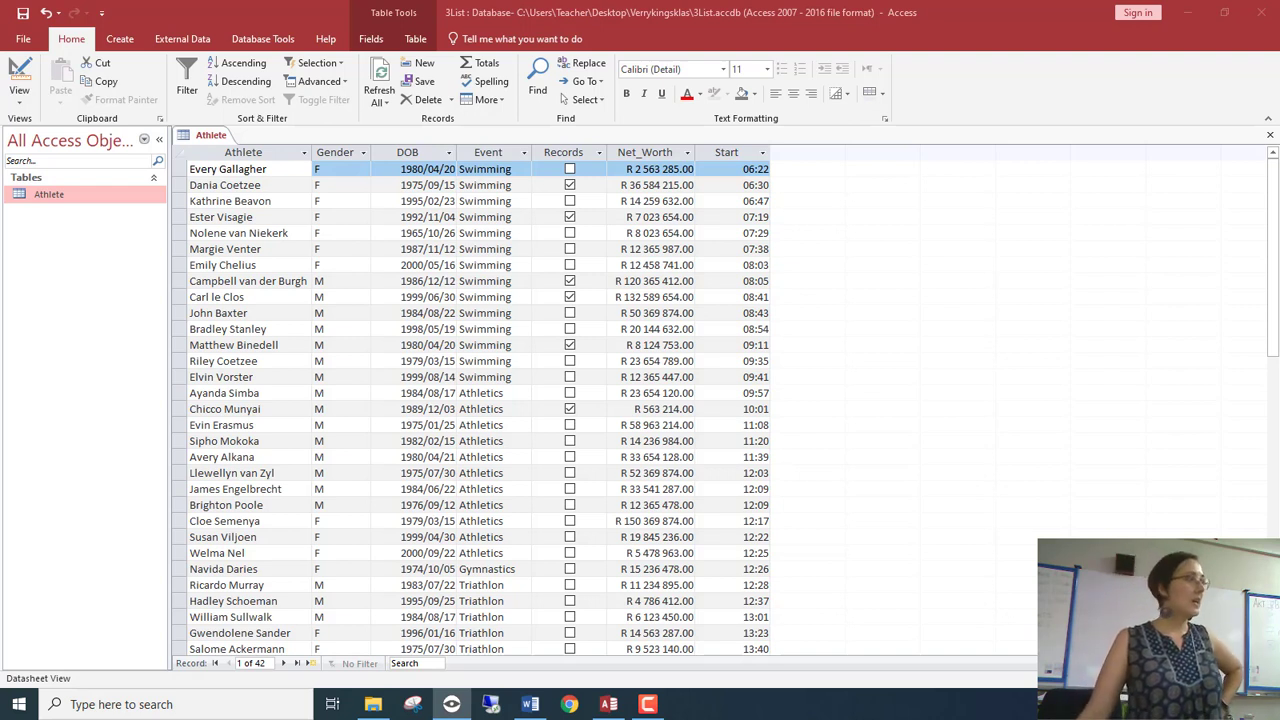
Close the Athlete table and reopen it in Datasheet View
{"action": "left_click", "coordinate": [1271, 135]}
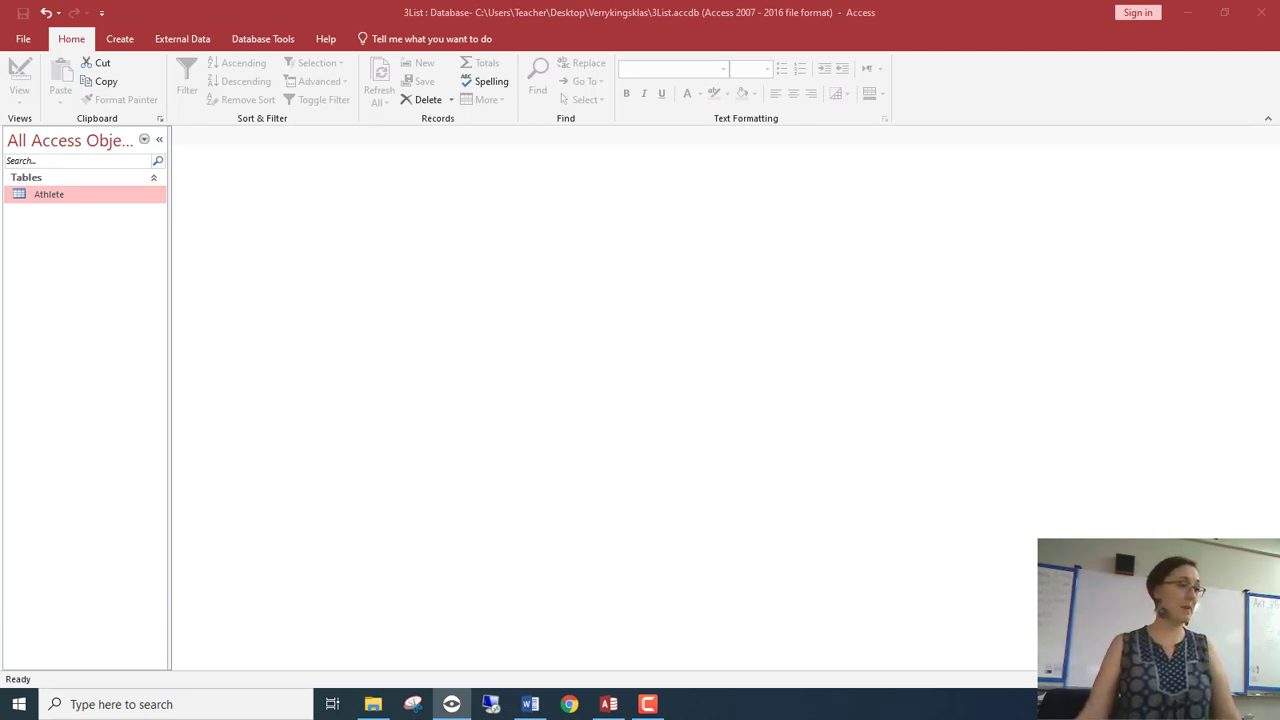
{"action": "left_click", "coordinate": [84, 244]}
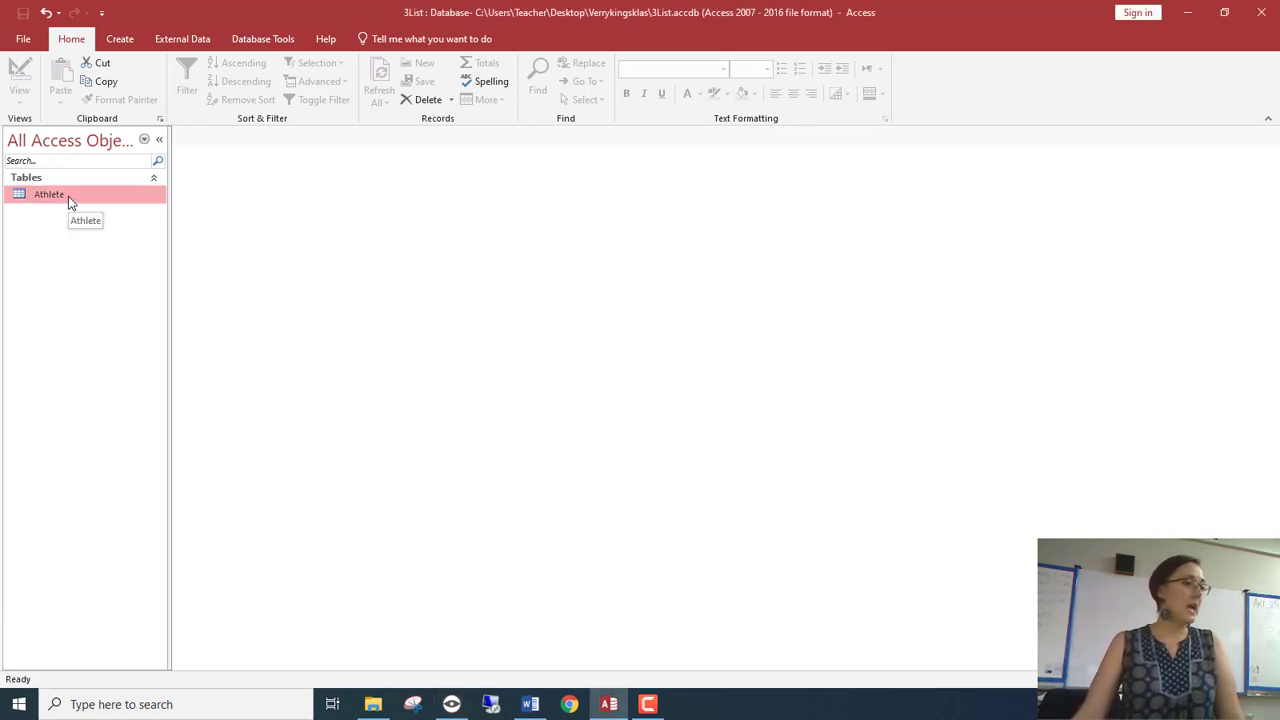
{"action": "left_click", "coordinate": [145, 142]}
{"action": "left_click", "coordinate": [144, 141]}
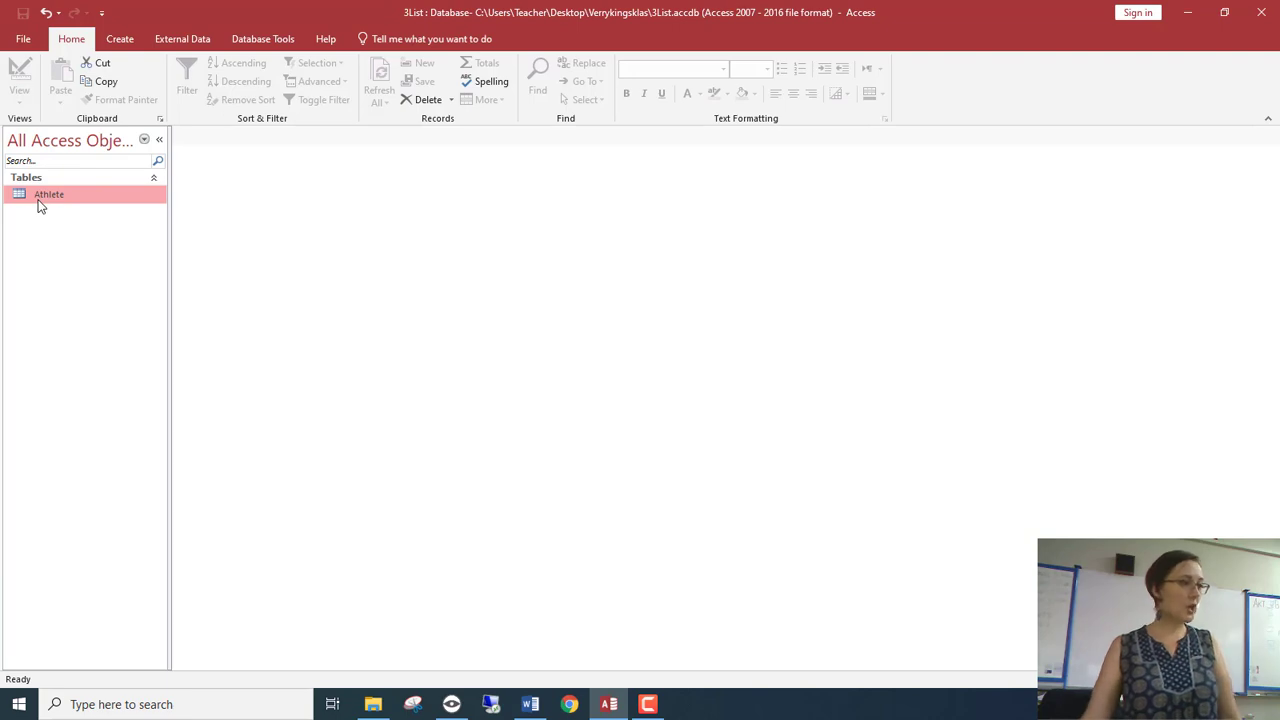
{"action": "double_click", "coordinate": [40, 198]}
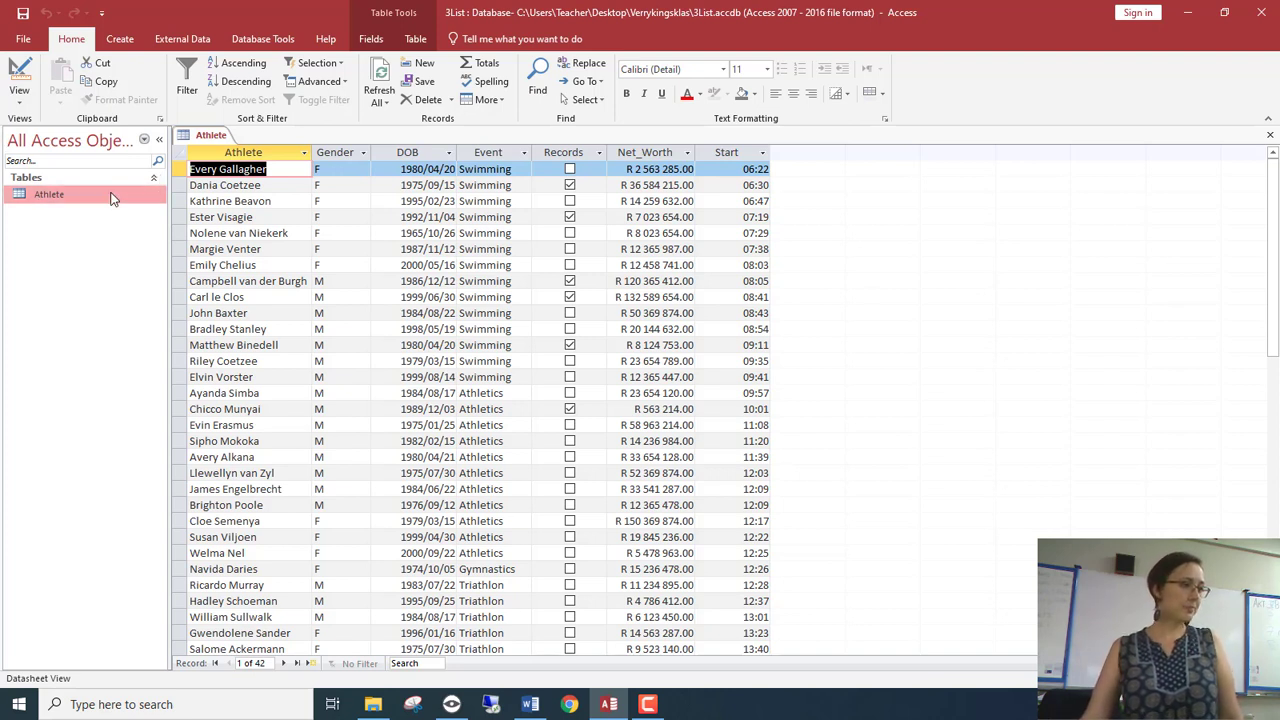
Highlight the Athlete, Gender, DOB and Event fields, followed by the second to fourth records
{"action": "left_click", "coordinate": [271, 155]}
{"action": "left_click", "coordinate": [345, 153]}
{"action": "left_click", "coordinate": [410, 153]}
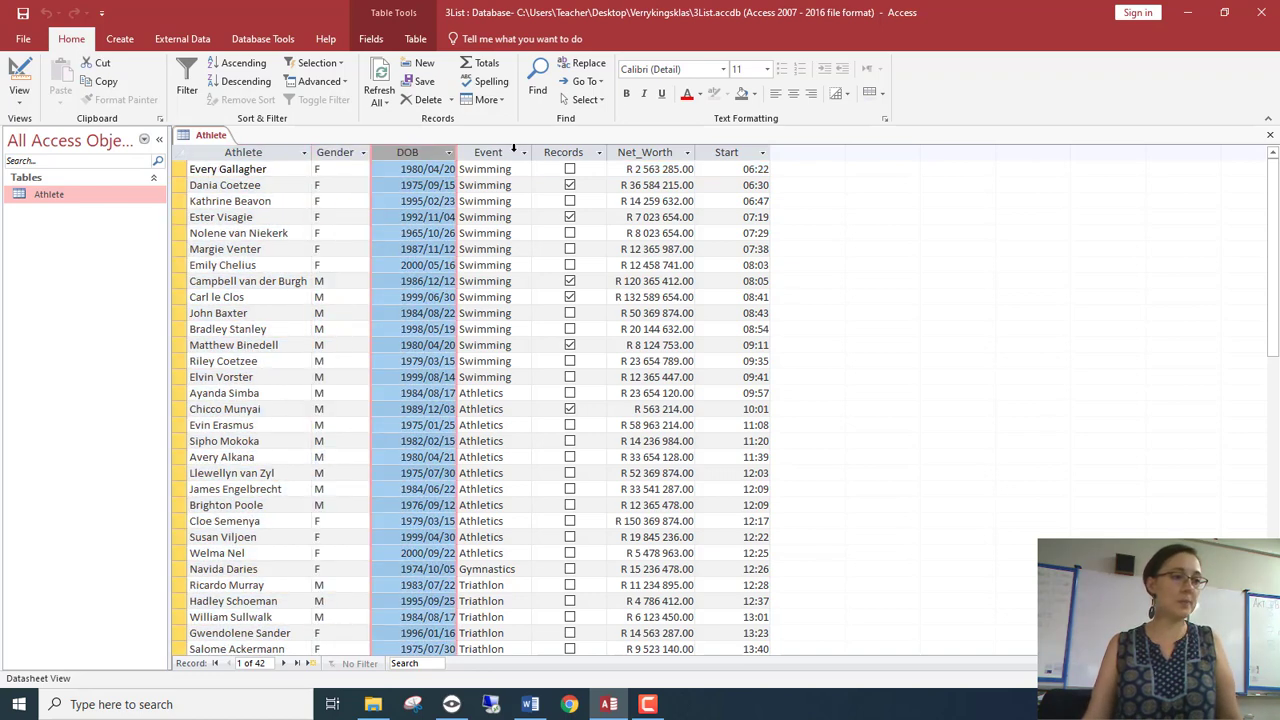
{"action": "left_click", "coordinate": [513, 150]}
{"action": "left_click", "coordinate": [180, 188]}
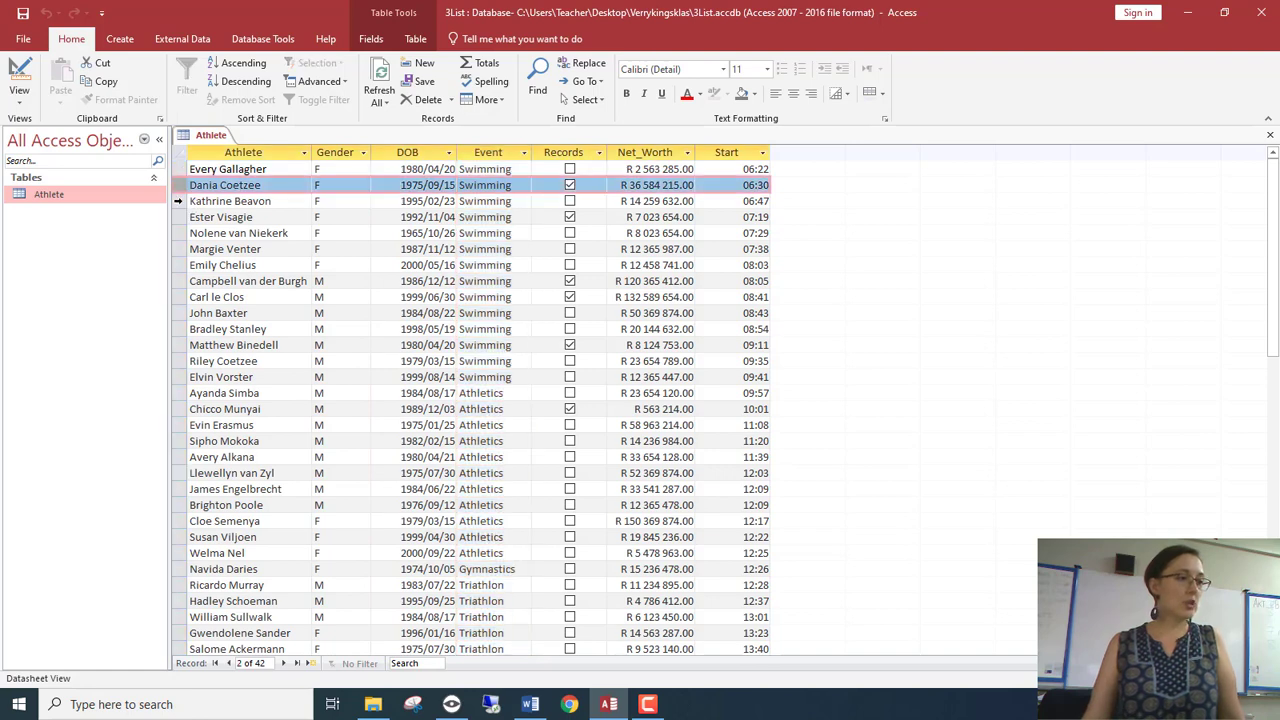
{"action": "left_click", "coordinate": [178, 201]}
{"action": "left_click", "coordinate": [177, 218]}
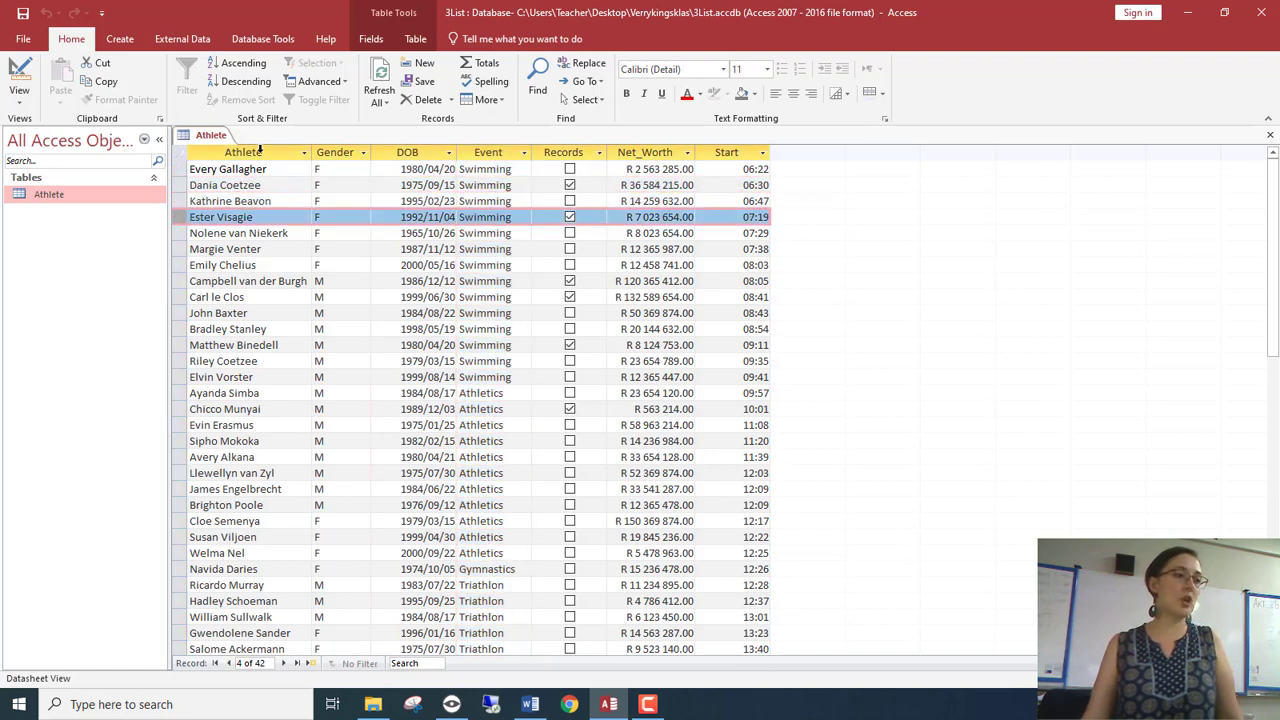
Compare fields with records by highlighting the Gender and DOB columns and the sixth to eighth rows
{"action": "left_click", "coordinate": [350, 152]}
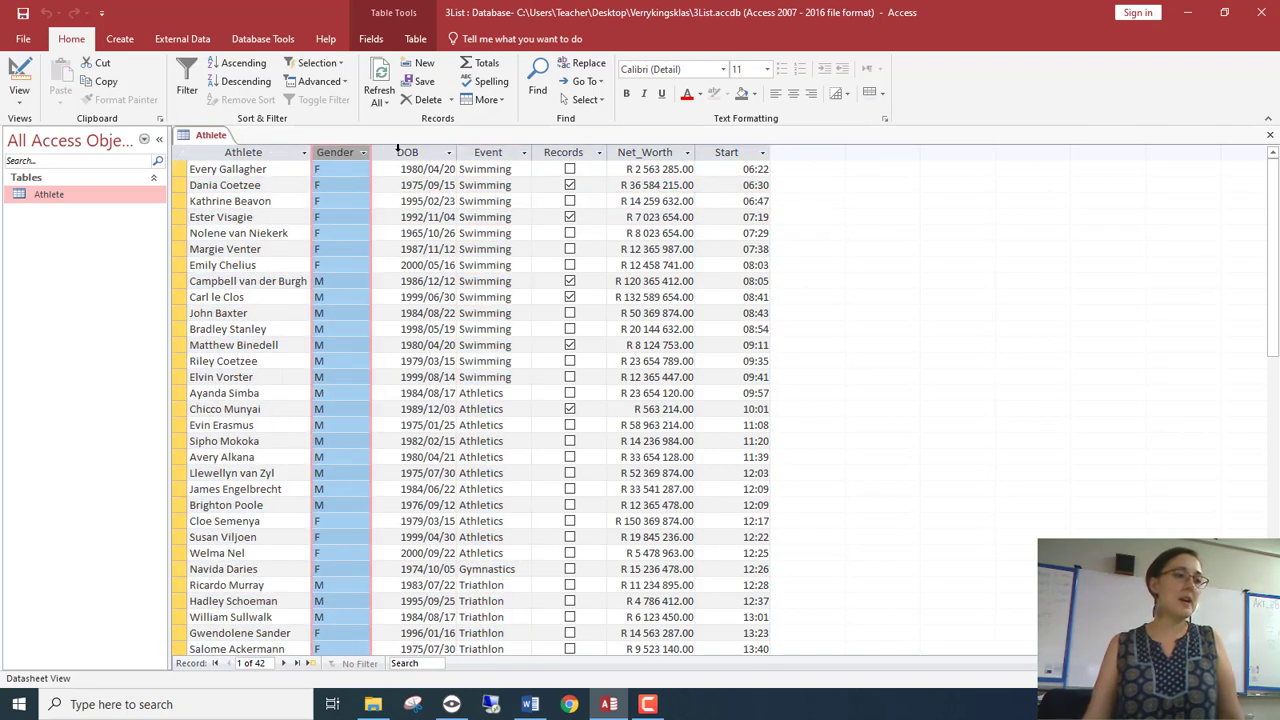
{"action": "left_click", "coordinate": [398, 151]}
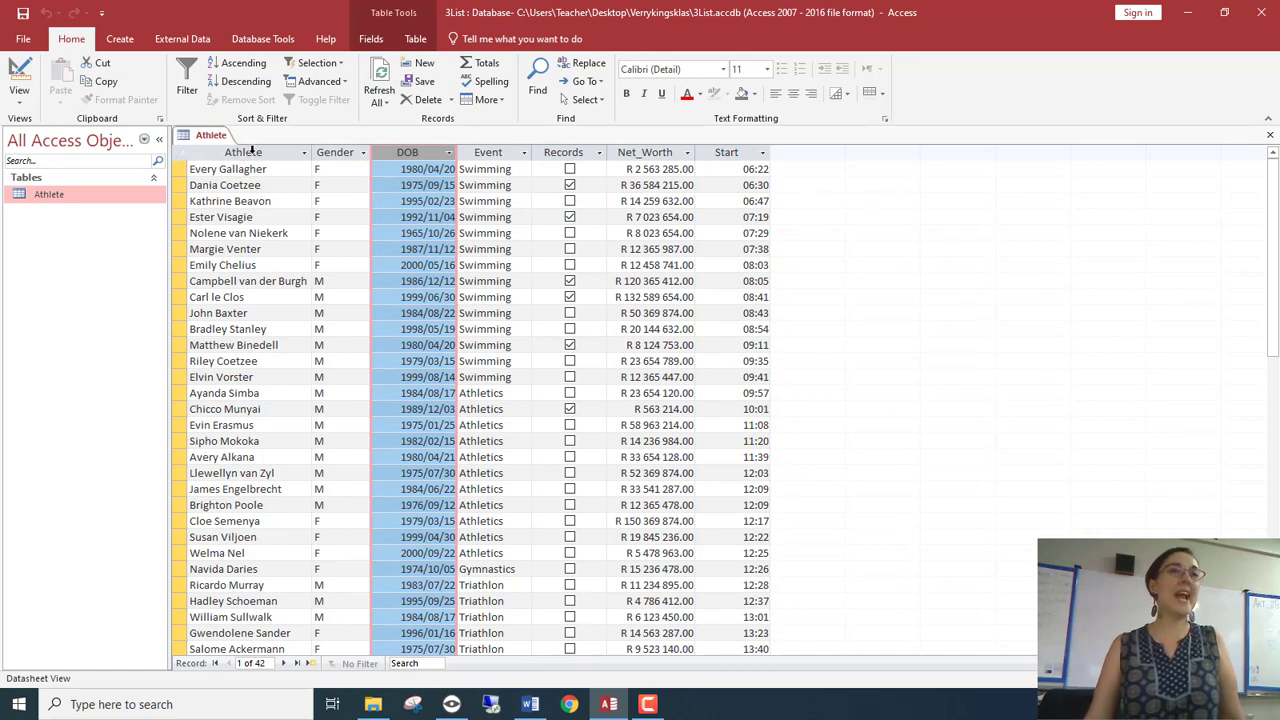
{"action": "left_click", "coordinate": [178, 250]}
{"action": "left_click", "coordinate": [180, 265]}
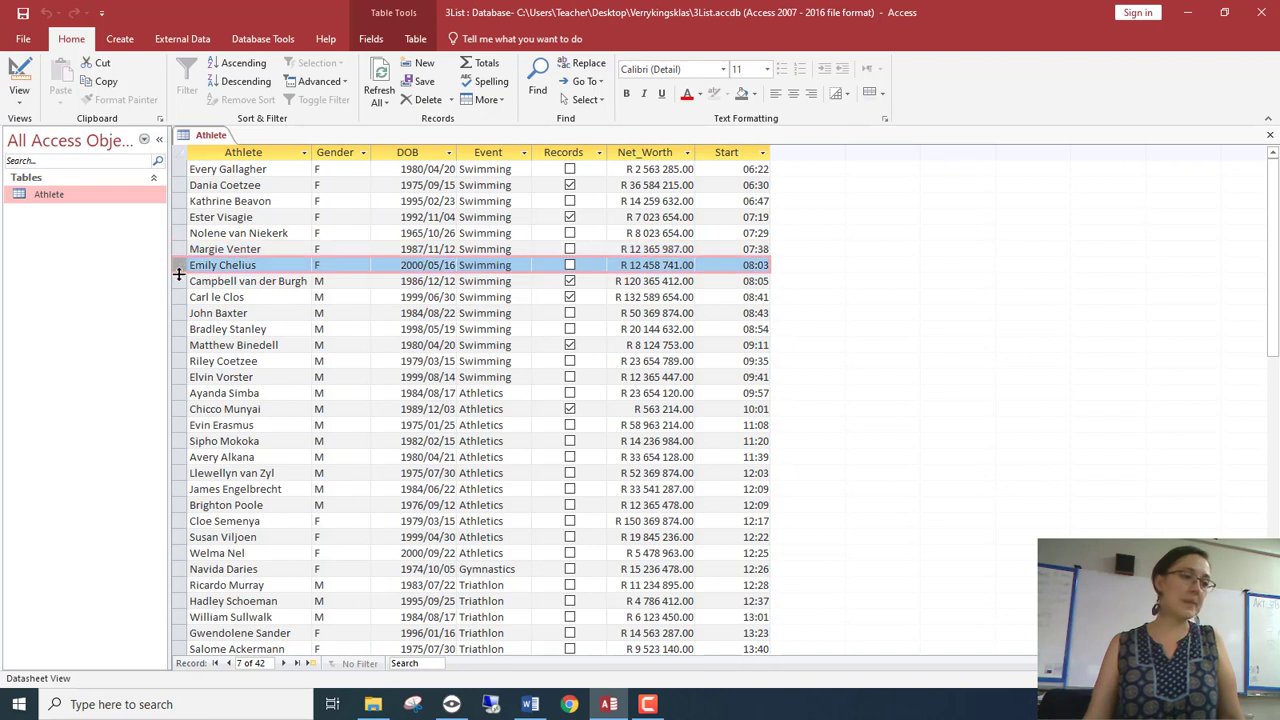
{"action": "left_click", "coordinate": [180, 281]}
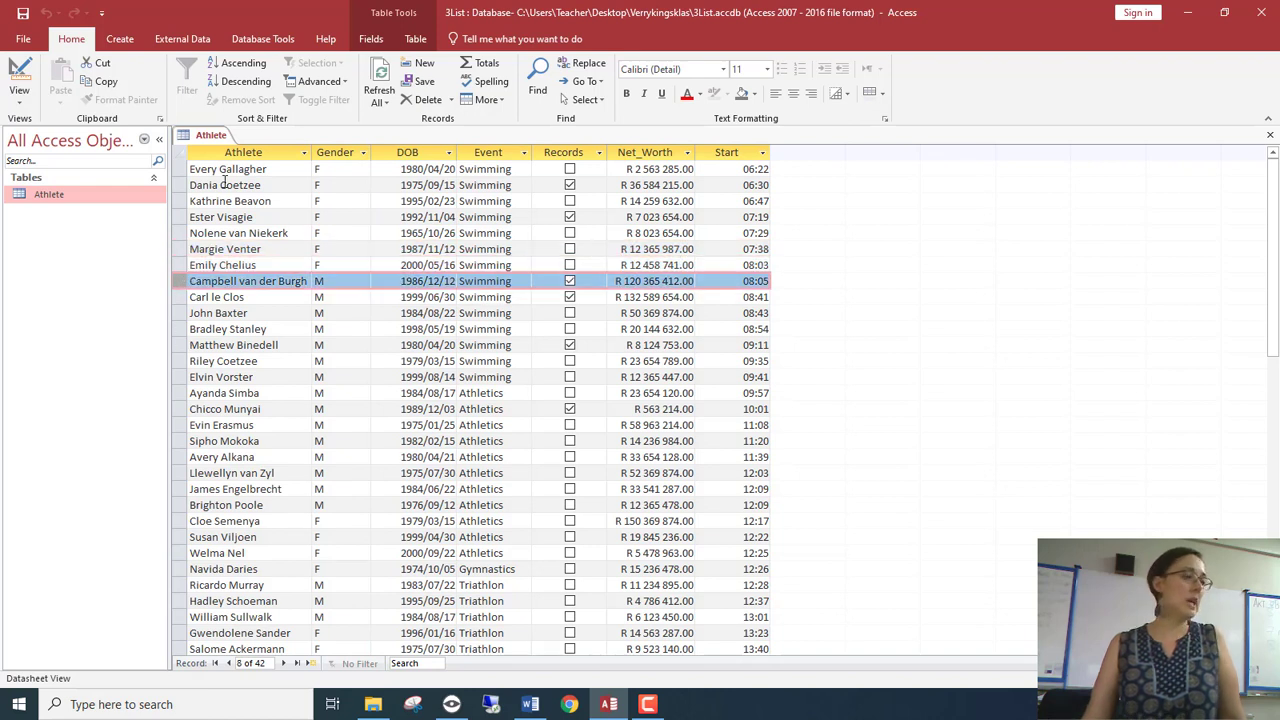
Examine the Athlete, Gender, DOB and Net_Worth fields by highlighting each whole column
{"action": "left_click", "coordinate": [277, 147]}
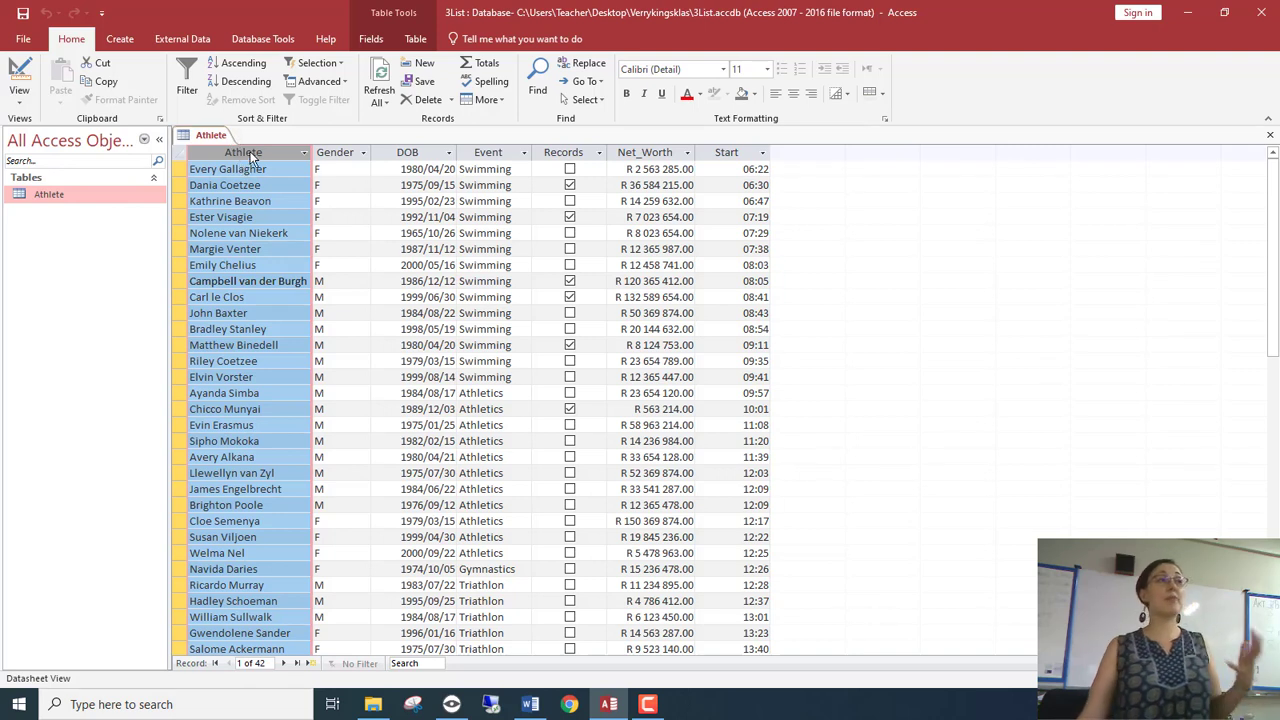
{"action": "left_click", "coordinate": [344, 147]}
{"action": "left_click", "coordinate": [405, 148]}
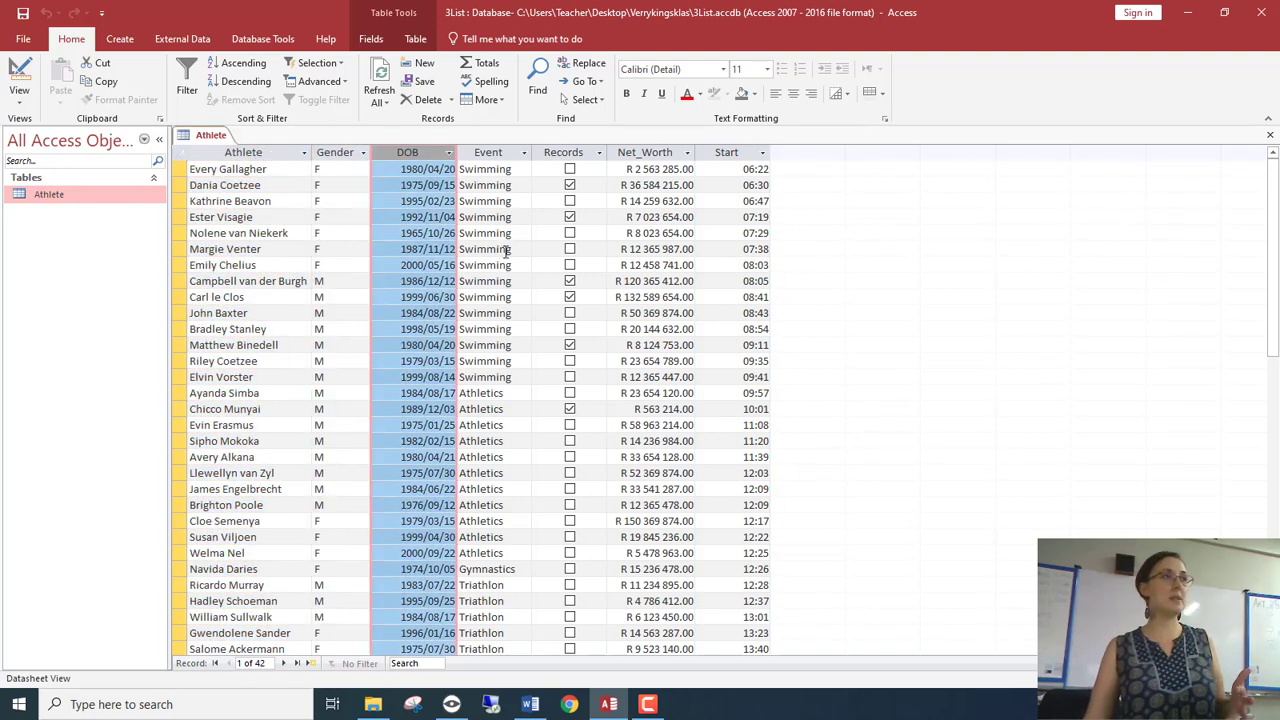
{"action": "left_click", "coordinate": [339, 151]}
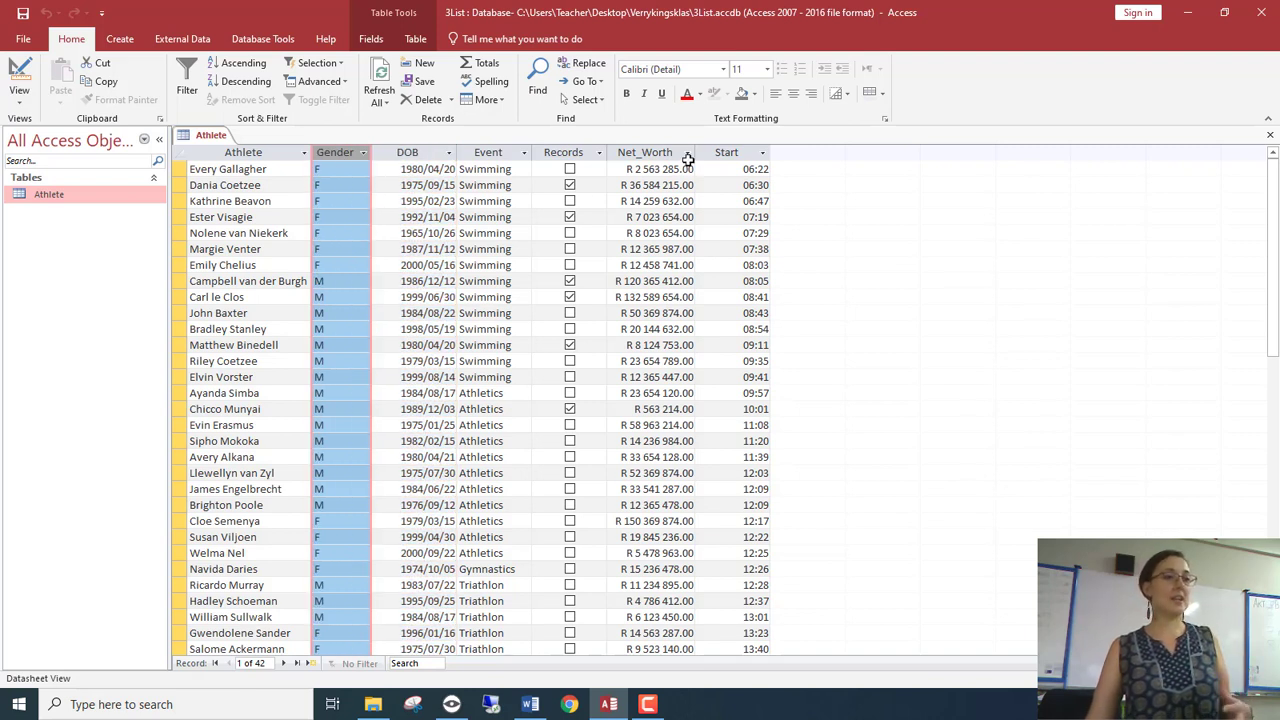
{"action": "left_click", "coordinate": [657, 148]}
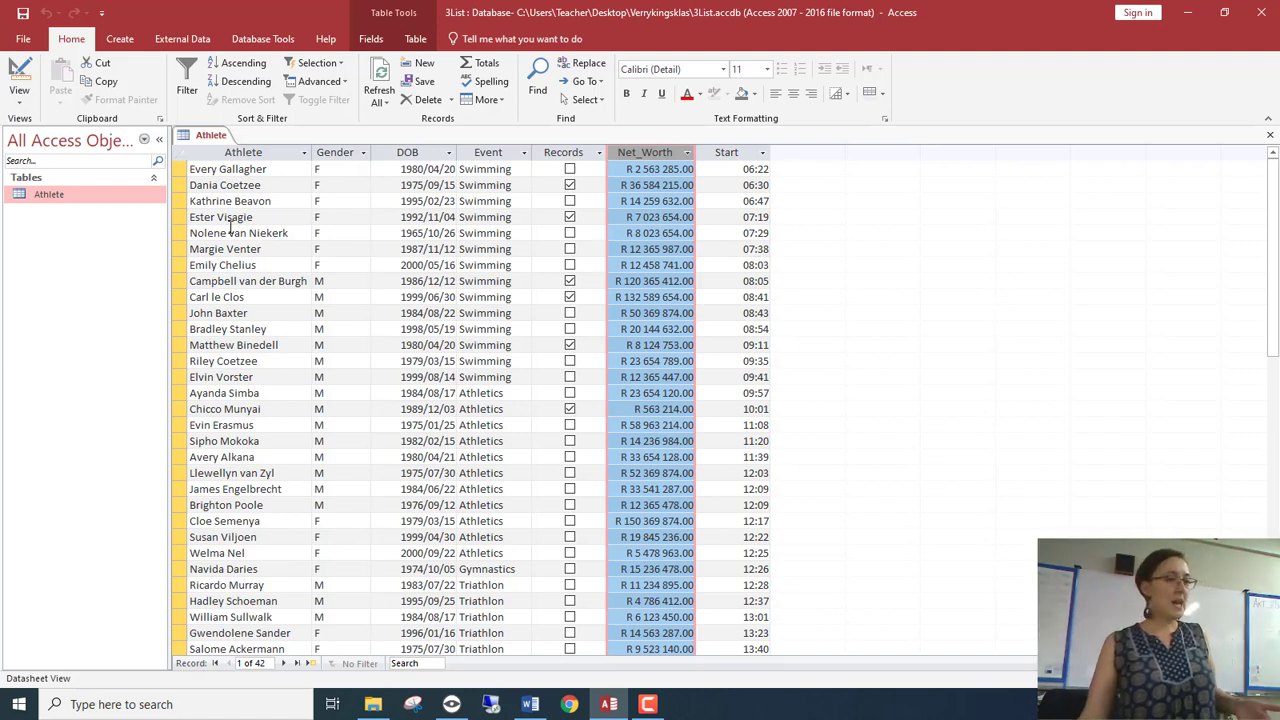
Examine individual records down the table by highlighting several rows from the fourth to the eighteenth
{"action": "left_click", "coordinate": [181, 217]}
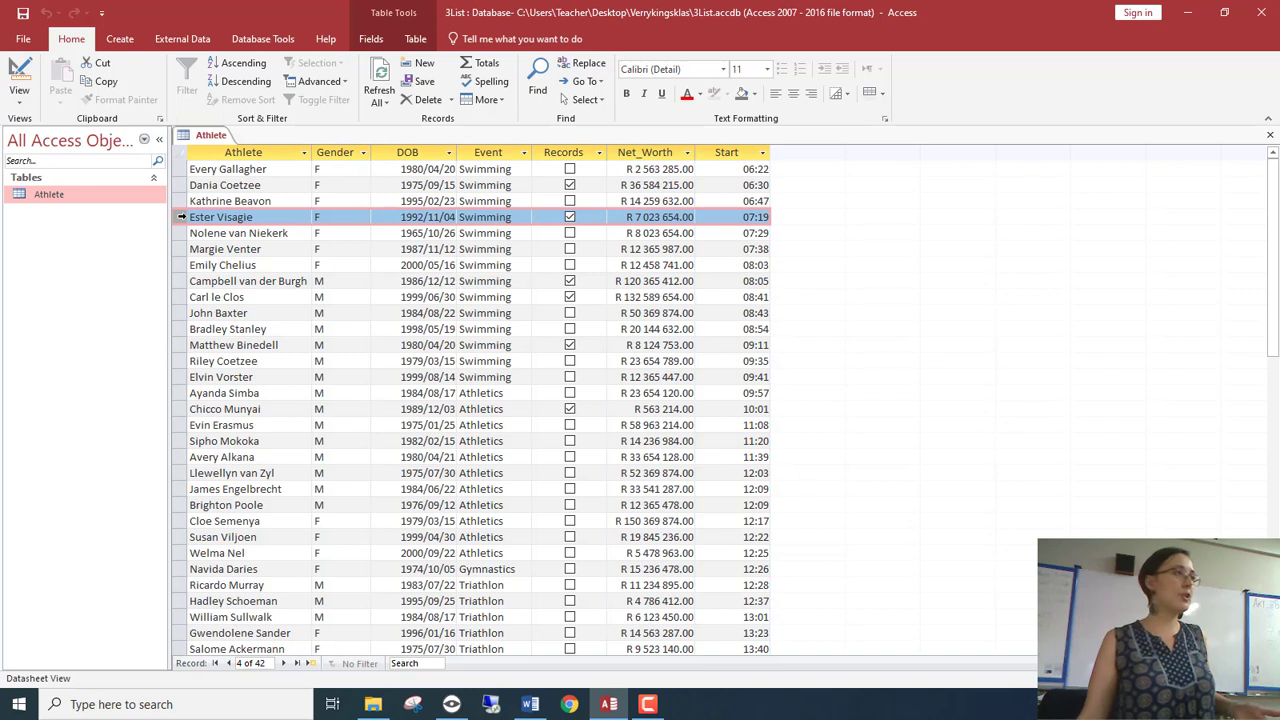
{"action": "left_click", "coordinate": [181, 250]}
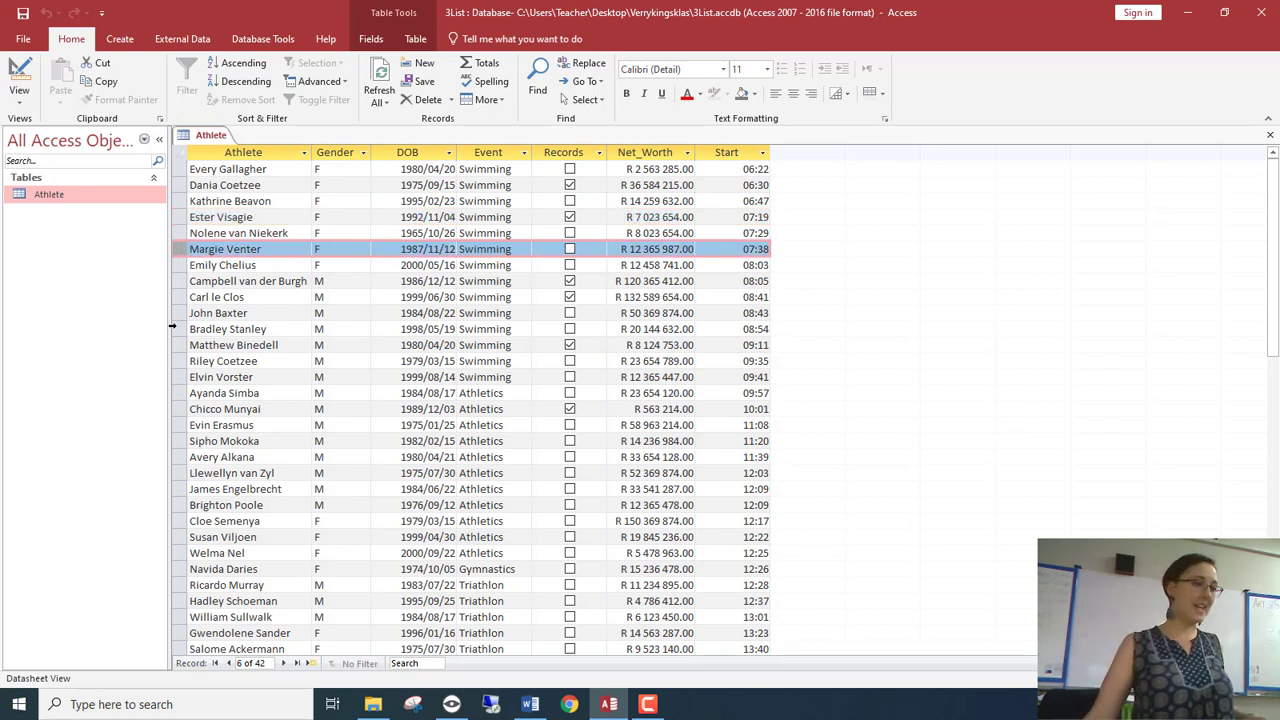
{"action": "left_click", "coordinate": [178, 329]}
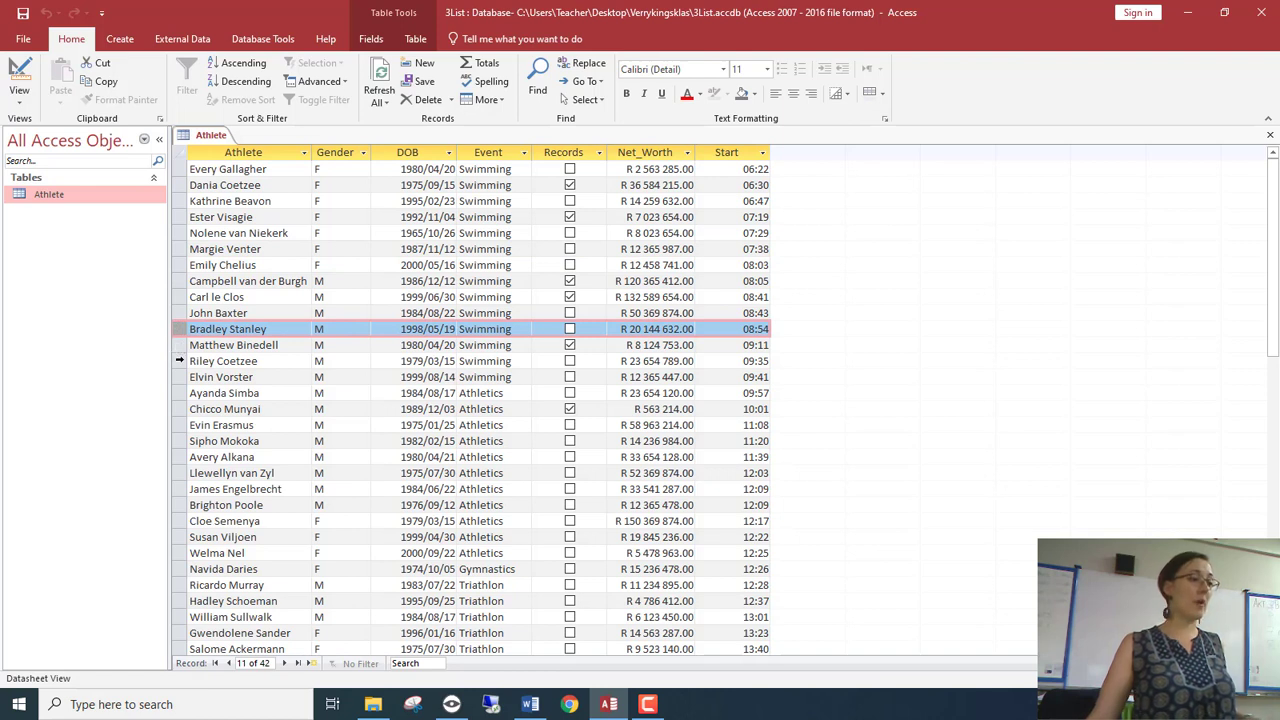
{"action": "left_click", "coordinate": [179, 361]}
{"action": "left_click", "coordinate": [178, 393]}
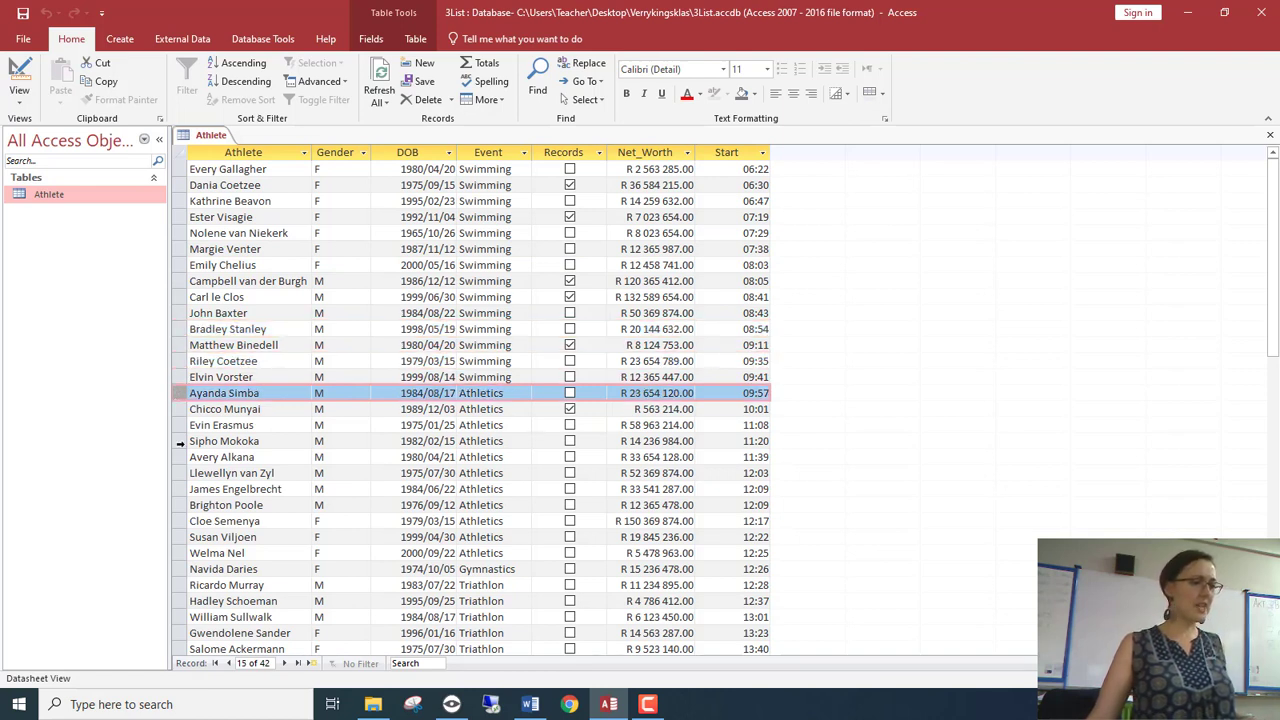
{"action": "left_click", "coordinate": [181, 441]}
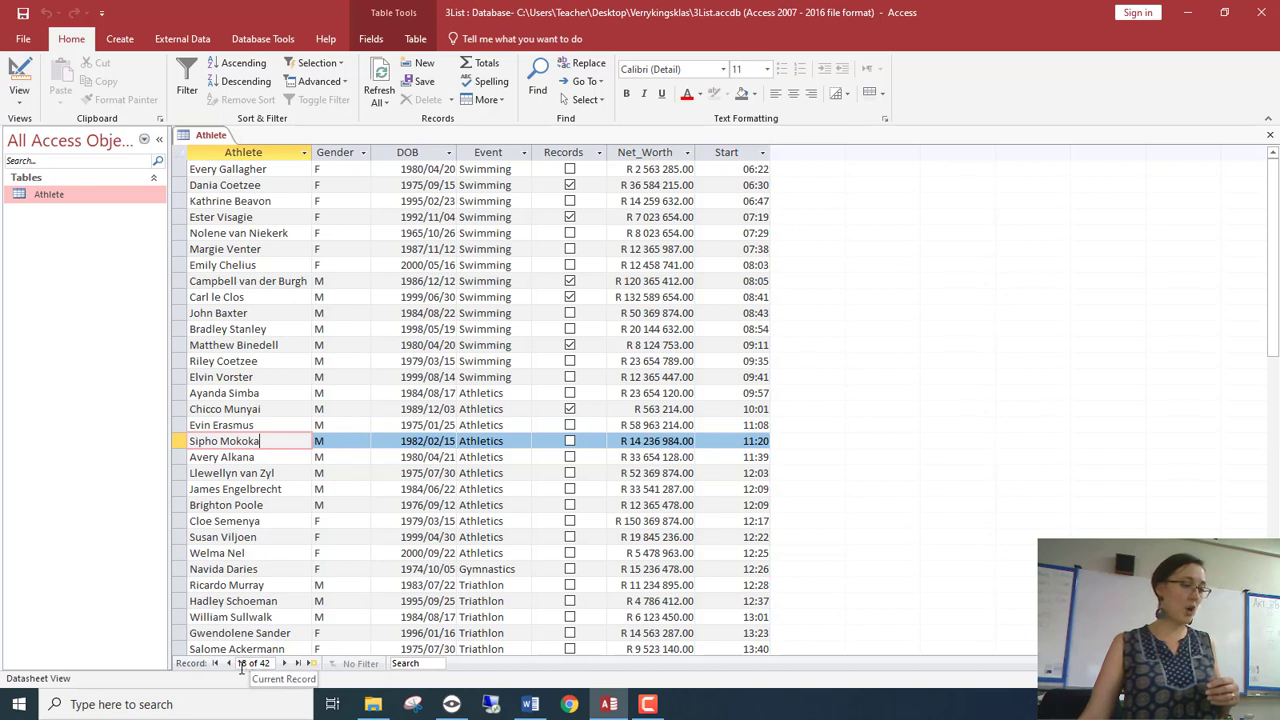
Search the table's records for the first letters of the surname of the female triathlete starting at 13:40
{"action": "left_click", "coordinate": [434, 662]}
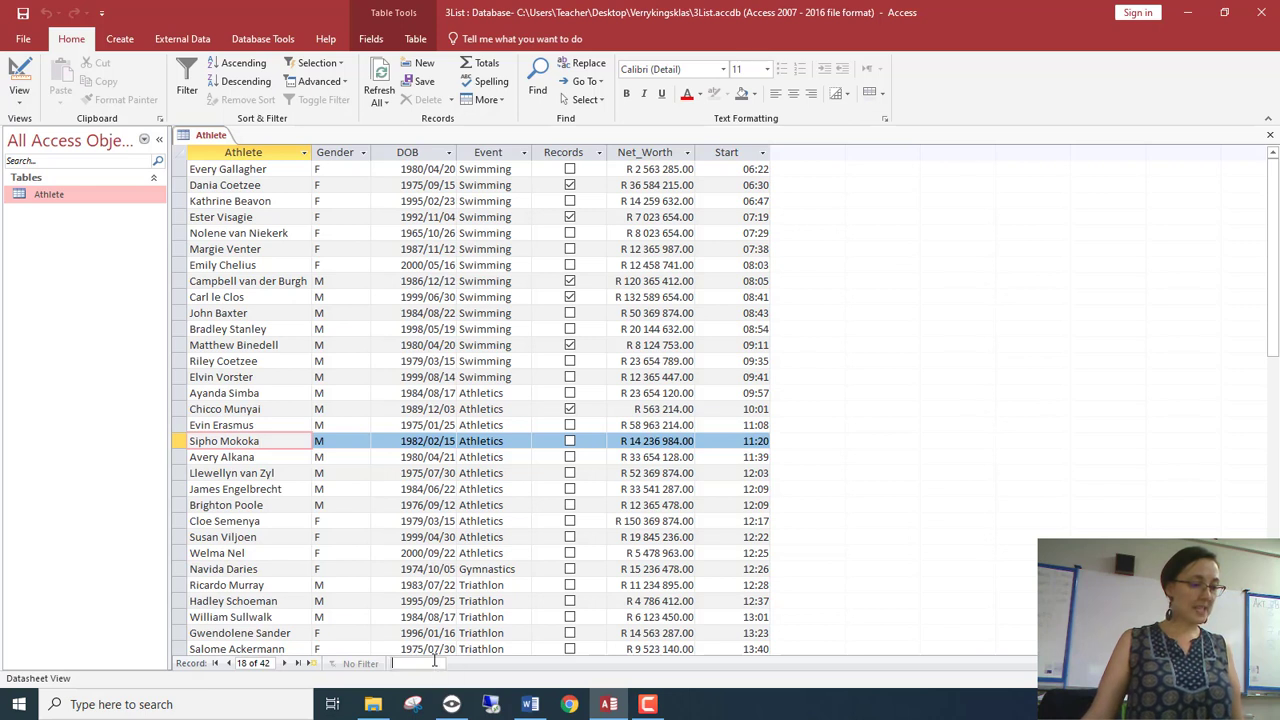
{"action": "left_click", "coordinate": [349, 489]}
{"action": "left_click", "coordinate": [433, 665]}
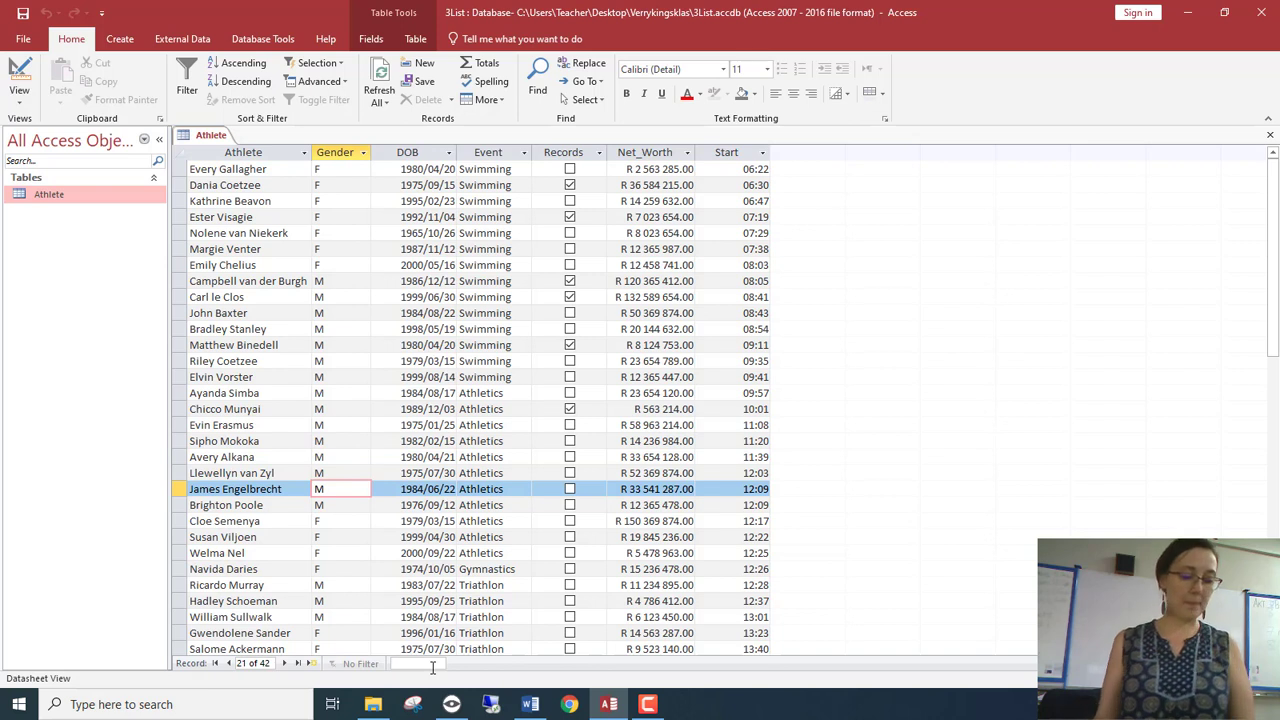
{"action": "type", "text": "ack"}
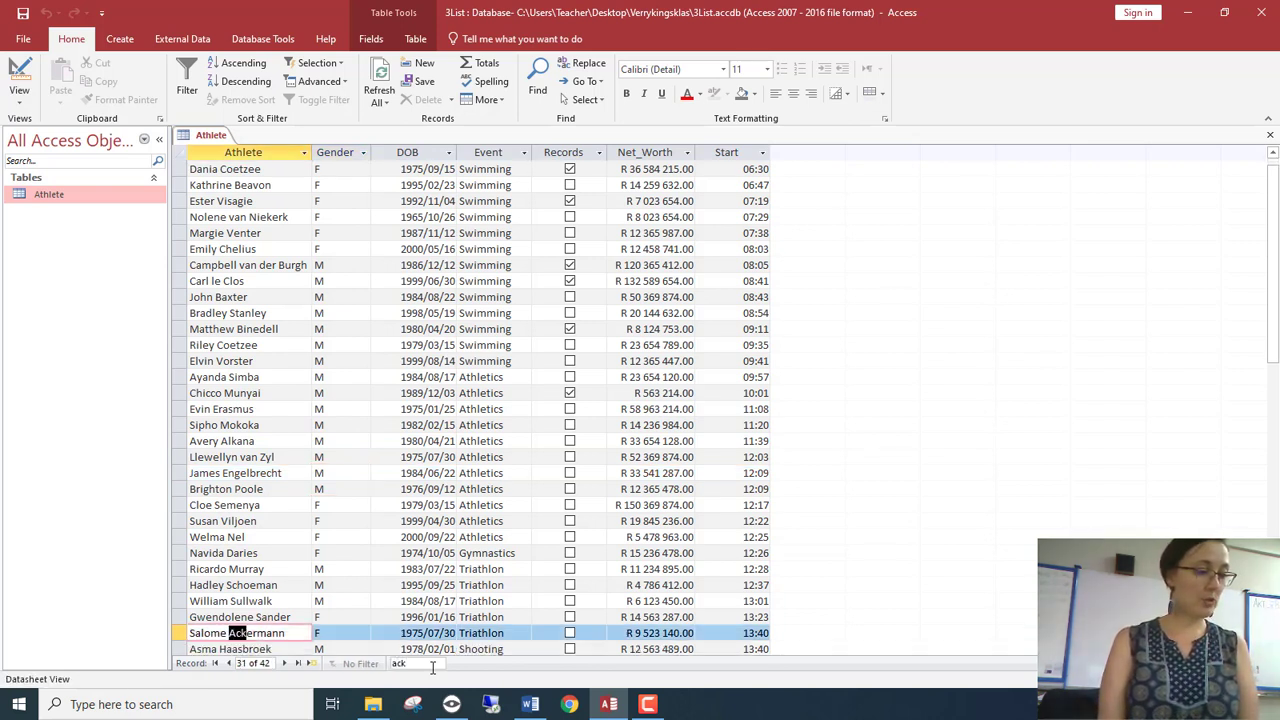
{"action": "type", "text": "er"}
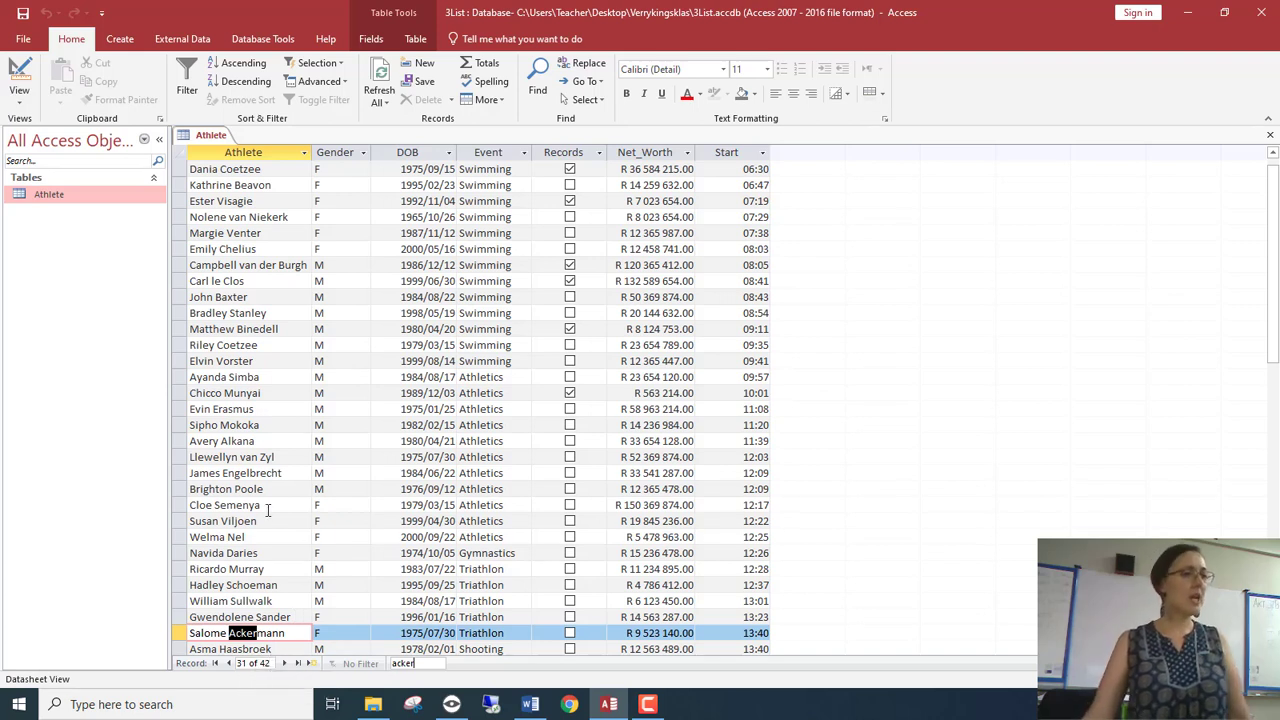
Highlight the athlete's name and the Event value in the record starting at 11:08
{"action": "left_click", "coordinate": [242, 441]}
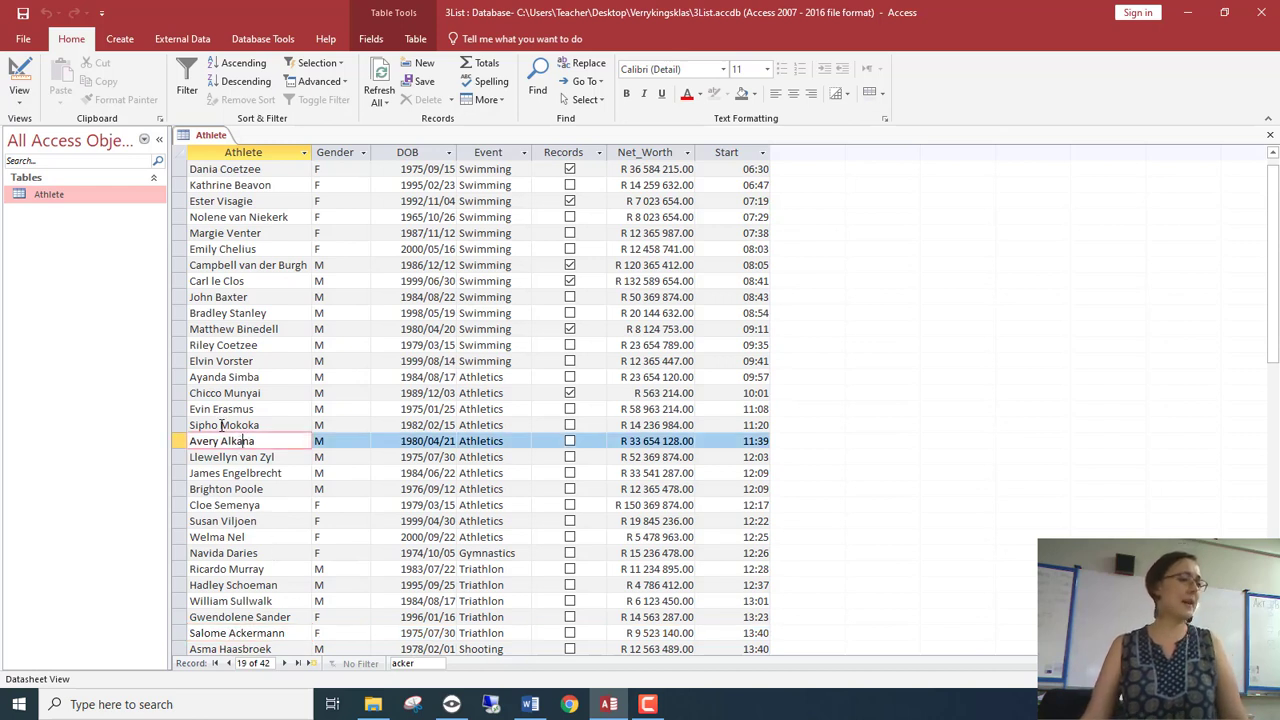
{"action": "left_click_drag", "start_coordinate": [188, 408], "coordinate": [268, 408]}
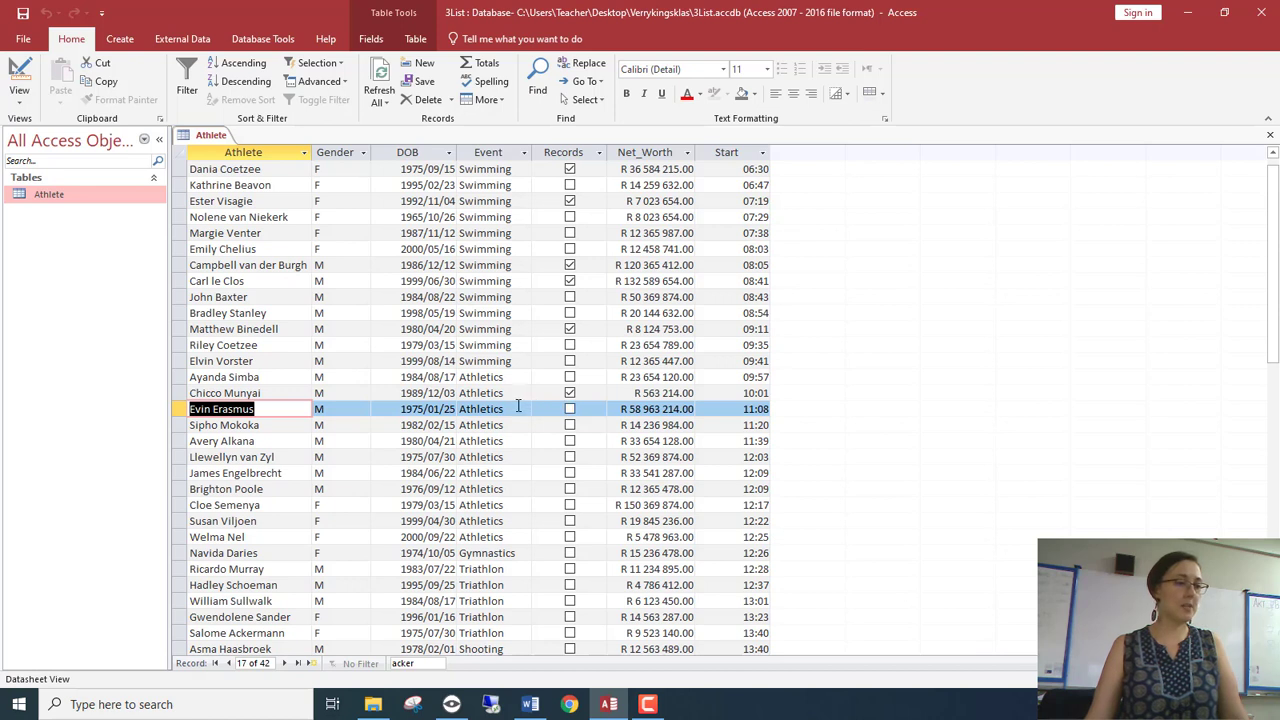
{"action": "left_click_drag", "start_coordinate": [518, 408], "coordinate": [445, 405]}
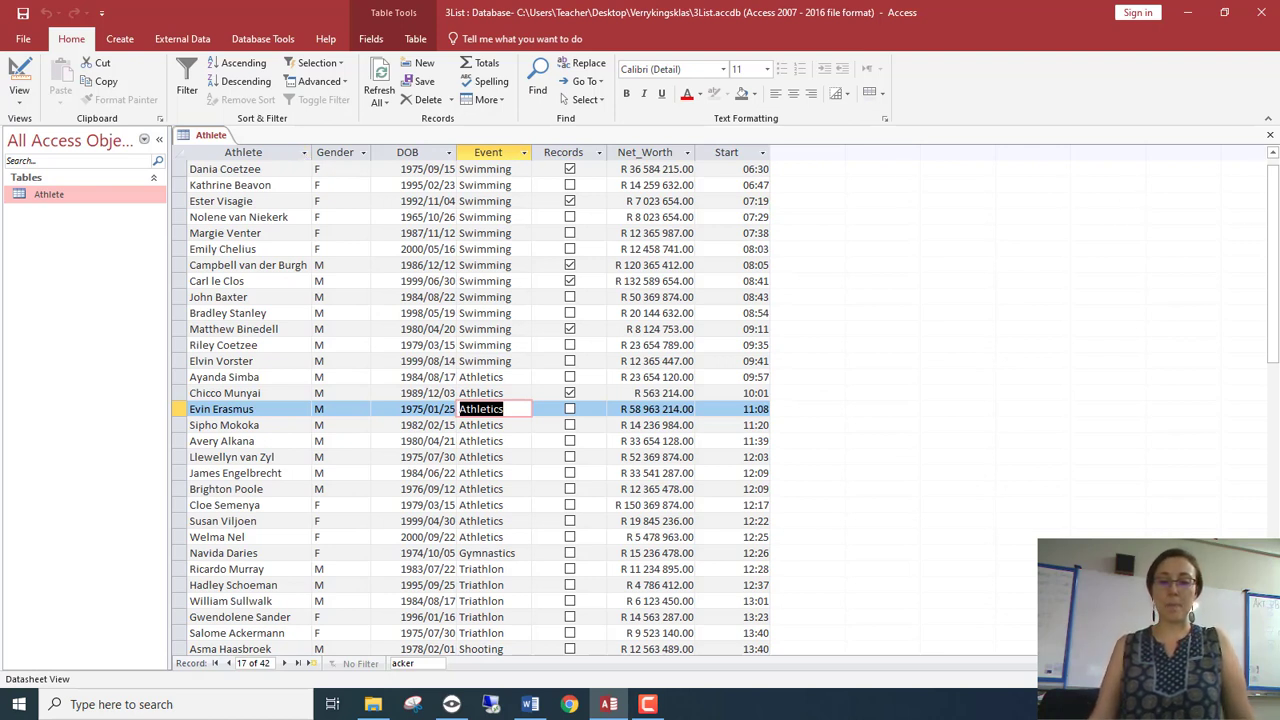
{"action": "key", "text": "alt+Tab"}
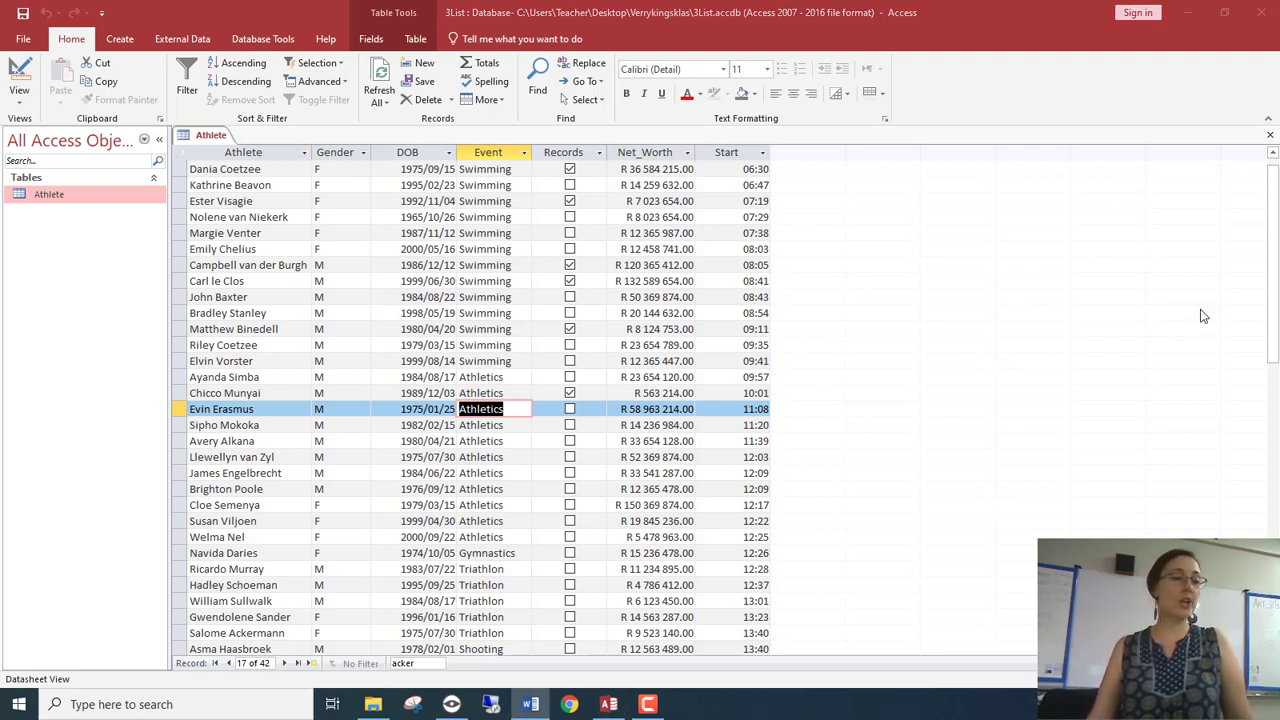
Filter the Gender field to show only the records with the value F
{"action": "left_click", "coordinate": [304, 153]}
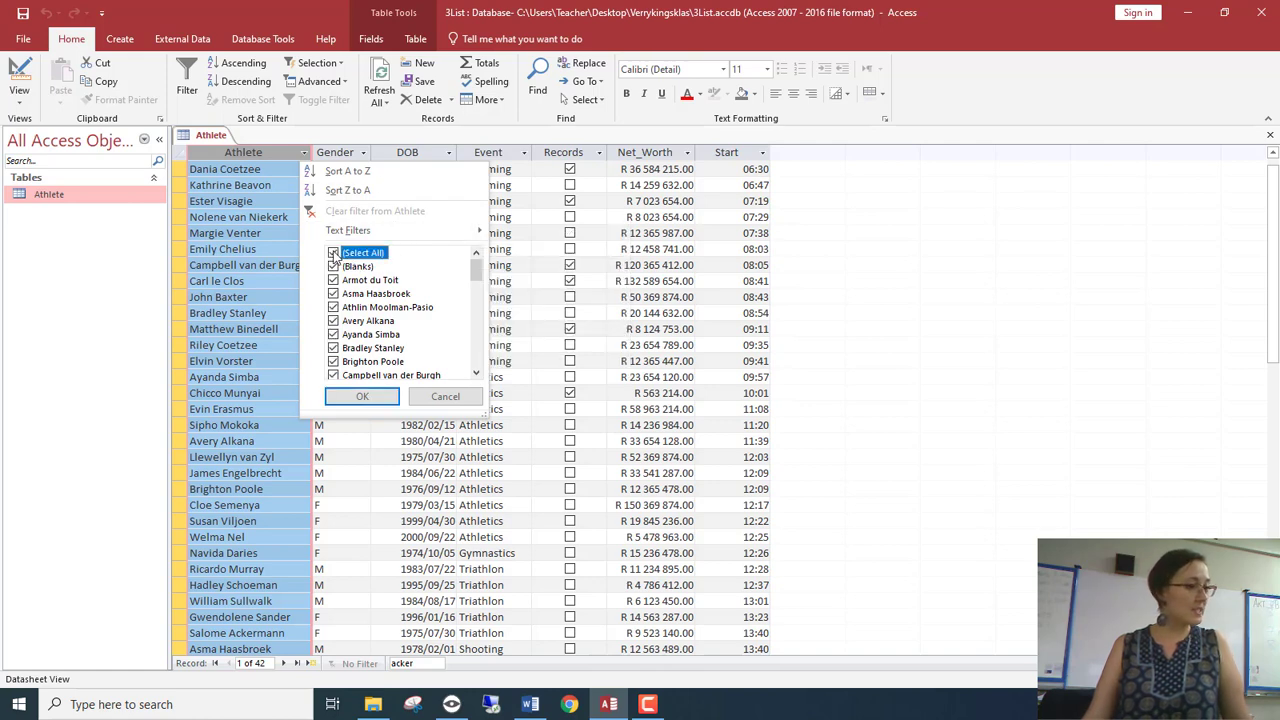
{"action": "left_click", "coordinate": [363, 152]}
{"action": "left_click", "coordinate": [363, 152]}
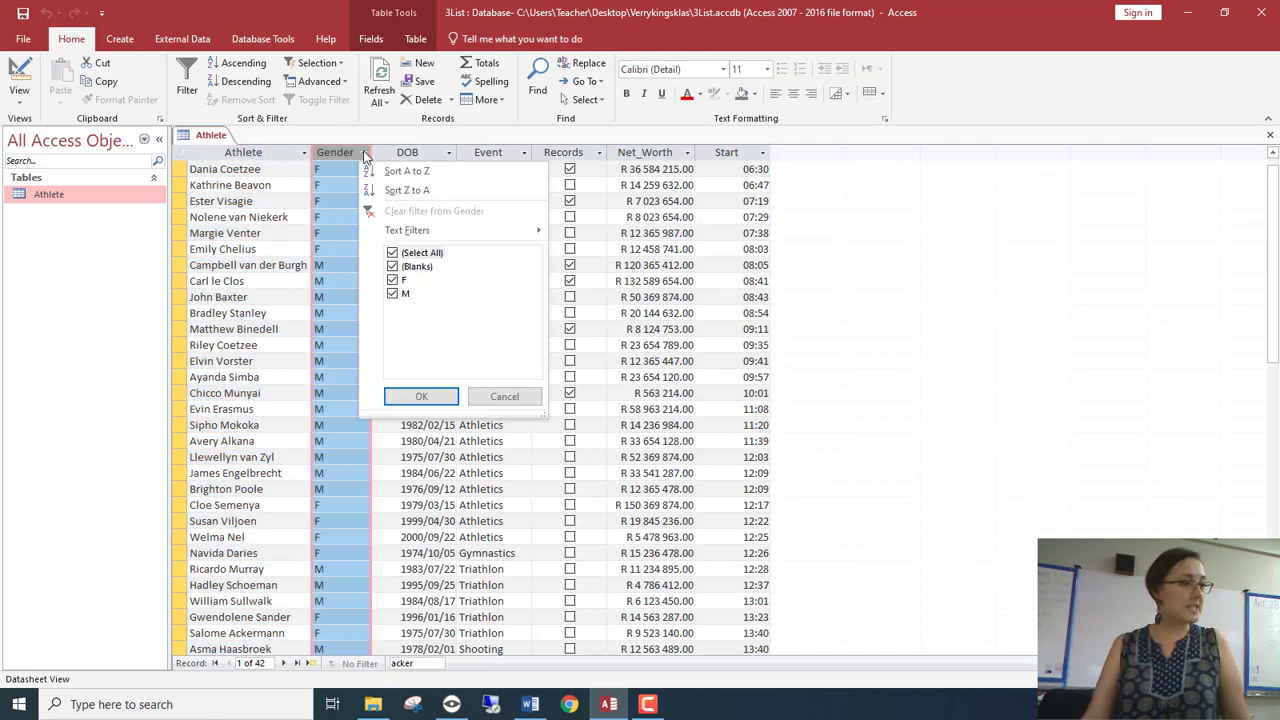
{"action": "left_click", "coordinate": [393, 253]}
{"action": "left_click", "coordinate": [392, 280]}
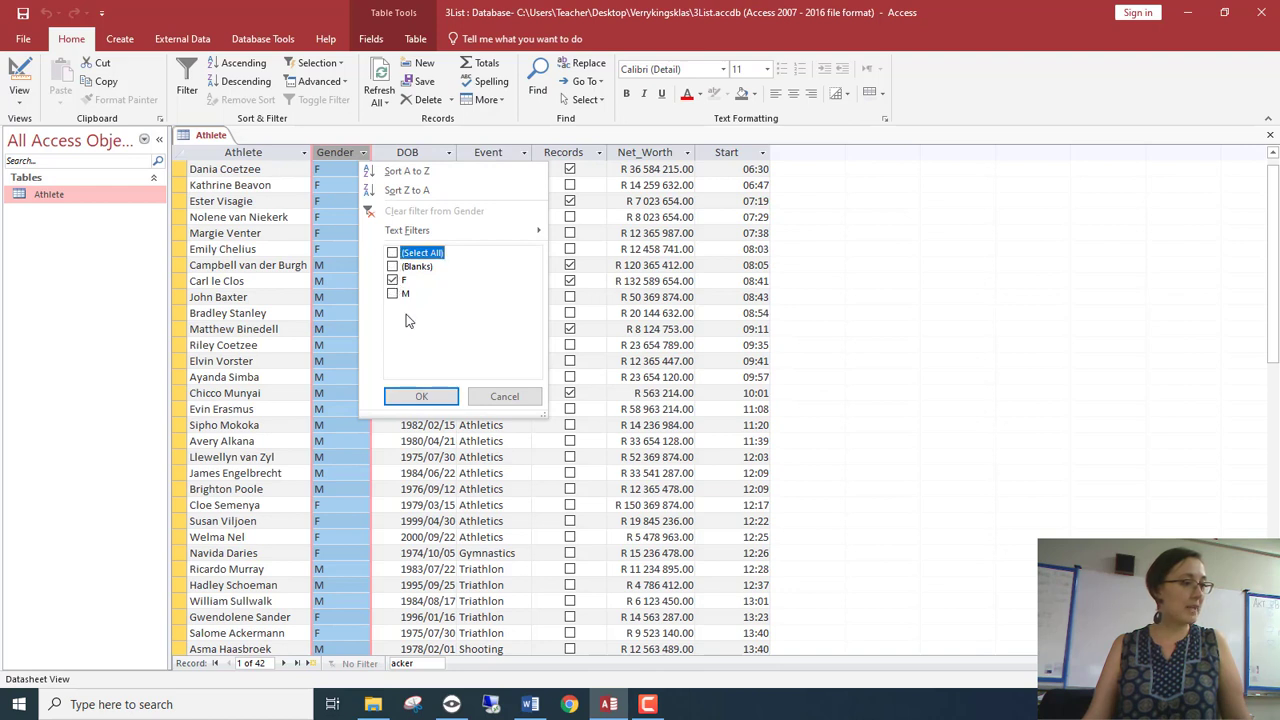
{"action": "left_click", "coordinate": [421, 396]}
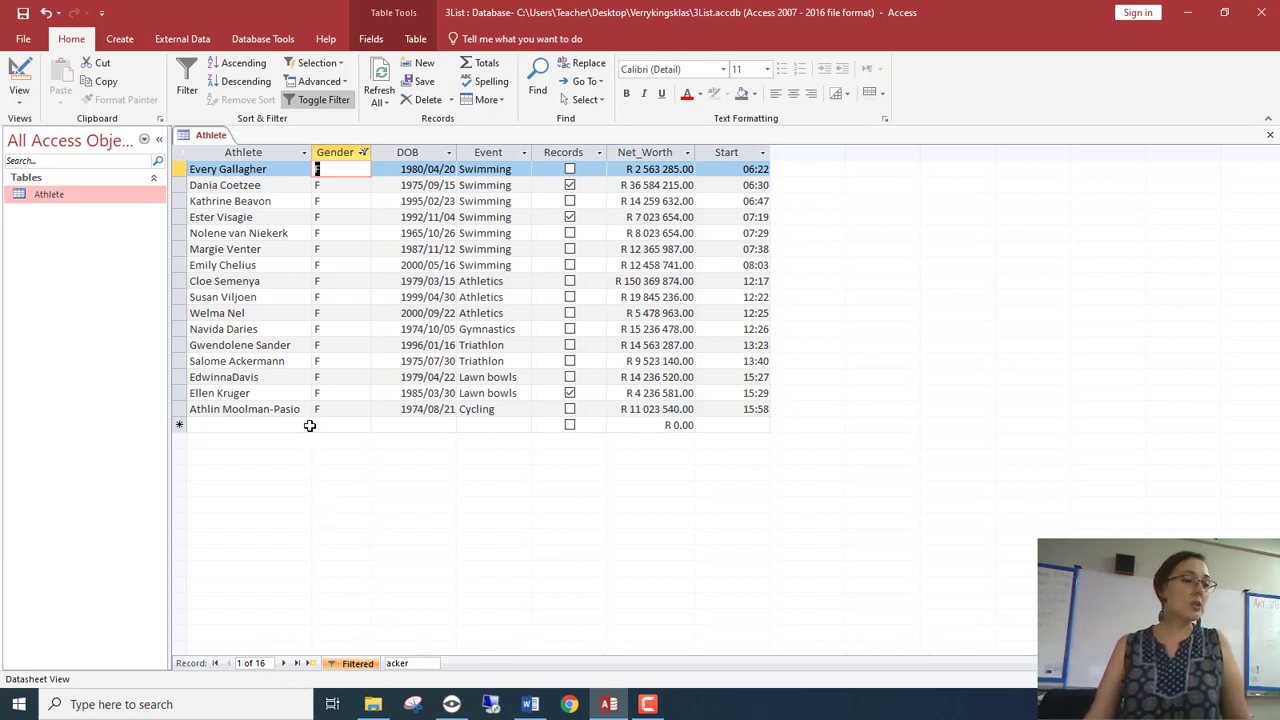
Add a Total row to the datasheet and calculate the Average of the Net_Worth field
{"action": "left_click", "coordinate": [485, 63]}
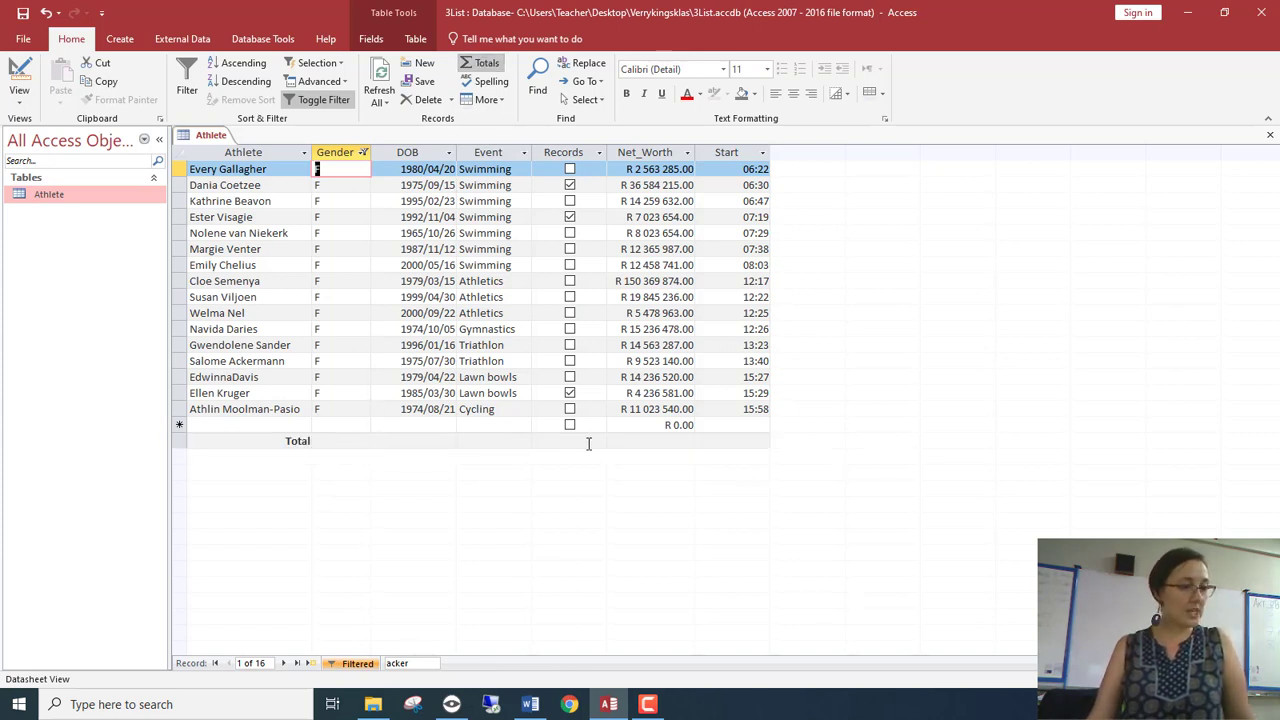
{"action": "left_click", "coordinate": [620, 440]}
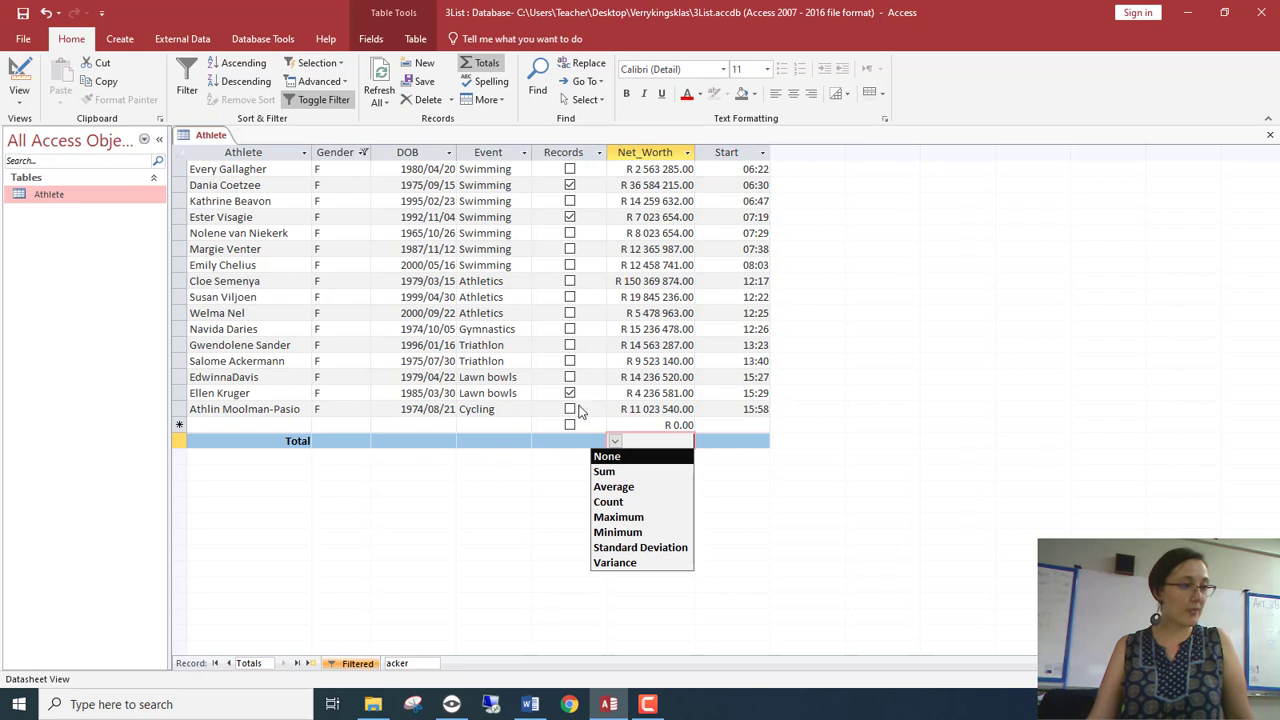
{"action": "left_click", "coordinate": [632, 486]}
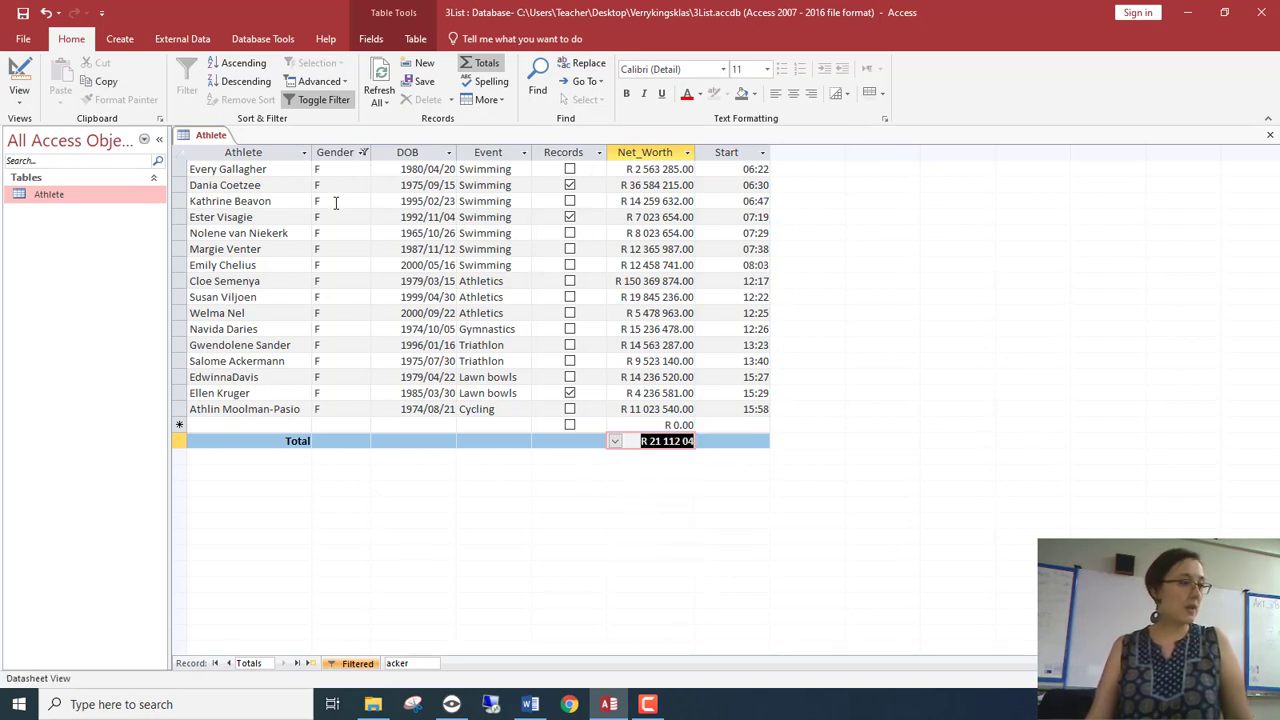
Change the Gender field's filter to show only the records with the value M
{"action": "left_click", "coordinate": [362, 152]}
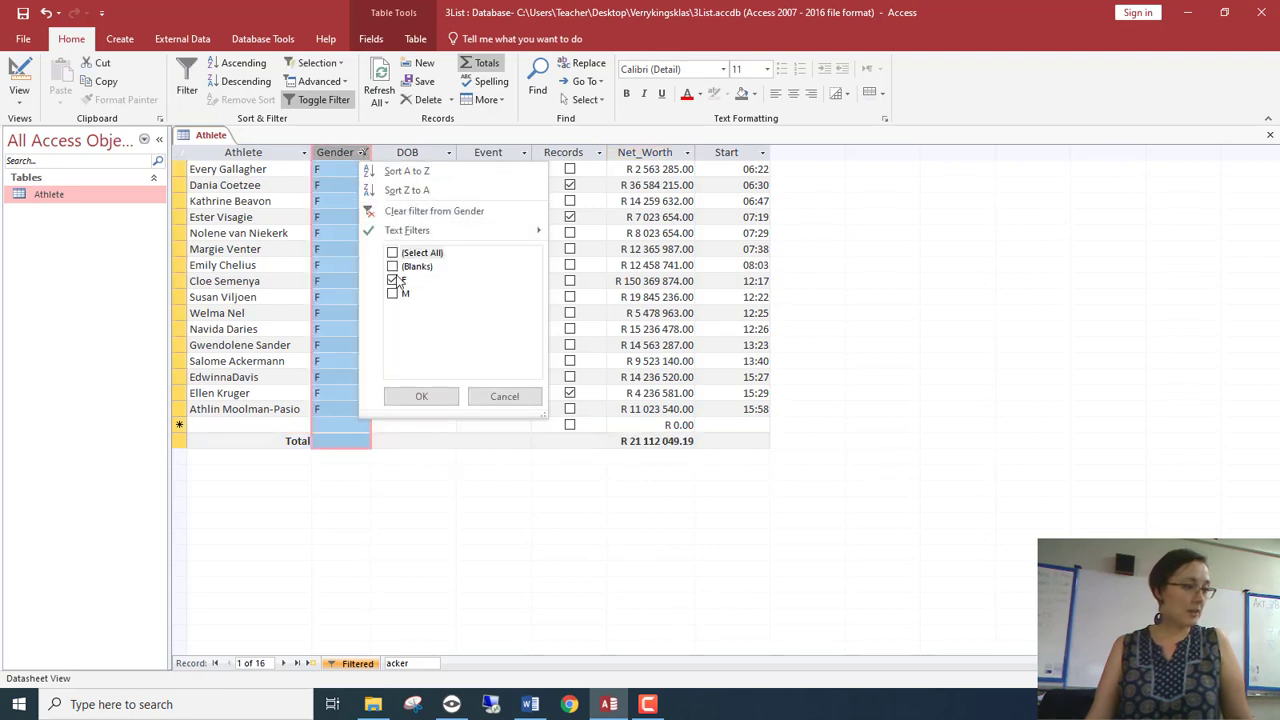
{"action": "left_click", "coordinate": [392, 293]}
{"action": "left_click", "coordinate": [418, 398]}
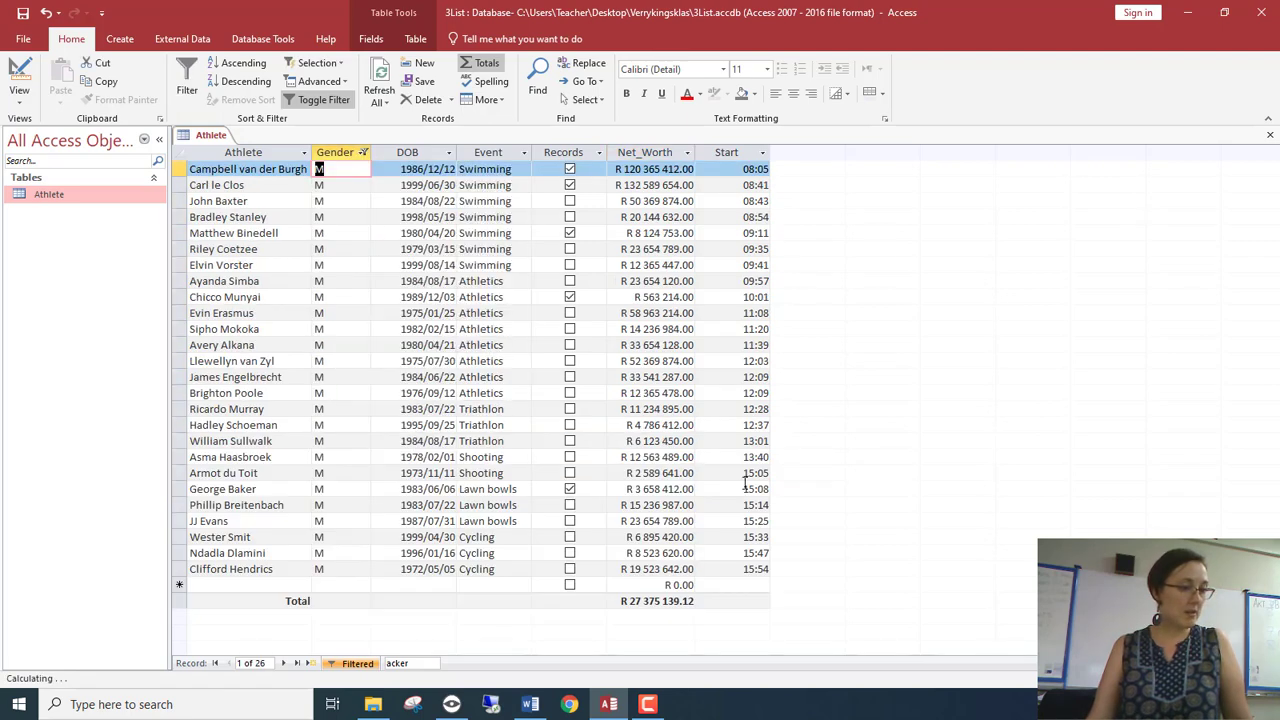
Examine the Net_Worth average in the Total row and the list of functions available for it, keeping the current function
{"action": "left_click", "coordinate": [655, 600]}
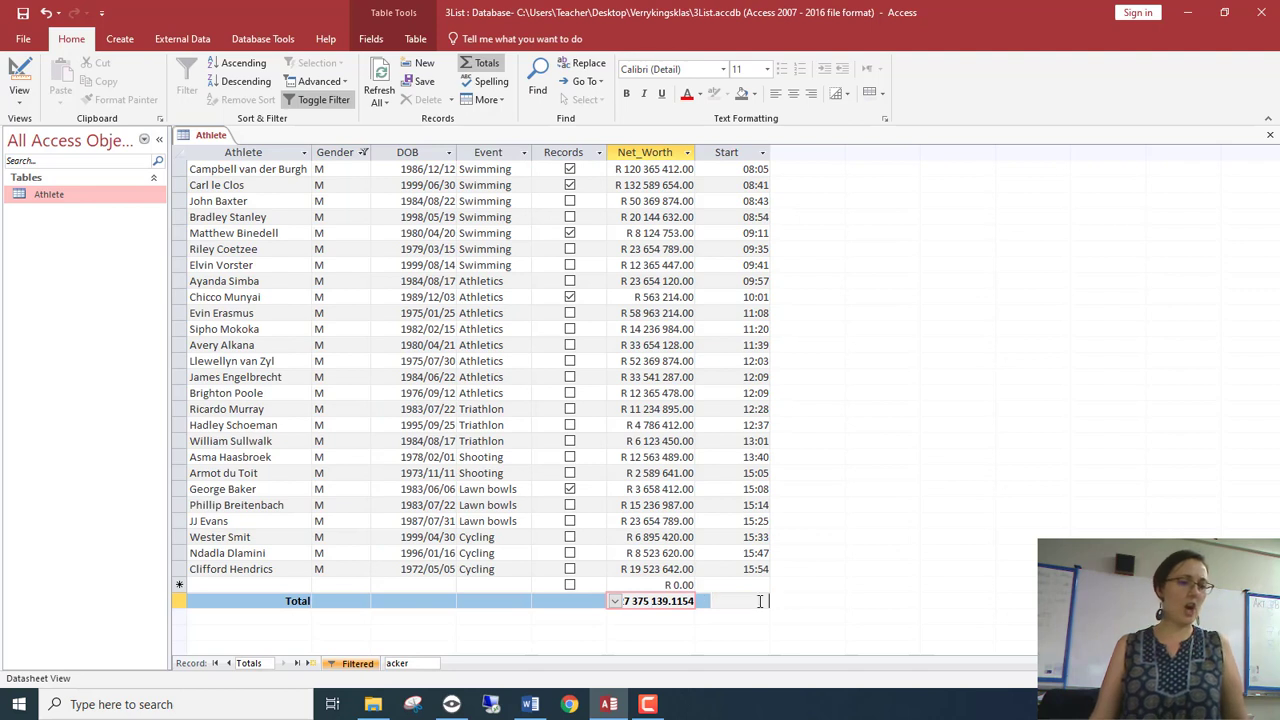
{"action": "left_click", "coordinate": [760, 601]}
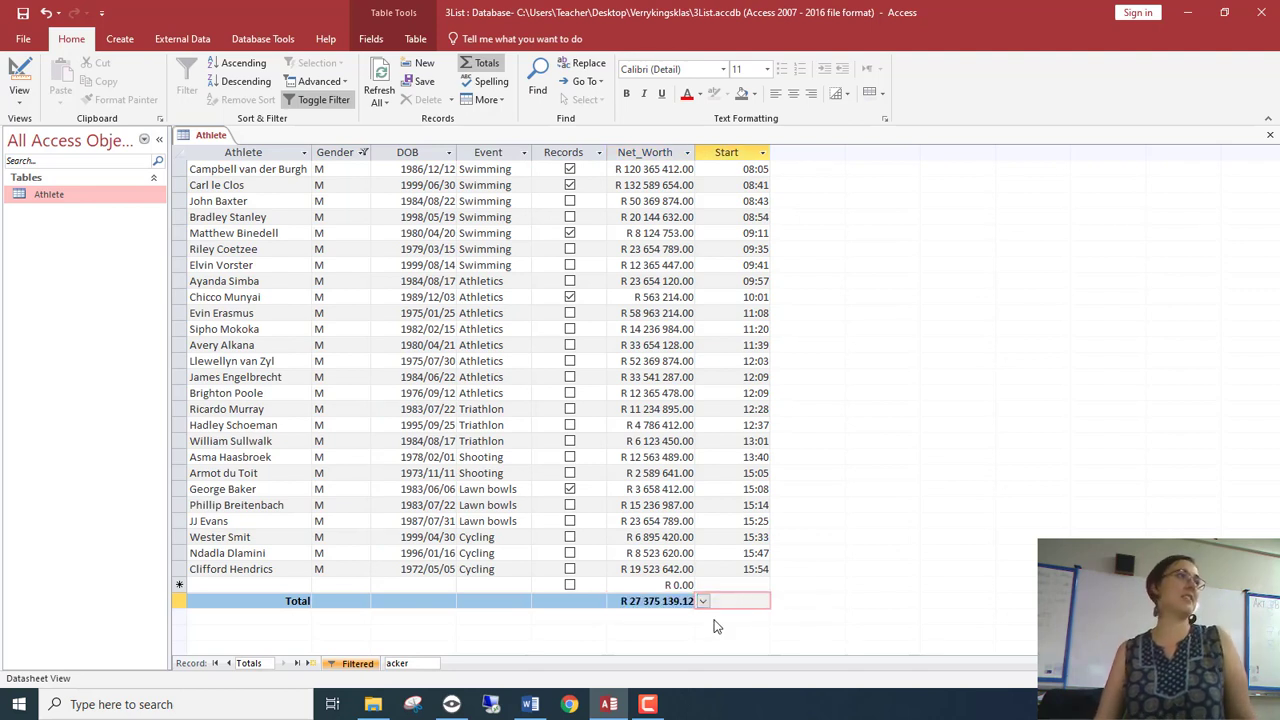
{"action": "left_click", "coordinate": [624, 601]}
{"action": "left_click", "coordinate": [615, 601]}
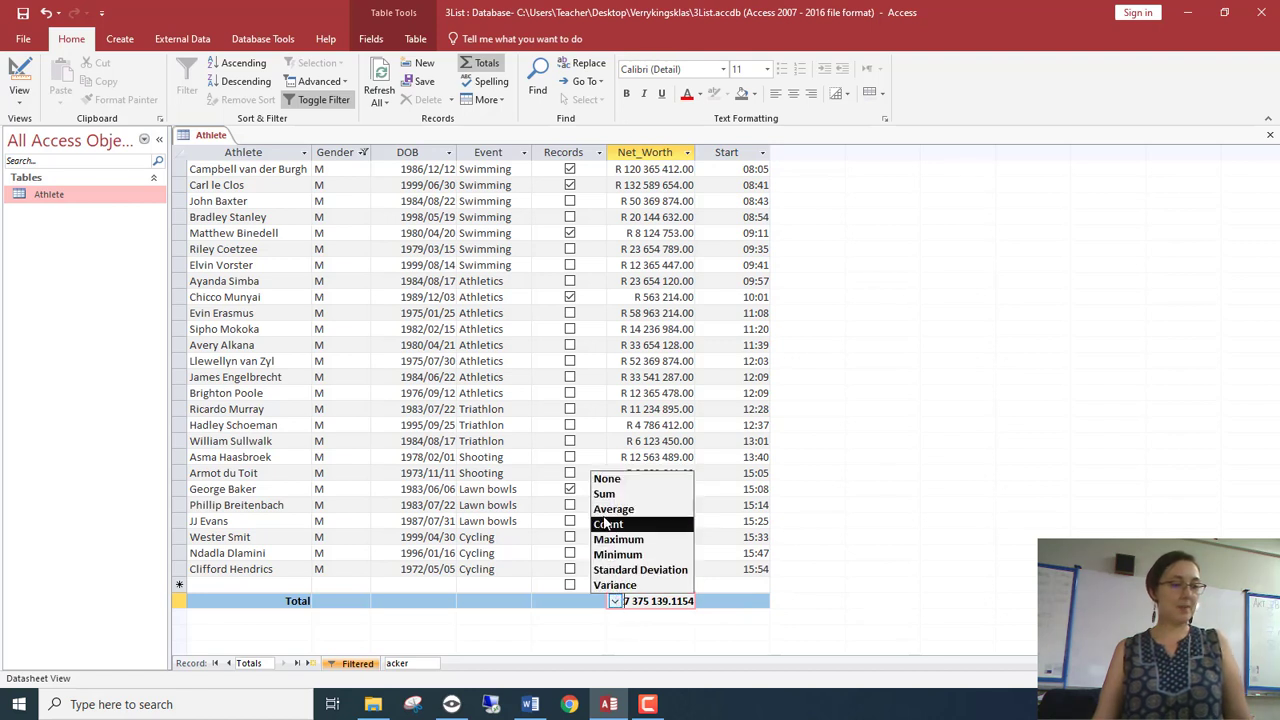
{"action": "left_click", "coordinate": [752, 572]}
{"action": "left_click", "coordinate": [752, 582]}
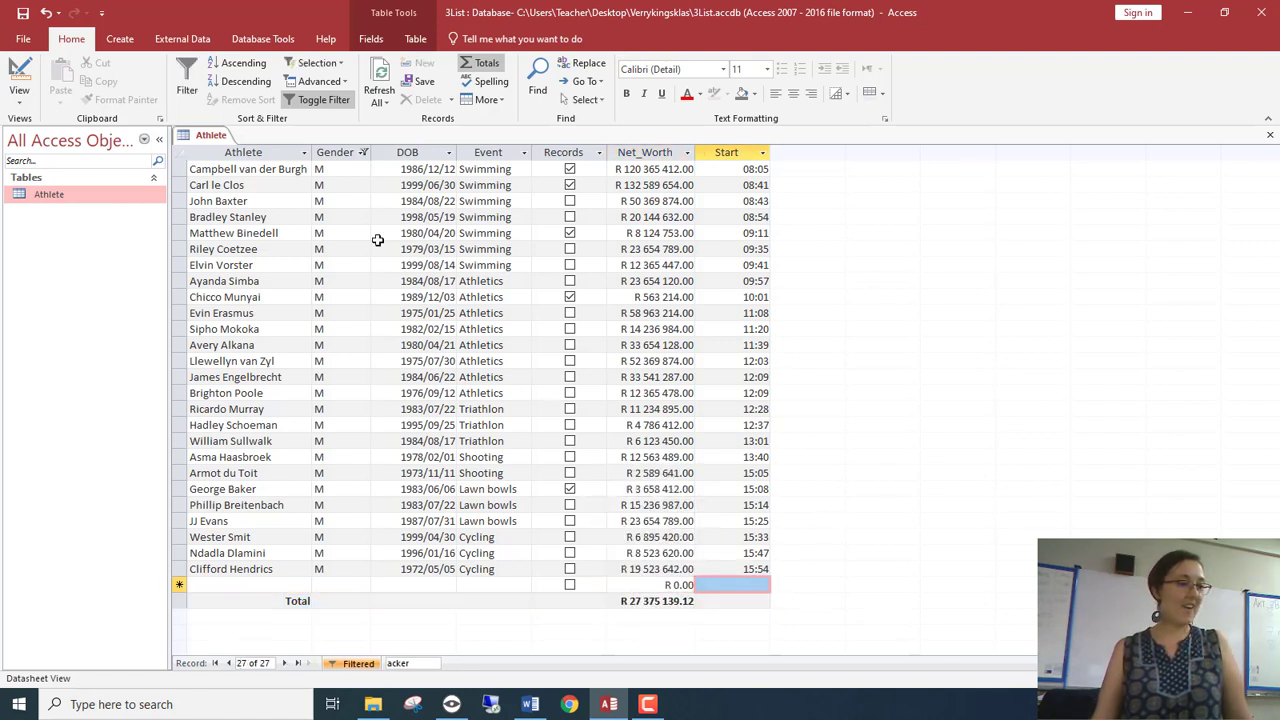
Filter the Gender field to F again and view the Total row functions offered for the Records field
{"action": "left_click", "coordinate": [363, 152]}
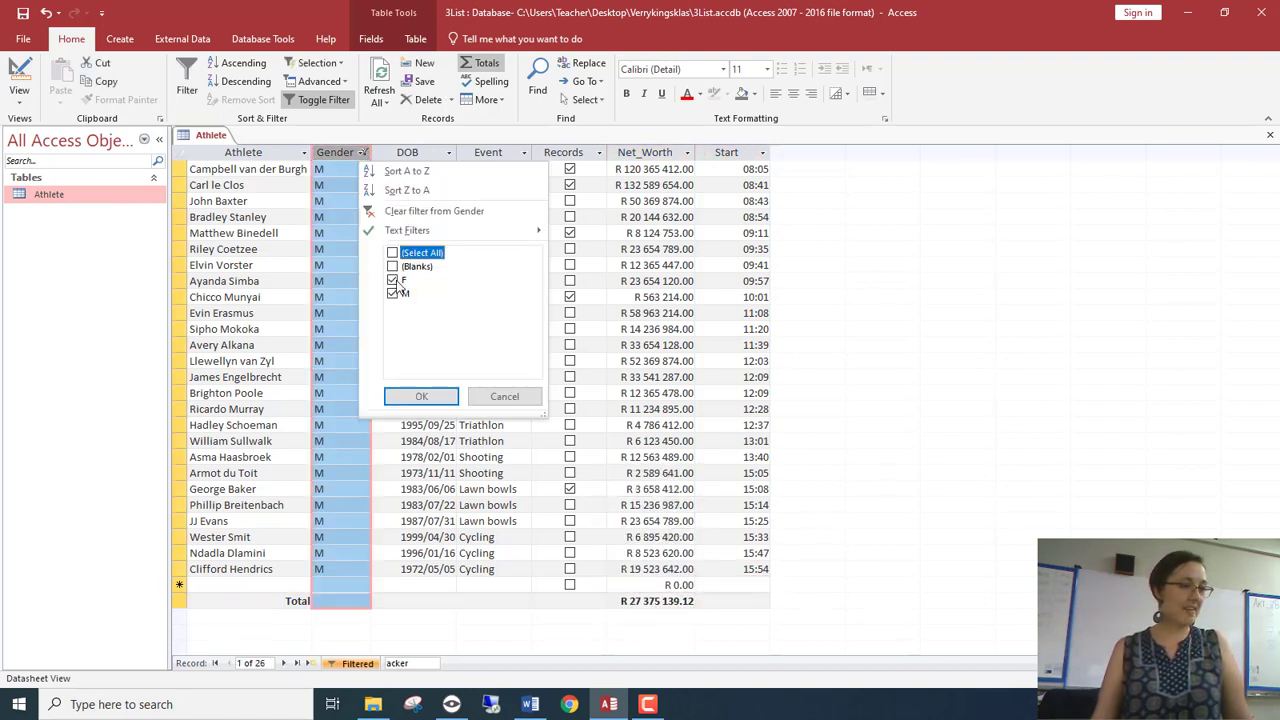
{"action": "left_click", "coordinate": [421, 396]}
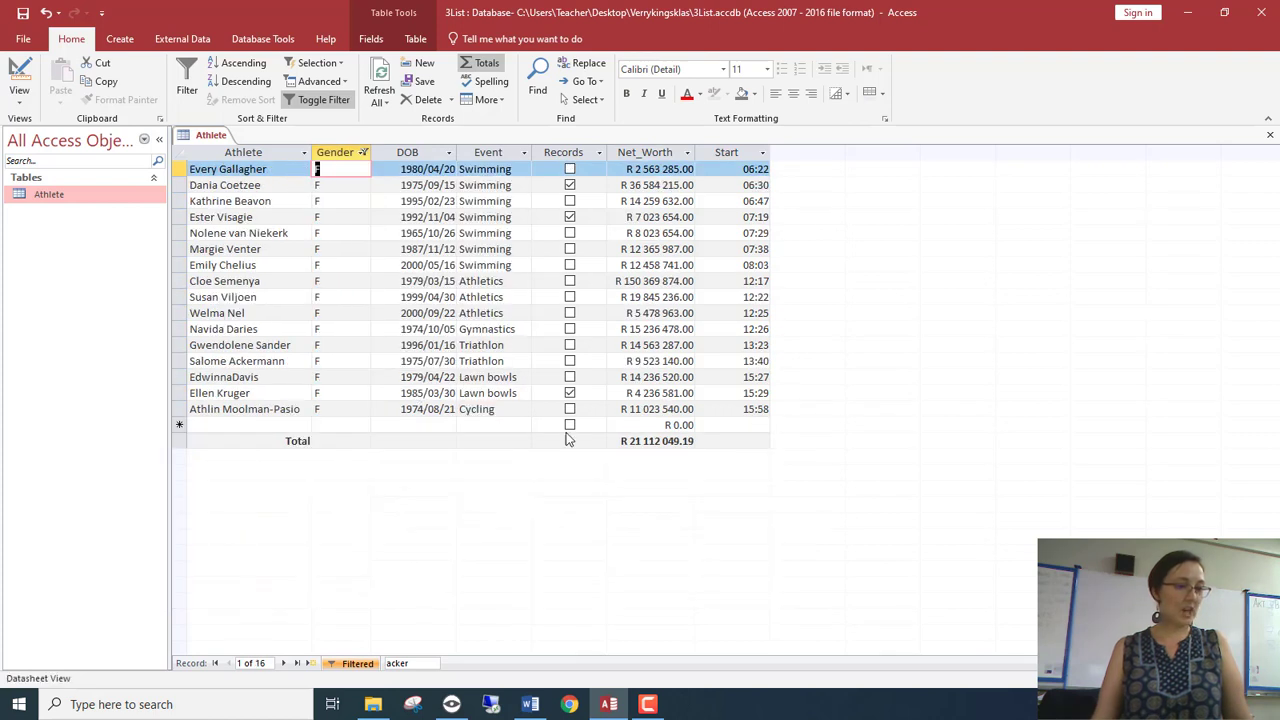
{"action": "left_click", "coordinate": [754, 427]}
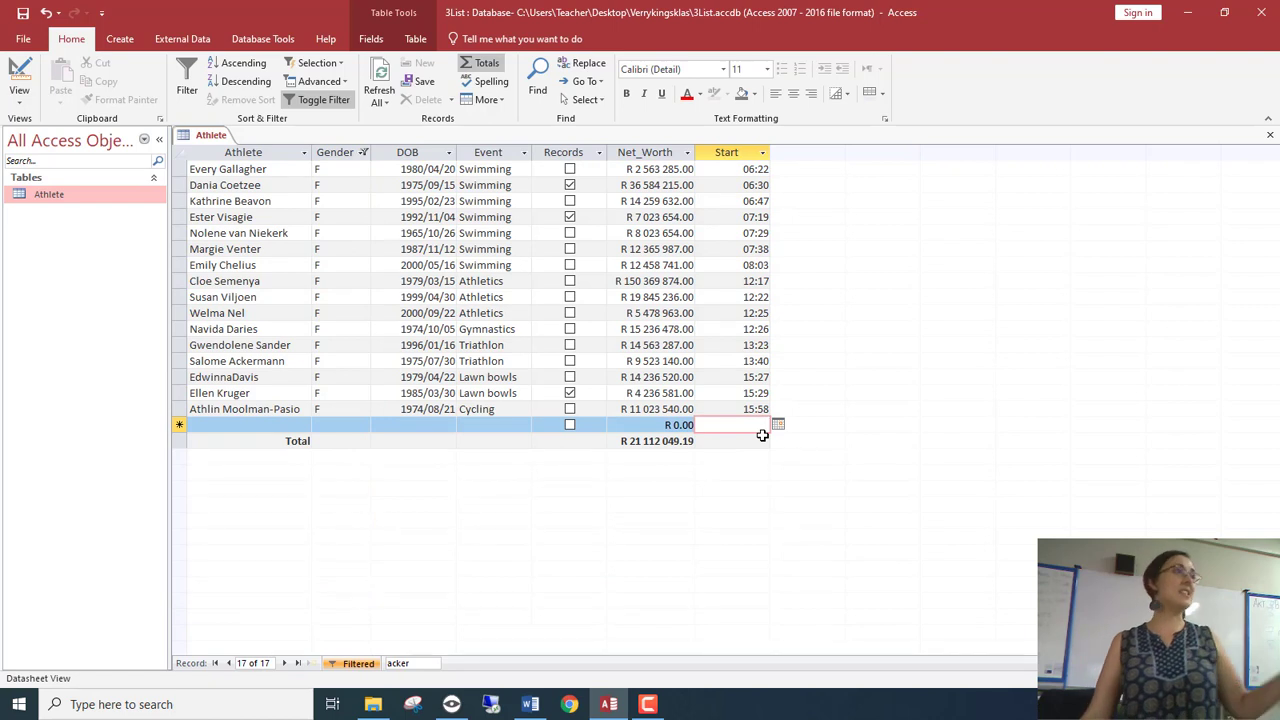
{"action": "left_click", "coordinate": [758, 441]}
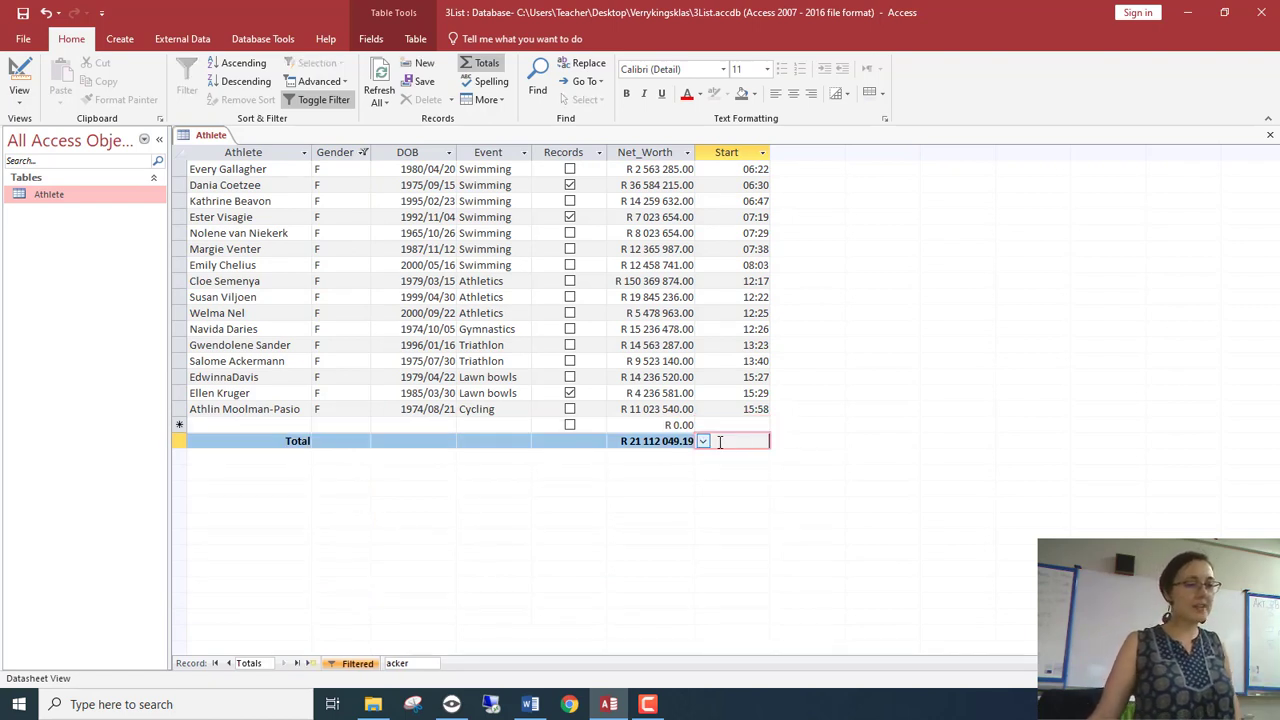
{"action": "left_click", "coordinate": [545, 440]}
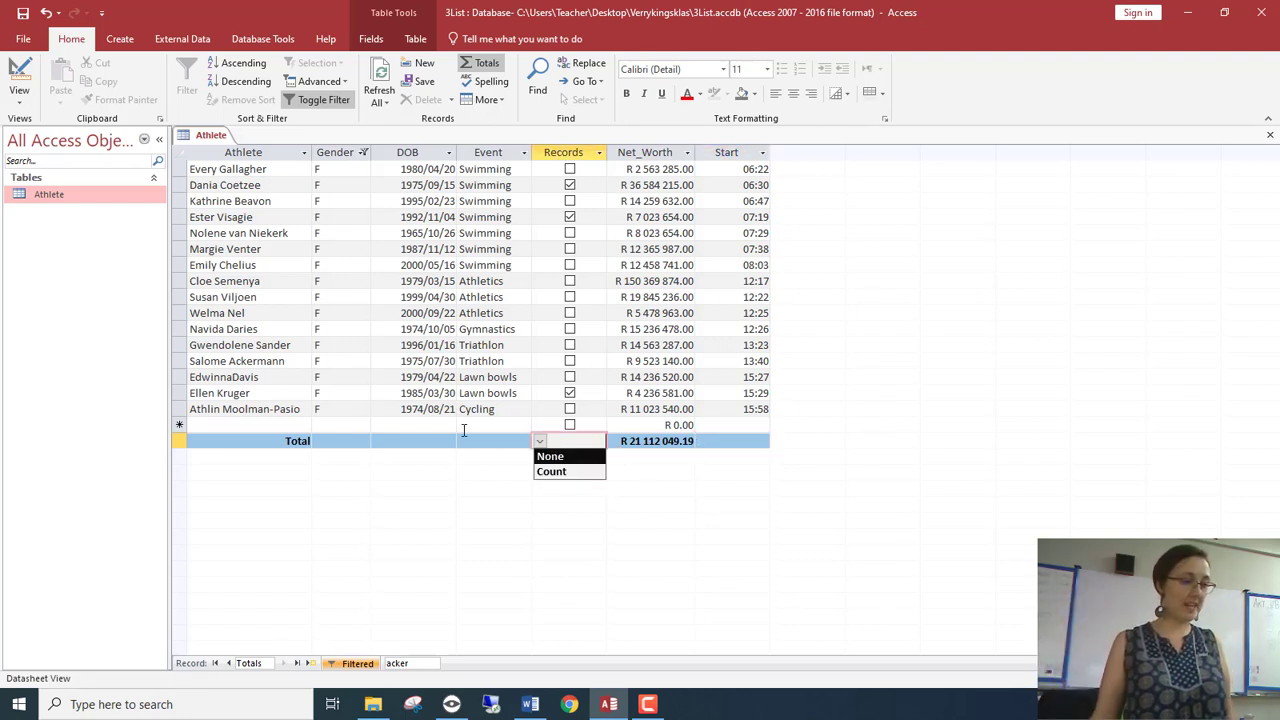
{"action": "left_click", "coordinate": [330, 441]}
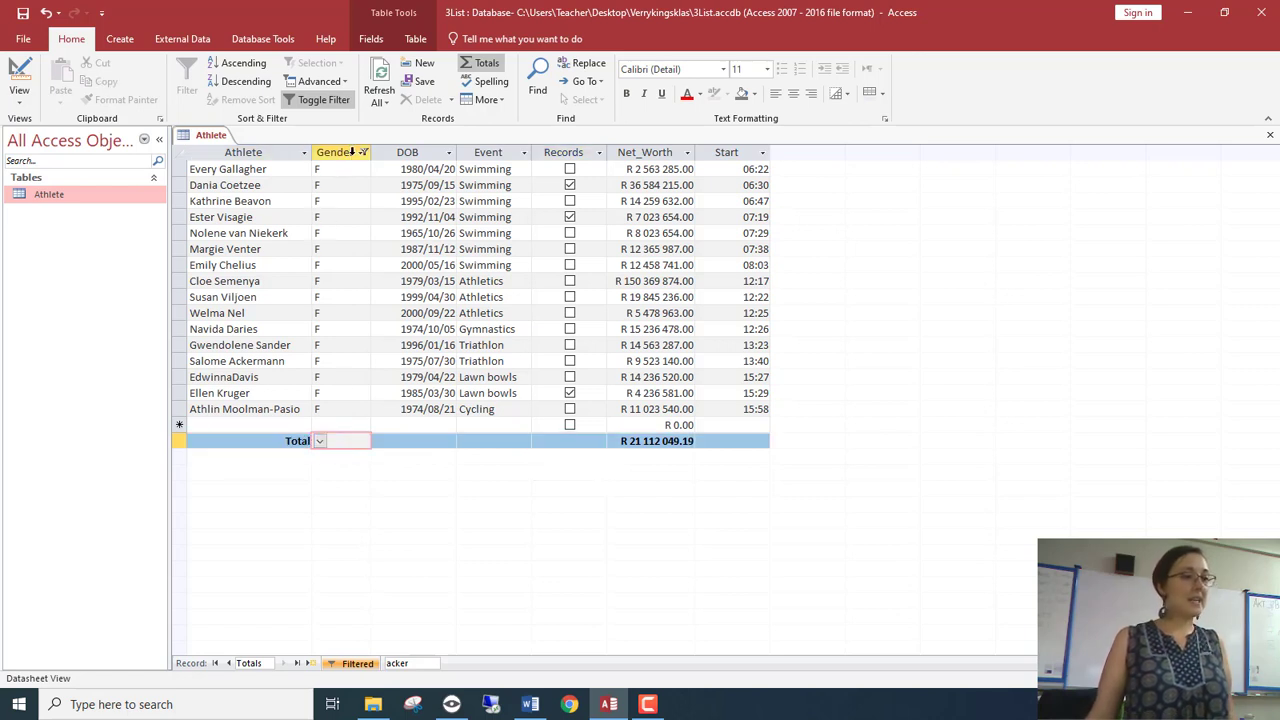
{"action": "left_click", "coordinate": [363, 153]}
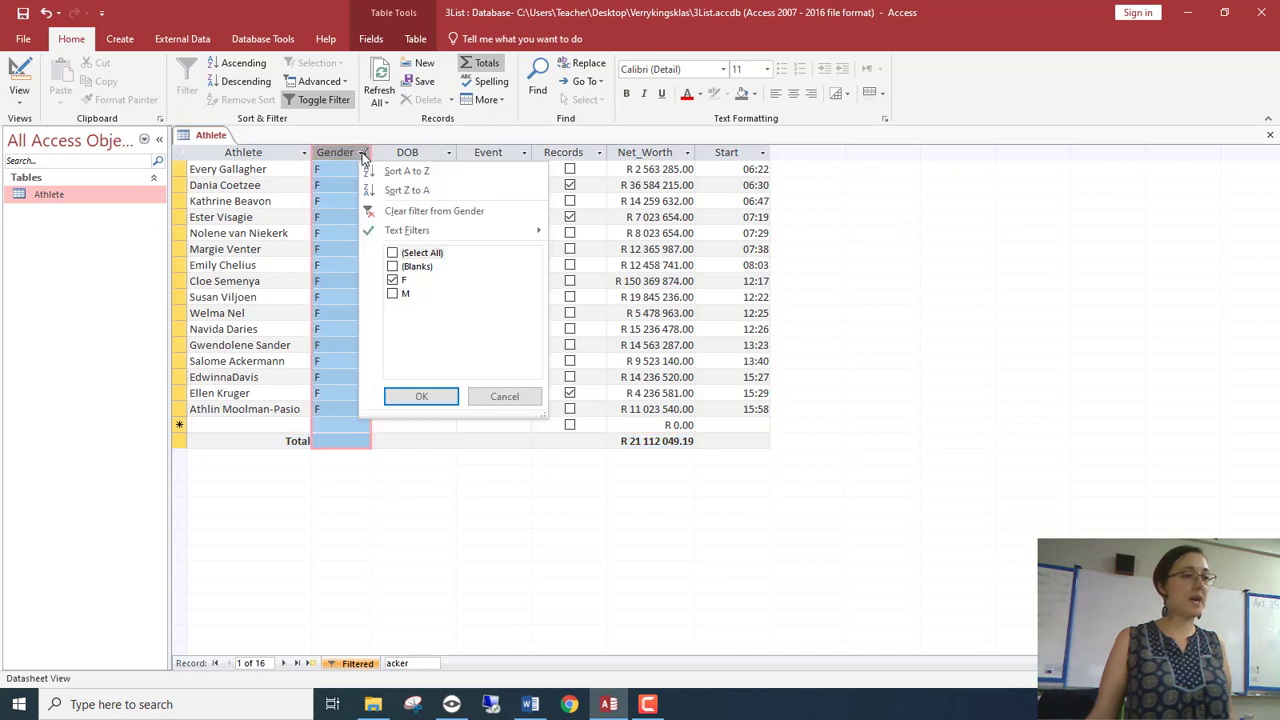
{"action": "right_click", "coordinate": [363, 156]}
{"action": "left_click", "coordinate": [363, 153]}
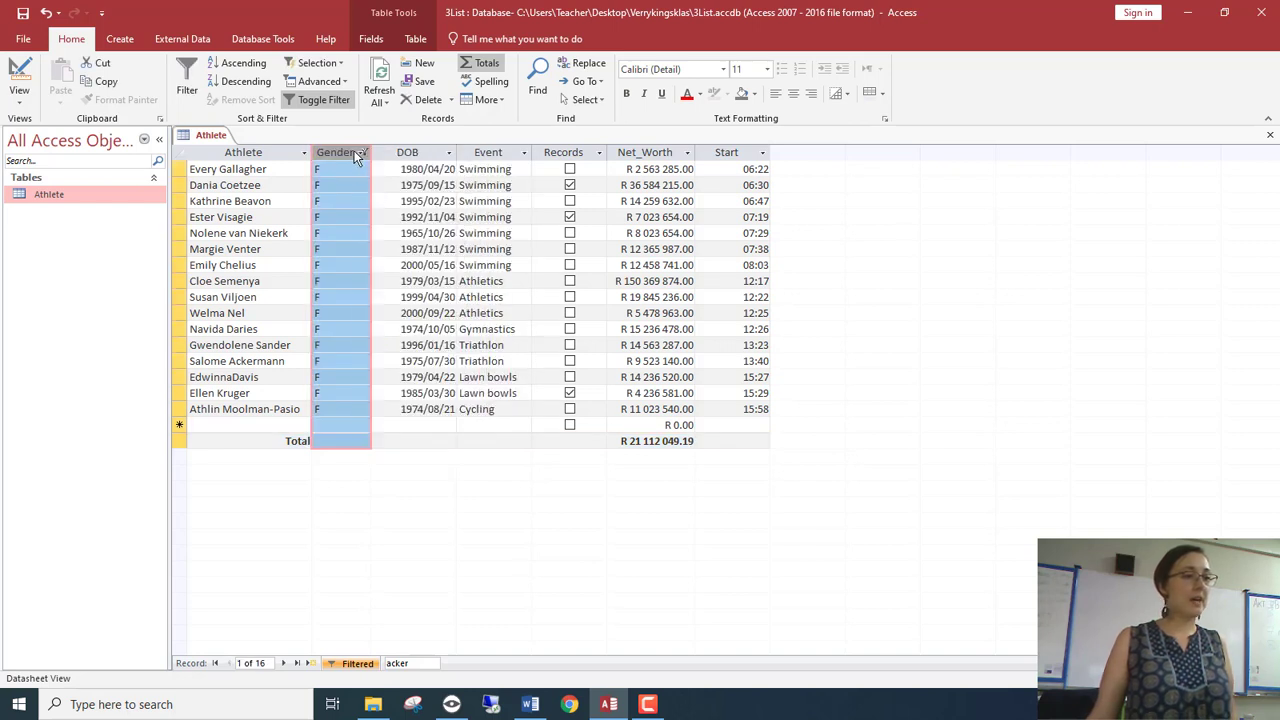
{"action": "left_click", "coordinate": [363, 153]}
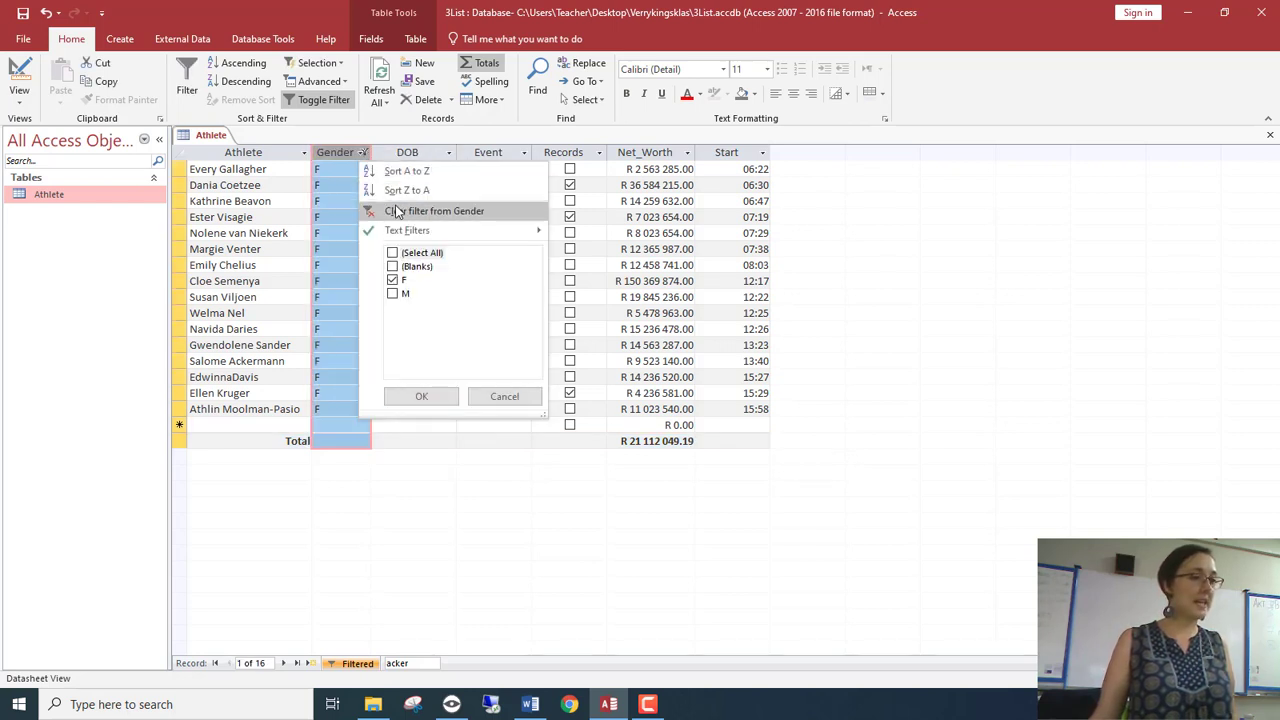
{"action": "left_click", "coordinate": [421, 396]}
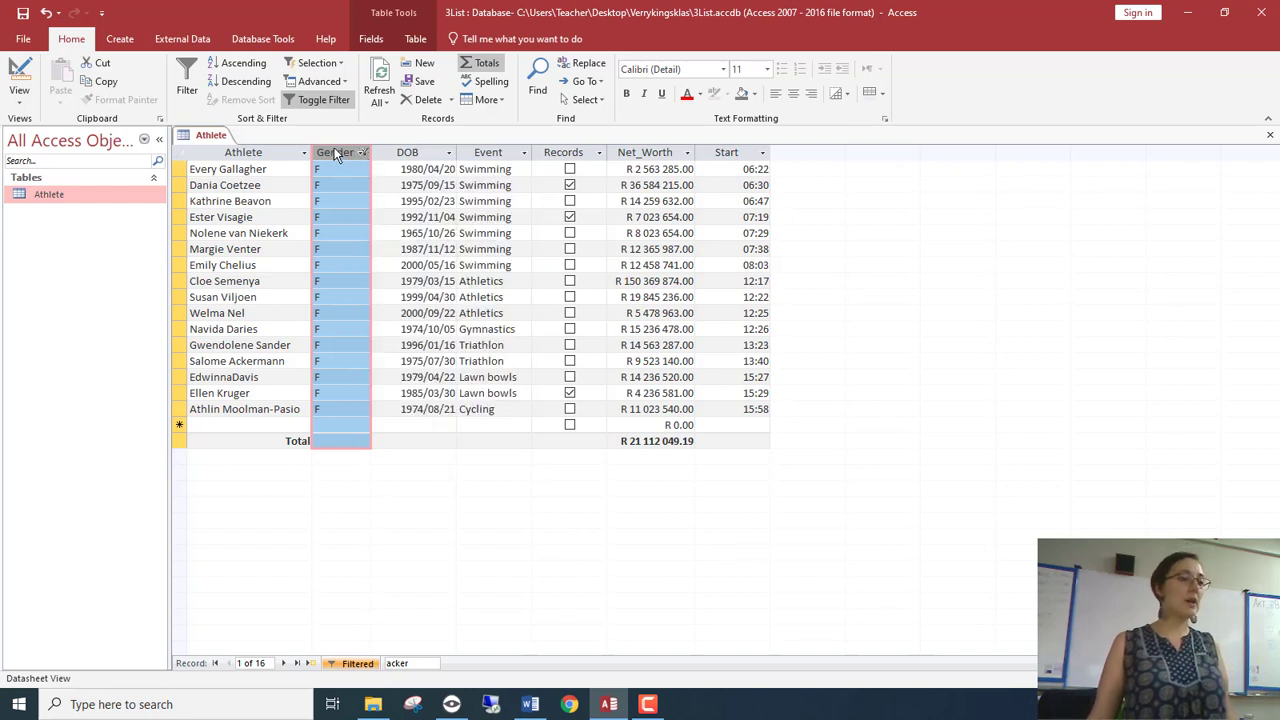
Filter the Event field to show only the Swimming records among the filtered athletes
{"action": "left_click", "coordinate": [524, 152]}
{"action": "left_click", "coordinate": [553, 253]}
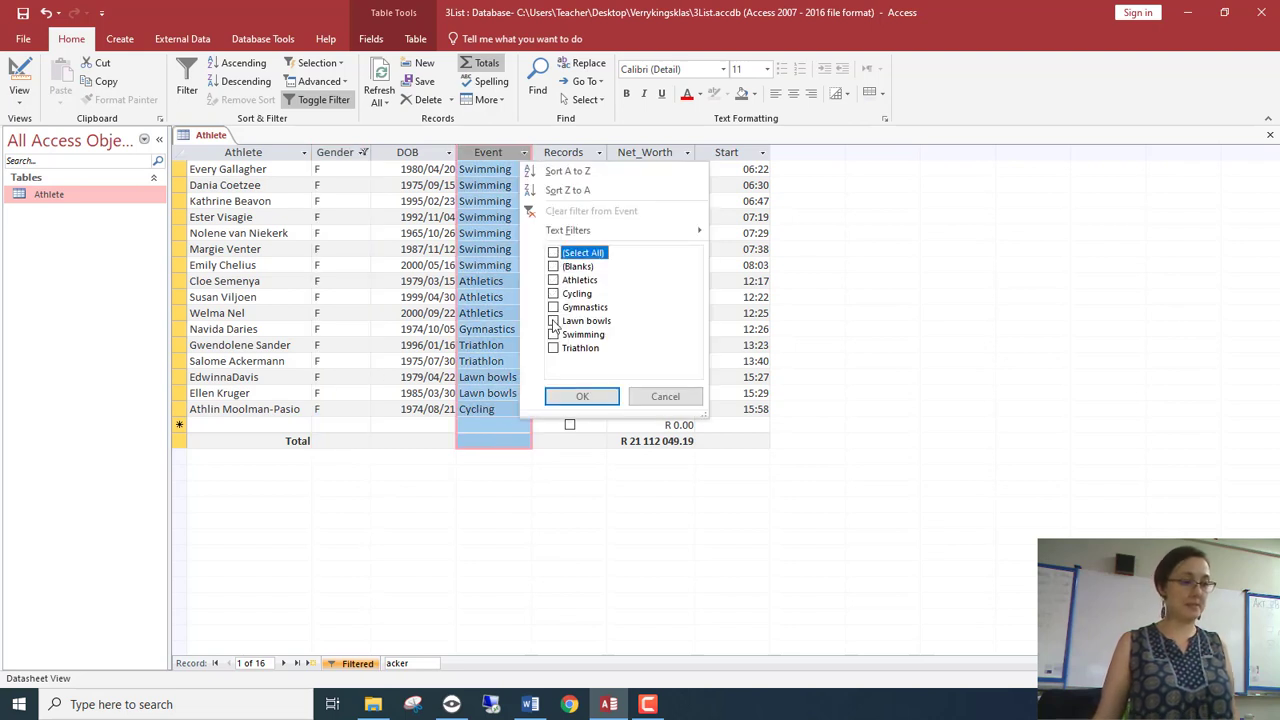
{"action": "left_click", "coordinate": [553, 334]}
{"action": "left_click", "coordinate": [578, 396]}
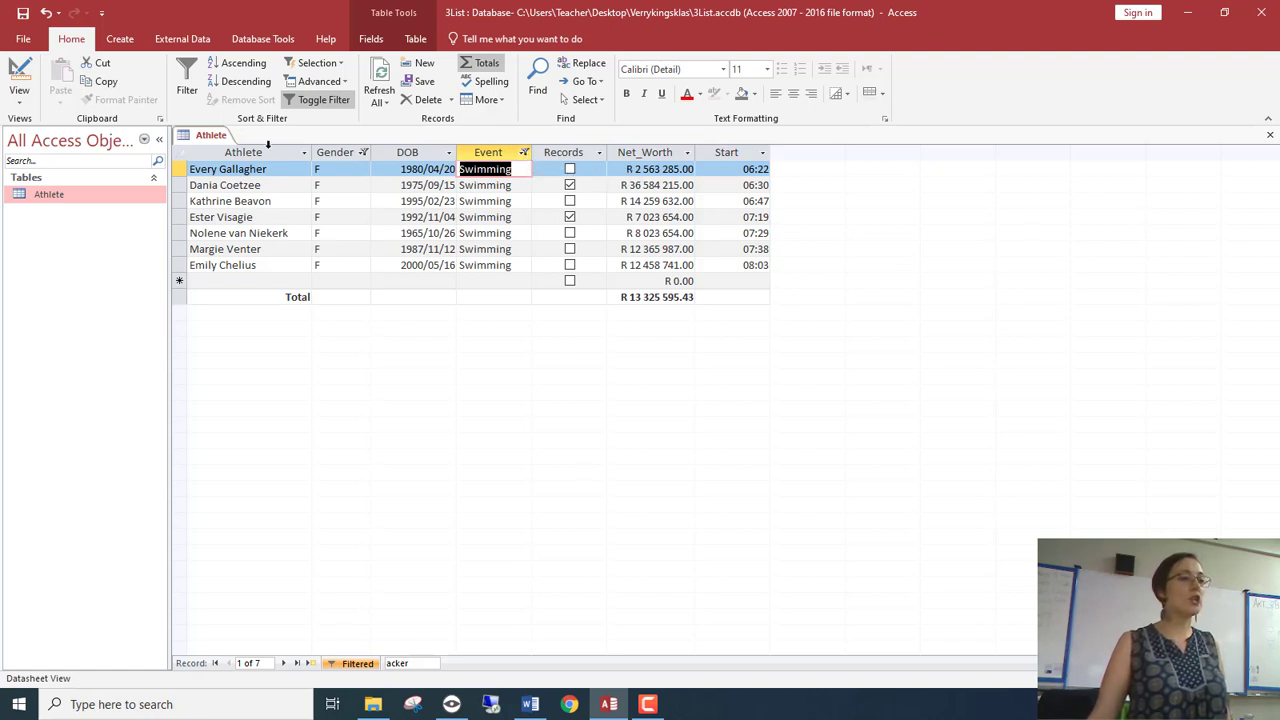
Clear all filters from the Athlete table
{"action": "left_click", "coordinate": [336, 84]}
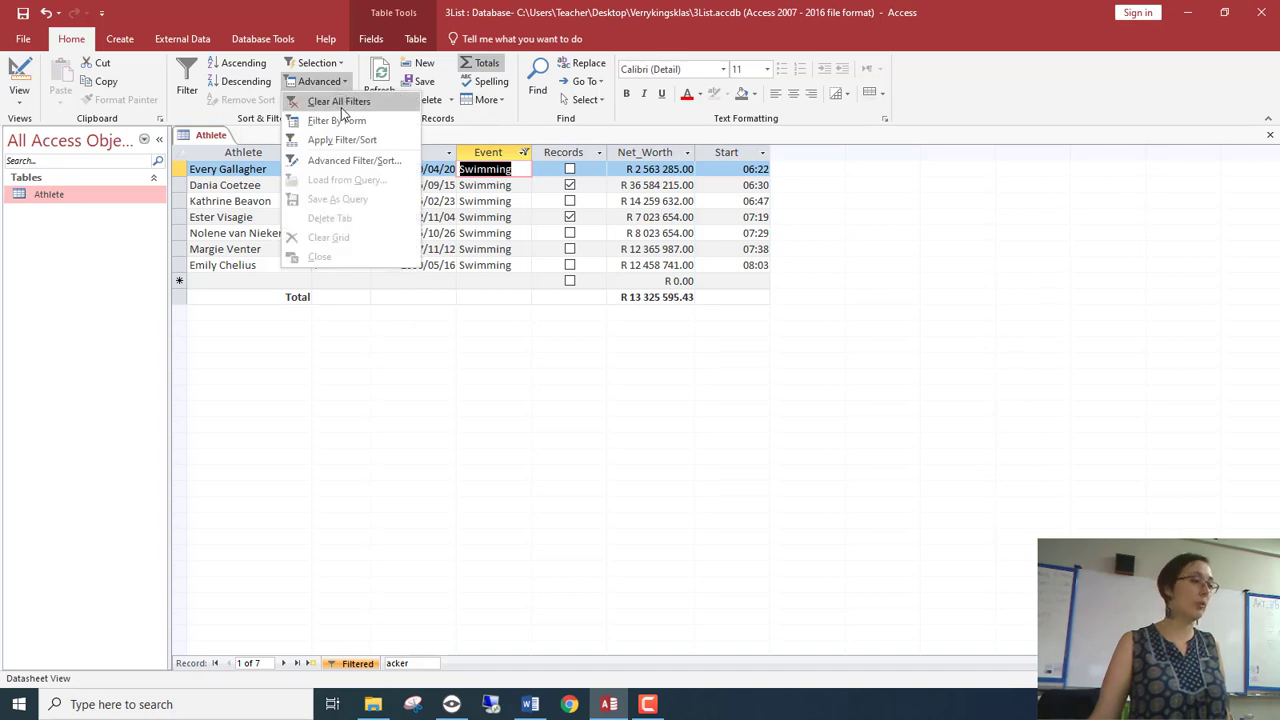
{"action": "left_click", "coordinate": [340, 102]}
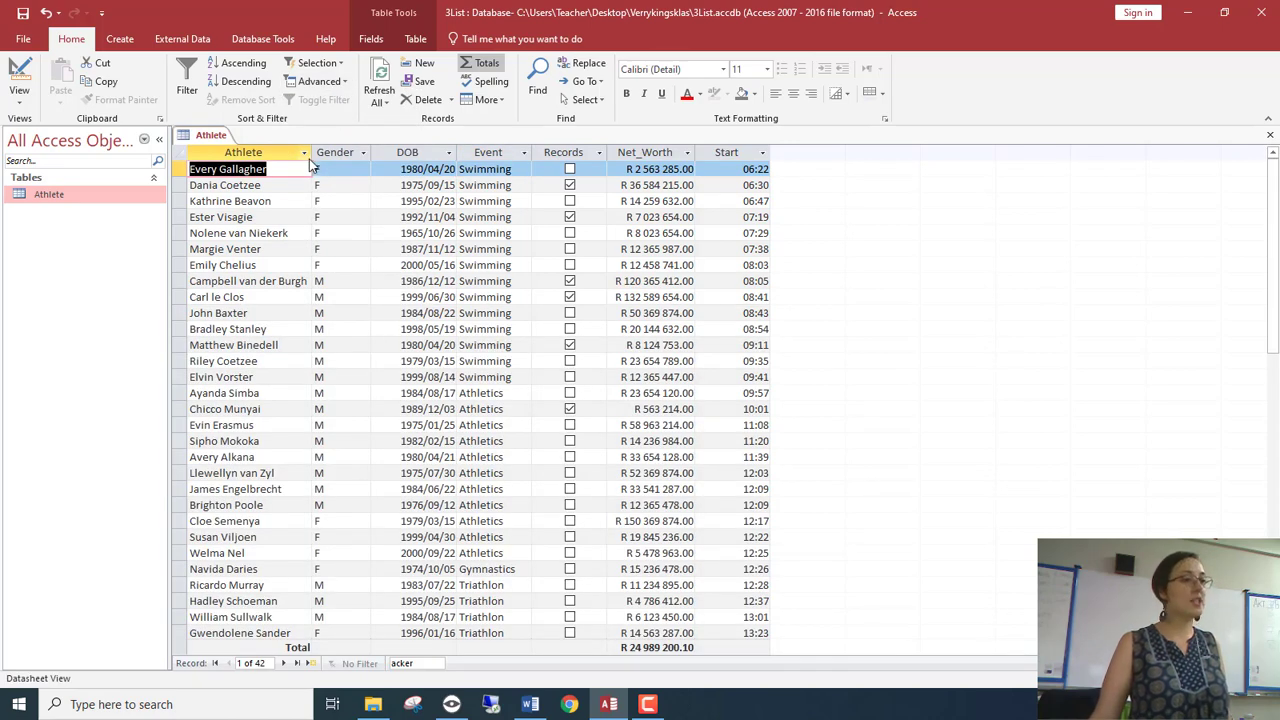
View the sort options of the Athlete field and the Date Filters available for the DOB field without applying any
{"action": "left_click", "coordinate": [304, 153]}
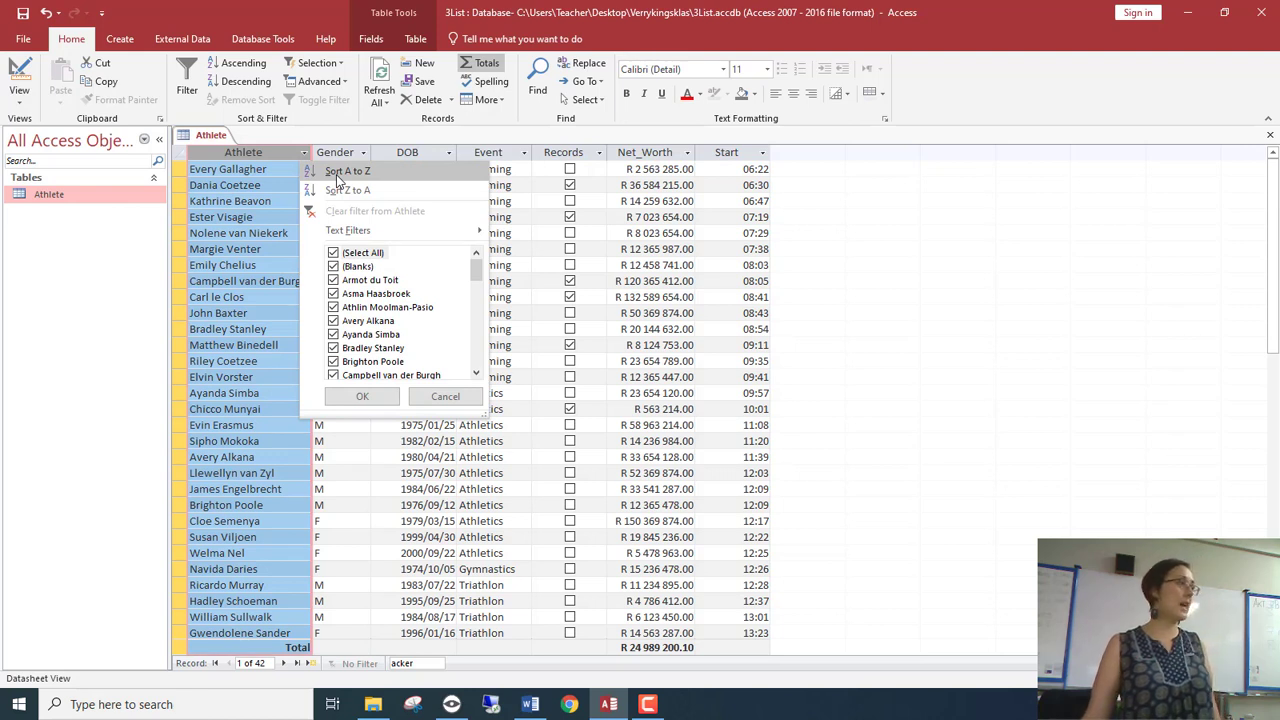
{"action": "left_click", "coordinate": [658, 190]}
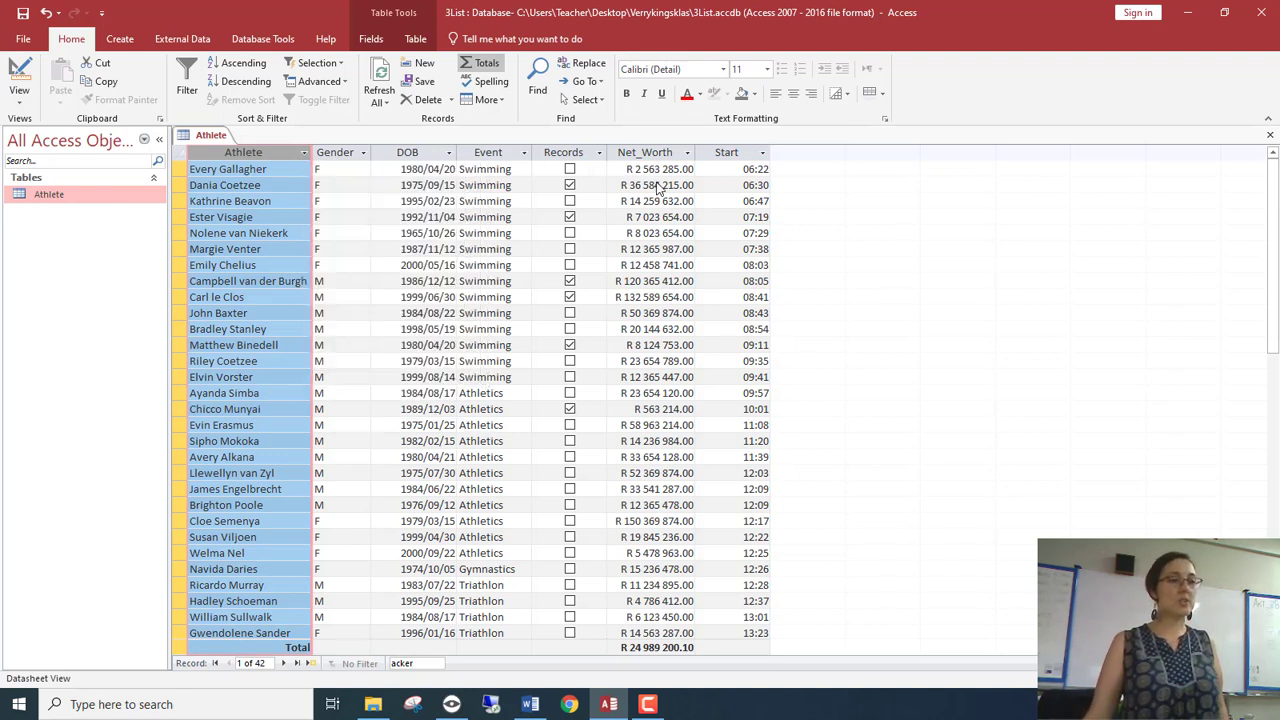
{"action": "left_click", "coordinate": [449, 153]}
{"action": "mouse_move", "coordinate": [600, 231]}
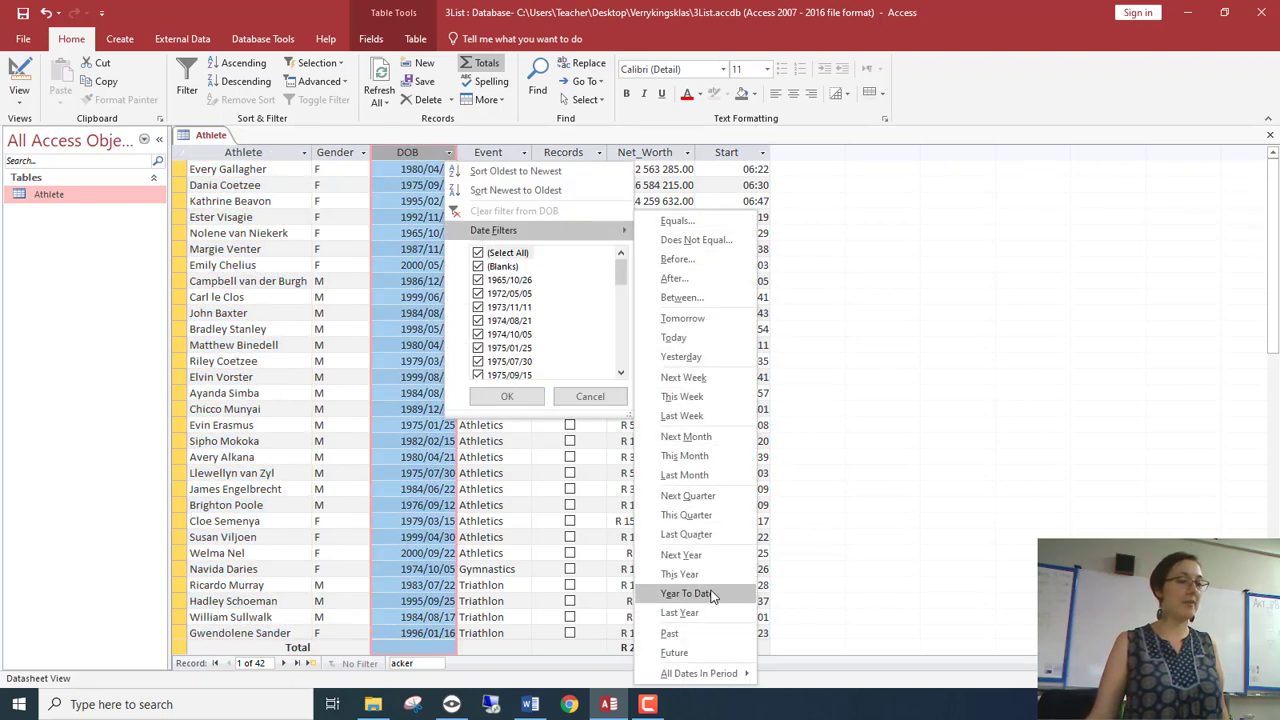
{"action": "left_click", "coordinate": [758, 176]}
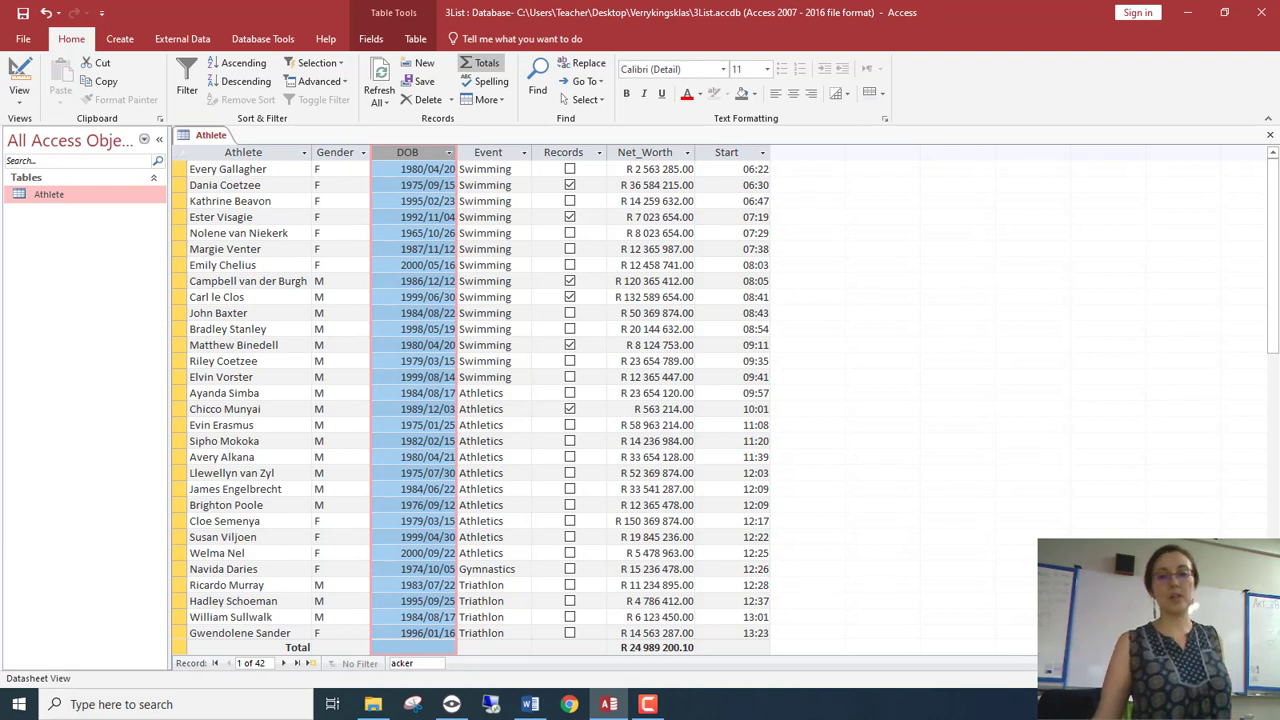
{"action": "key", "text": "alt+Tab"}
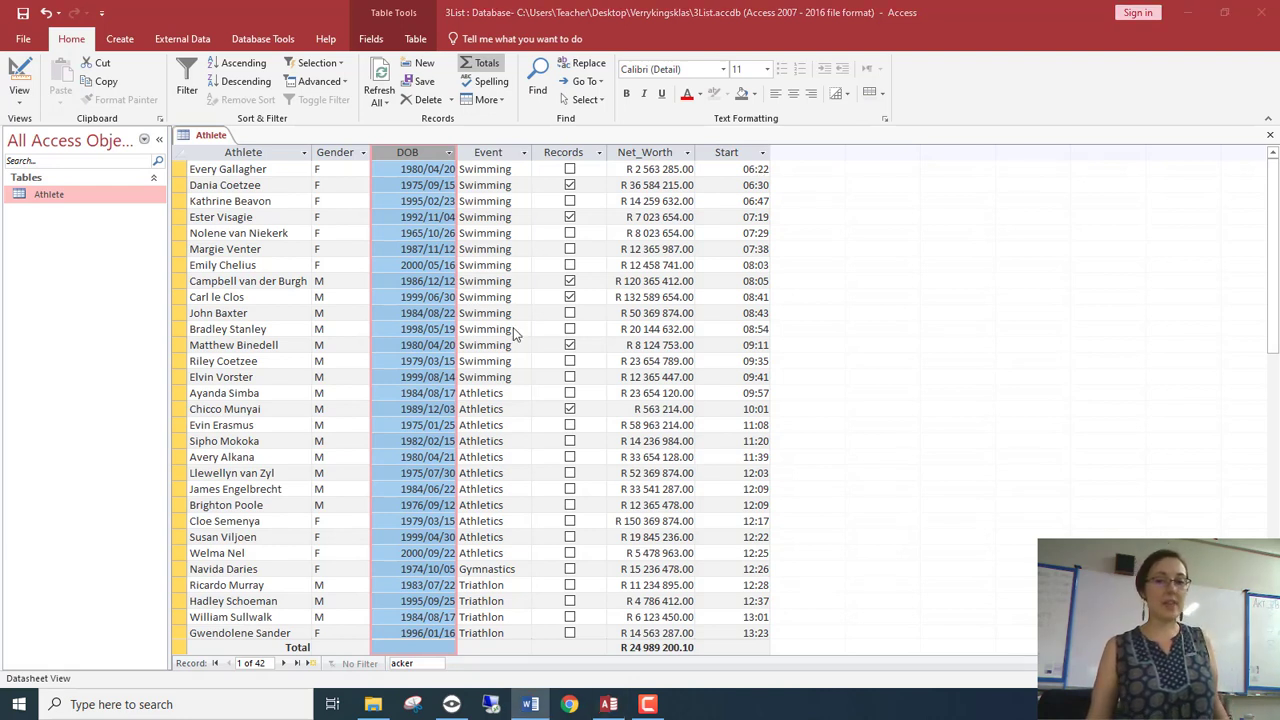
{"action": "left_click", "coordinate": [478, 169]}
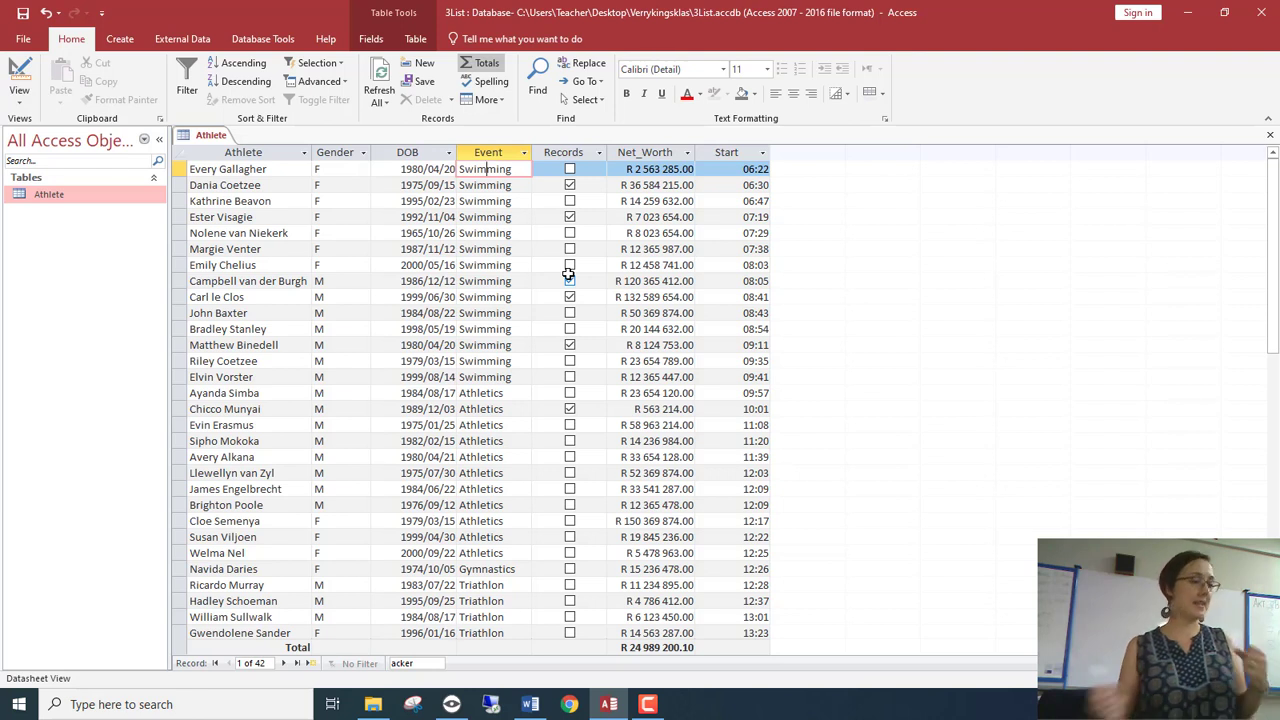
Check the data types assigned to the Athlete, Gender, DOB and Event fields
{"action": "left_click", "coordinate": [370, 40]}
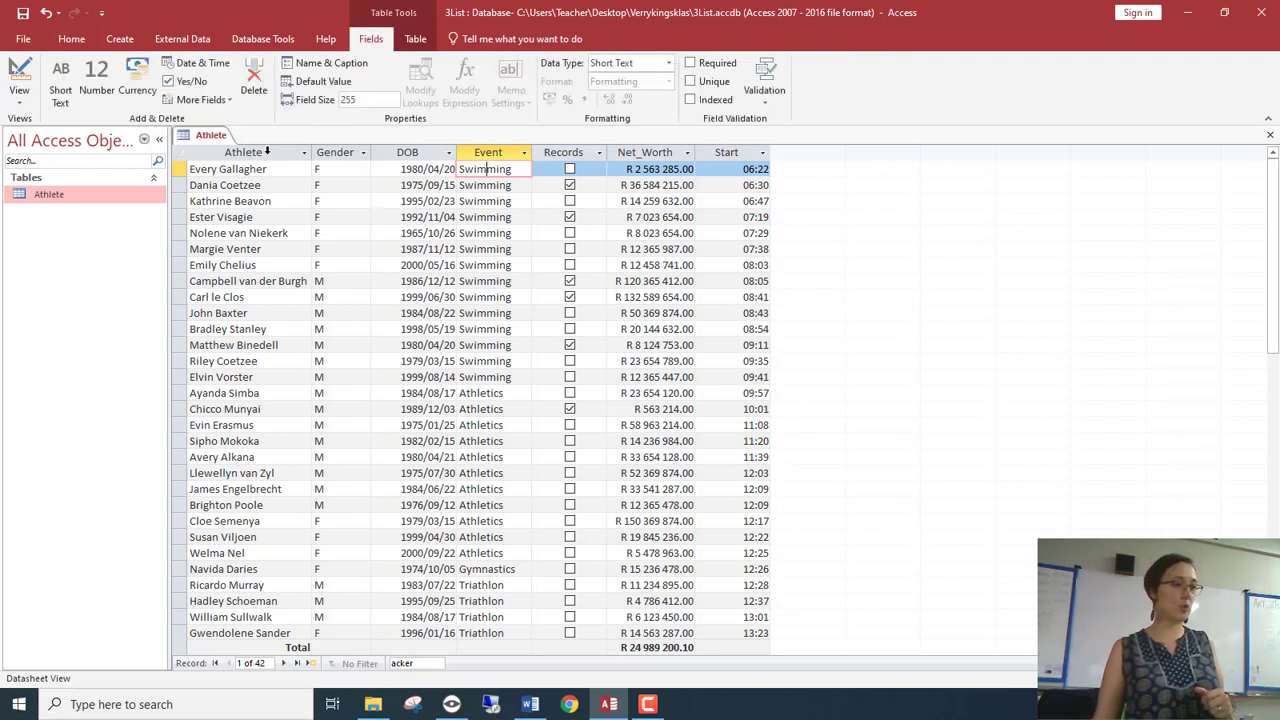
{"action": "left_click", "coordinate": [268, 153]}
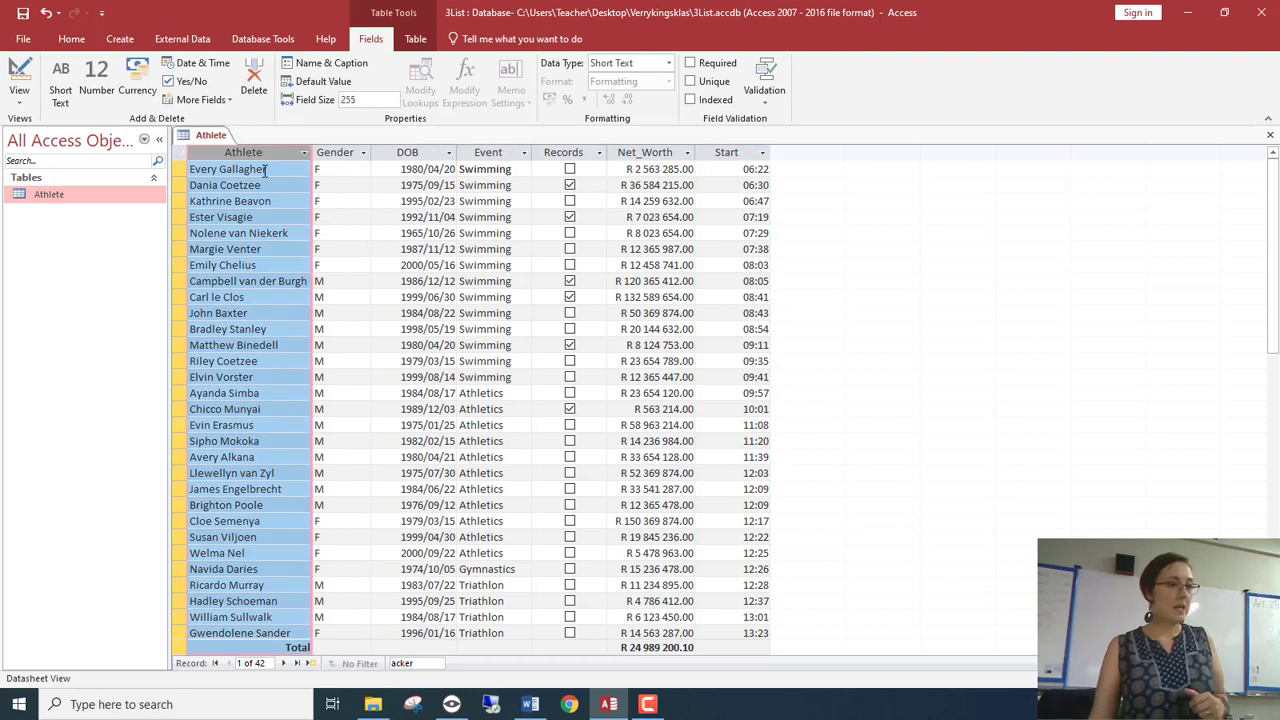
{"action": "left_click", "coordinate": [265, 170]}
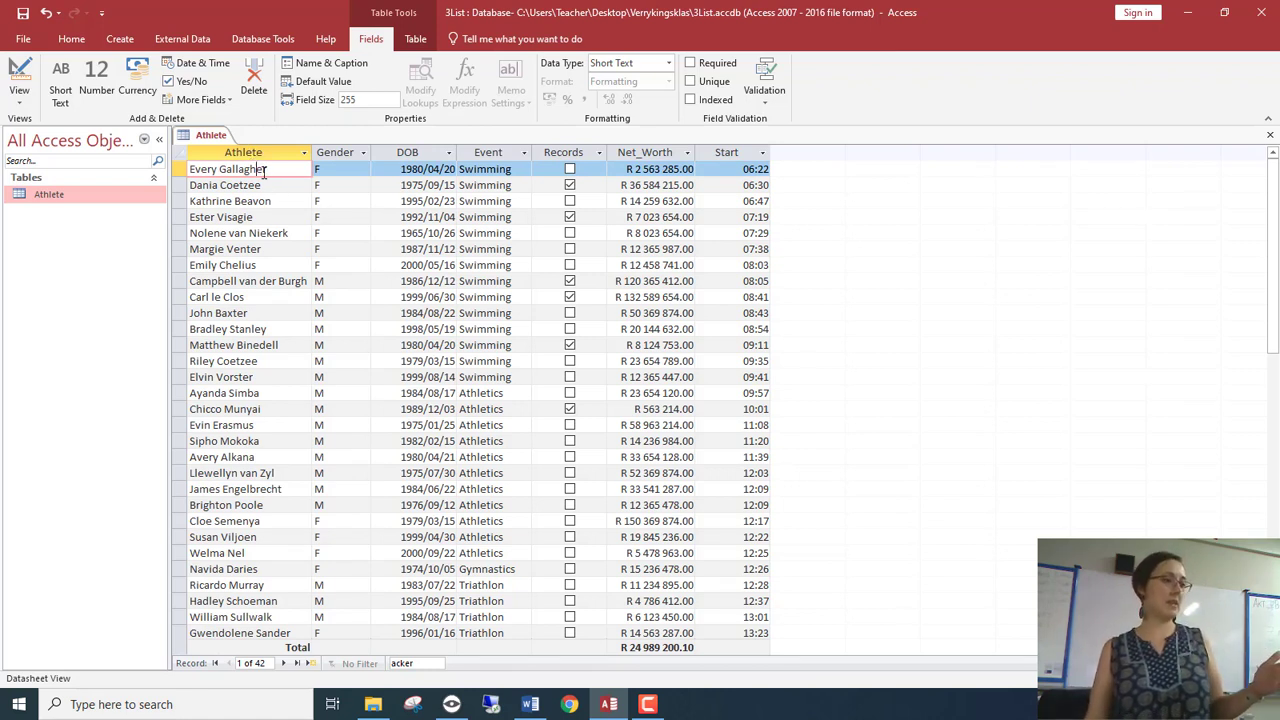
{"action": "left_click", "coordinate": [340, 169]}
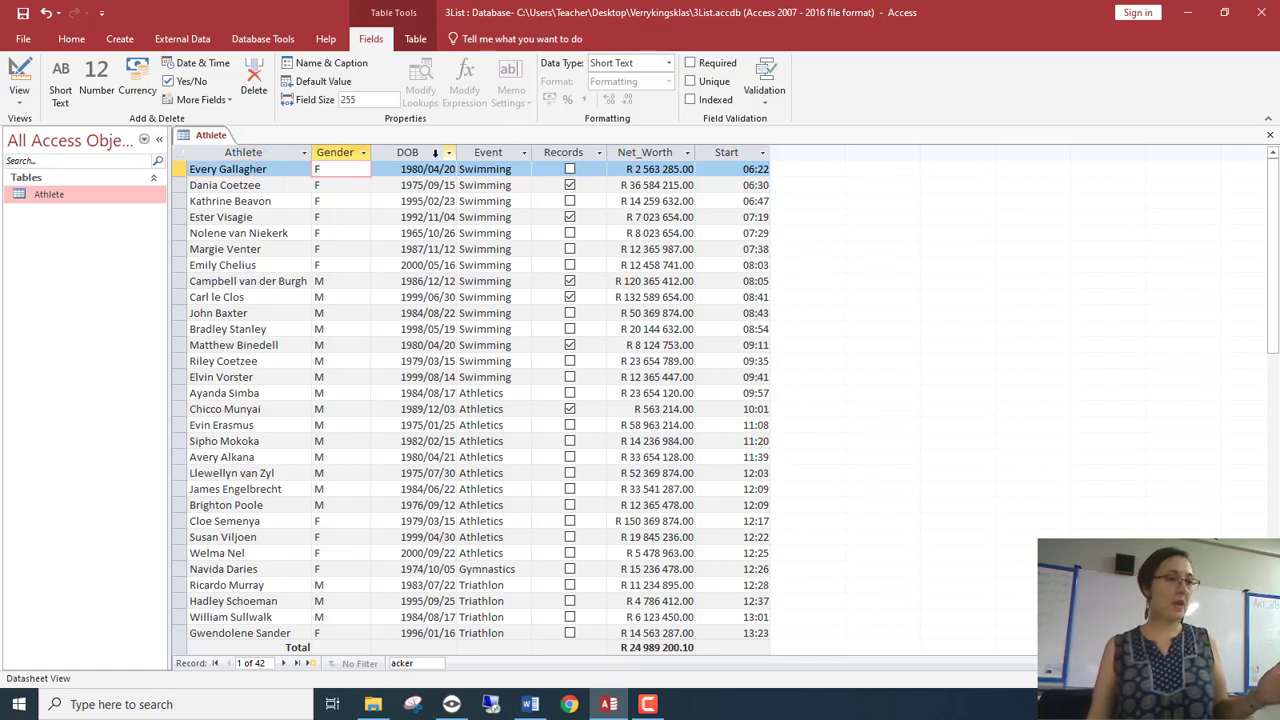
{"action": "left_click", "coordinate": [435, 152]}
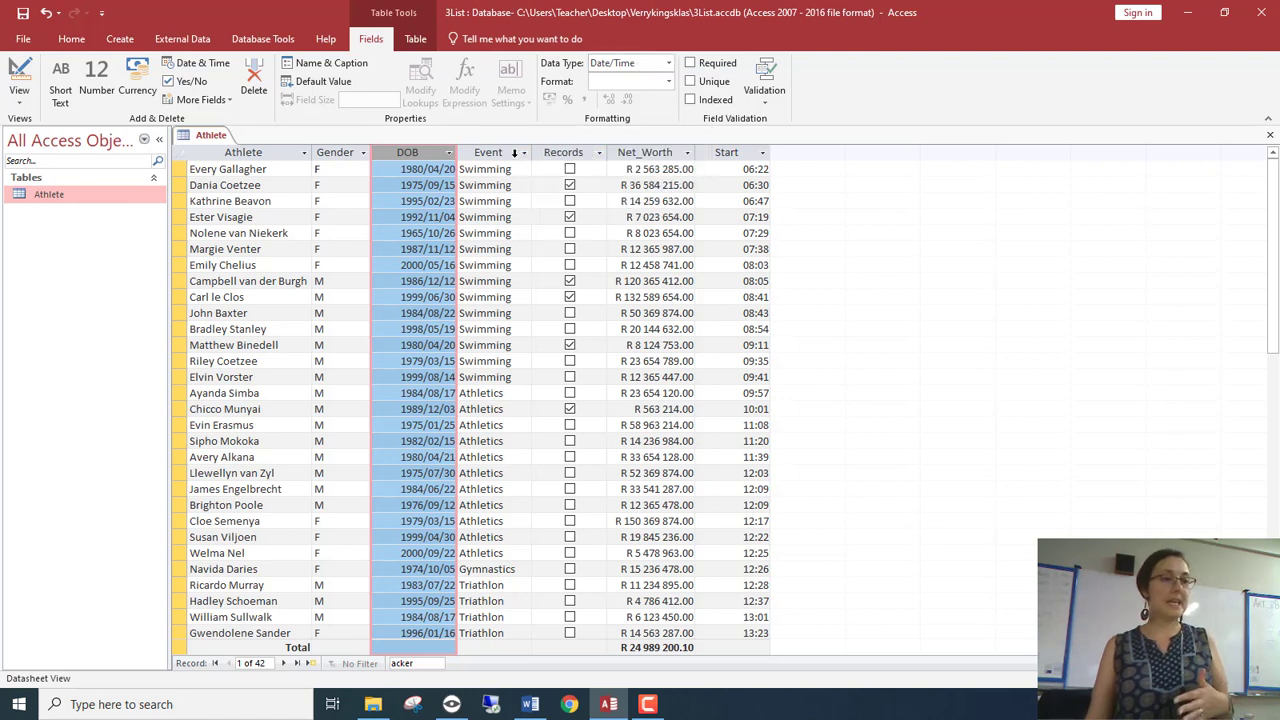
{"action": "left_click", "coordinate": [512, 152]}
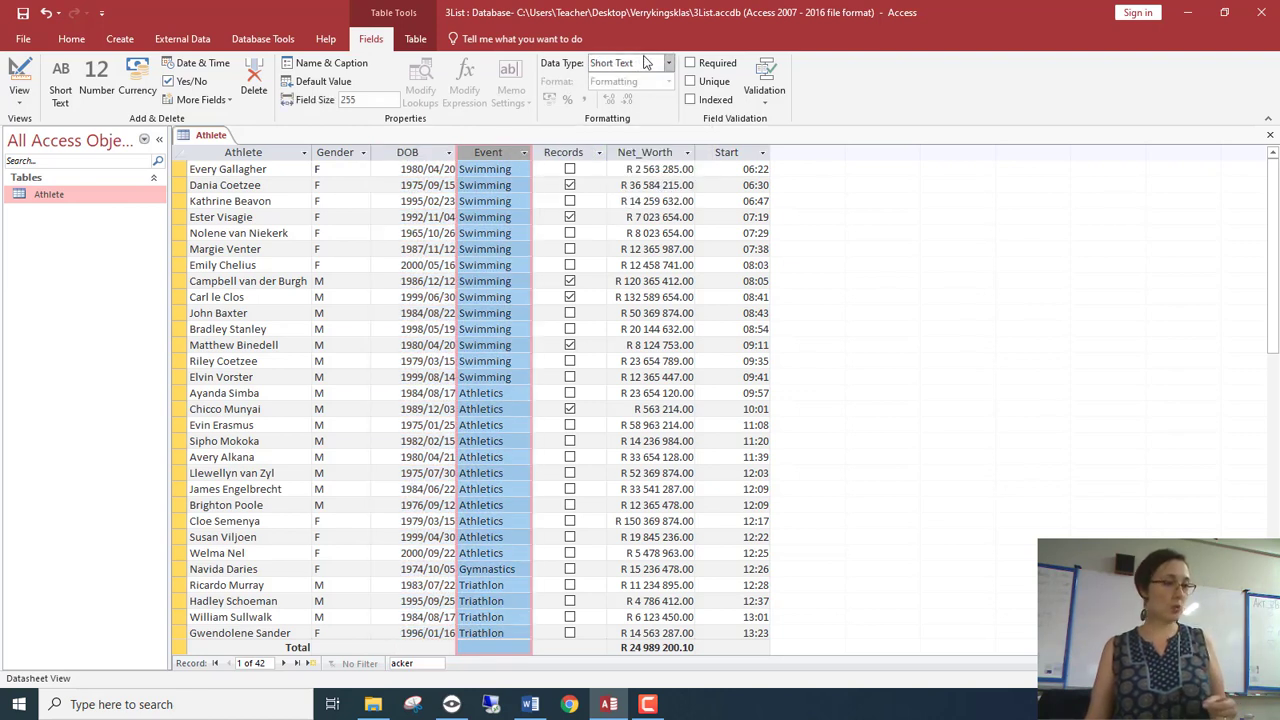
Check the Net_Worth field's data type and view the list of available data types without changing it
{"action": "left_click", "coordinate": [657, 152]}
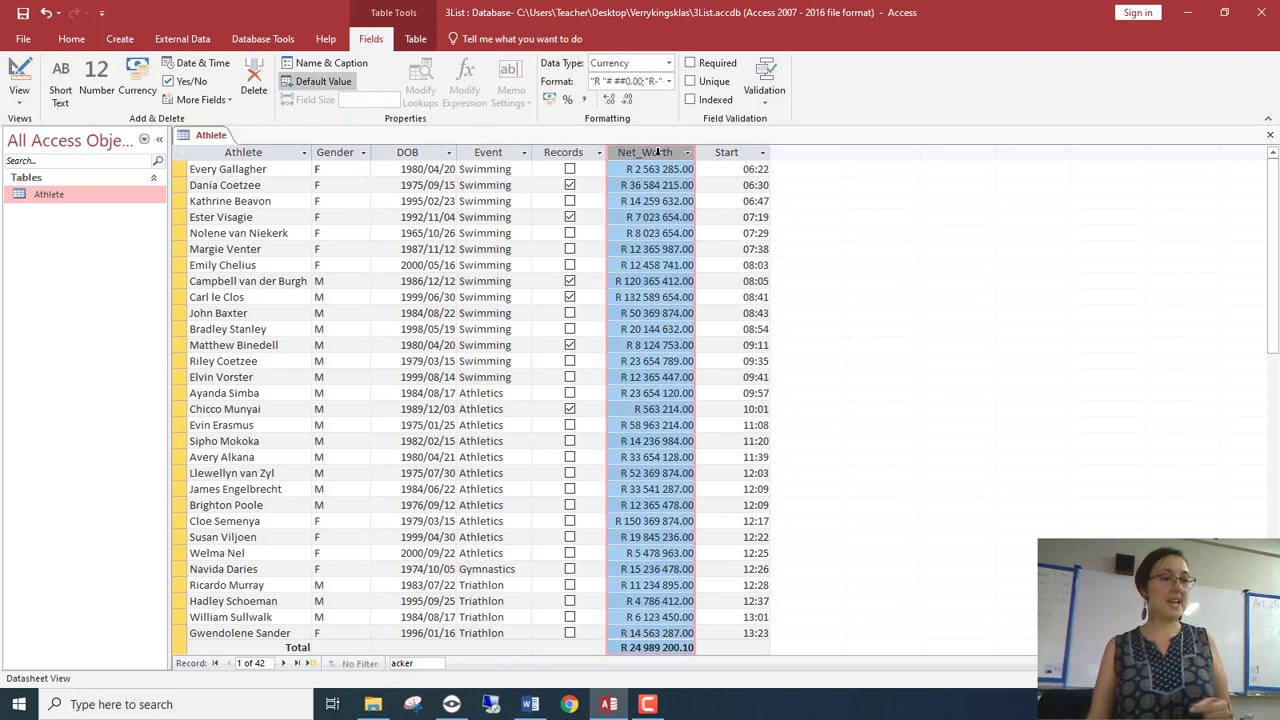
{"action": "left_click", "coordinate": [669, 63]}
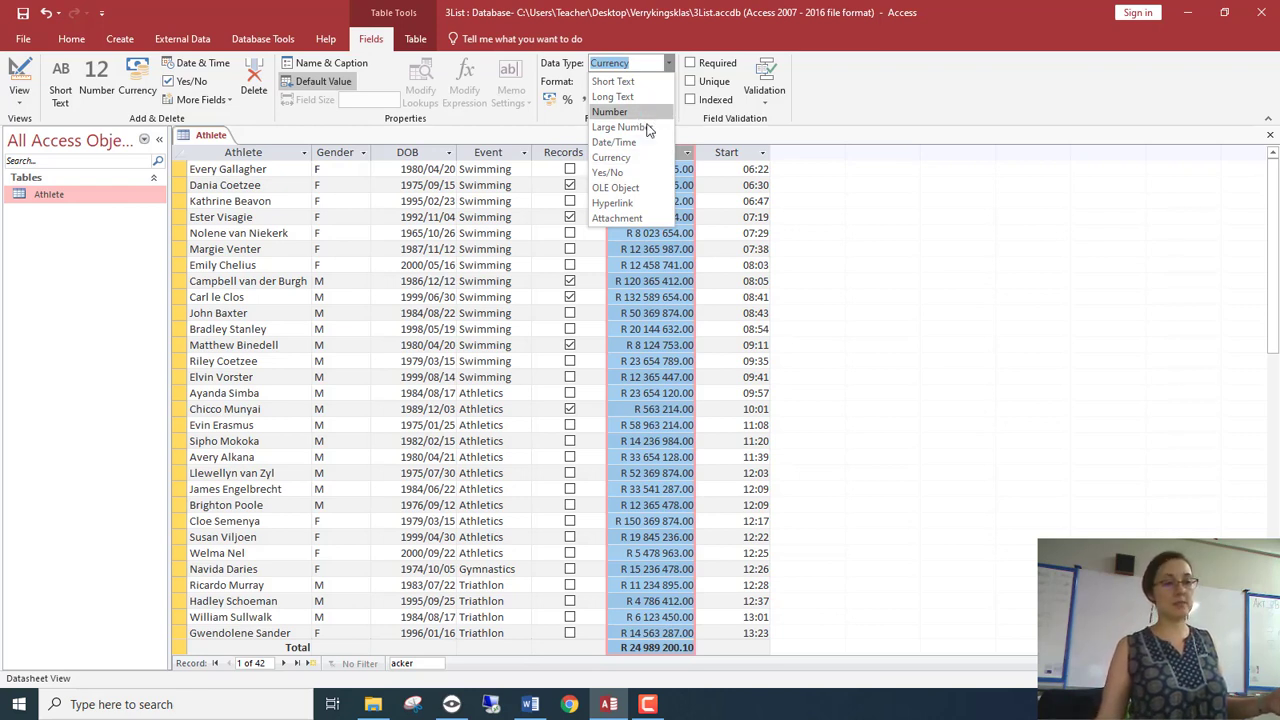
{"action": "left_click", "coordinate": [726, 160]}
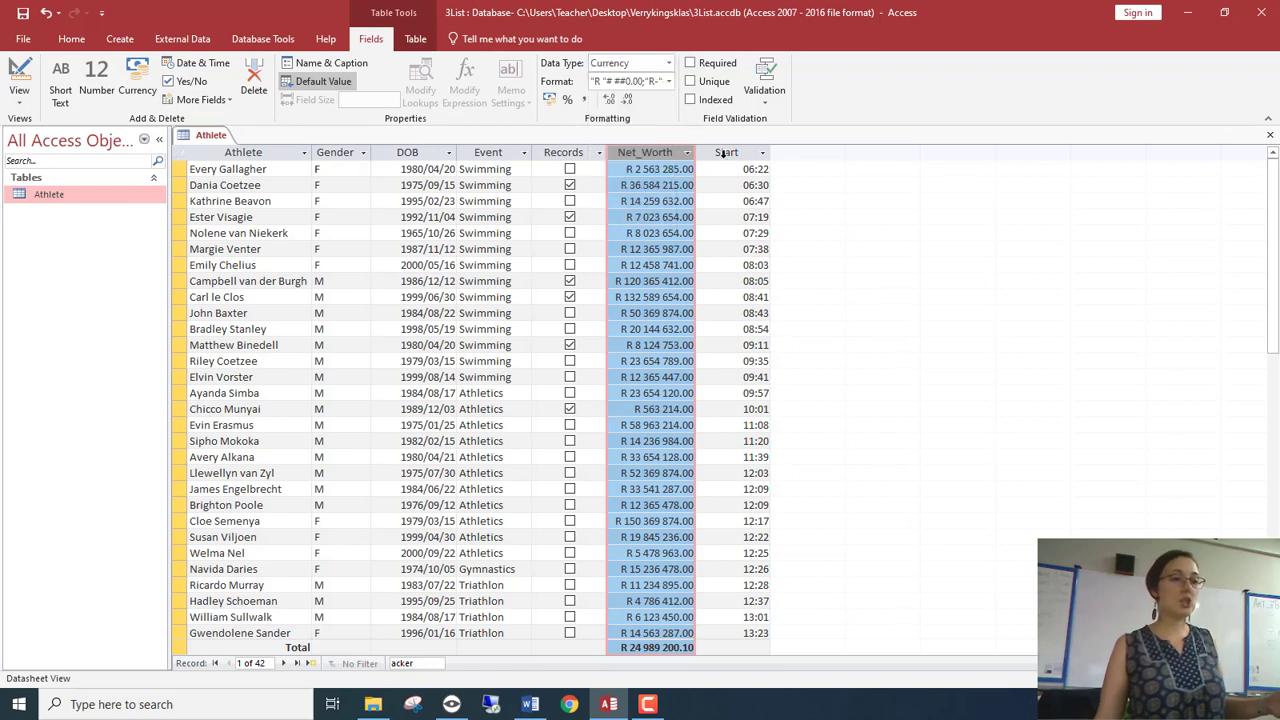
Check the Start field's data type and view its available date and time formats without changing them
{"action": "left_click", "coordinate": [726, 155]}
{"action": "left_click", "coordinate": [669, 63]}
{"action": "left_click", "coordinate": [672, 64]}
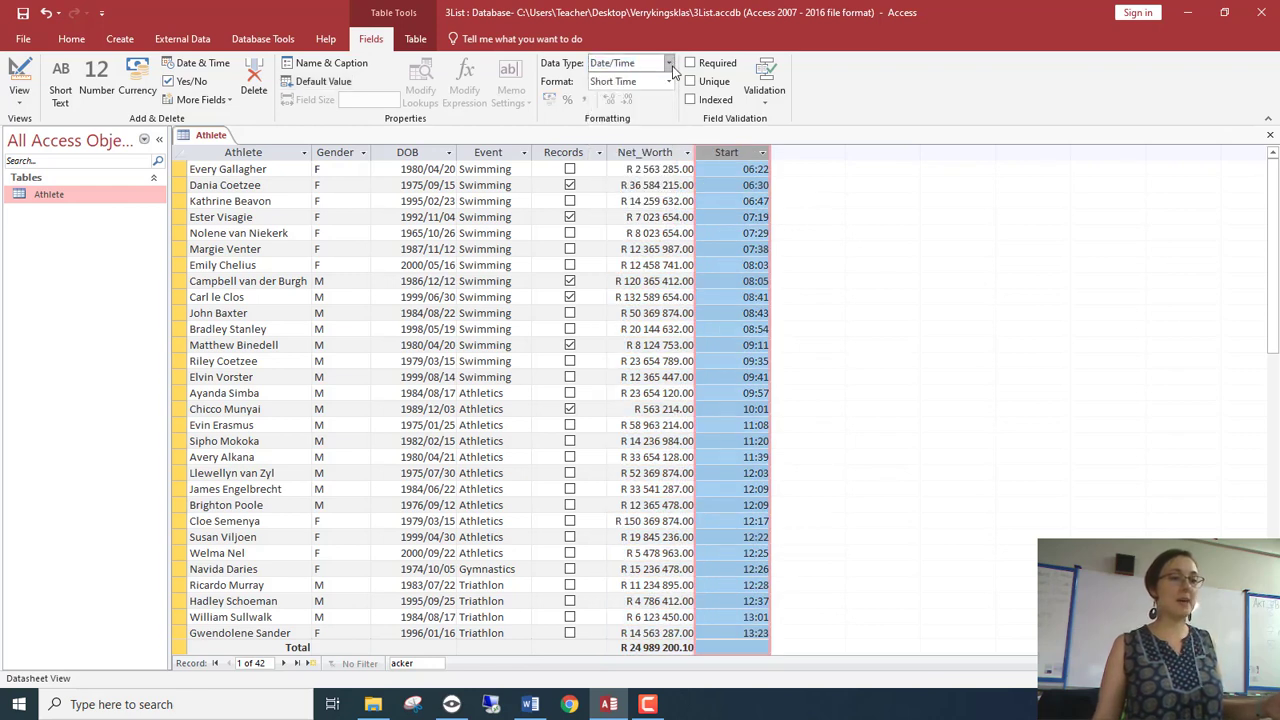
{"action": "left_click", "coordinate": [672, 81]}
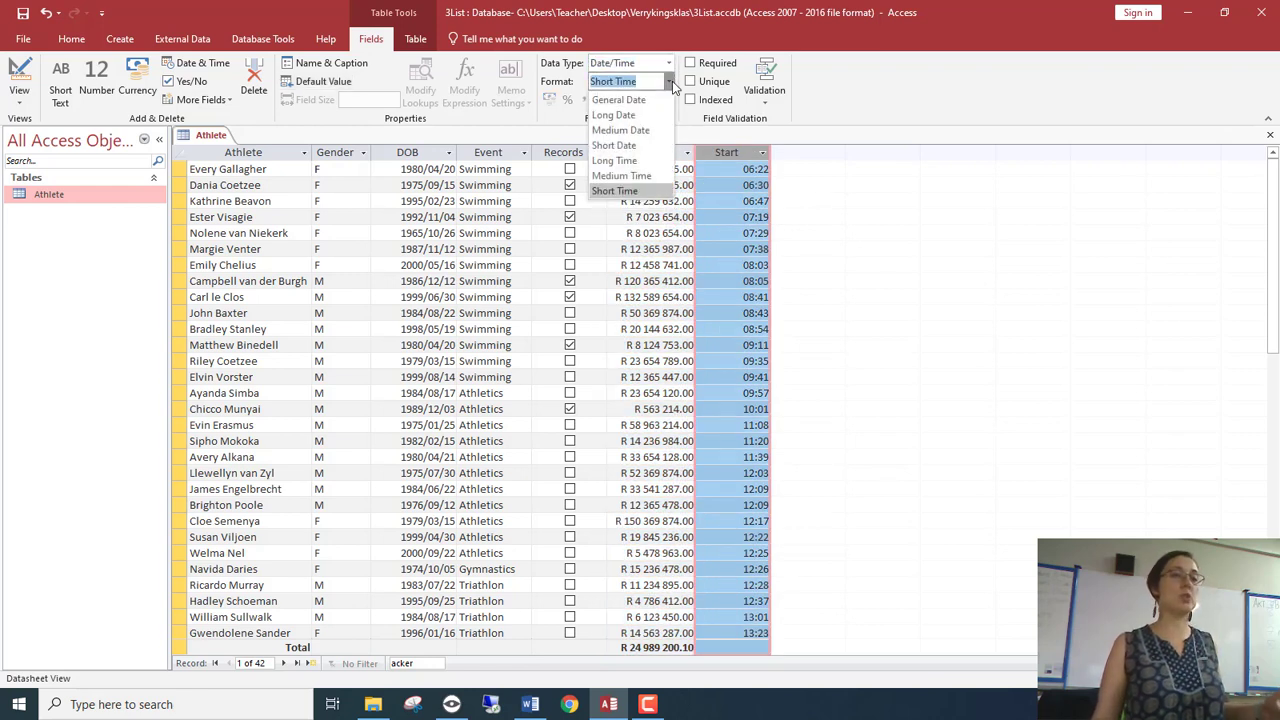
{"action": "left_click", "coordinate": [672, 81]}
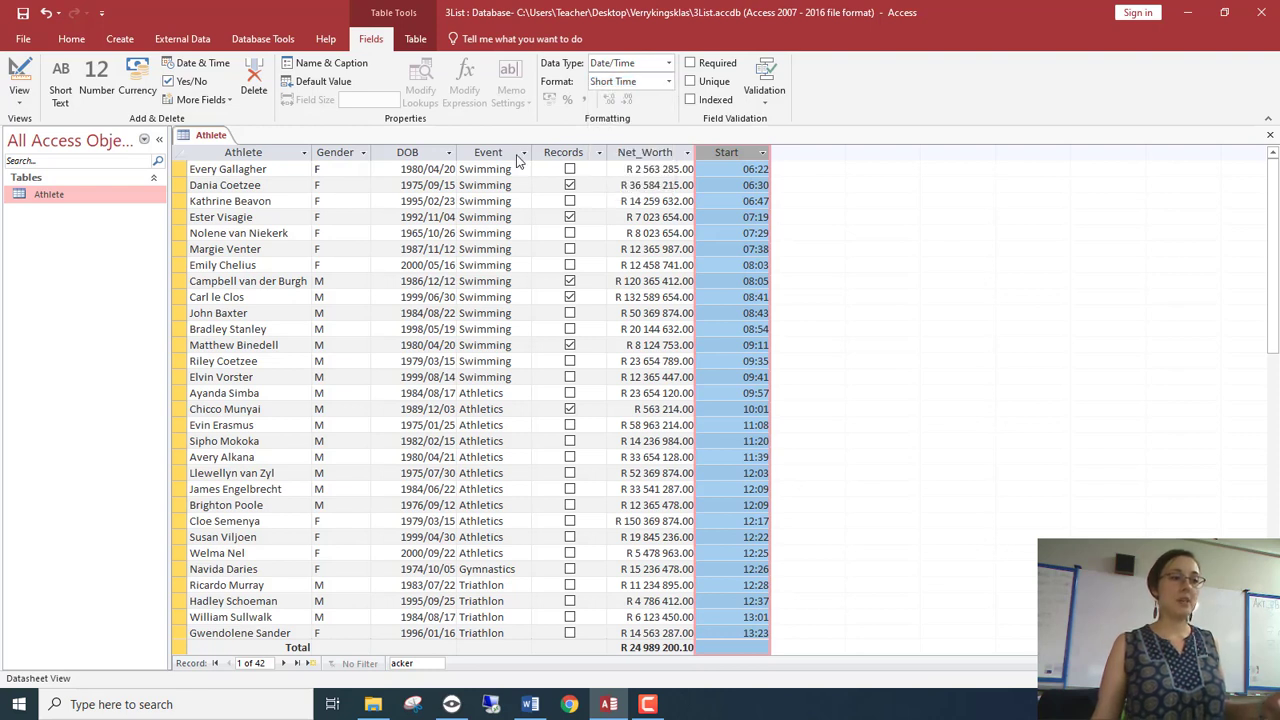
Try the Medium Date and Long Date formats on the DOB field and widen its column to fit the long dates
{"action": "left_click", "coordinate": [412, 157]}
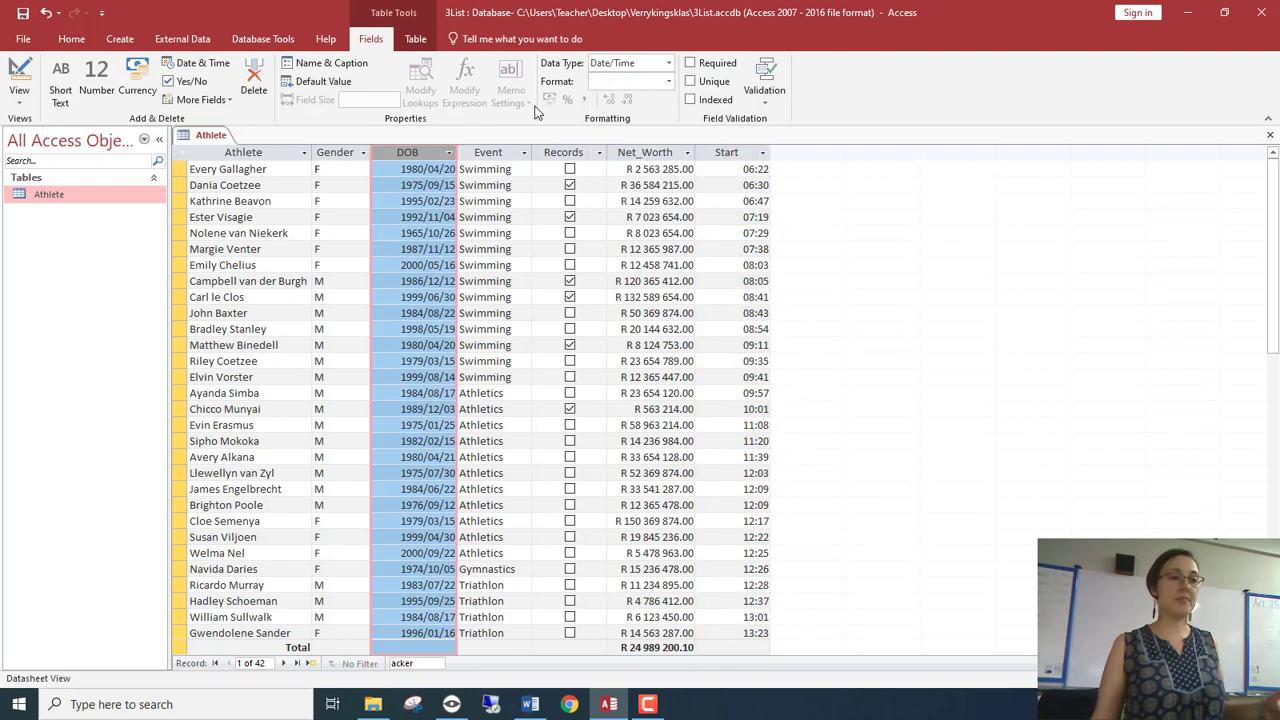
{"action": "left_click", "coordinate": [669, 82]}
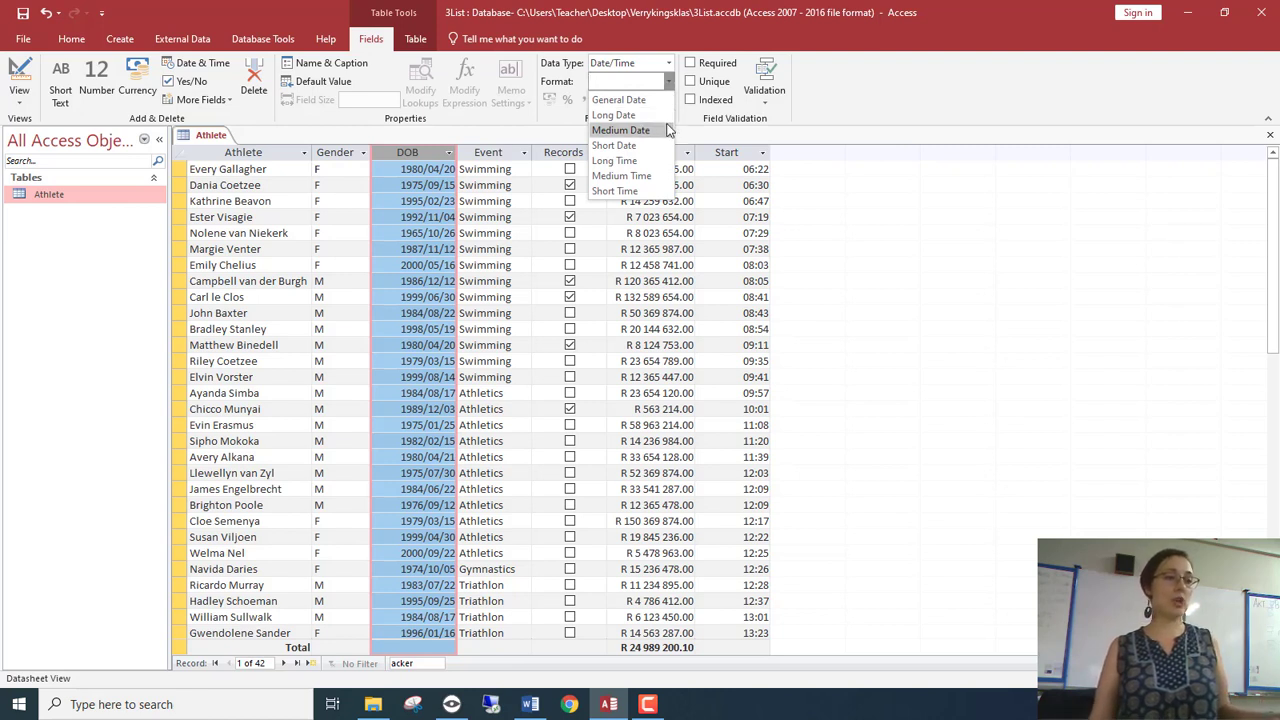
{"action": "left_click", "coordinate": [667, 130]}
{"action": "left_click", "coordinate": [668, 82]}
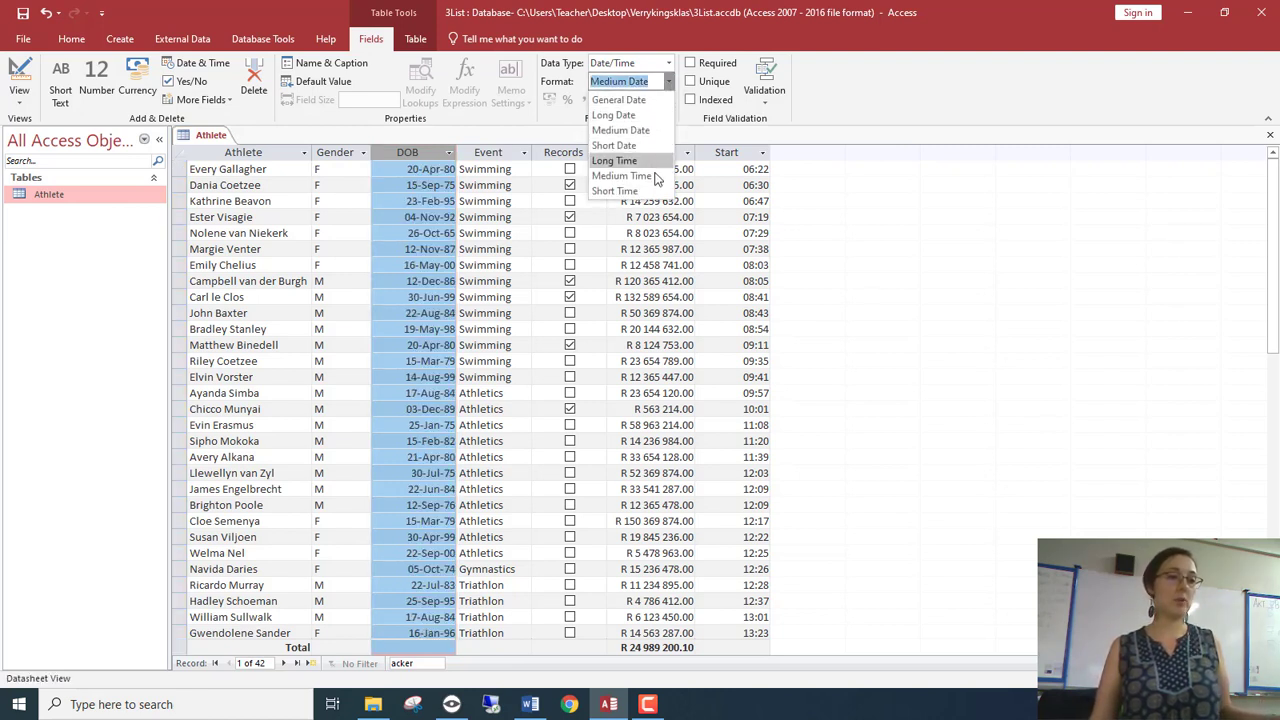
{"action": "left_click", "coordinate": [650, 113]}
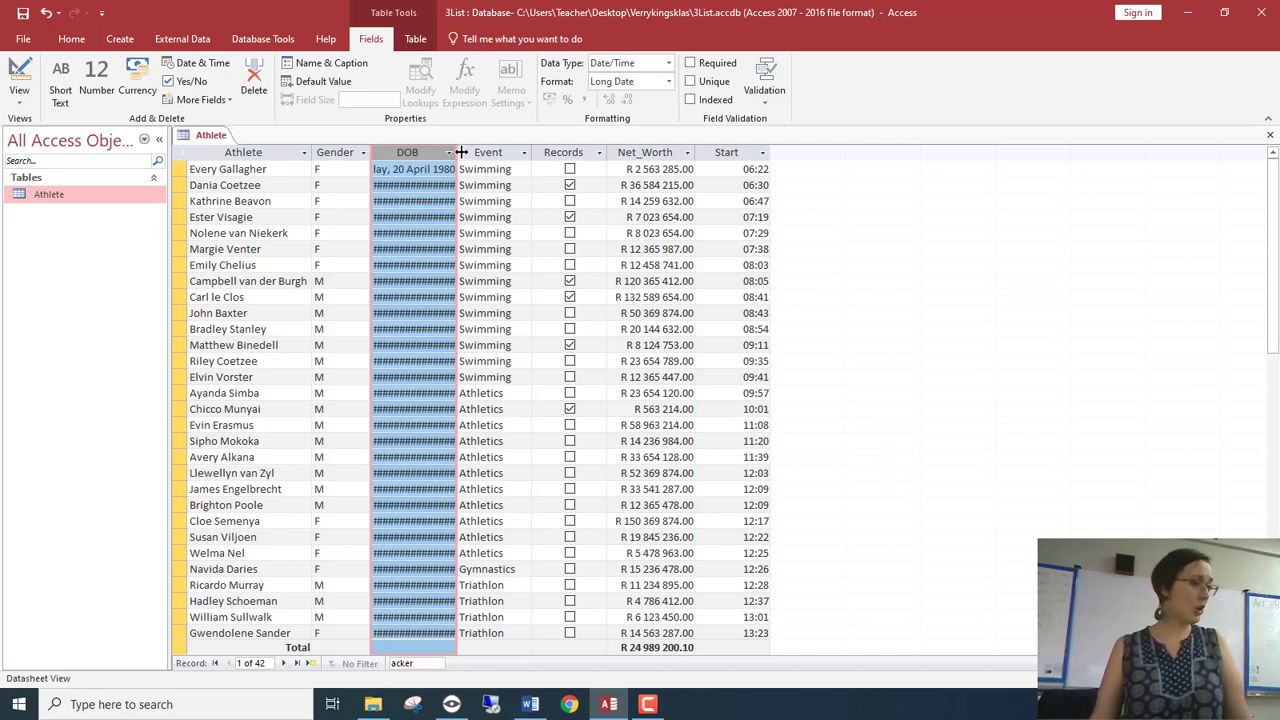
{"action": "left_click_drag", "start_coordinate": [461, 152], "coordinate": [552, 155]}
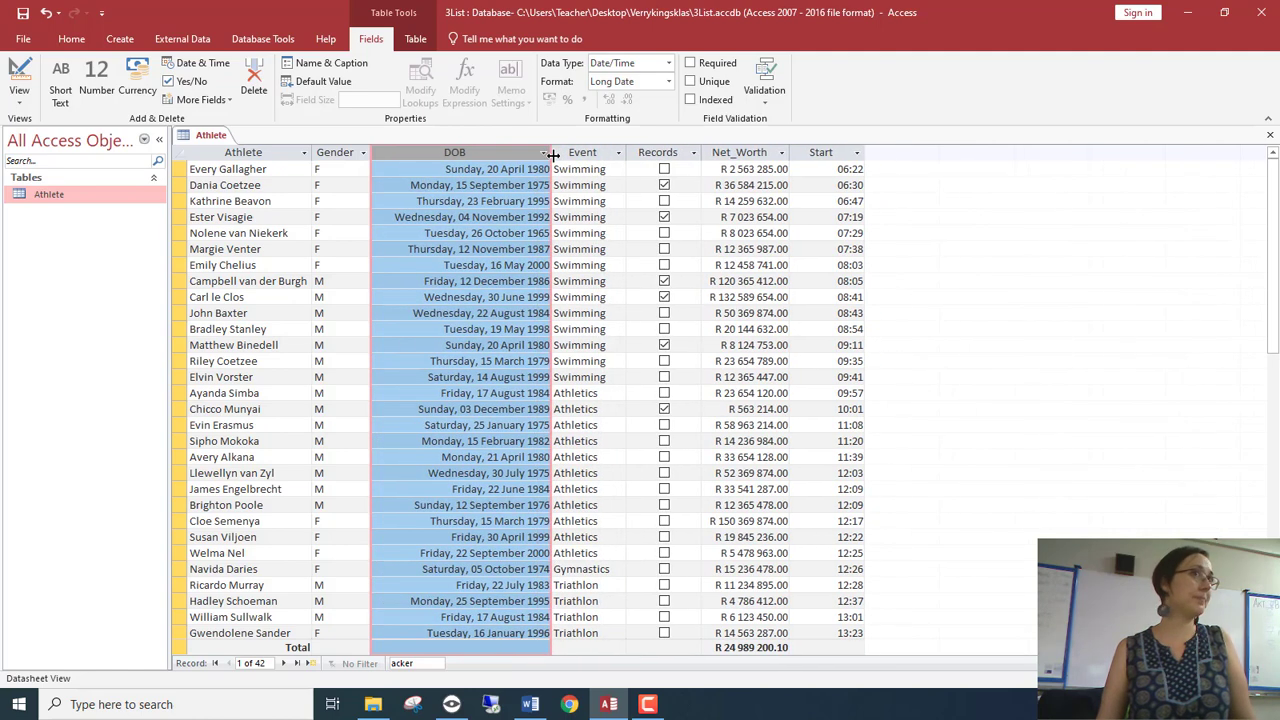
{"action": "left_click", "coordinate": [512, 169]}
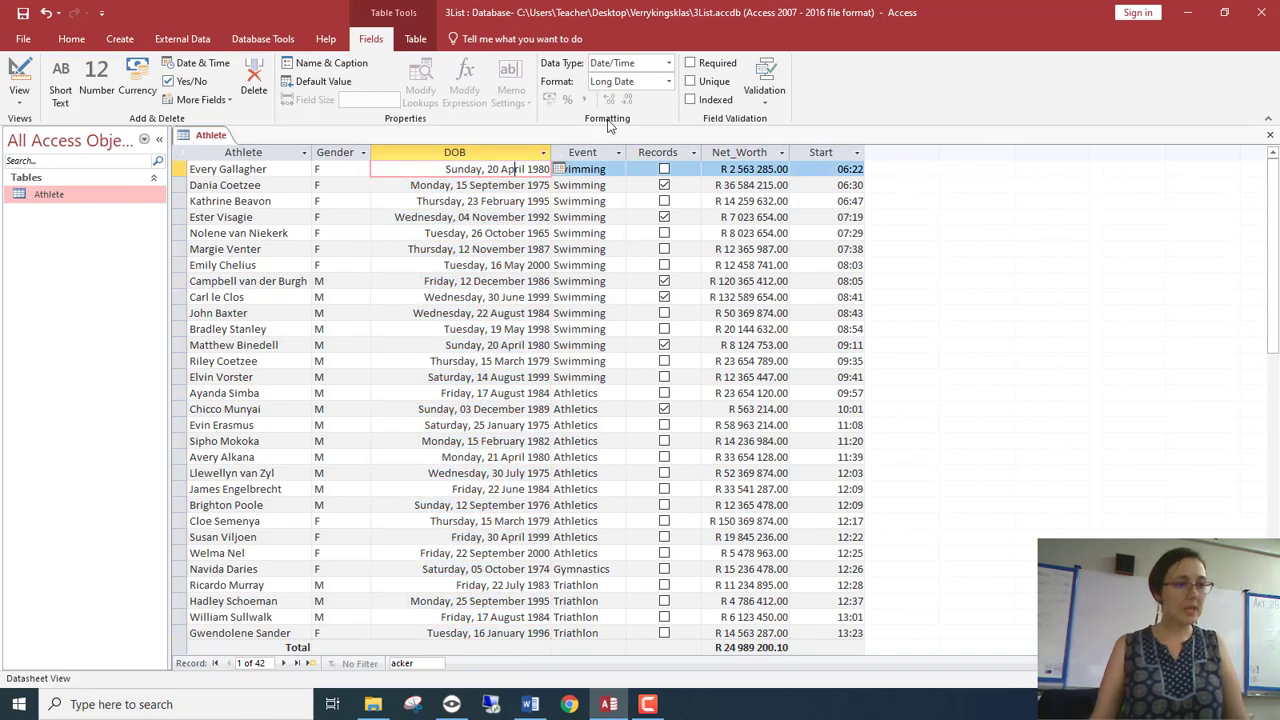
Set the DOB field's format to General Date and narrow its column to fit the shorter dates
{"action": "left_click", "coordinate": [482, 152]}
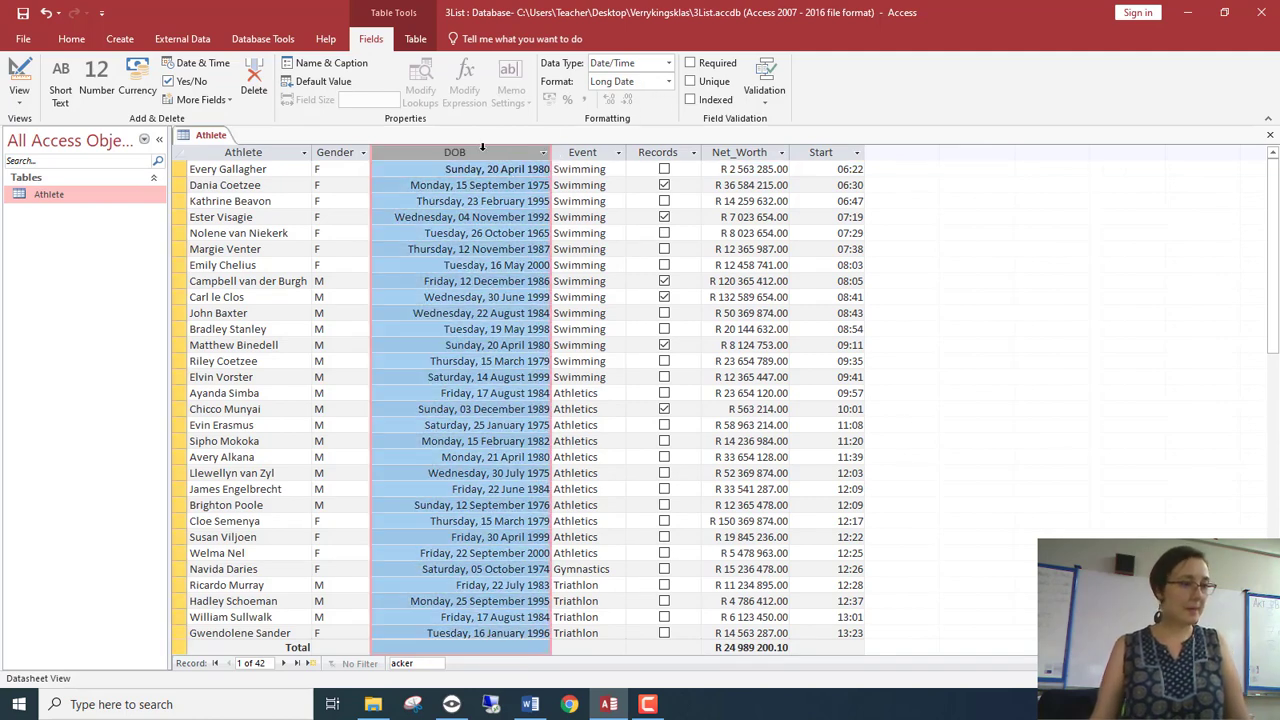
{"action": "left_click", "coordinate": [670, 82]}
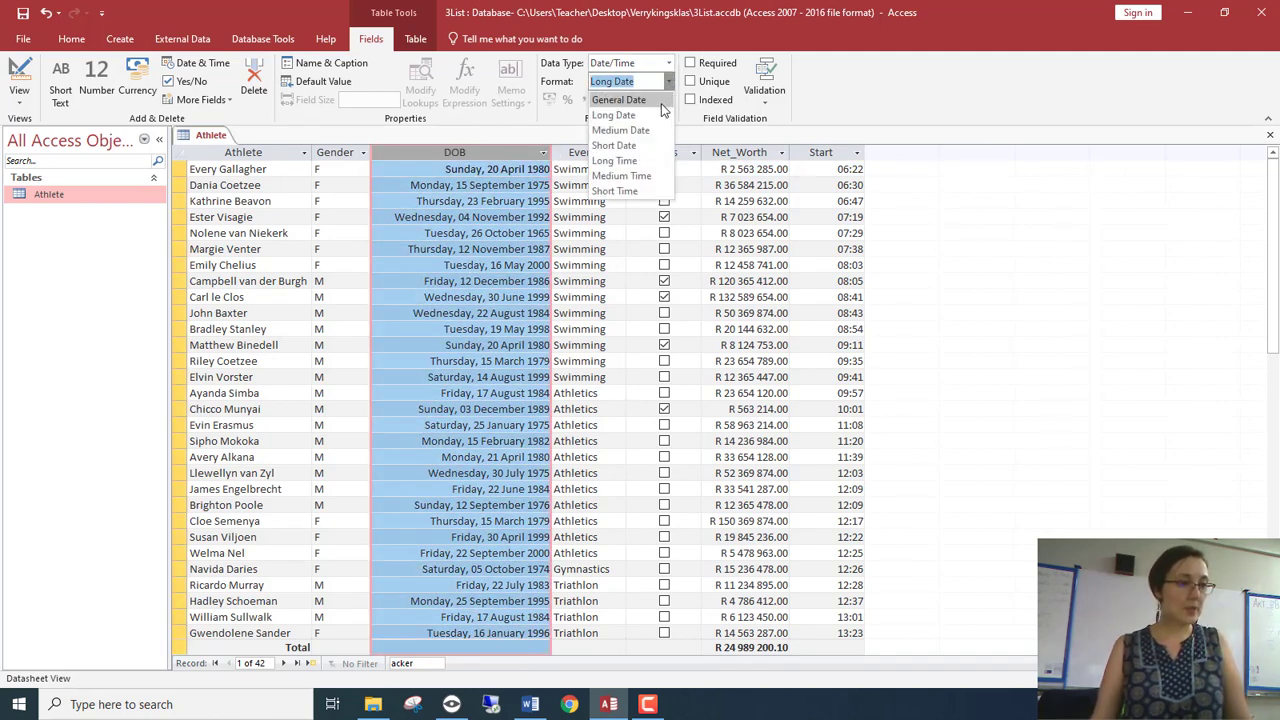
{"action": "left_click", "coordinate": [661, 101]}
{"action": "left_click", "coordinate": [543, 153]}
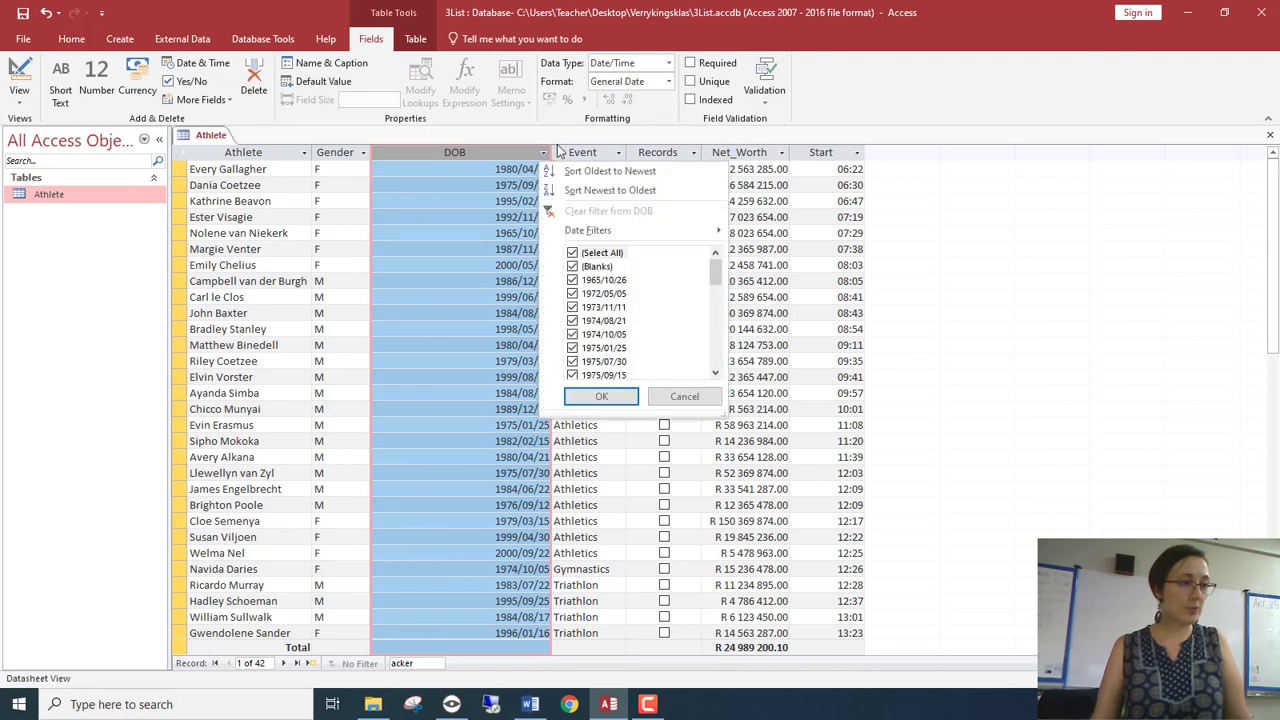
{"action": "left_click", "coordinate": [548, 152]}
{"action": "left_click_drag", "start_coordinate": [551, 152], "coordinate": [447, 152]}
View the Records field's data type, available formats and filter options without changing any of them
{"action": "left_click", "coordinate": [558, 152]}
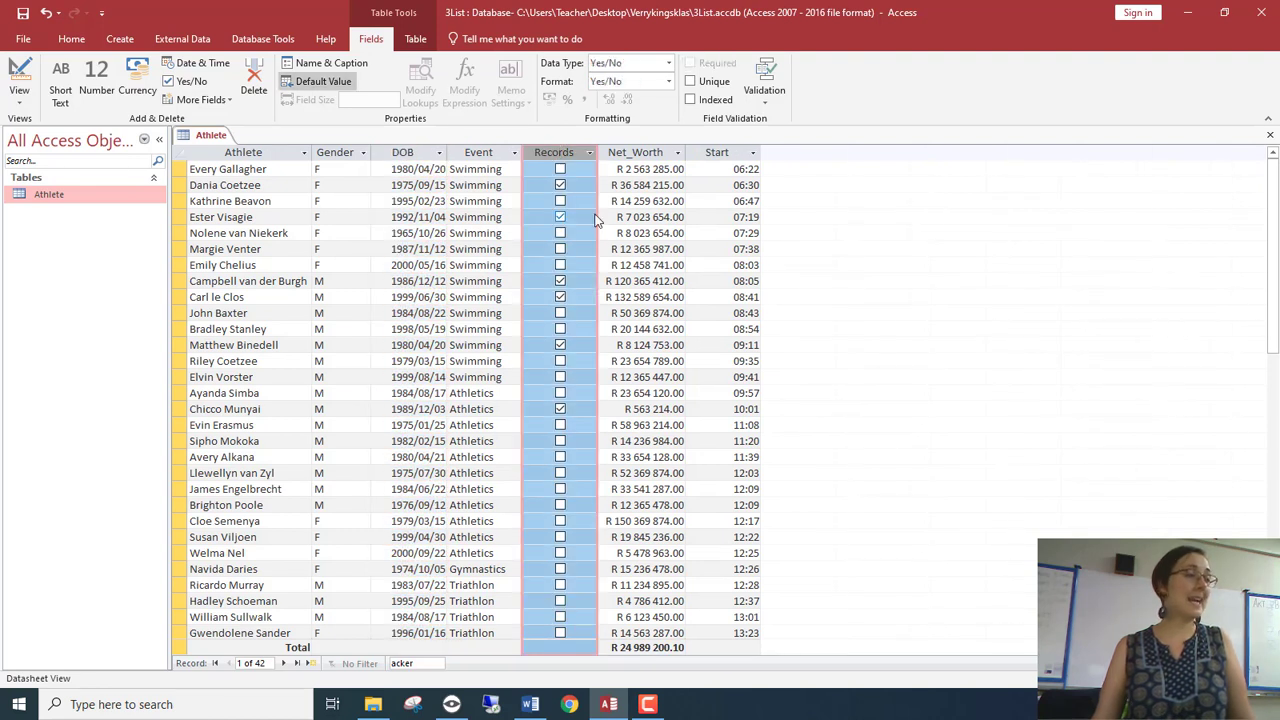
{"action": "left_click", "coordinate": [668, 81]}
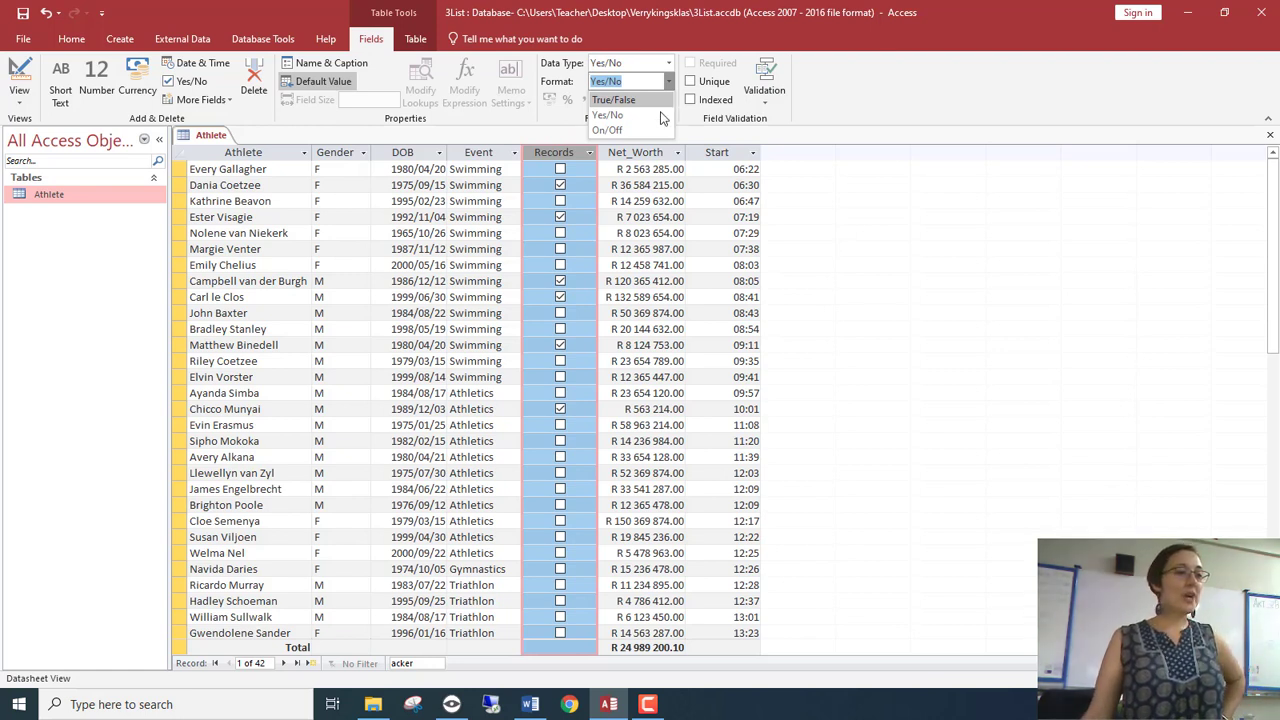
{"action": "left_click", "coordinate": [592, 176]}
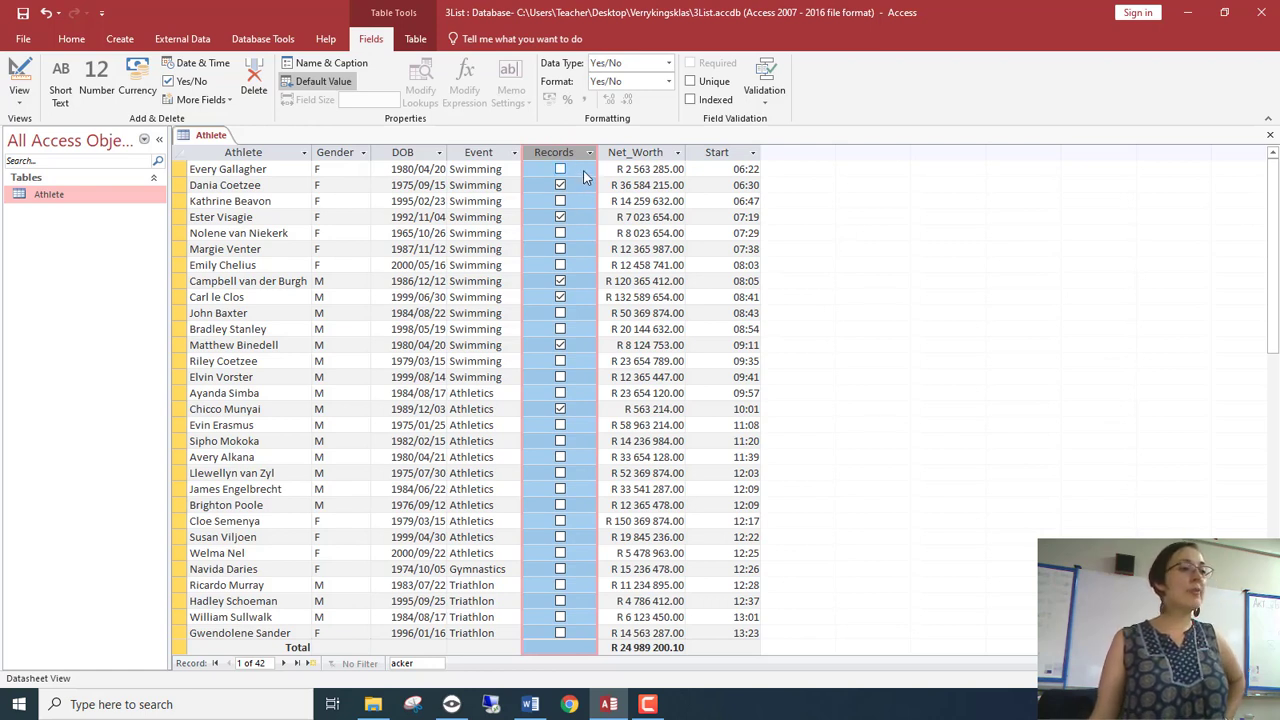
{"action": "left_click", "coordinate": [590, 153]}
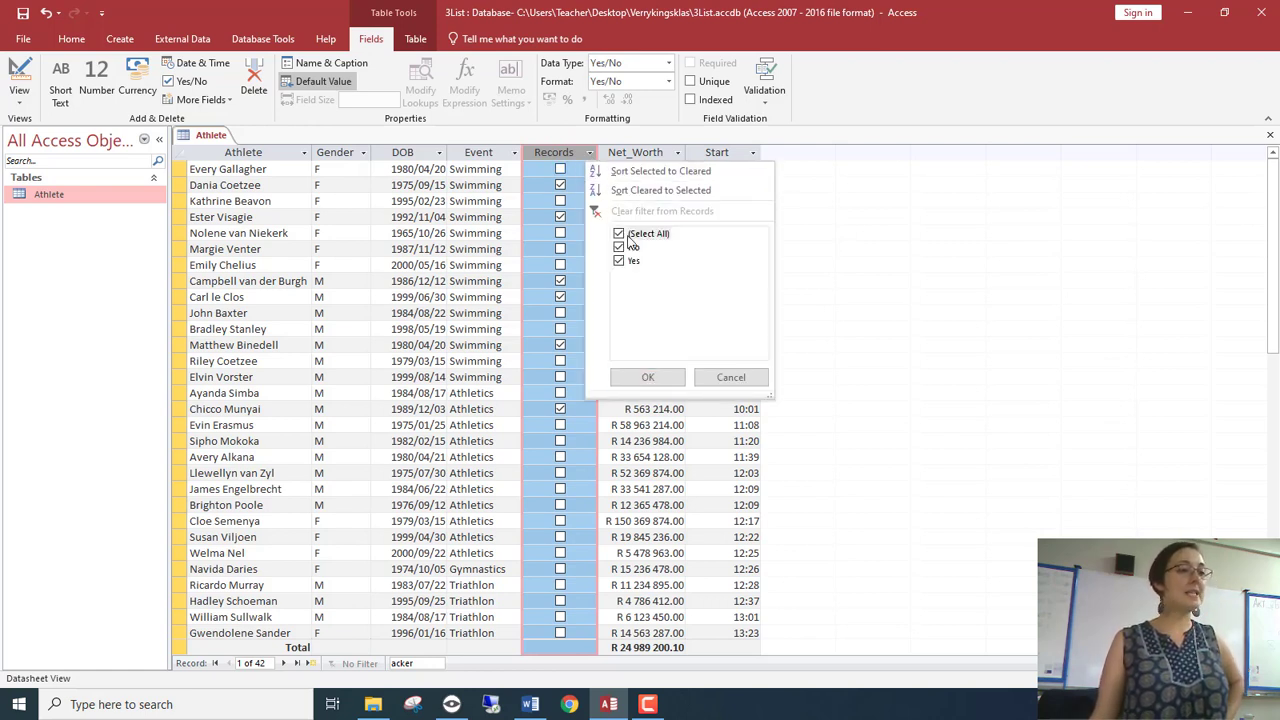
{"action": "left_click", "coordinate": [592, 152]}
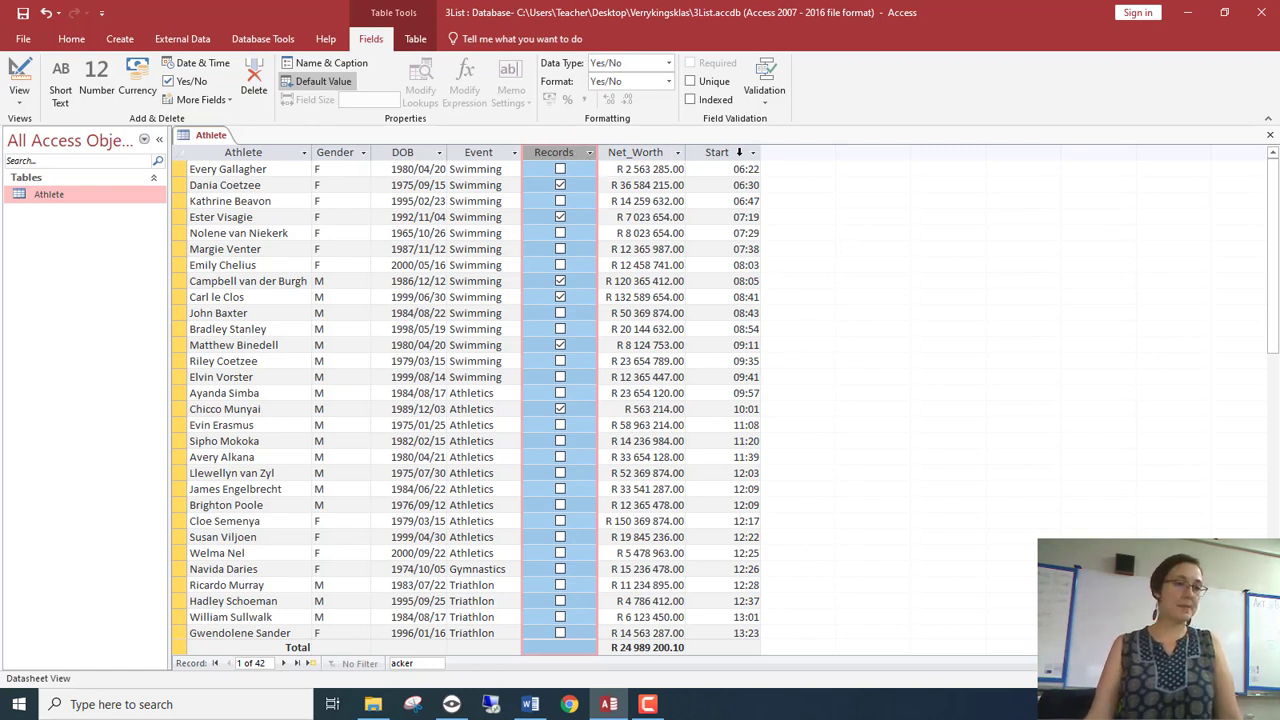
Check the data types and field sizes of the Athlete, Gender and Event fields
{"action": "left_click", "coordinate": [217, 152]}
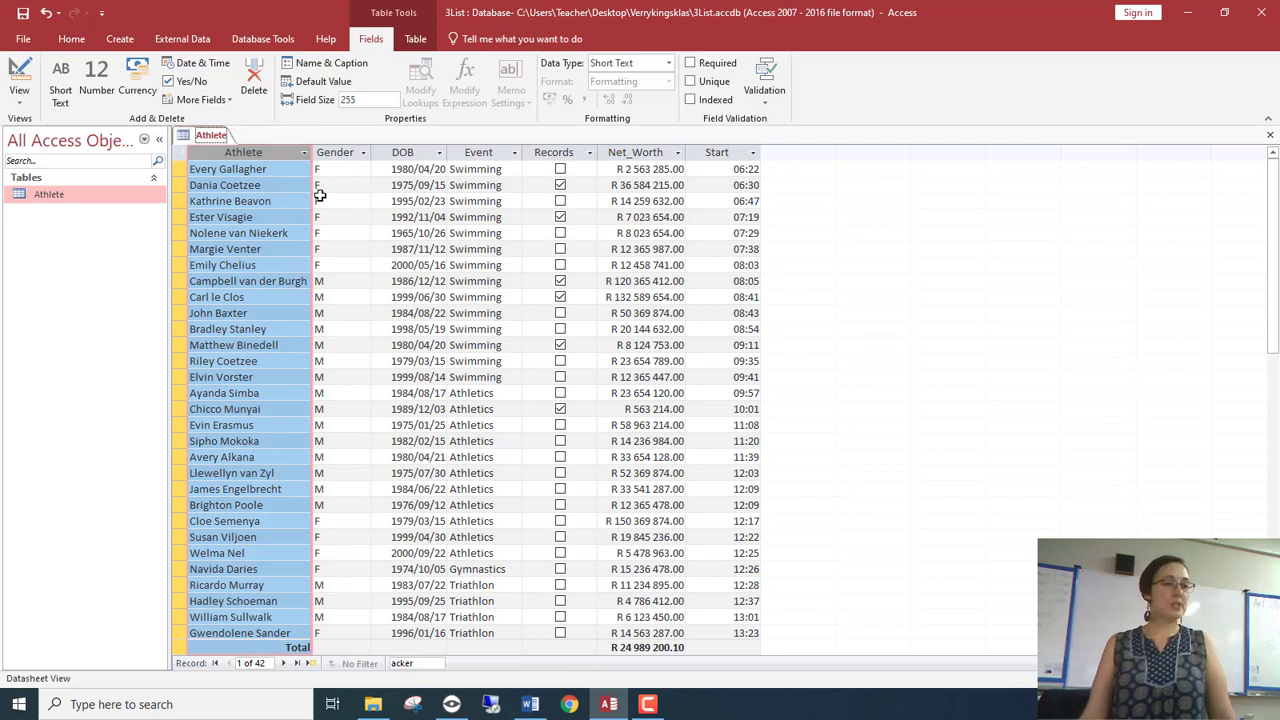
{"action": "left_click", "coordinate": [340, 152]}
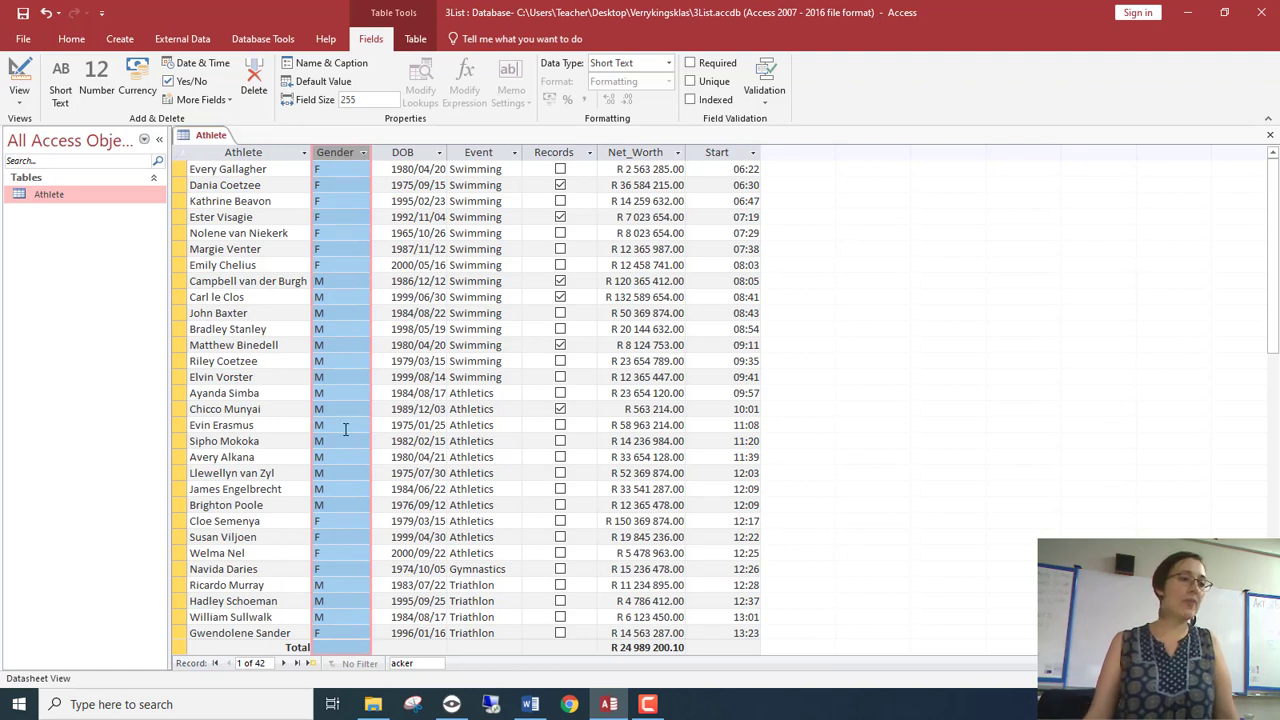
{"action": "left_click", "coordinate": [503, 152]}
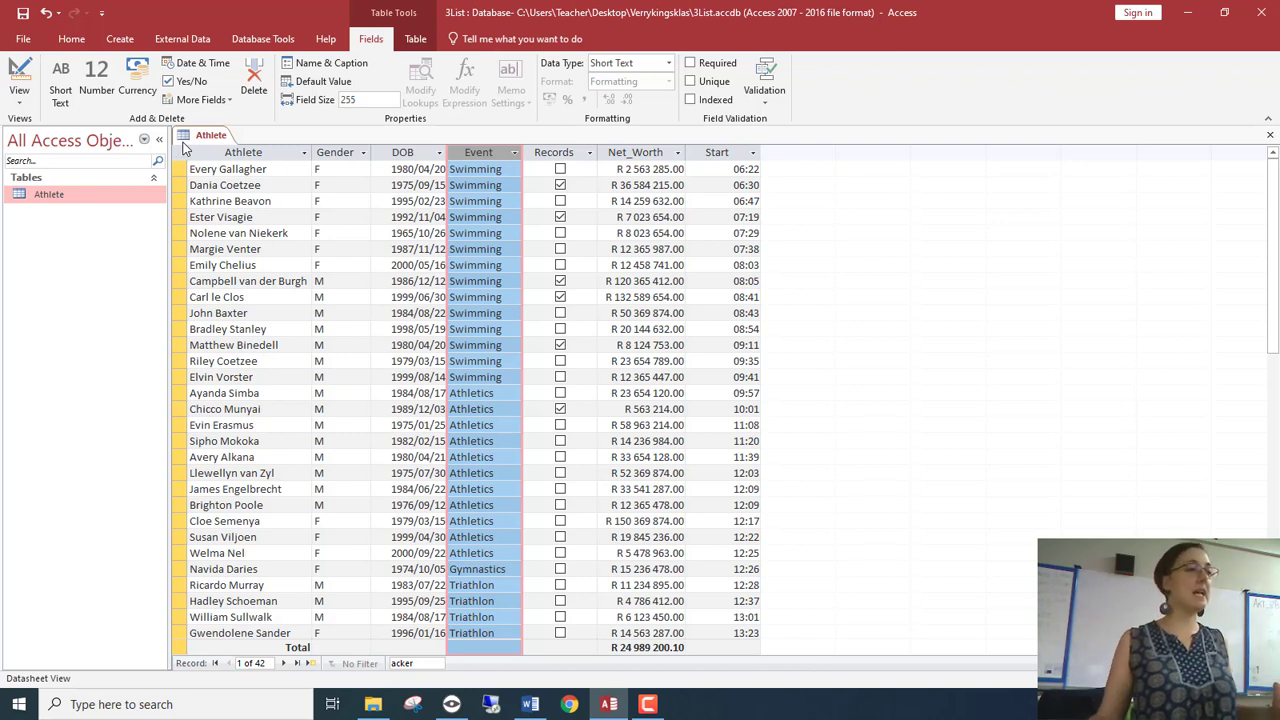
Start an Excel export of the Athlete table with Athlete.xlsx in the Verrykingsklas folder as the destination file
{"action": "left_click", "coordinate": [172, 41]}
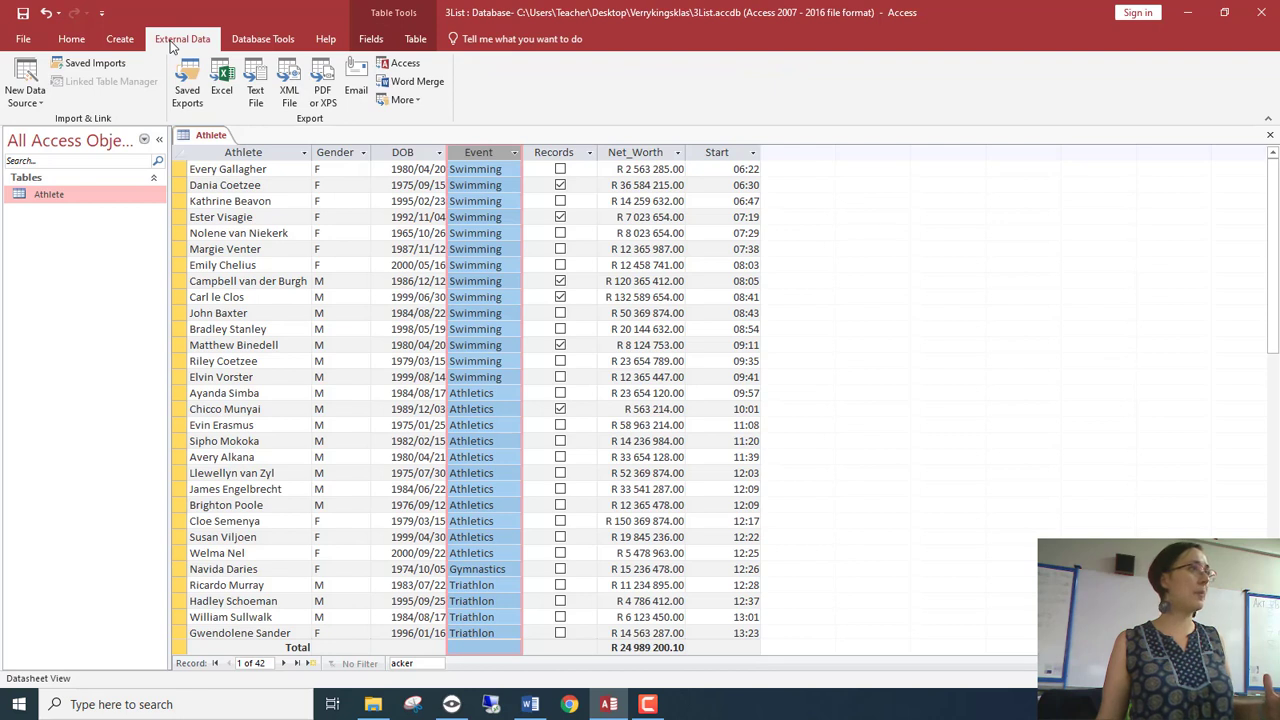
{"action": "left_click", "coordinate": [224, 100]}
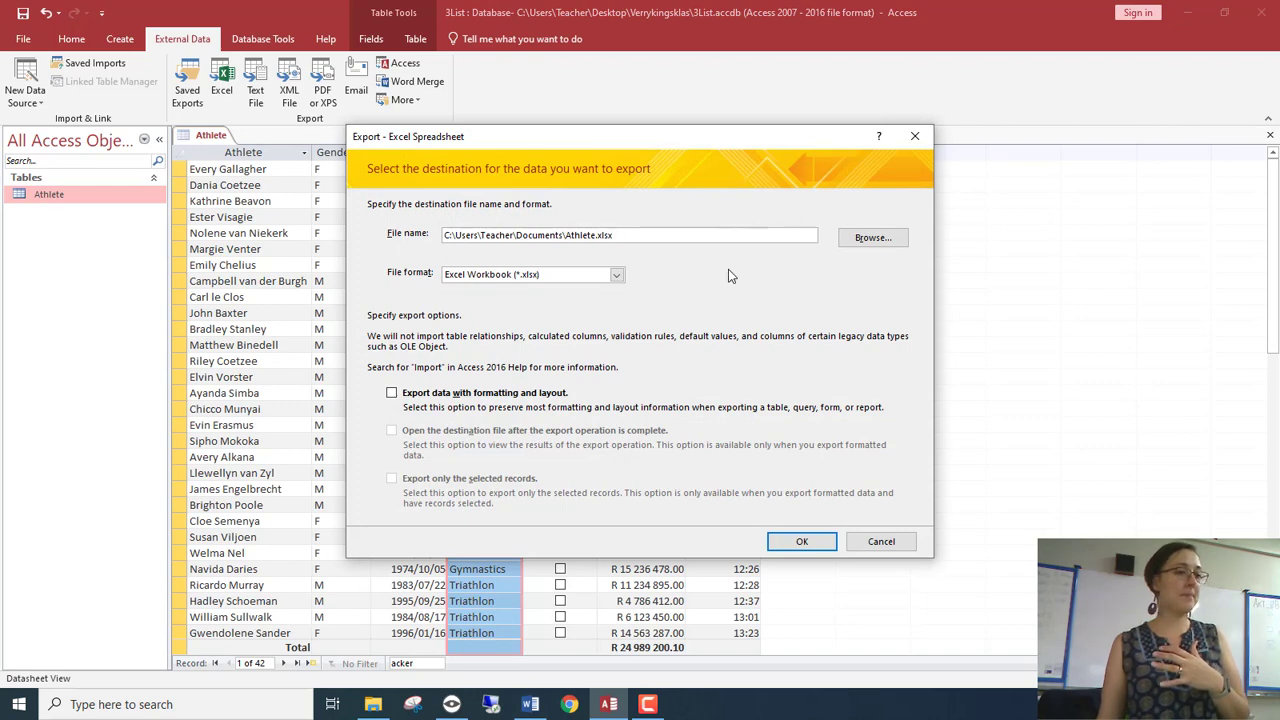
{"action": "left_click", "coordinate": [896, 237]}
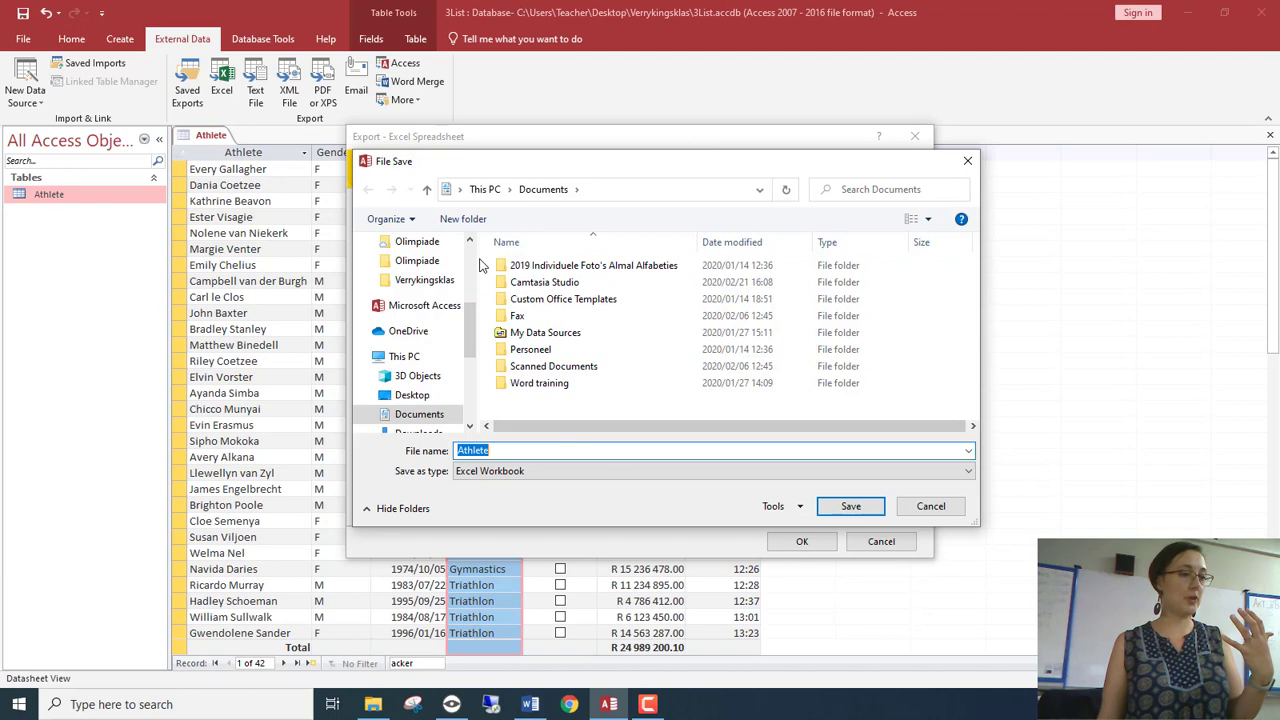
{"action": "left_click", "coordinate": [424, 280]}
{"action": "left_click", "coordinate": [530, 451]}
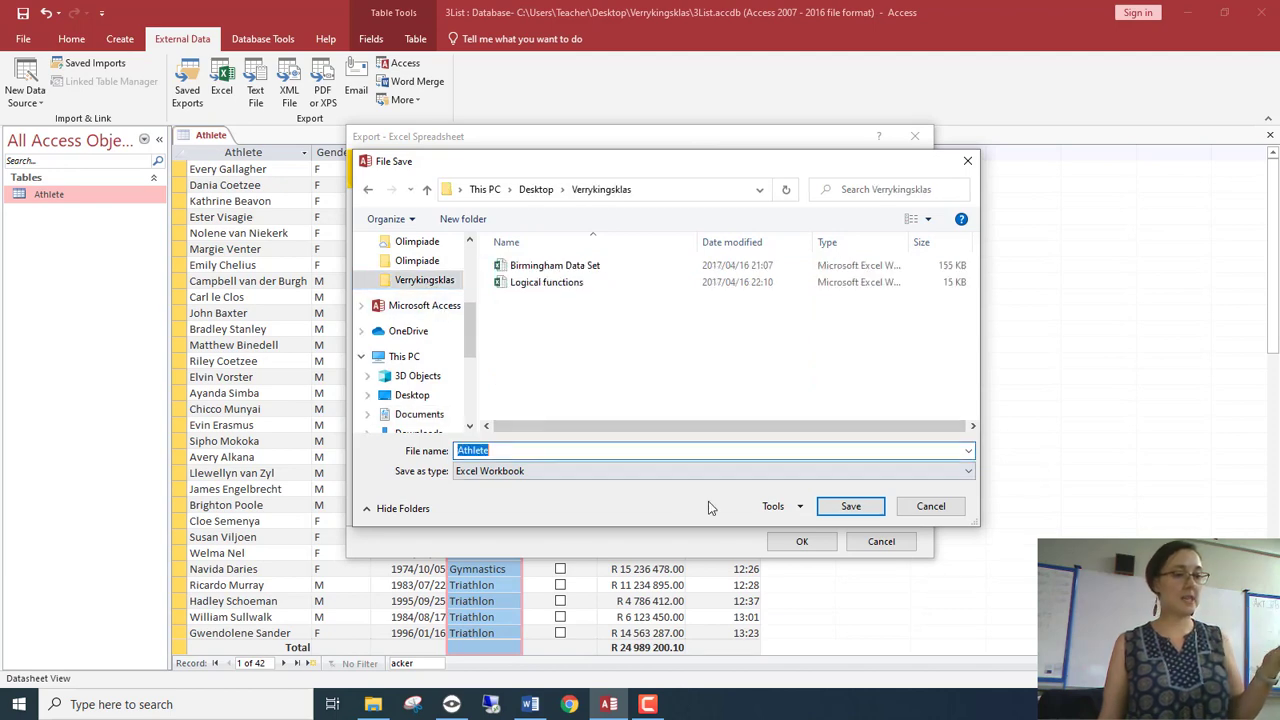
{"action": "left_click", "coordinate": [849, 508]}
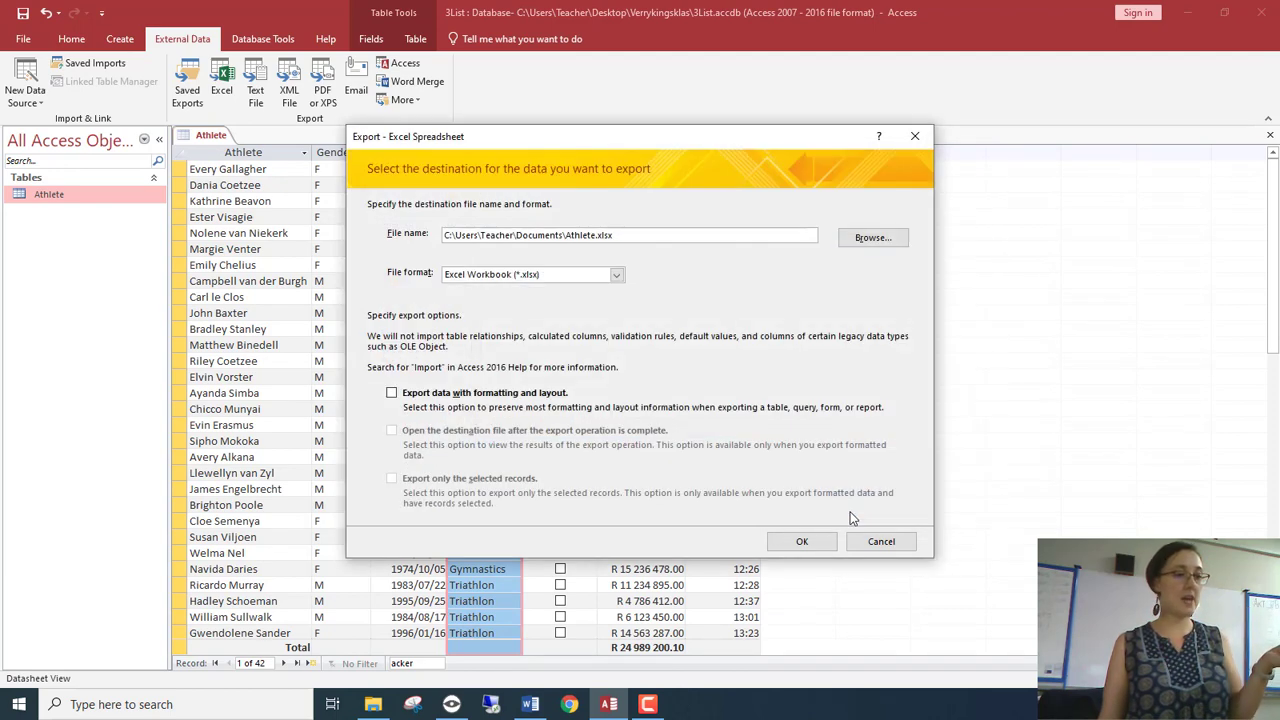
Export the table as an Excel Workbook with formatting and layout, opening the destination file when the export completes
{"action": "left_click", "coordinate": [616, 275]}
{"action": "left_click", "coordinate": [617, 277]}
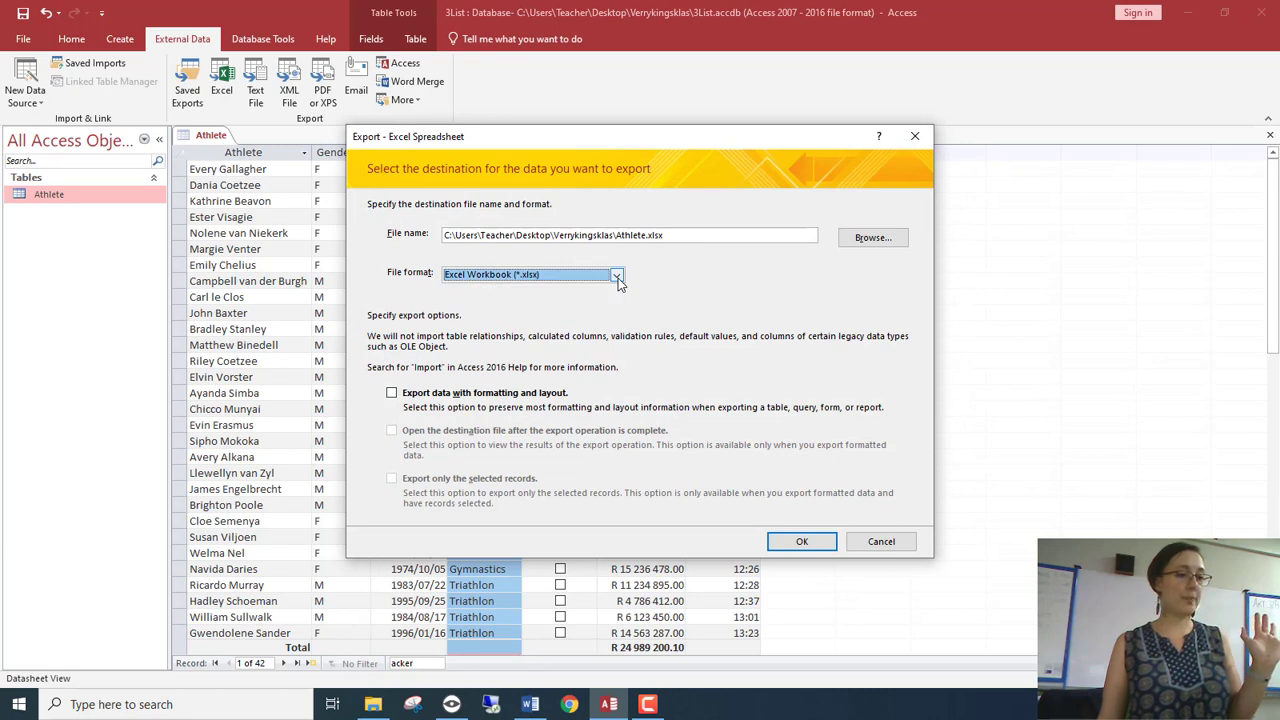
{"action": "left_click", "coordinate": [480, 394]}
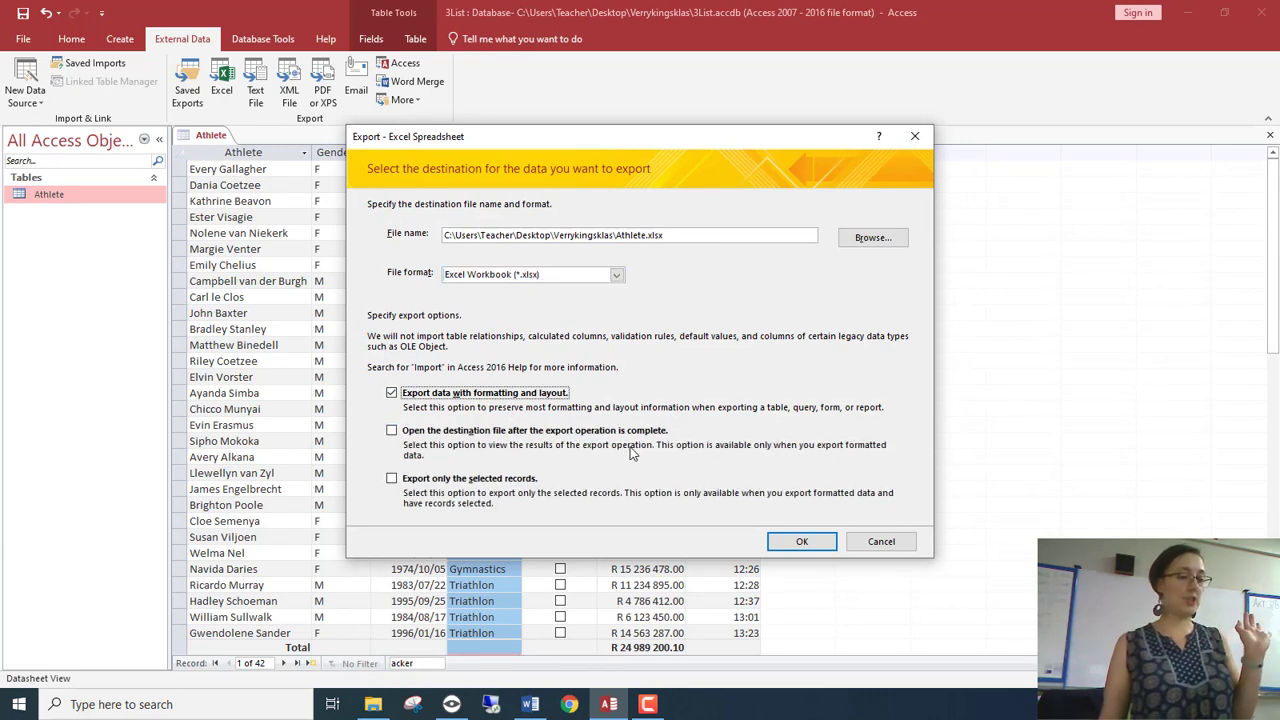
{"action": "left_click", "coordinate": [568, 433]}
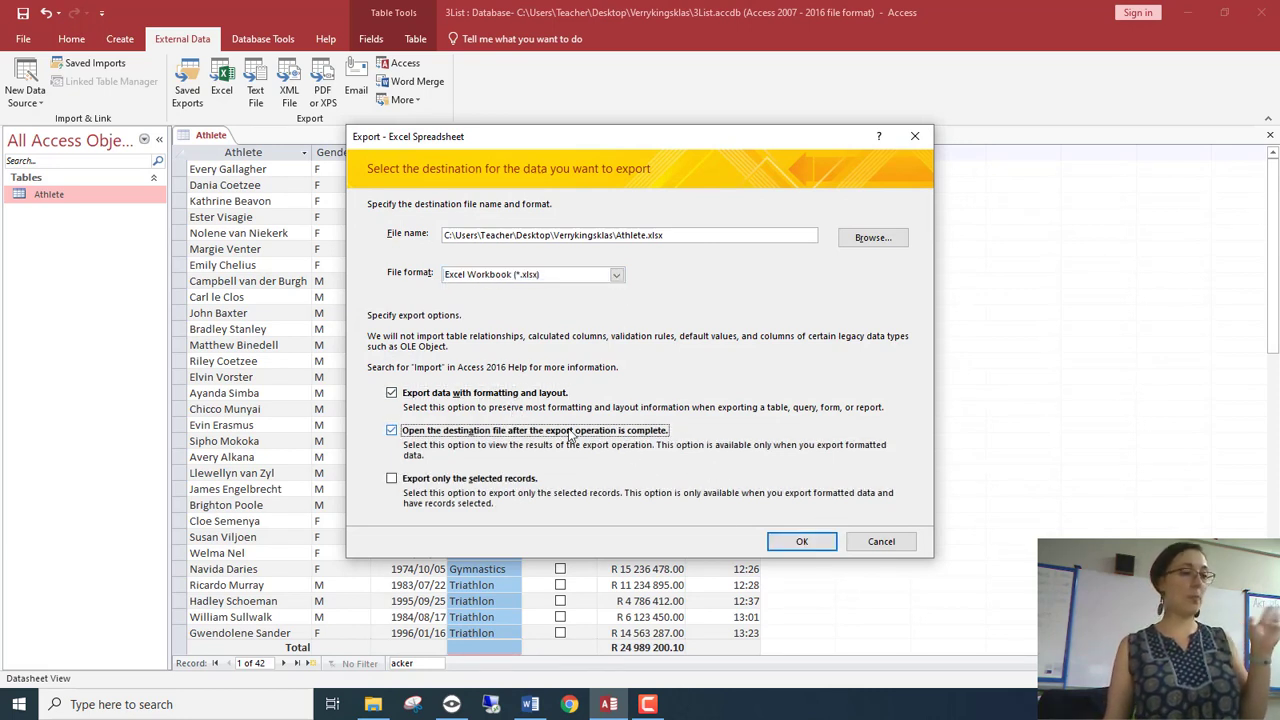
{"action": "left_click", "coordinate": [801, 542]}
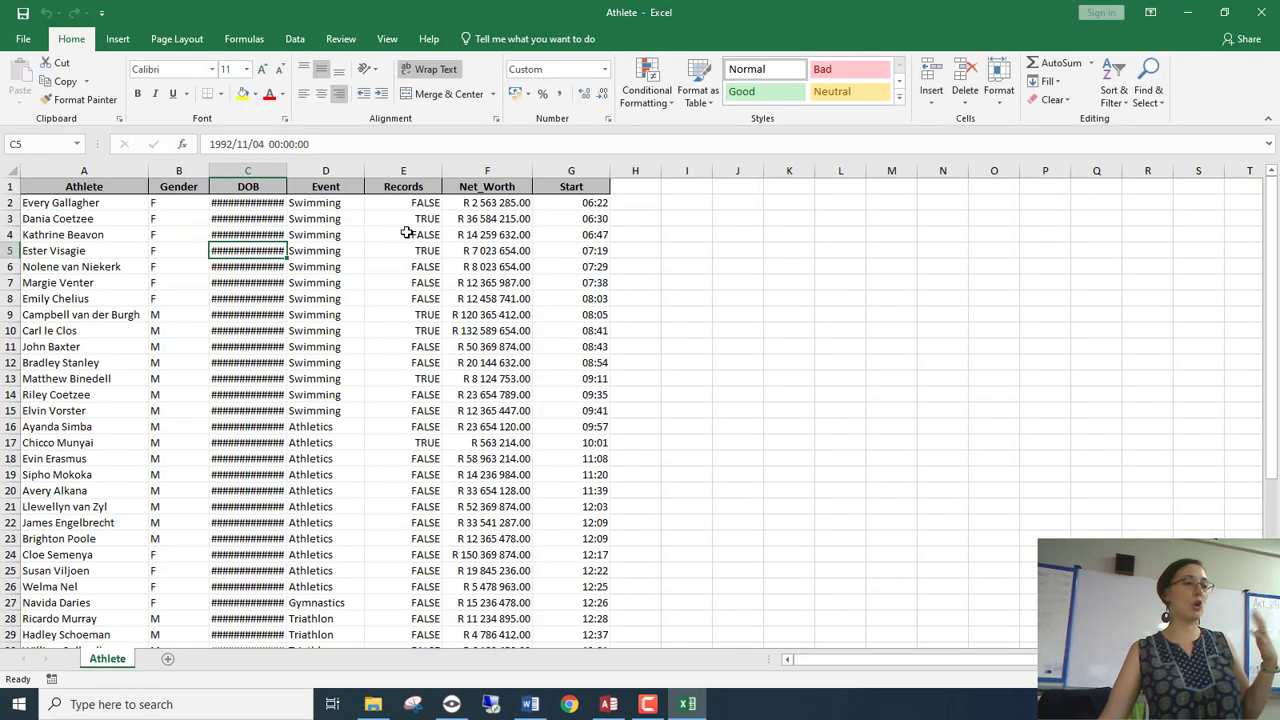
Widen the DOB column of the exported Athlete worksheet to fit its dates
{"action": "left_click", "coordinate": [420, 236]}
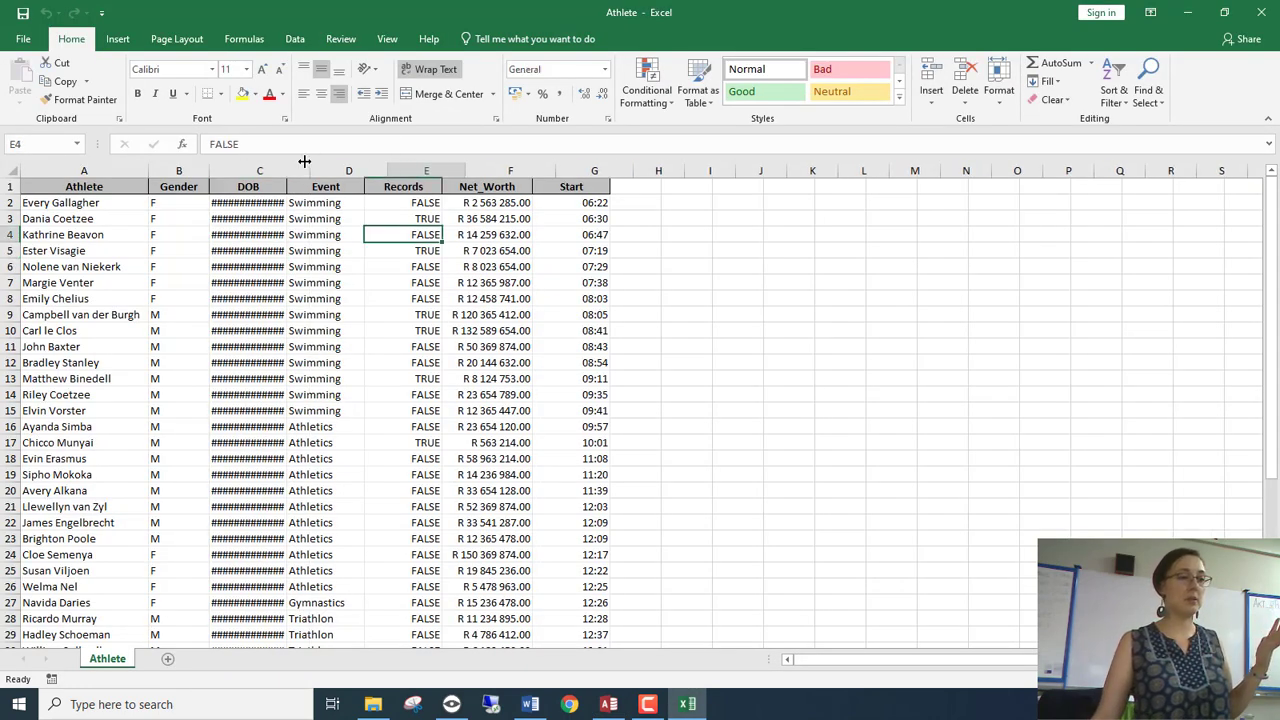
{"action": "double_click", "coordinate": [286, 170]}
{"action": "left_click", "coordinate": [341, 280]}
{"action": "left_click", "coordinate": [280, 250]}
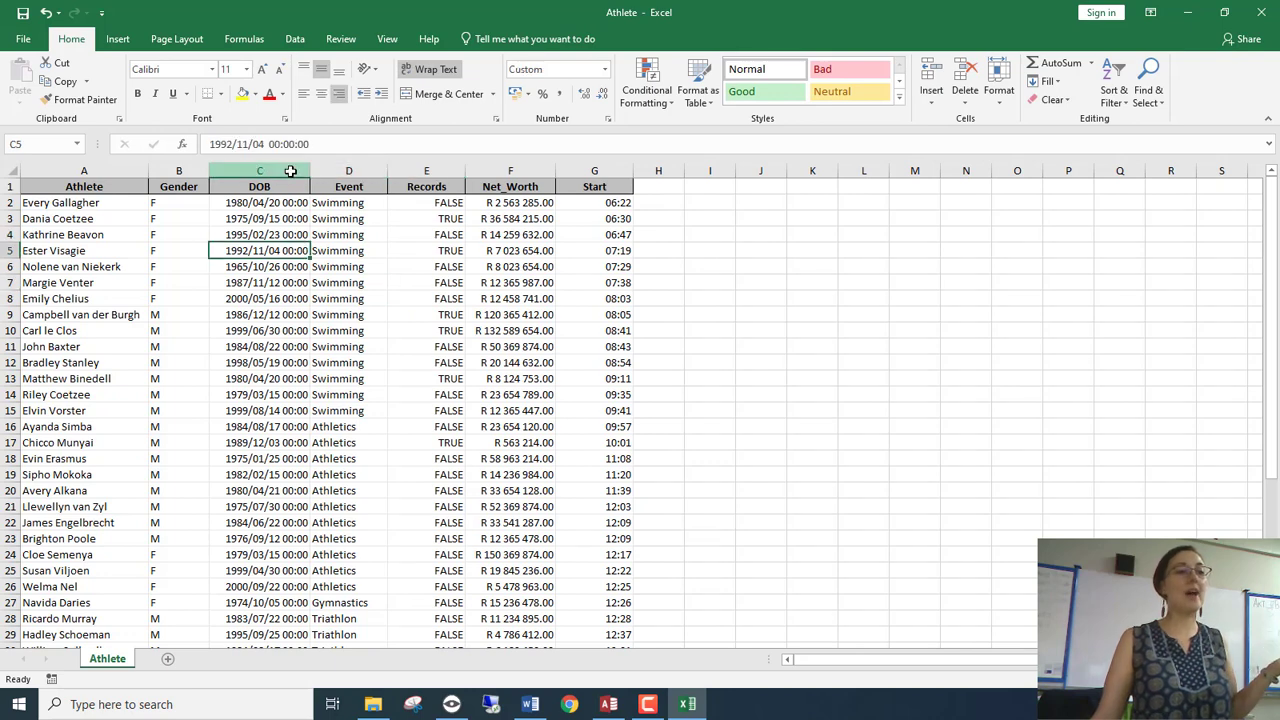
{"action": "left_click", "coordinate": [286, 171]}
{"action": "left_click", "coordinate": [690, 244]}
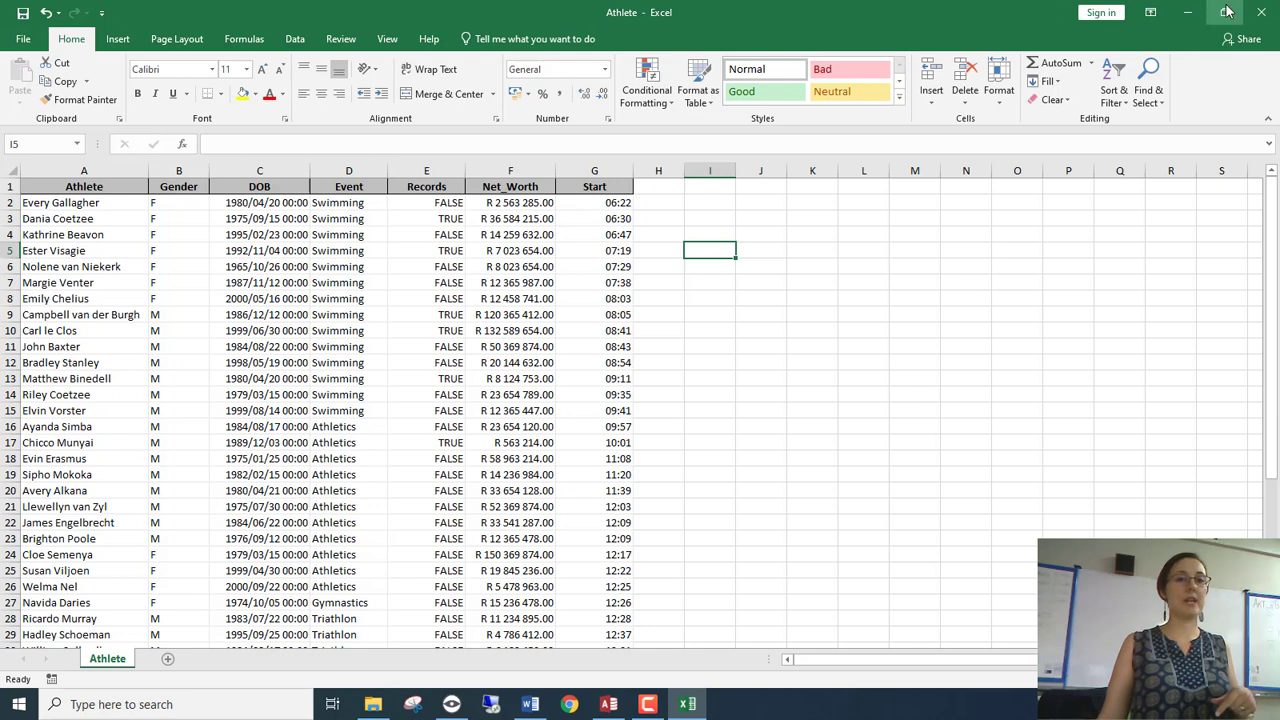
Minimize the Excel workbook, close the export wizard in Access without saving the export steps, and show the Home commands
{"action": "left_click", "coordinate": [1187, 12]}
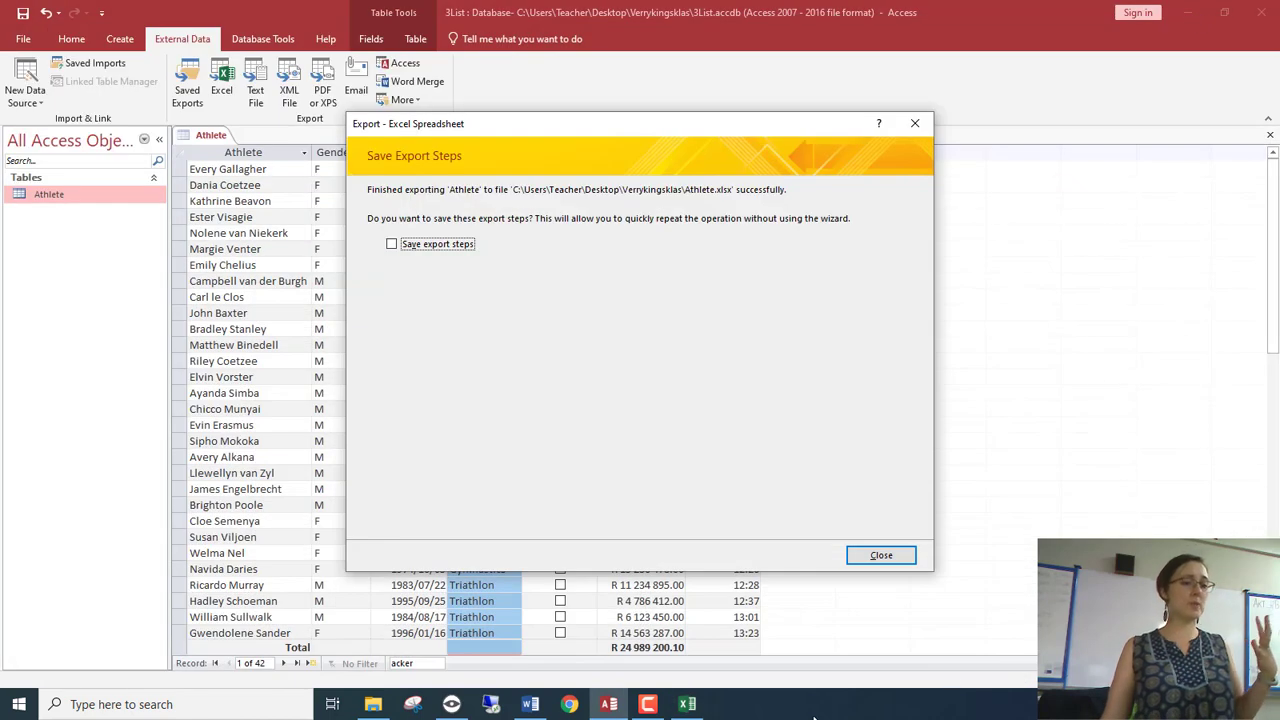
{"action": "left_click", "coordinate": [881, 556]}
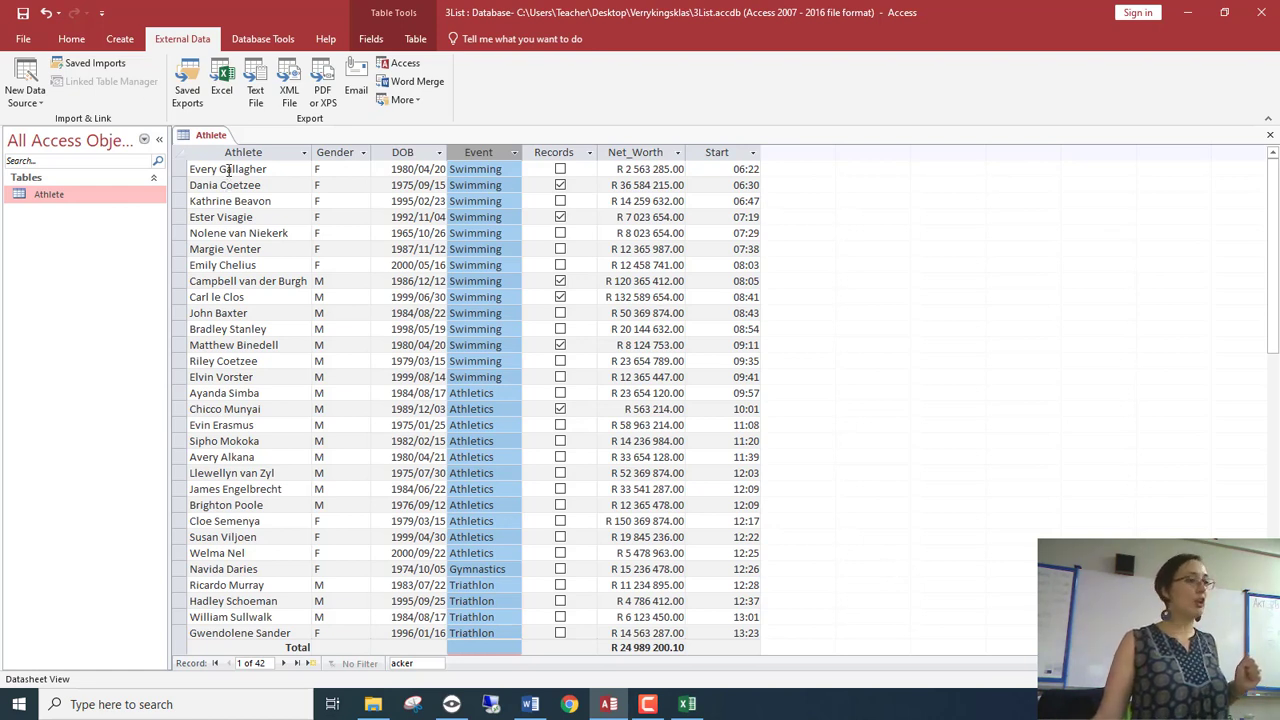
{"action": "left_click", "coordinate": [71, 38]}
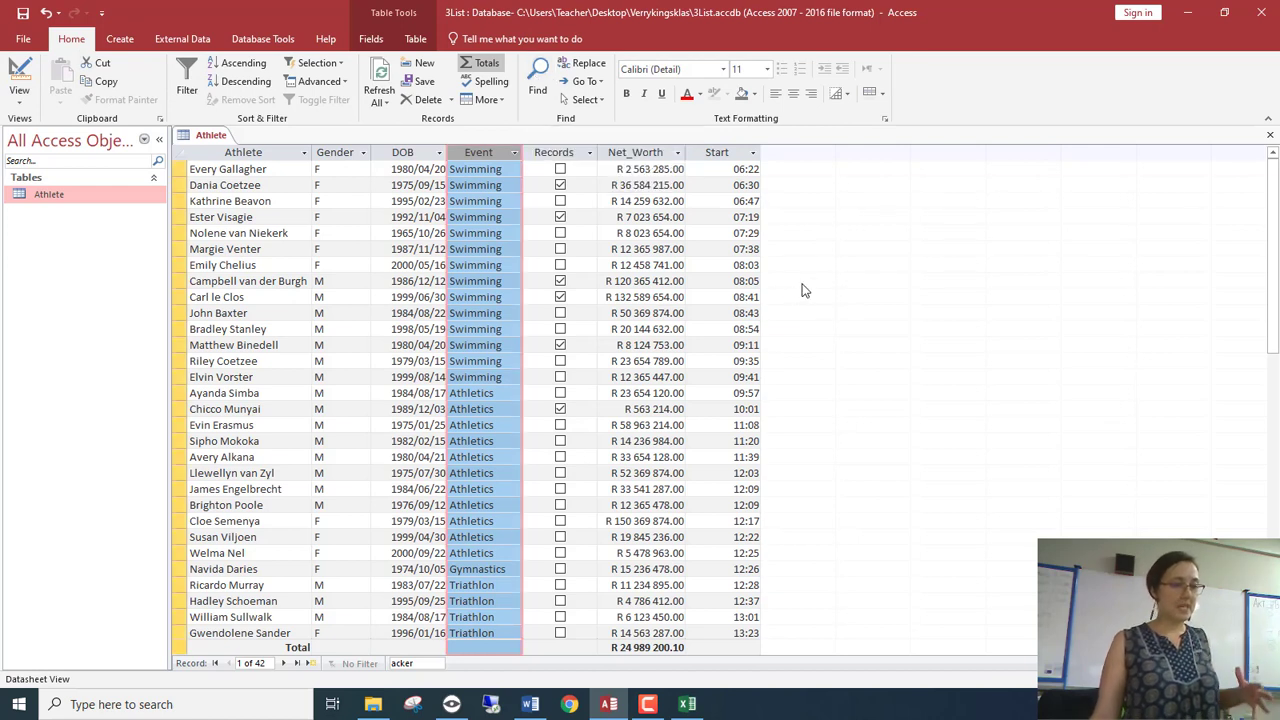
{"action": "left_click", "coordinate": [309, 243]}
{"action": "left_click", "coordinate": [288, 257]}
{"action": "left_click", "coordinate": [288, 251]}
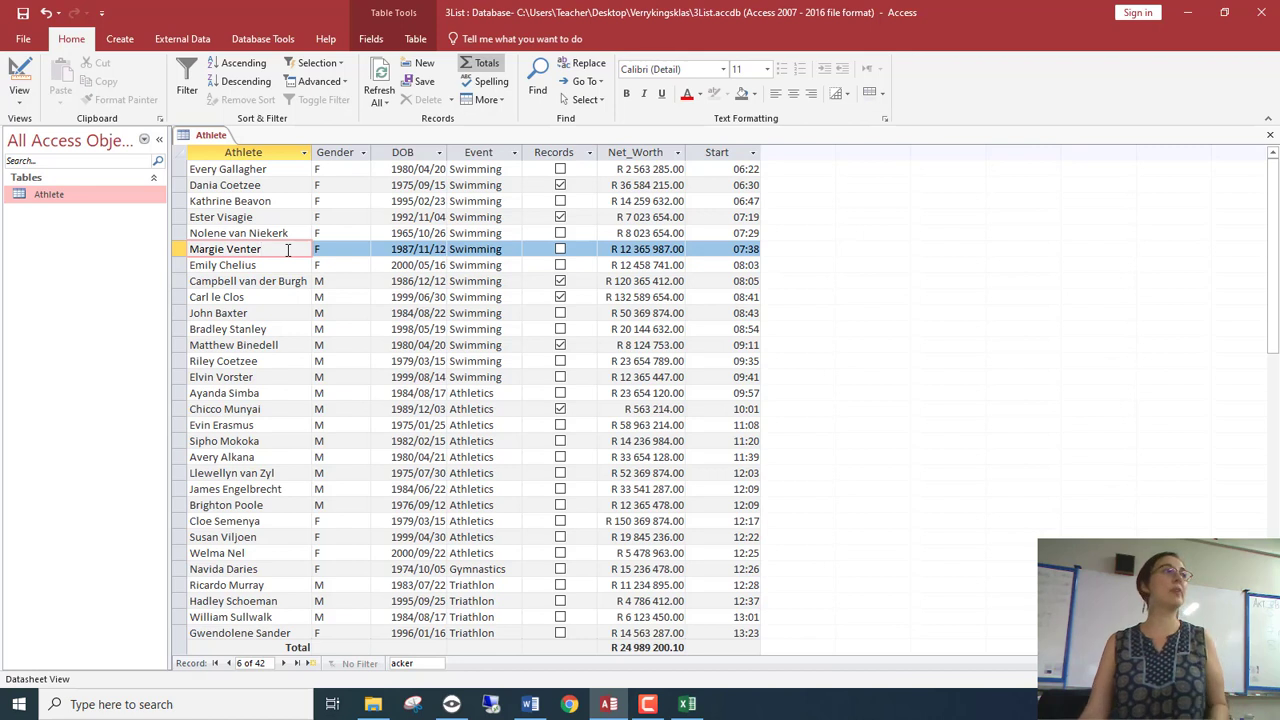
{"action": "left_click", "coordinate": [232, 154]}
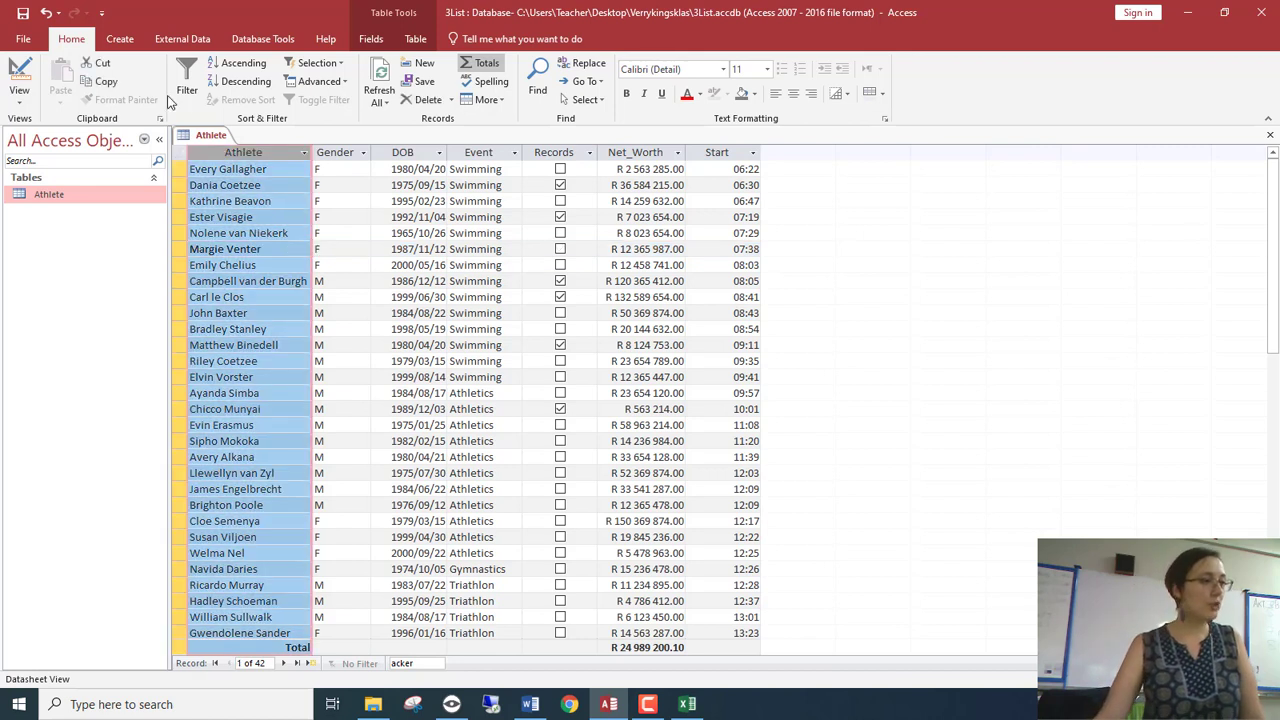
Start the Query Wizard for a new query, saving the Athlete table first
{"action": "left_click", "coordinate": [121, 40]}
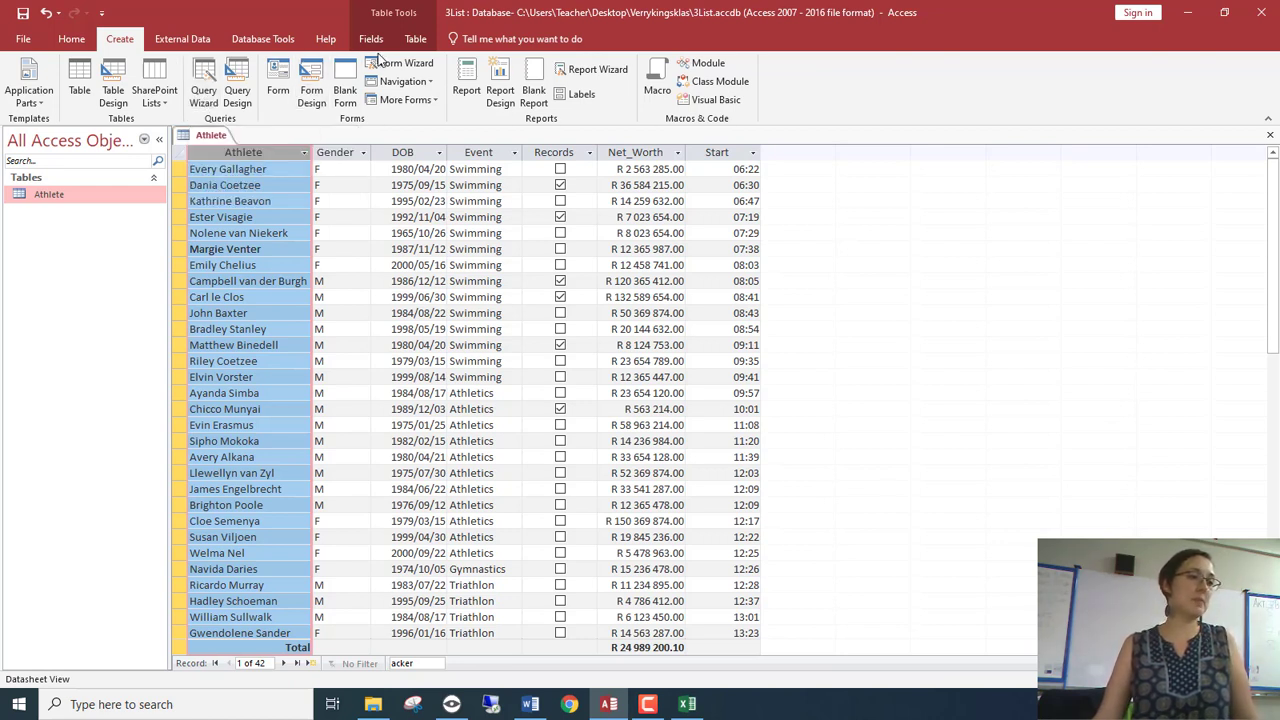
{"action": "left_click", "coordinate": [206, 104]}
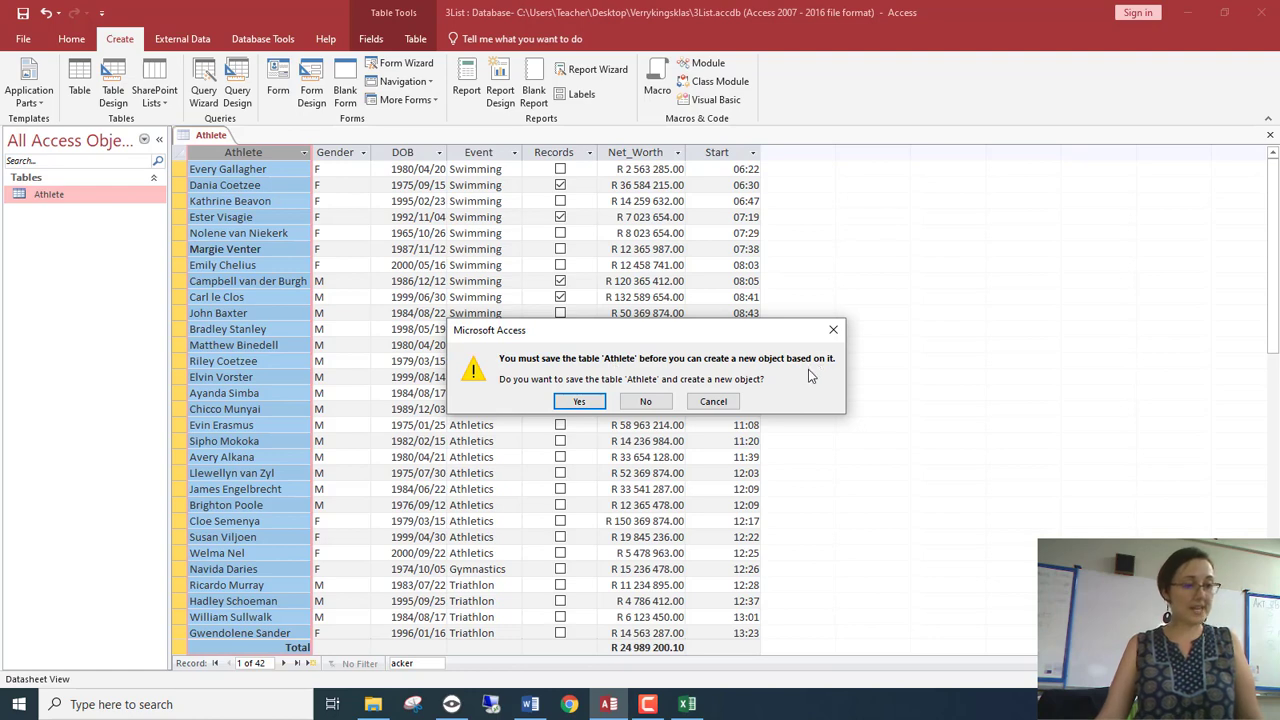
{"action": "left_click", "coordinate": [586, 404]}
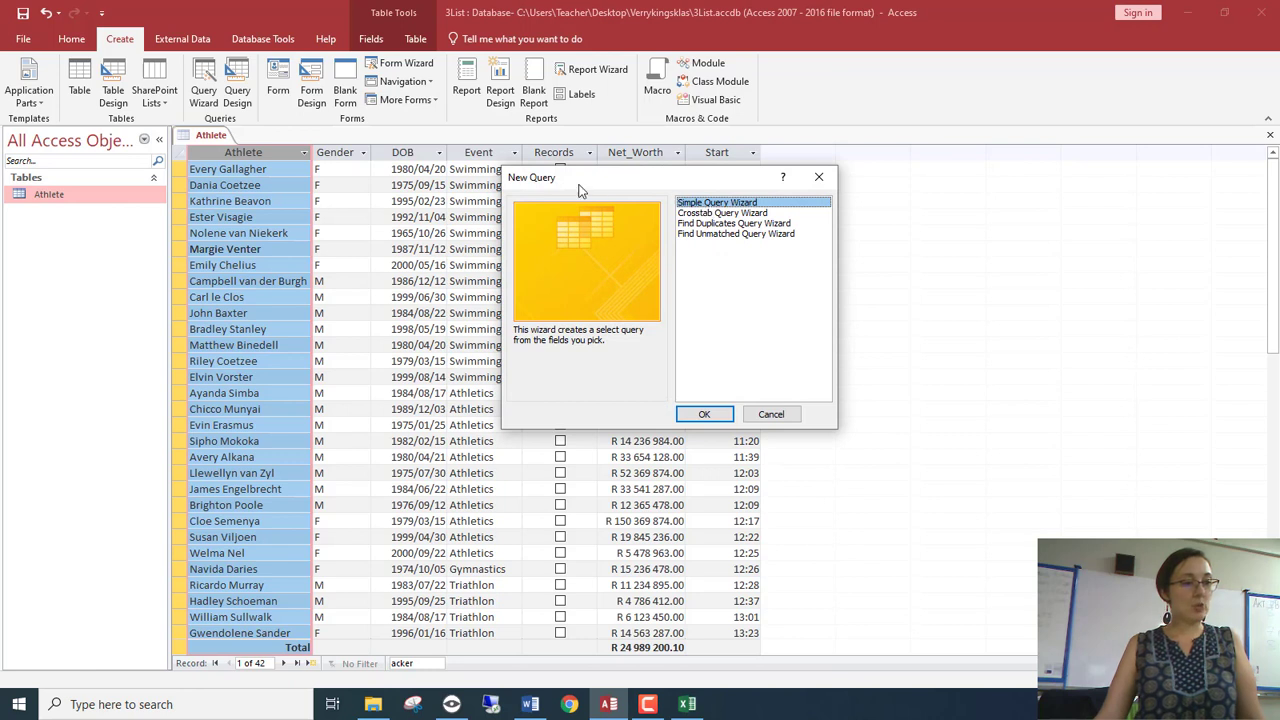
Examine the descriptions of the Crosstab, Find Duplicates and Find Unmatched query wizards
{"action": "left_click", "coordinate": [728, 213]}
{"action": "left_click", "coordinate": [733, 224]}
{"action": "left_click", "coordinate": [734, 234]}
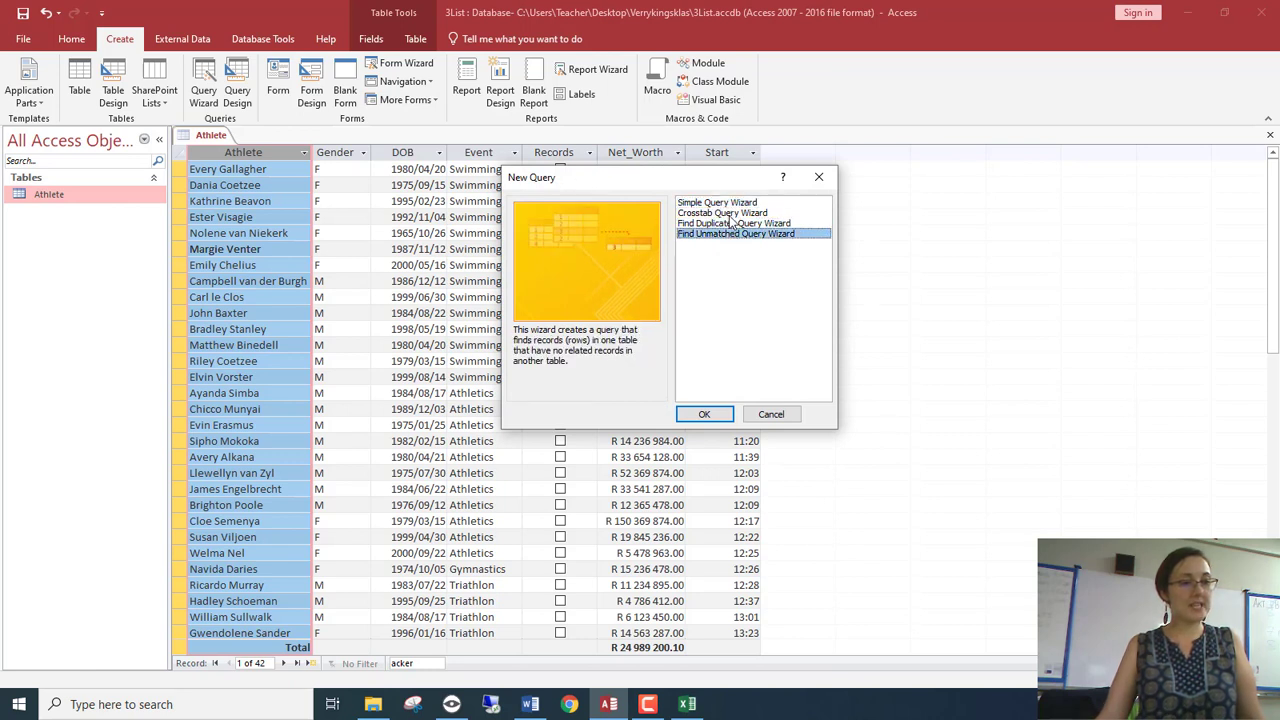
{"action": "left_click", "coordinate": [729, 214]}
{"action": "left_click", "coordinate": [733, 224]}
{"action": "left_click", "coordinate": [734, 234]}
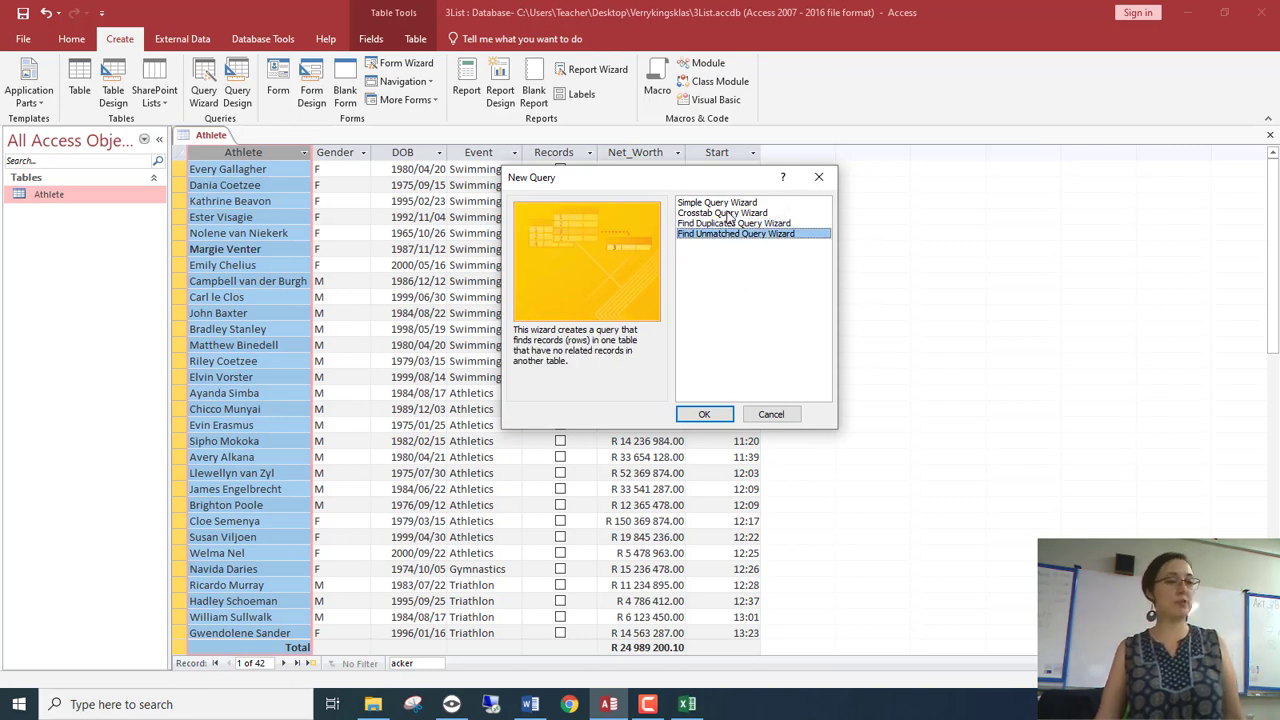
{"action": "left_click", "coordinate": [729, 214]}
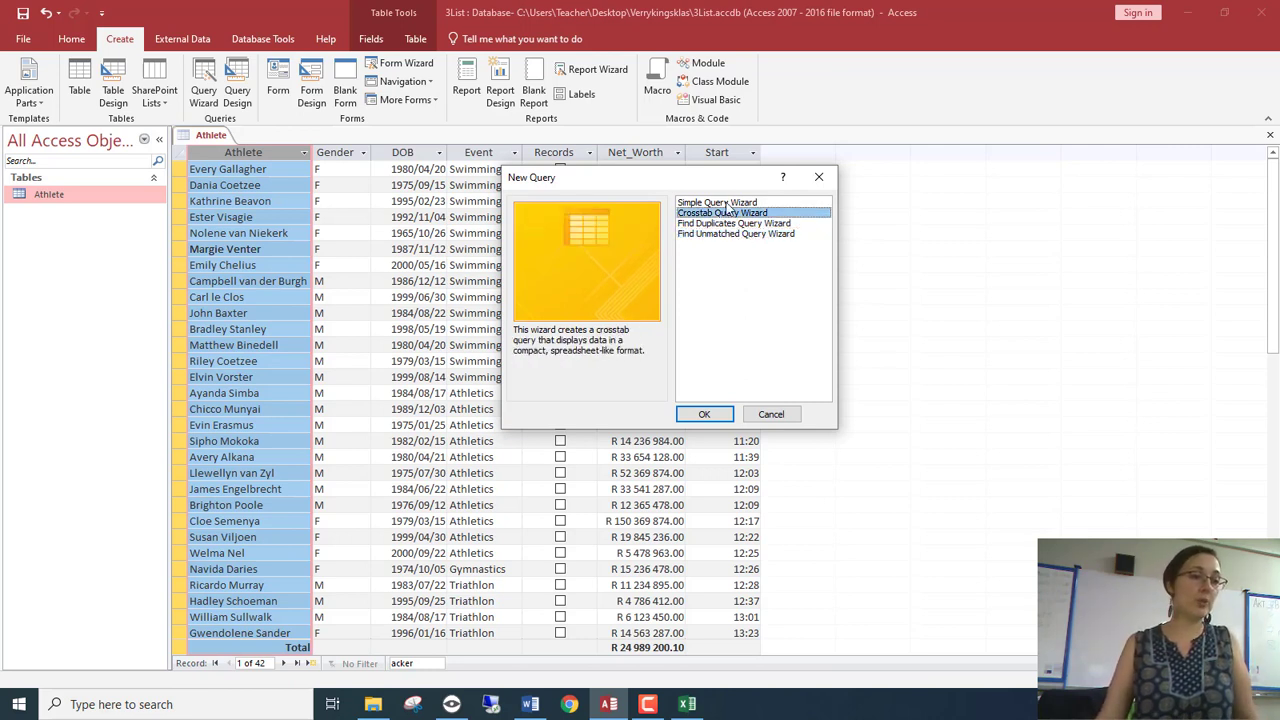
Start the Simple Query Wizard and allow its file to open despite the security notice
{"action": "left_click", "coordinate": [725, 203]}
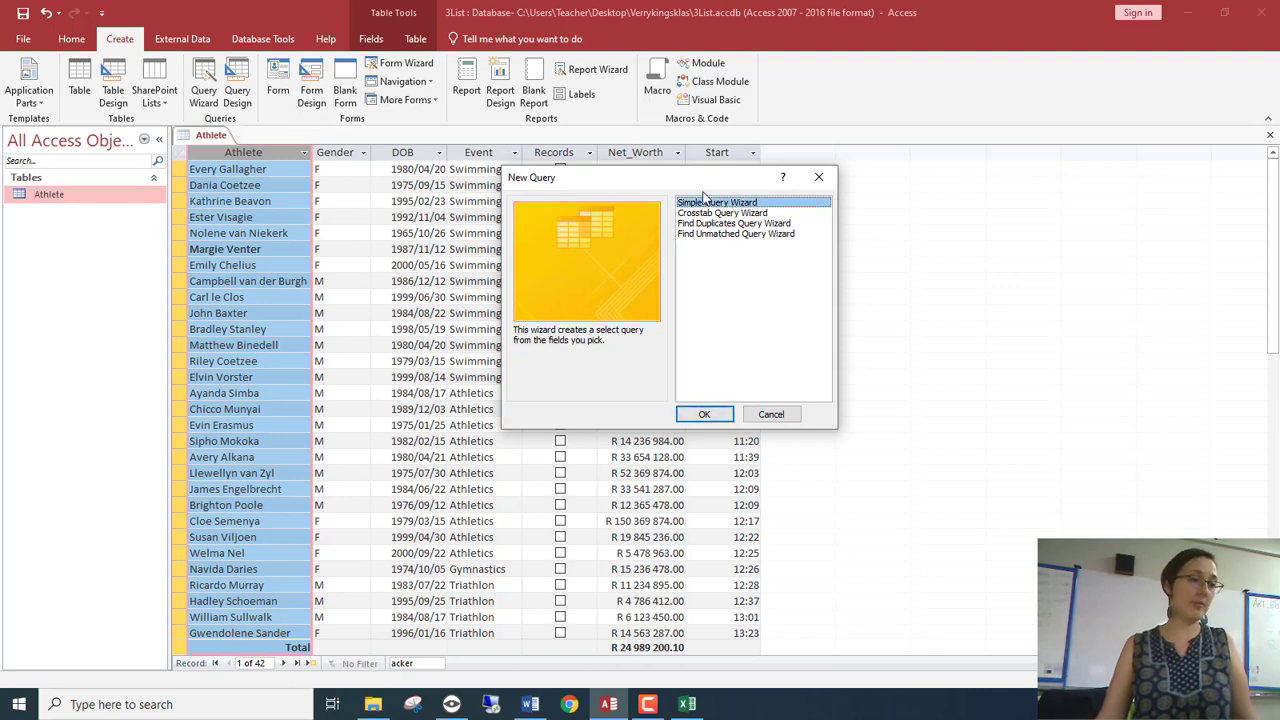
{"action": "left_click", "coordinate": [705, 414]}
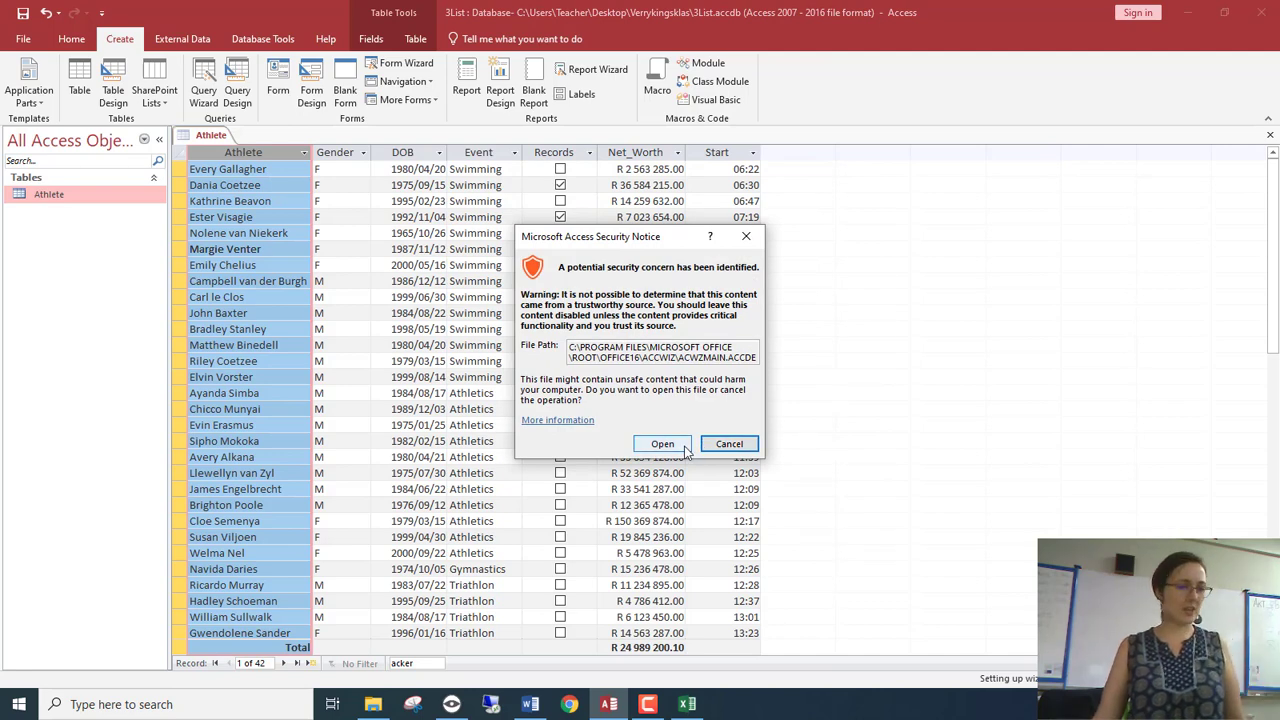
{"action": "left_click", "coordinate": [684, 447]}
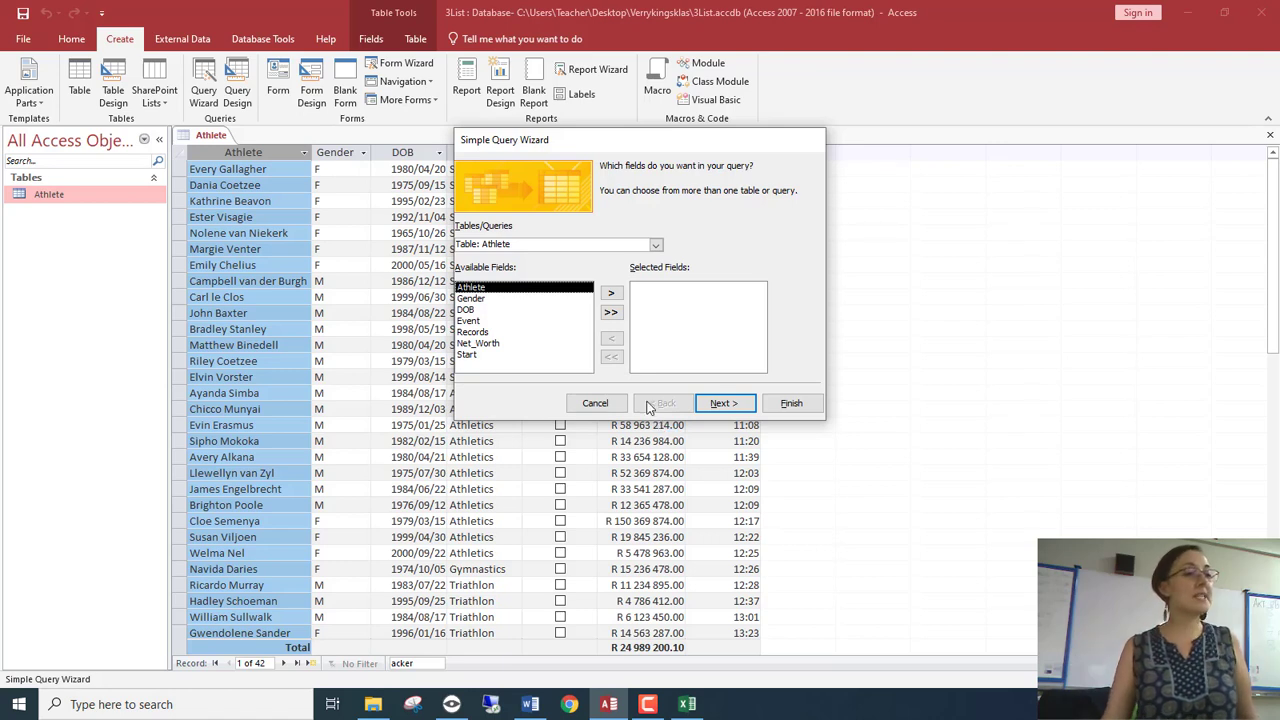
Check which tables and queries the wizard offers as the source for the new query
{"action": "left_click", "coordinate": [656, 246]}
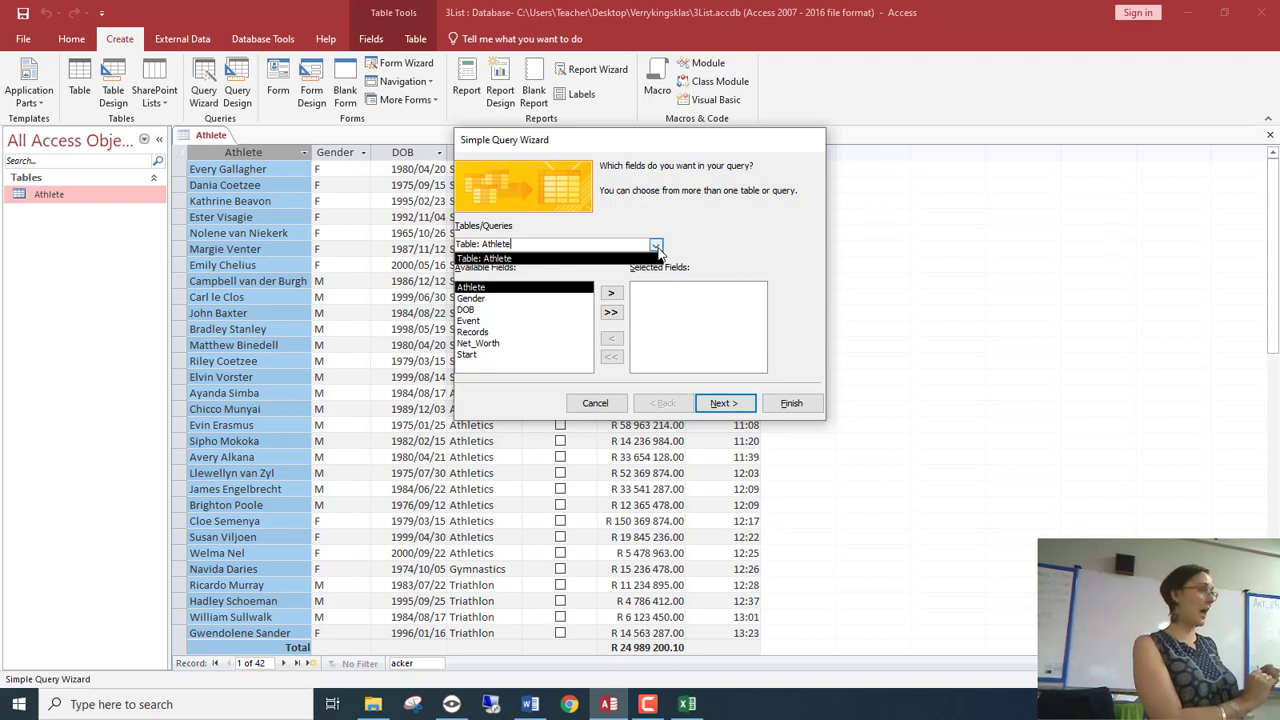
{"action": "left_click", "coordinate": [657, 248]}
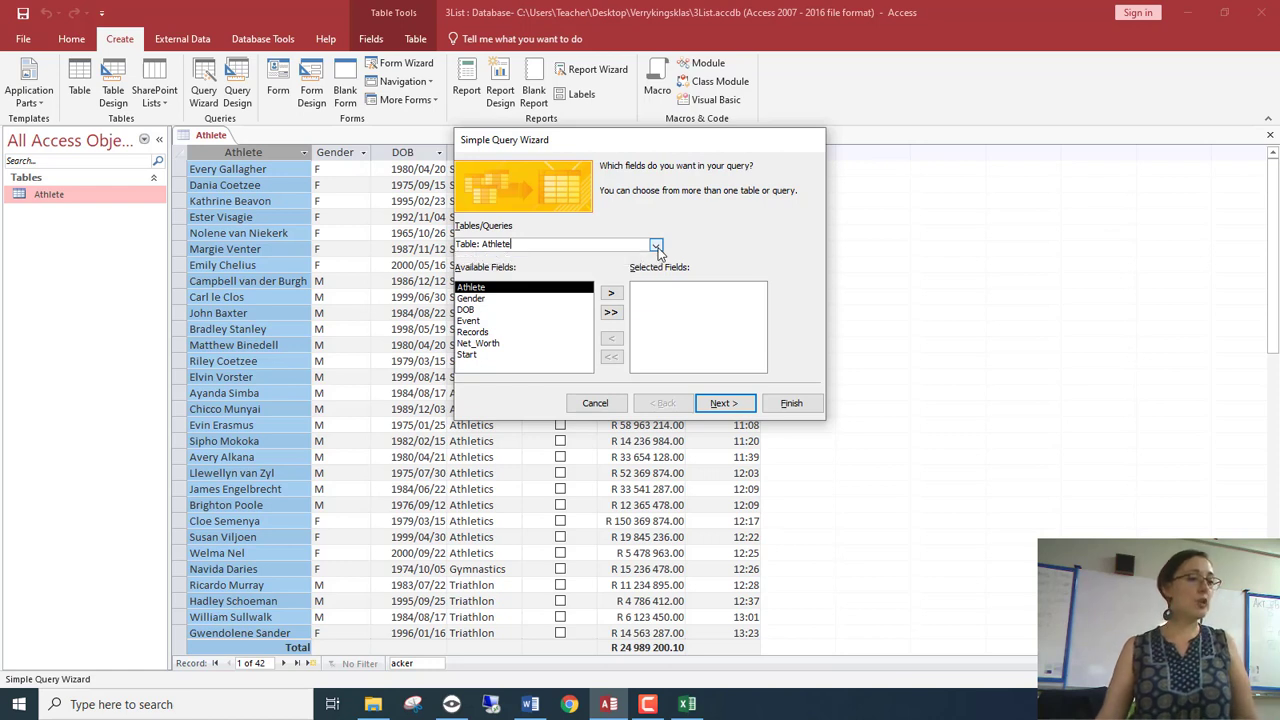
{"action": "left_click", "coordinate": [657, 248]}
{"action": "left_click", "coordinate": [657, 250]}
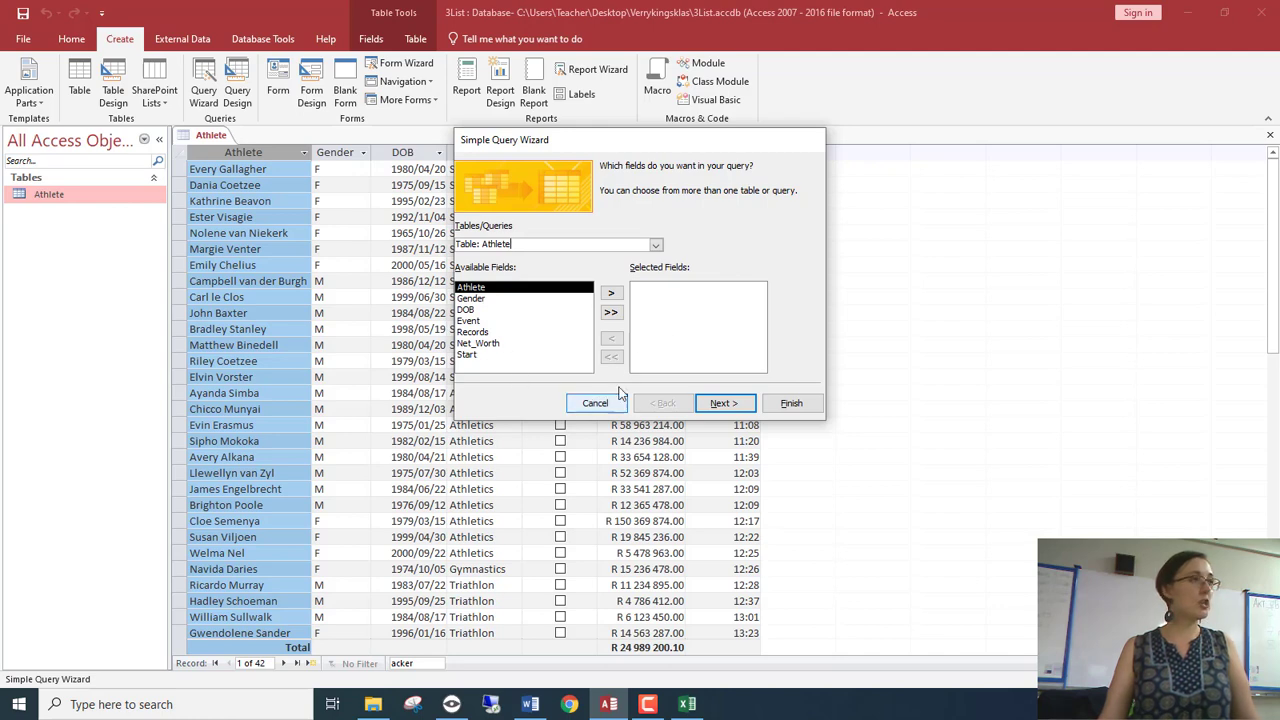
Move the wizard aside from the table data and add the Athlete, Gender and Event fields to the query
{"action": "left_click_drag", "start_coordinate": [681, 148], "coordinate": [963, 173]}
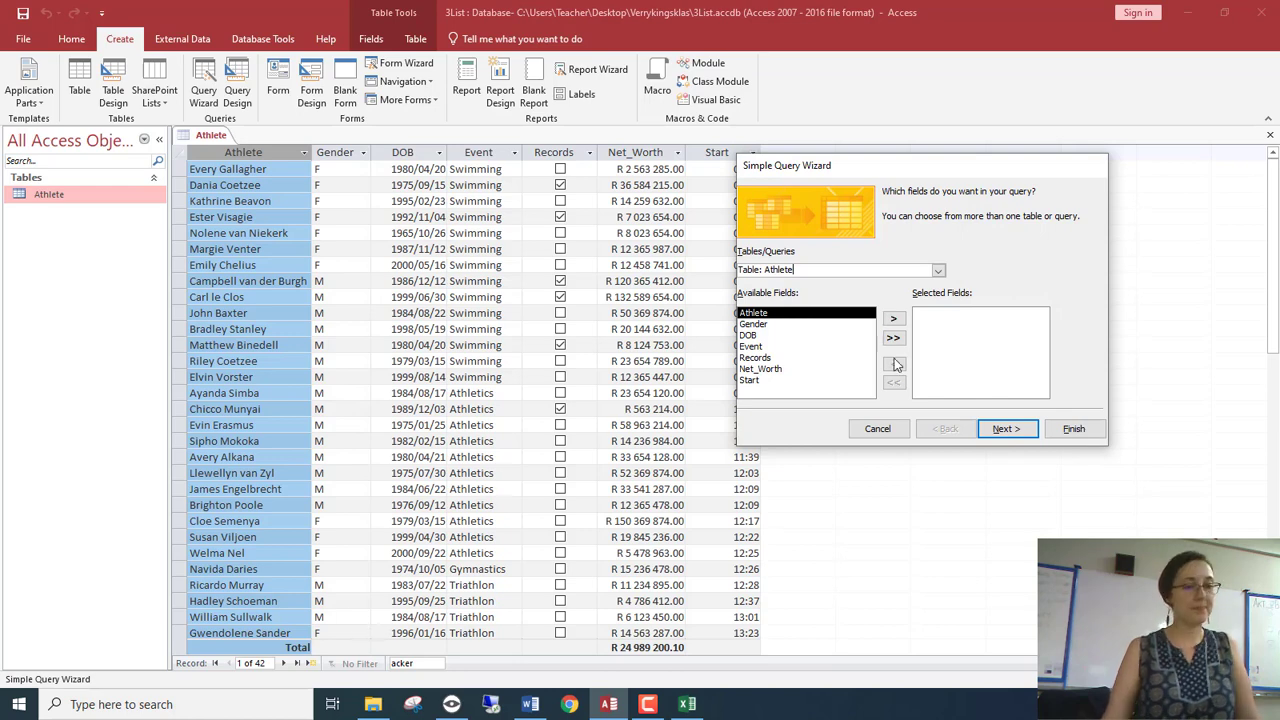
{"action": "left_click", "coordinate": [895, 320]}
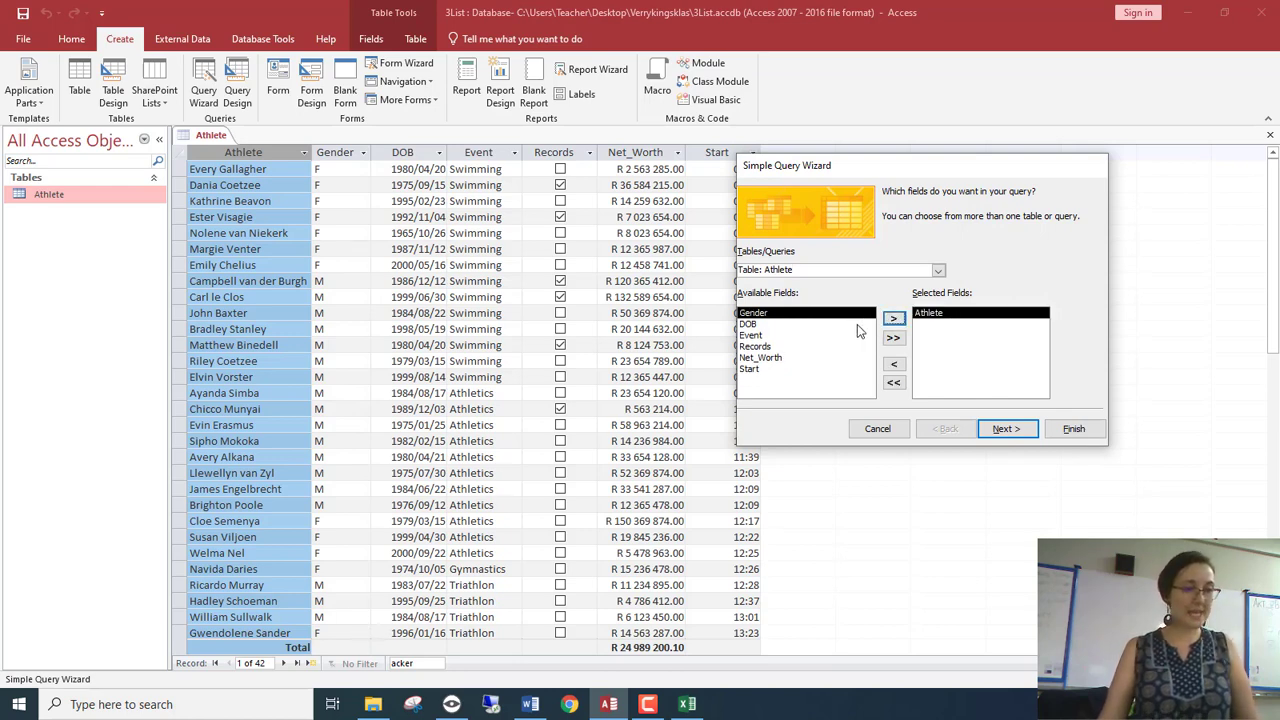
{"action": "left_click", "coordinate": [895, 320]}
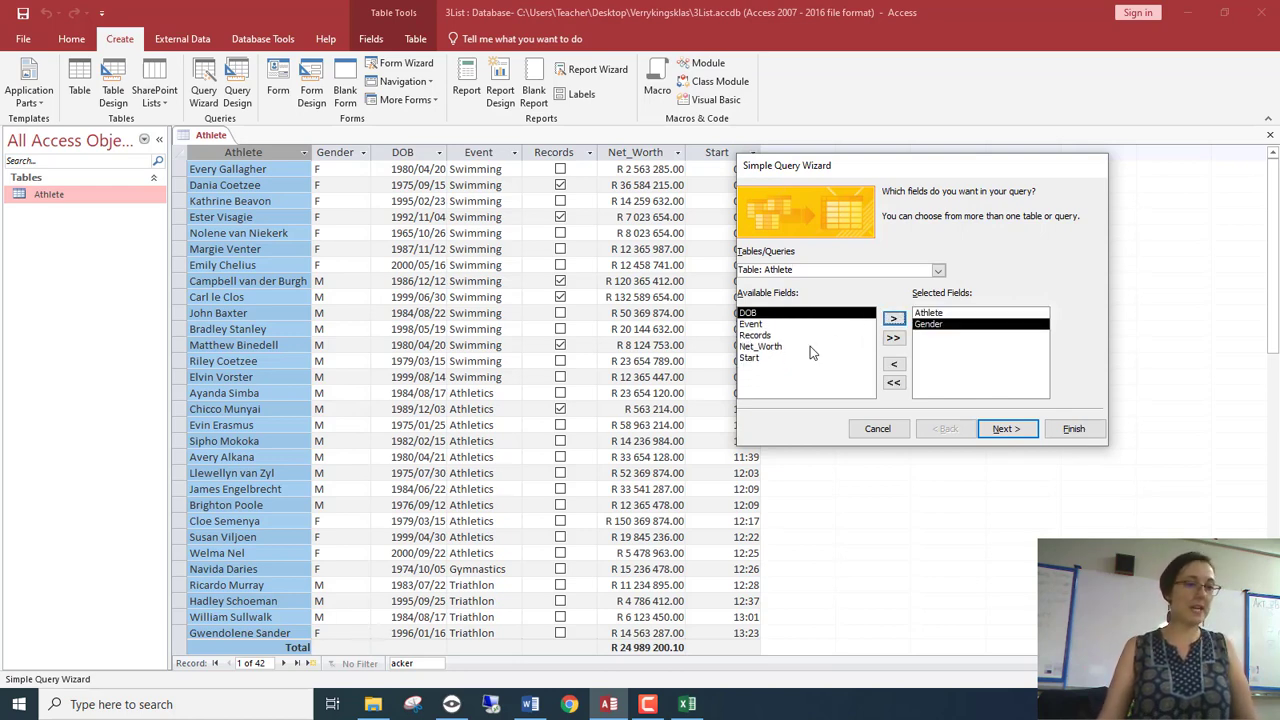
{"action": "left_click", "coordinate": [808, 325]}
{"action": "left_click", "coordinate": [894, 320]}
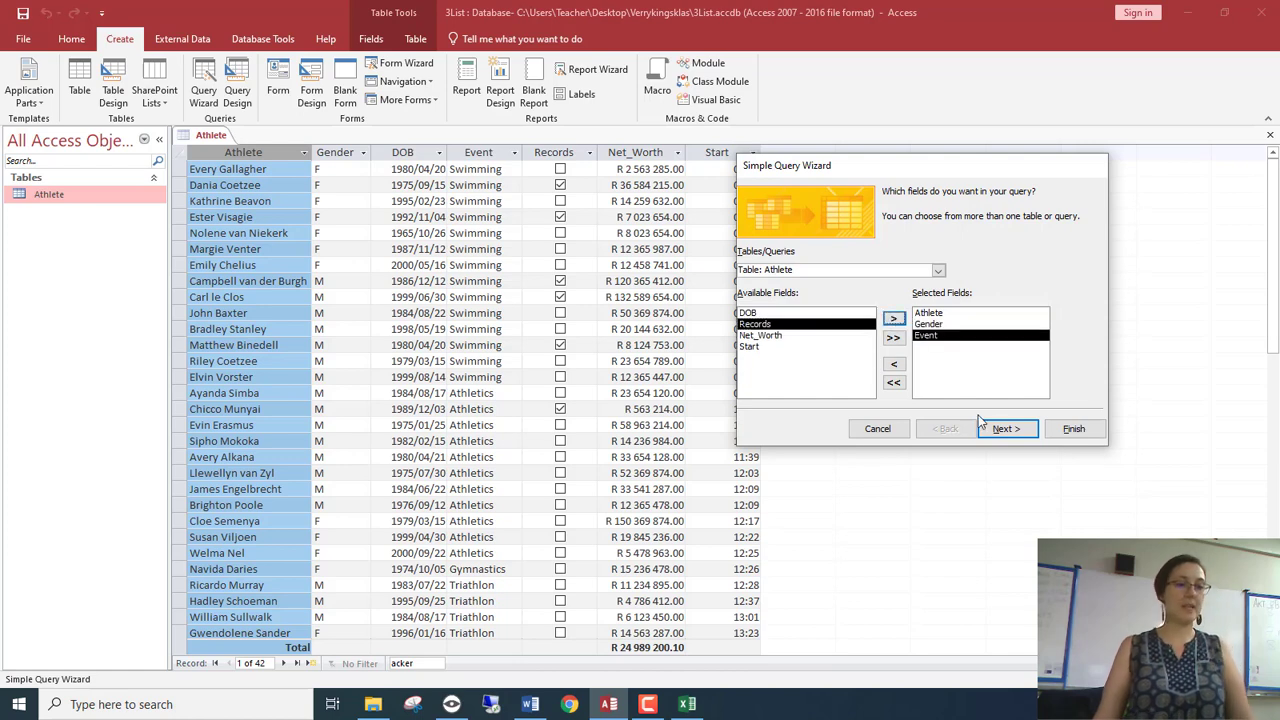
Title the query C3 and finish the wizard, opening the query to view information
{"action": "left_click", "coordinate": [1006, 428]}
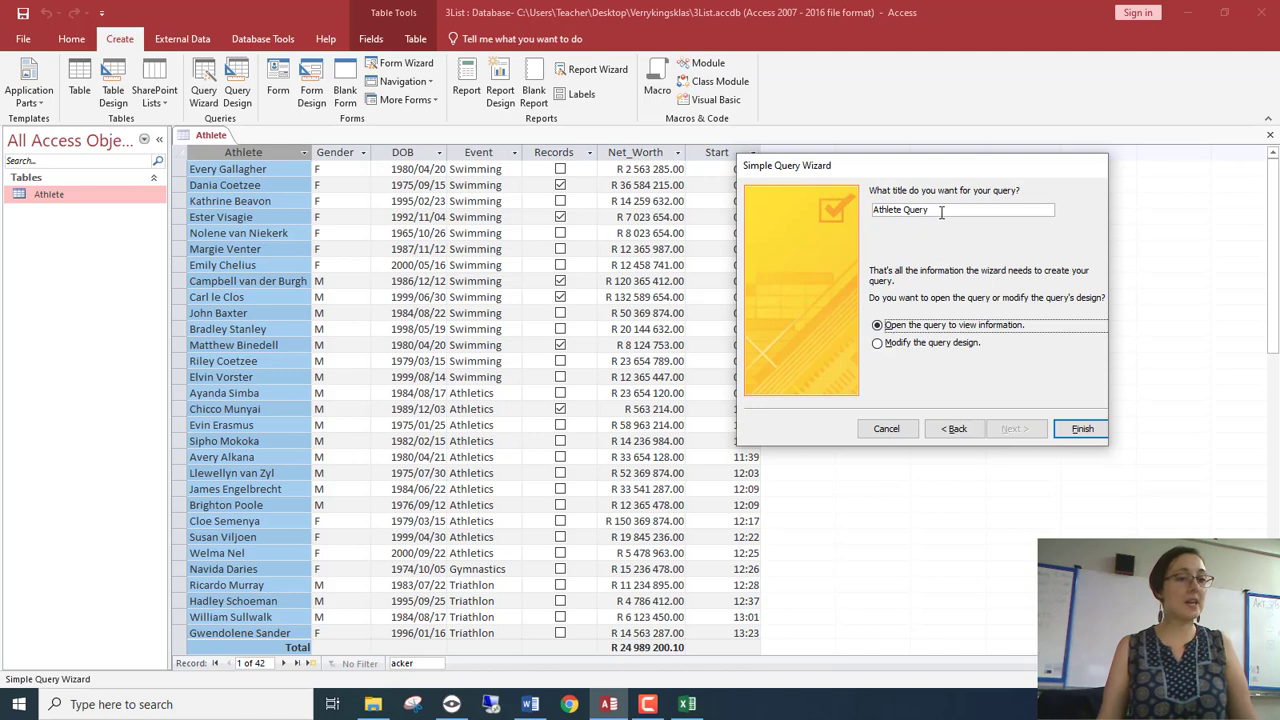
{"action": "left_click_drag", "start_coordinate": [941, 212], "coordinate": [865, 208]}
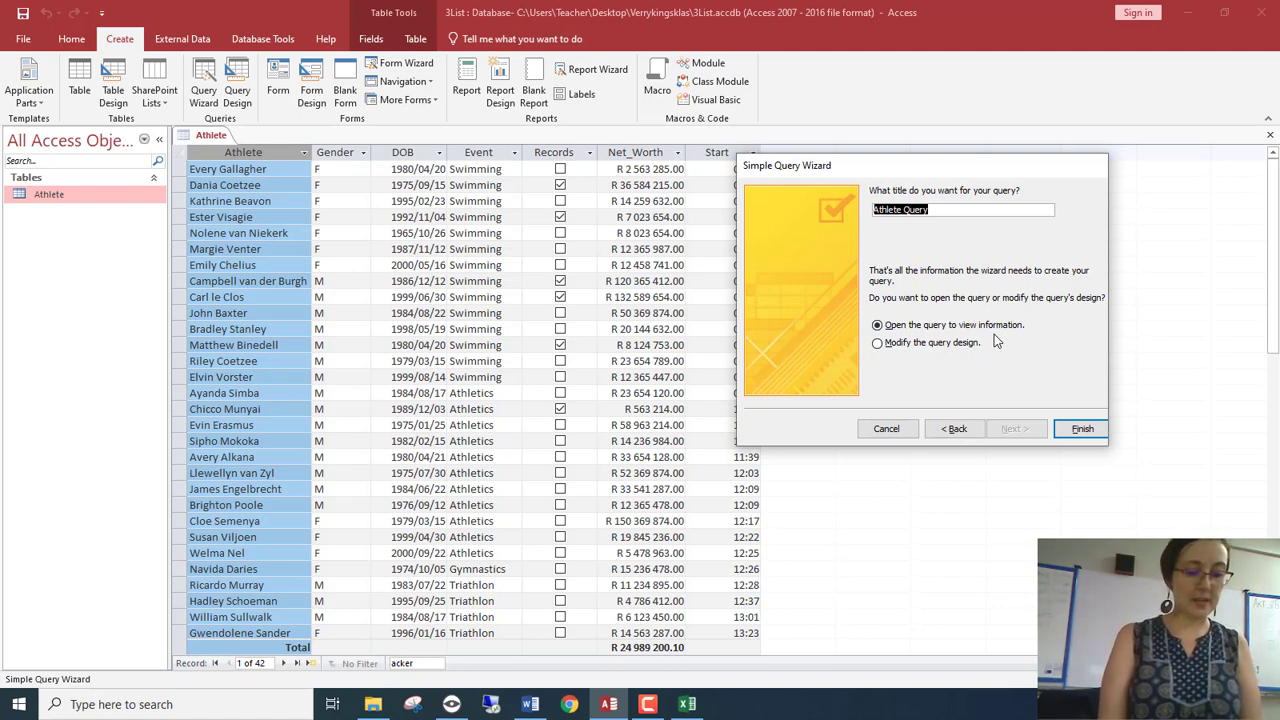
{"action": "type", "text": "C"}
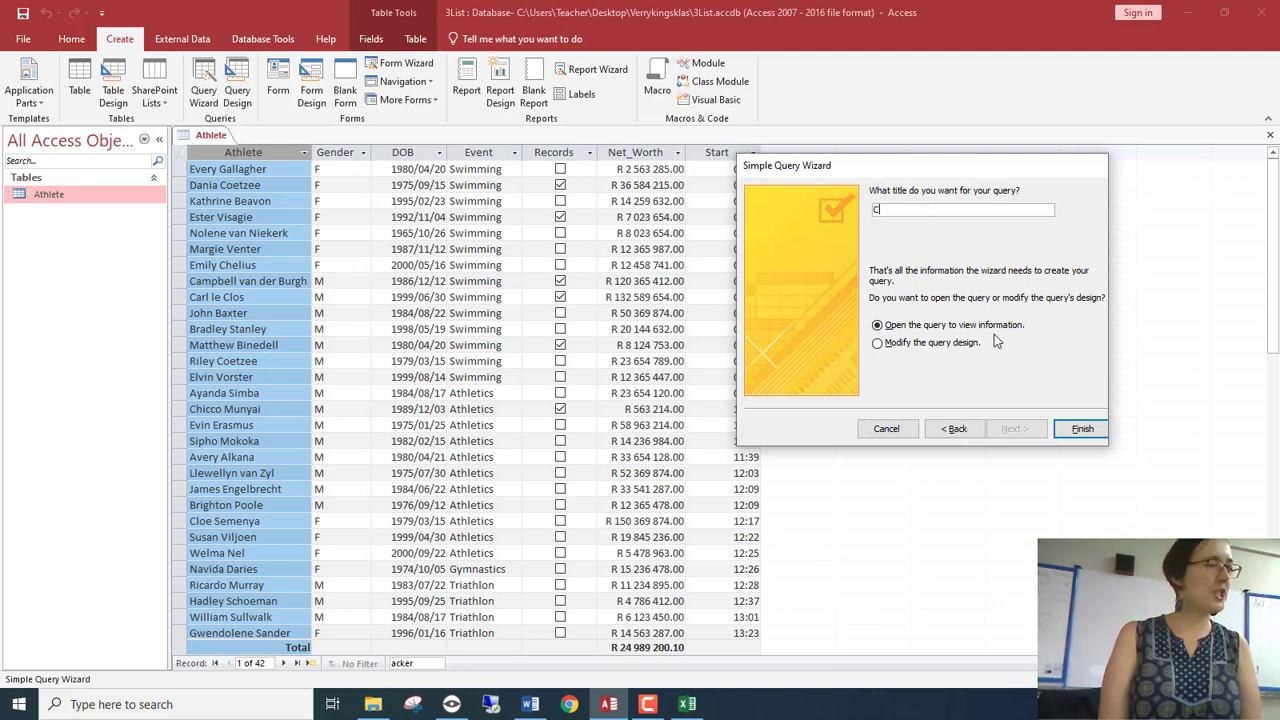
{"action": "type", "text": "3"}
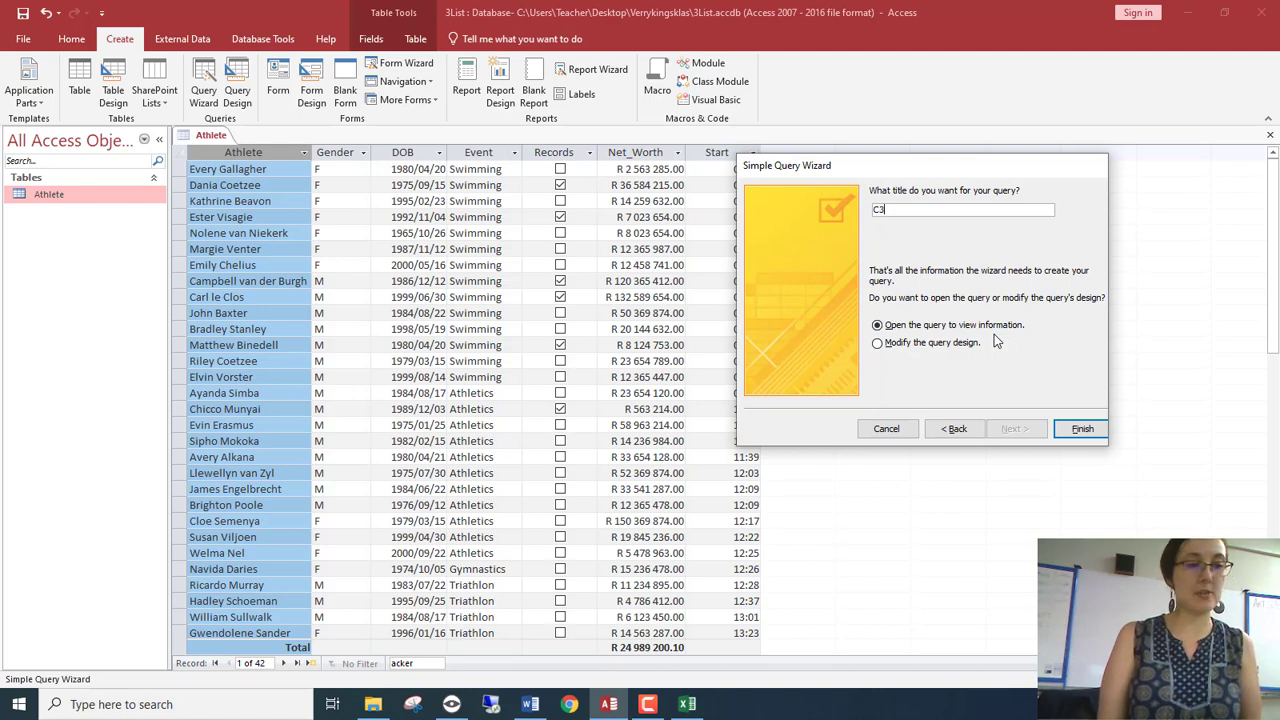
{"action": "key", "text": "Return"}
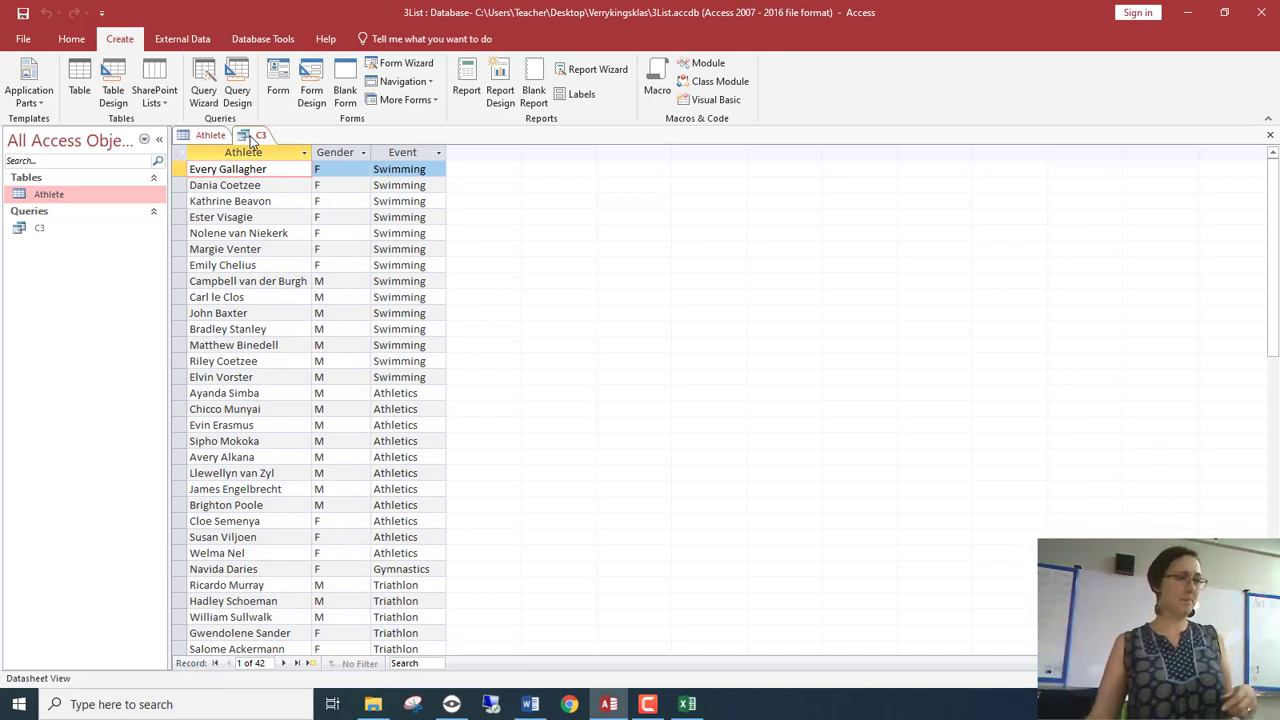
Look at the list of views available for the C3 query
{"action": "left_click", "coordinate": [71, 38]}
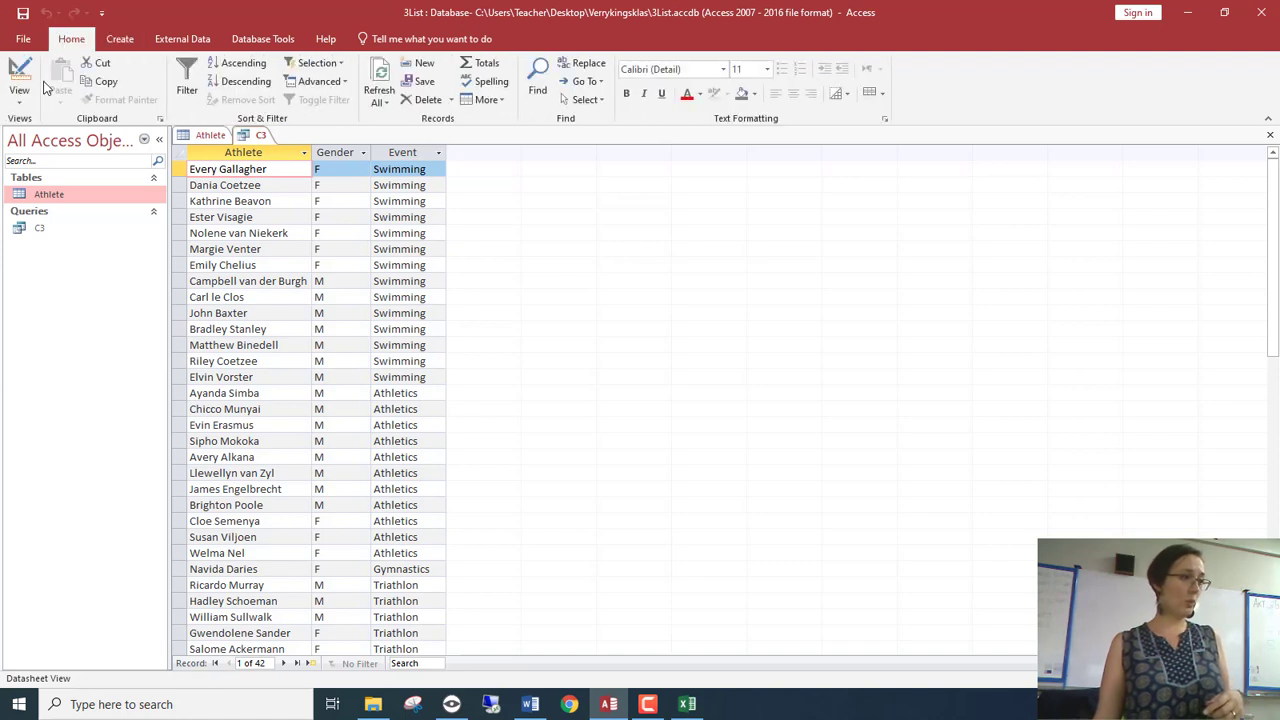
{"action": "left_click", "coordinate": [27, 105]}
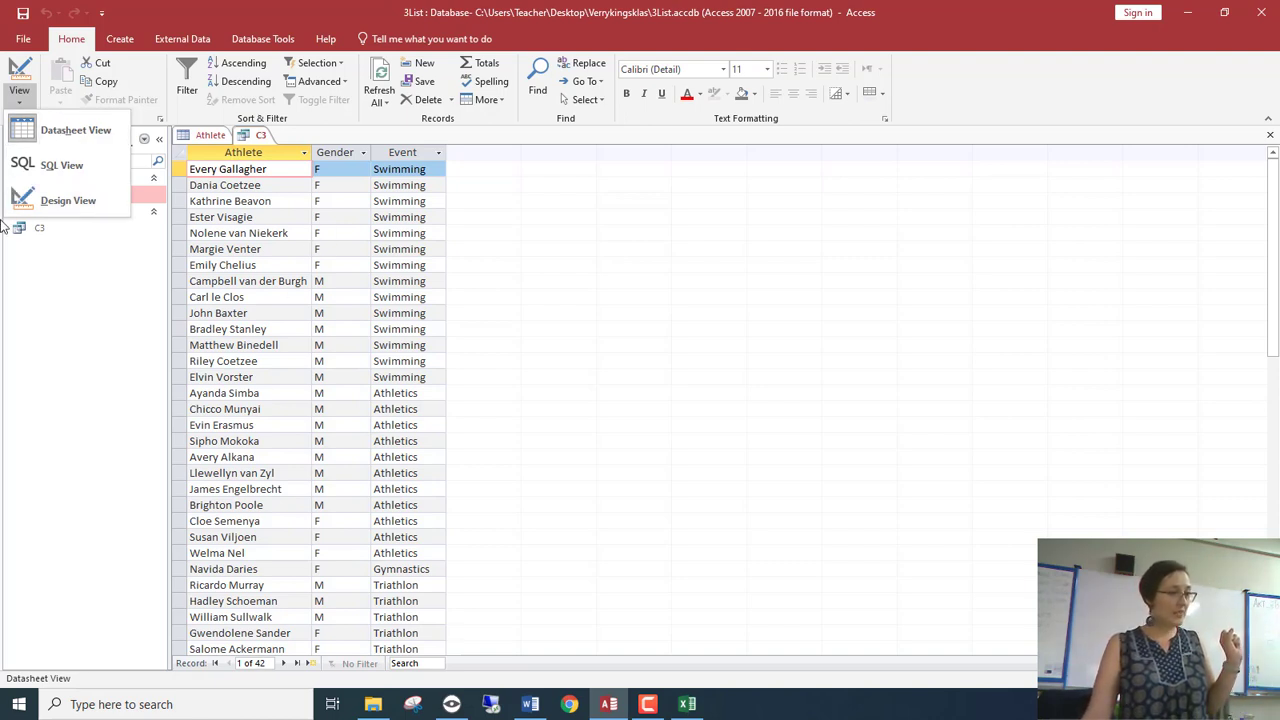
{"action": "left_click", "coordinate": [26, 70]}
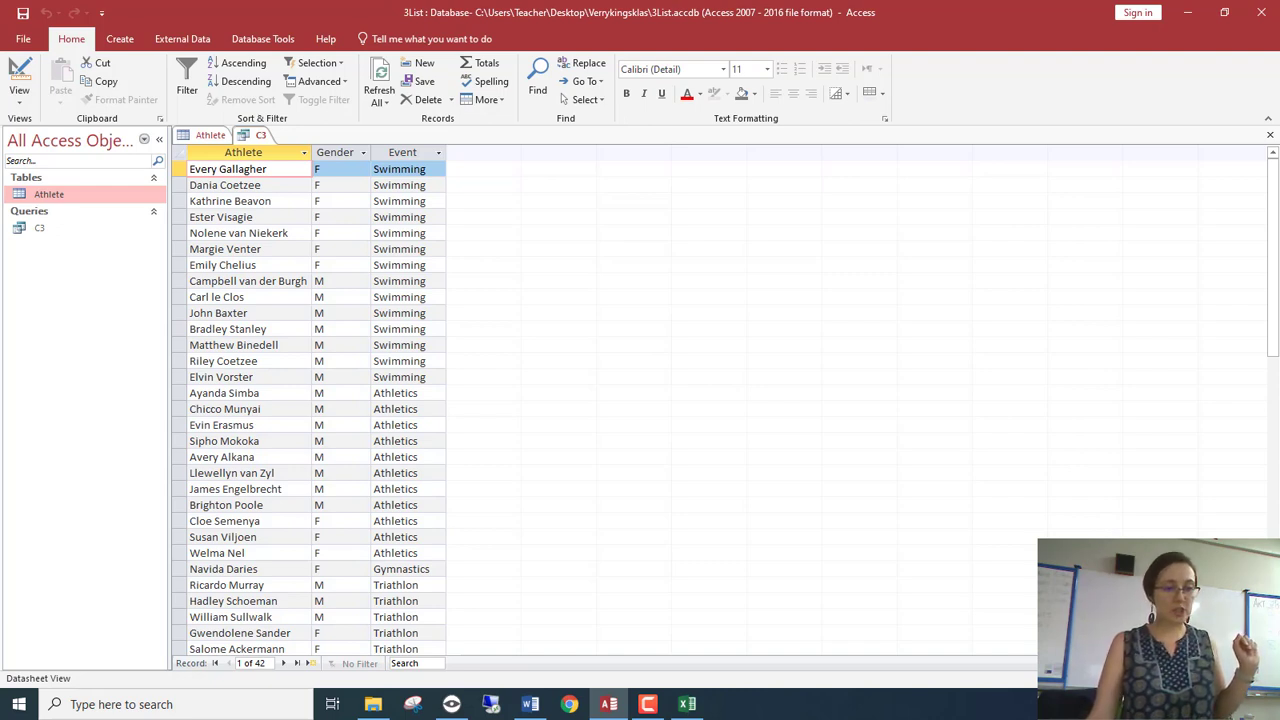
Review the Athlete, Gender and Event columns of the C3 query, including the event and gender values of the fifth record
{"action": "left_click", "coordinate": [258, 150]}
{"action": "left_click", "coordinate": [326, 152]}
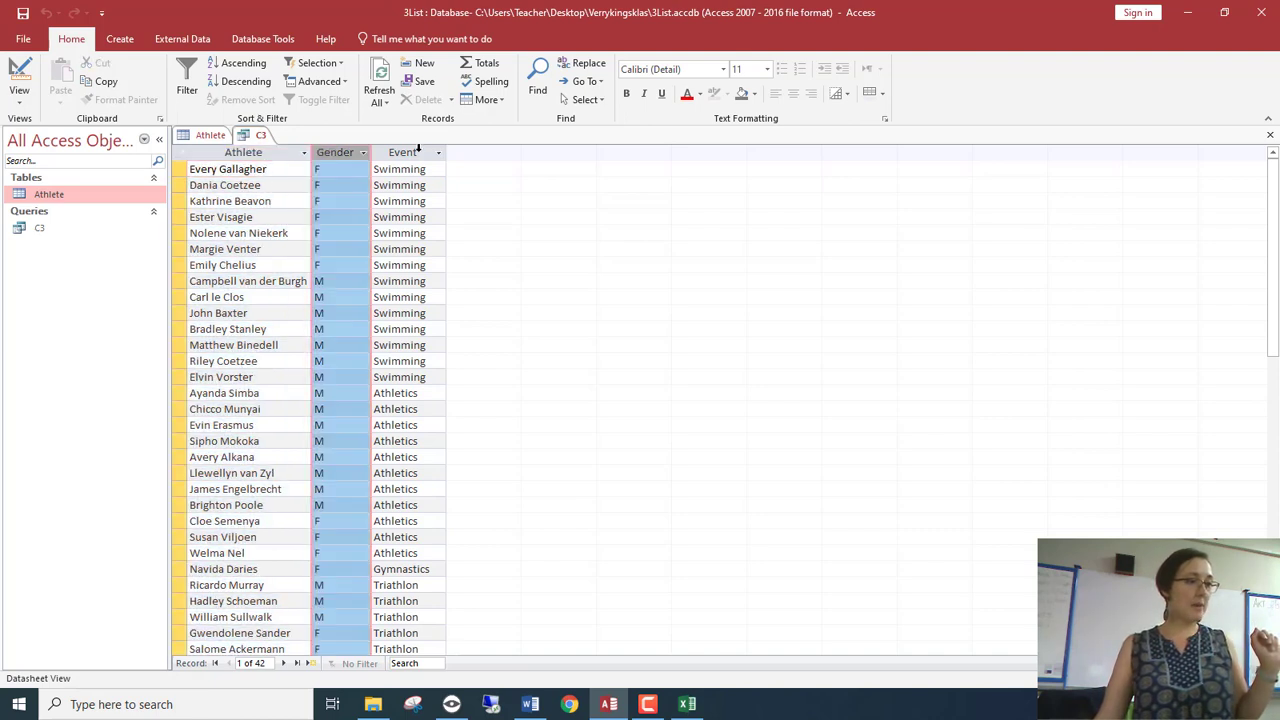
{"action": "left_click", "coordinate": [420, 152]}
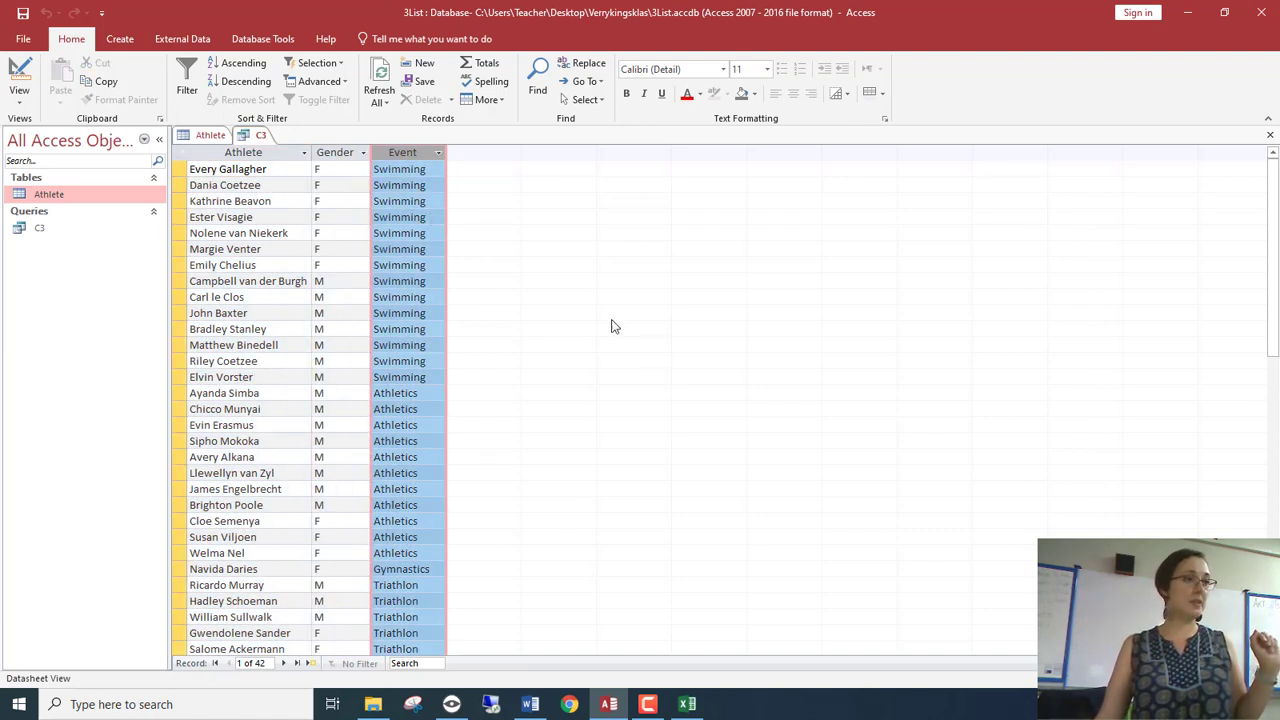
{"action": "left_click", "coordinate": [348, 154]}
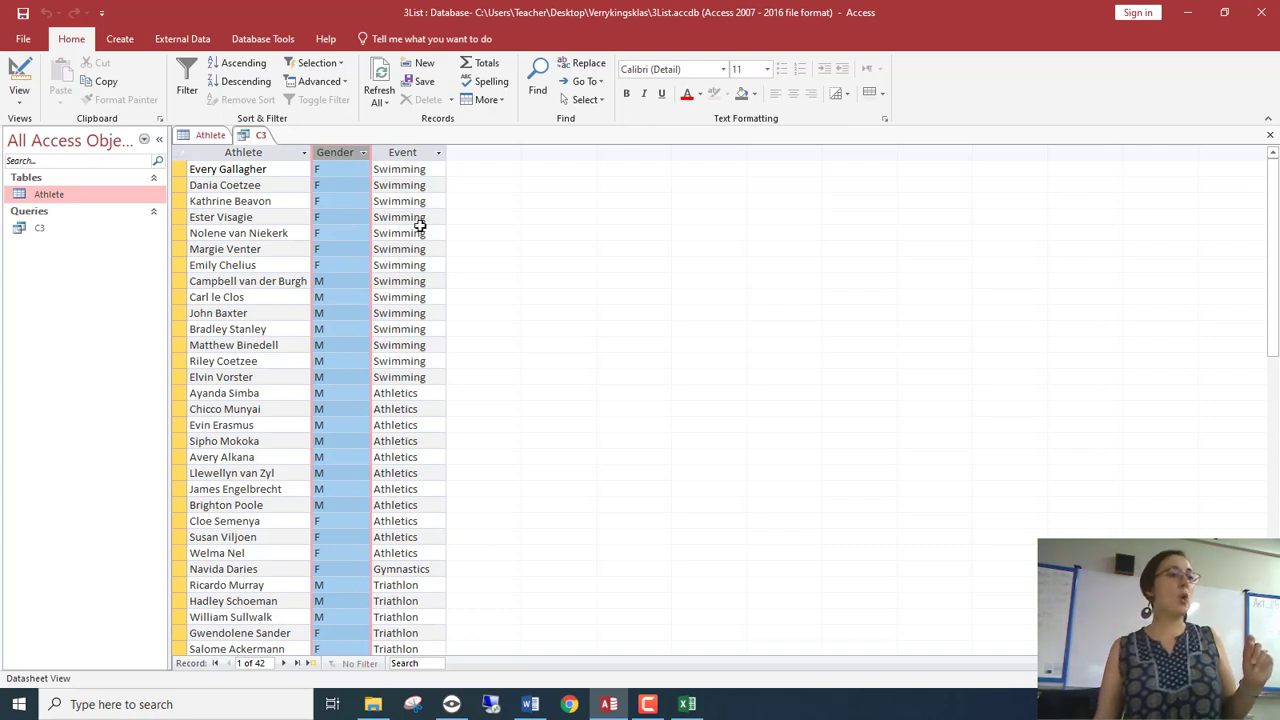
{"action": "left_click", "coordinate": [431, 232]}
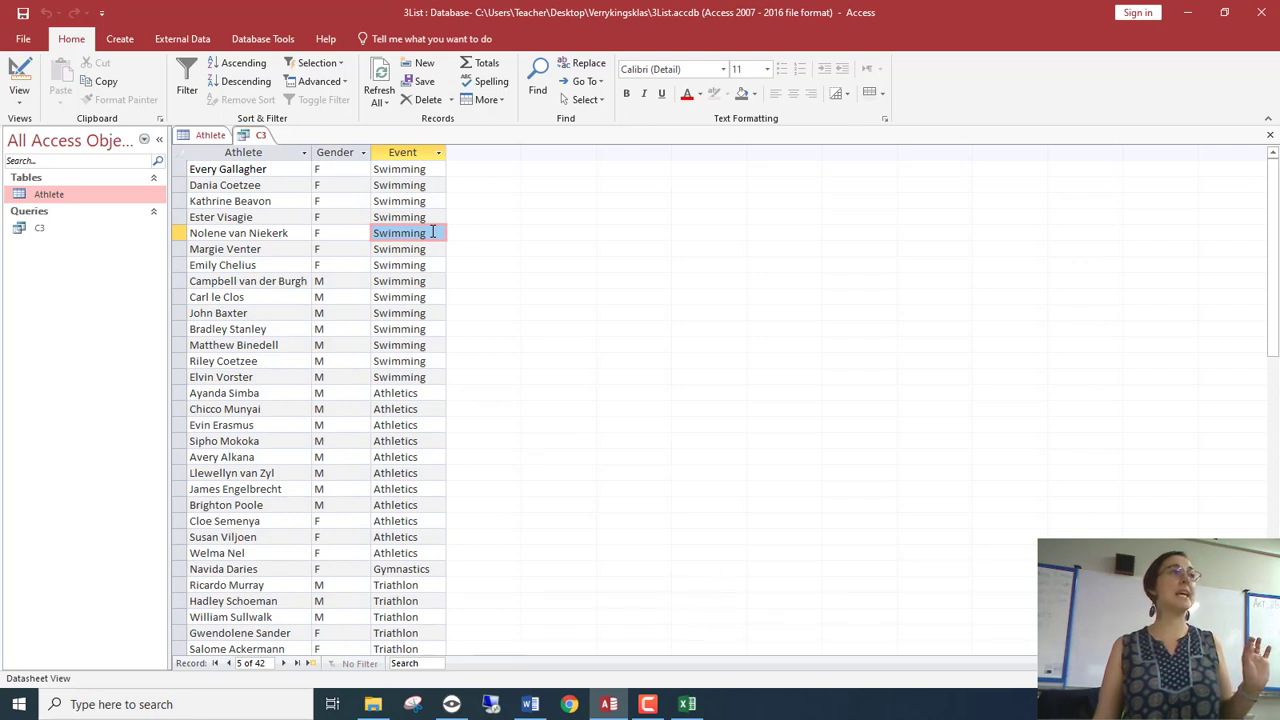
{"action": "left_click_drag", "start_coordinate": [432, 232], "coordinate": [372, 233]}
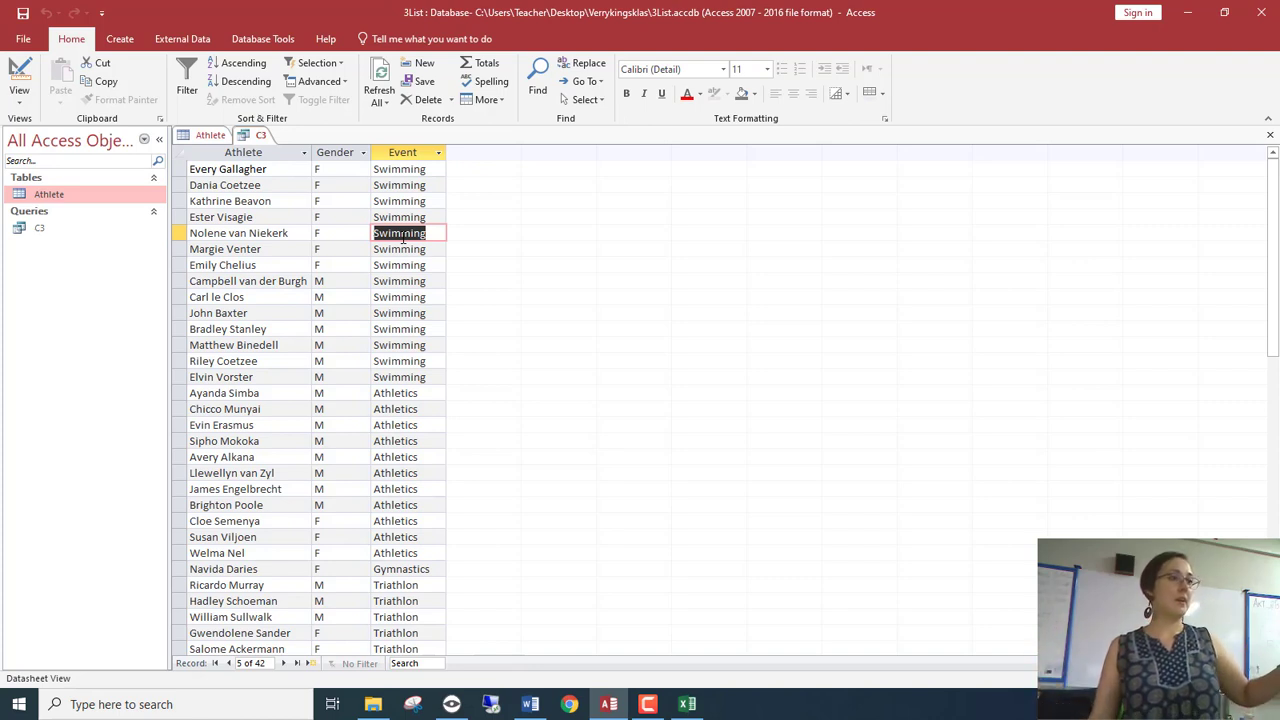
{"action": "left_click_drag", "start_coordinate": [318, 233], "coordinate": [372, 238]}
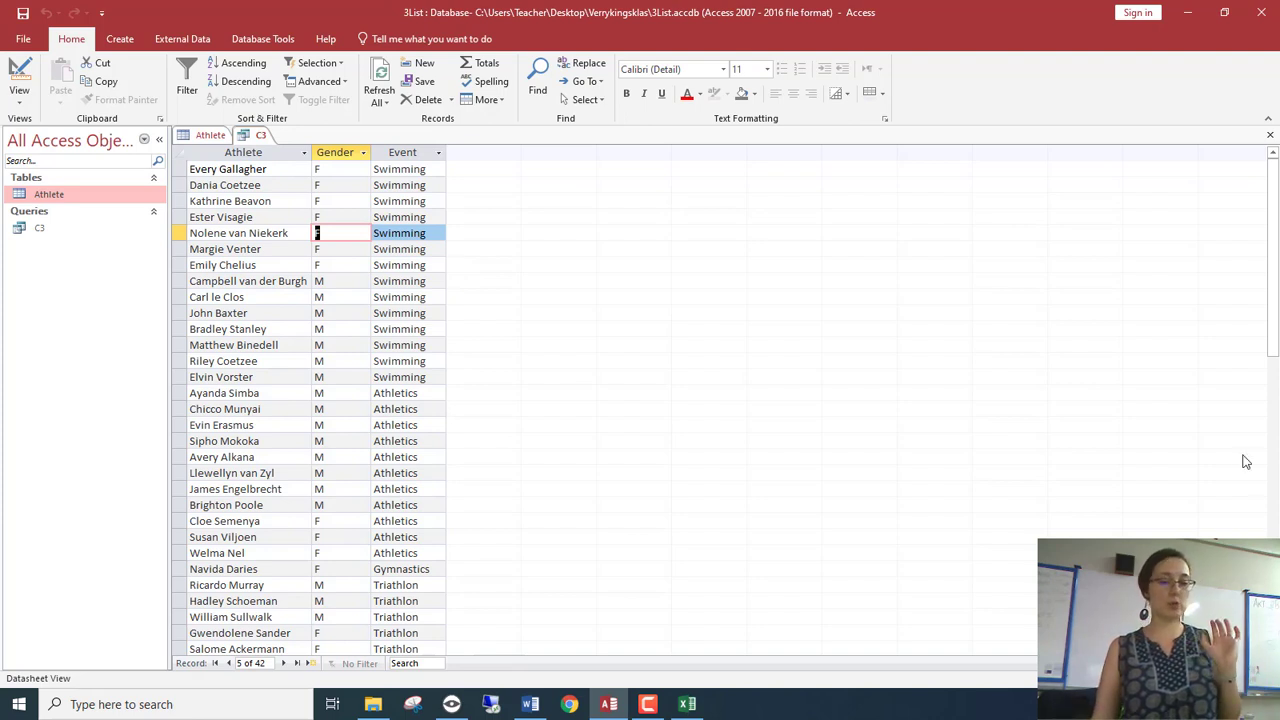
Switch the C3 query to Design View and go through its Athlete, Gender and Event fields in the design grid
{"action": "left_click", "coordinate": [1267, 678]}
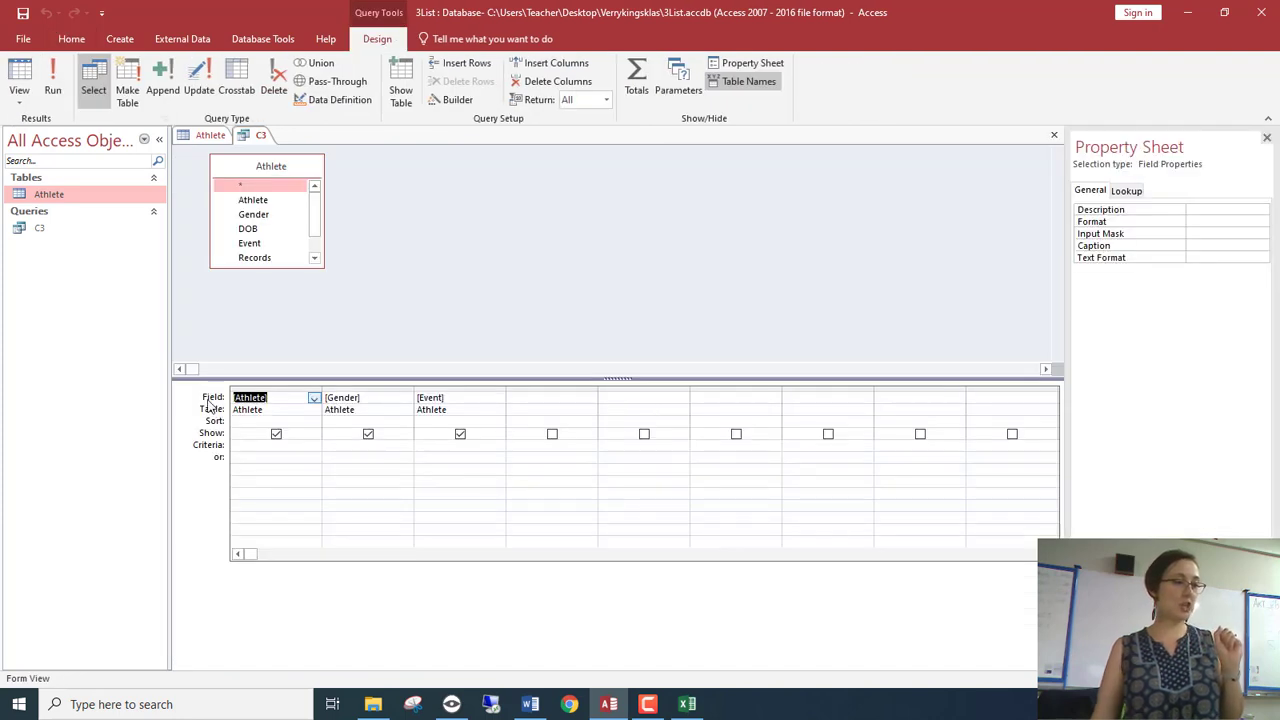
{"action": "left_click", "coordinate": [272, 398]}
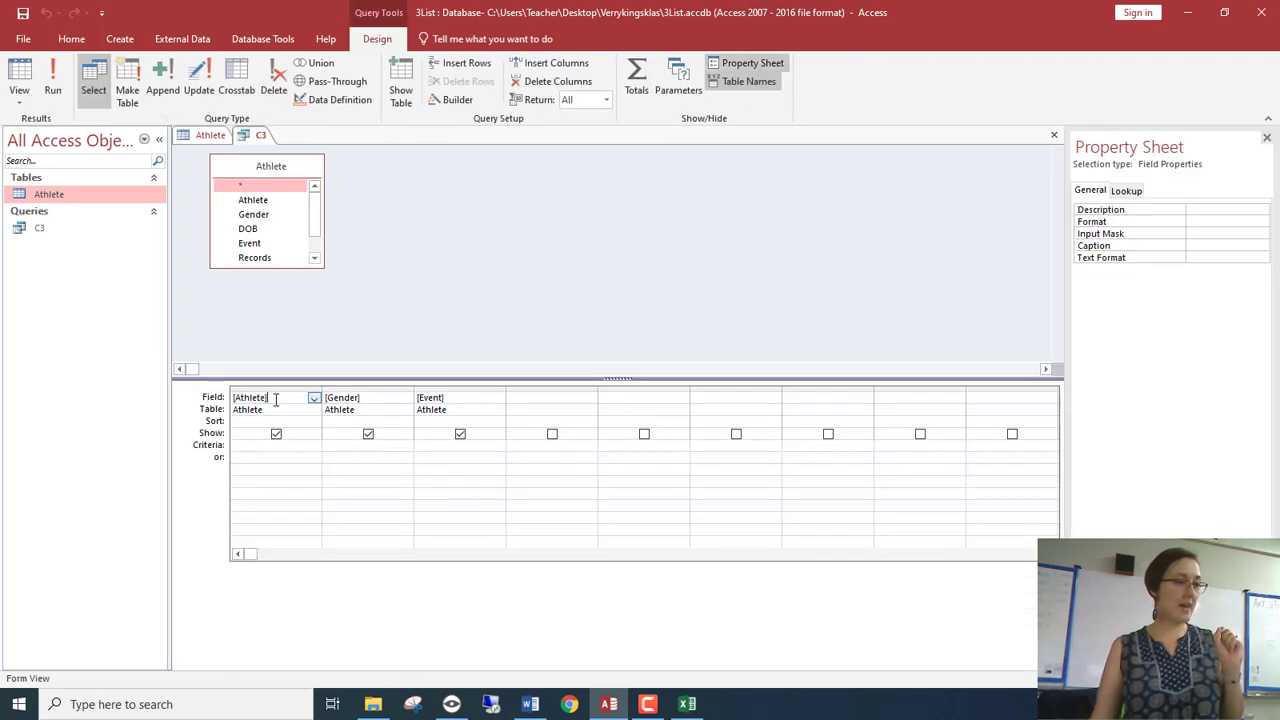
{"action": "left_click", "coordinate": [380, 398]}
{"action": "left_click", "coordinate": [472, 402]}
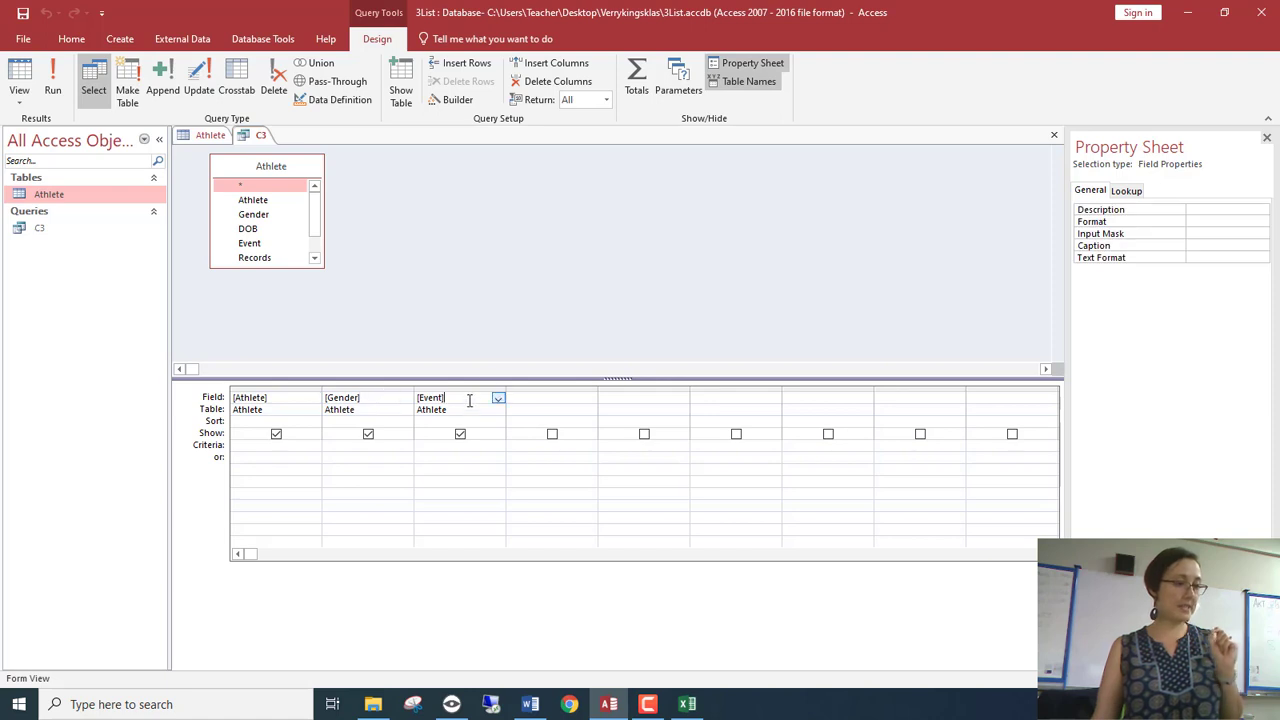
Go through the Table and Sort cells of the Athlete, Gender and Event columns in the design grid
{"action": "left_click", "coordinate": [270, 410]}
{"action": "left_click", "coordinate": [355, 409]}
{"action": "left_click", "coordinate": [464, 408]}
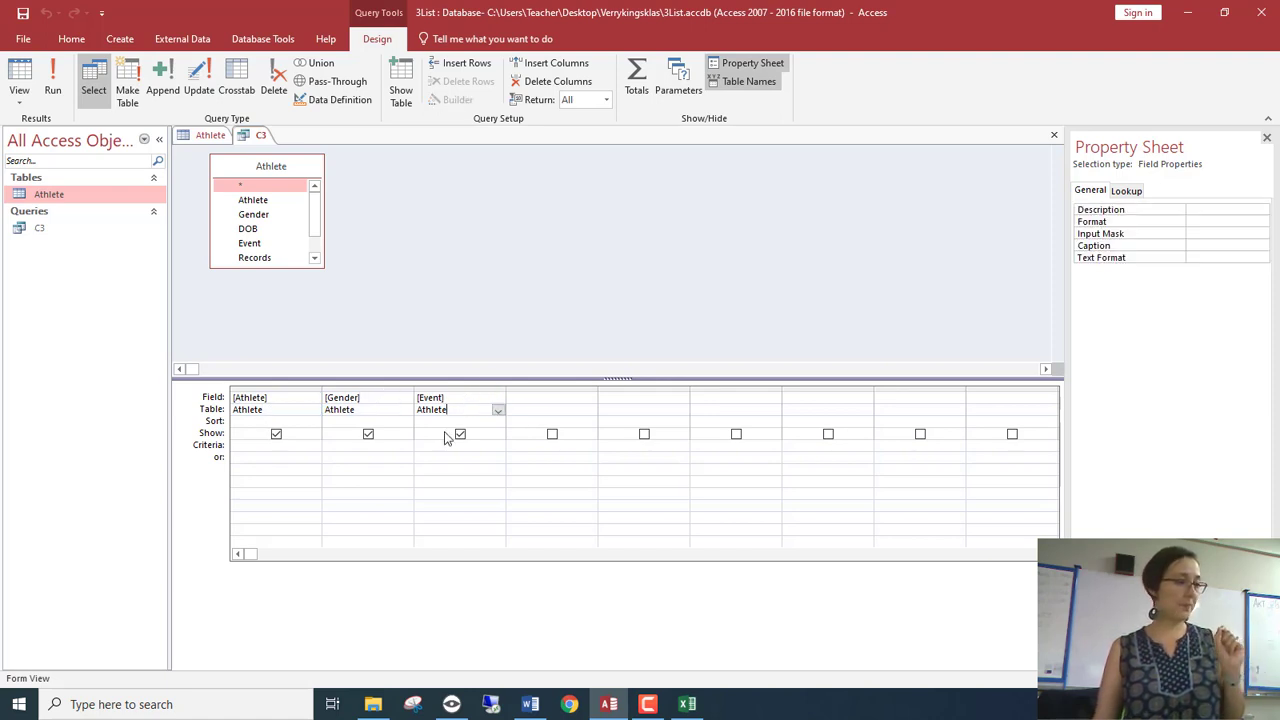
{"action": "left_click", "coordinate": [259, 419]}
{"action": "left_click", "coordinate": [332, 422]}
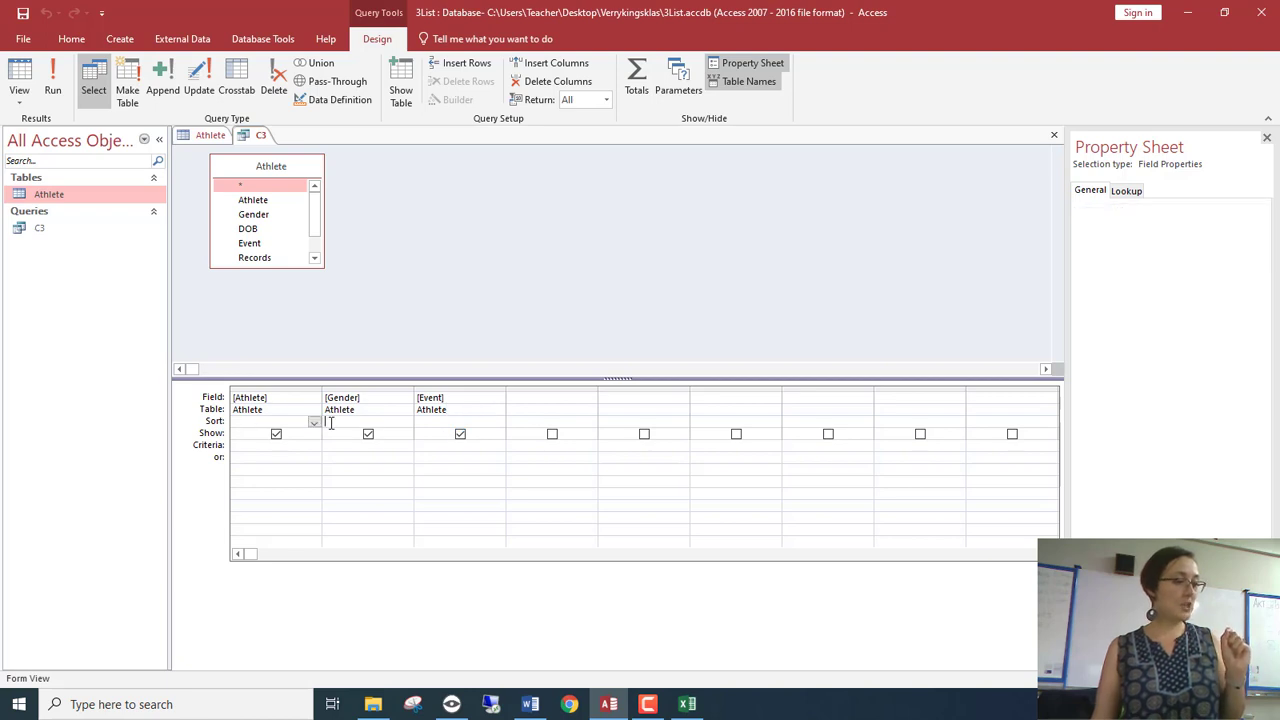
{"action": "left_click", "coordinate": [434, 422]}
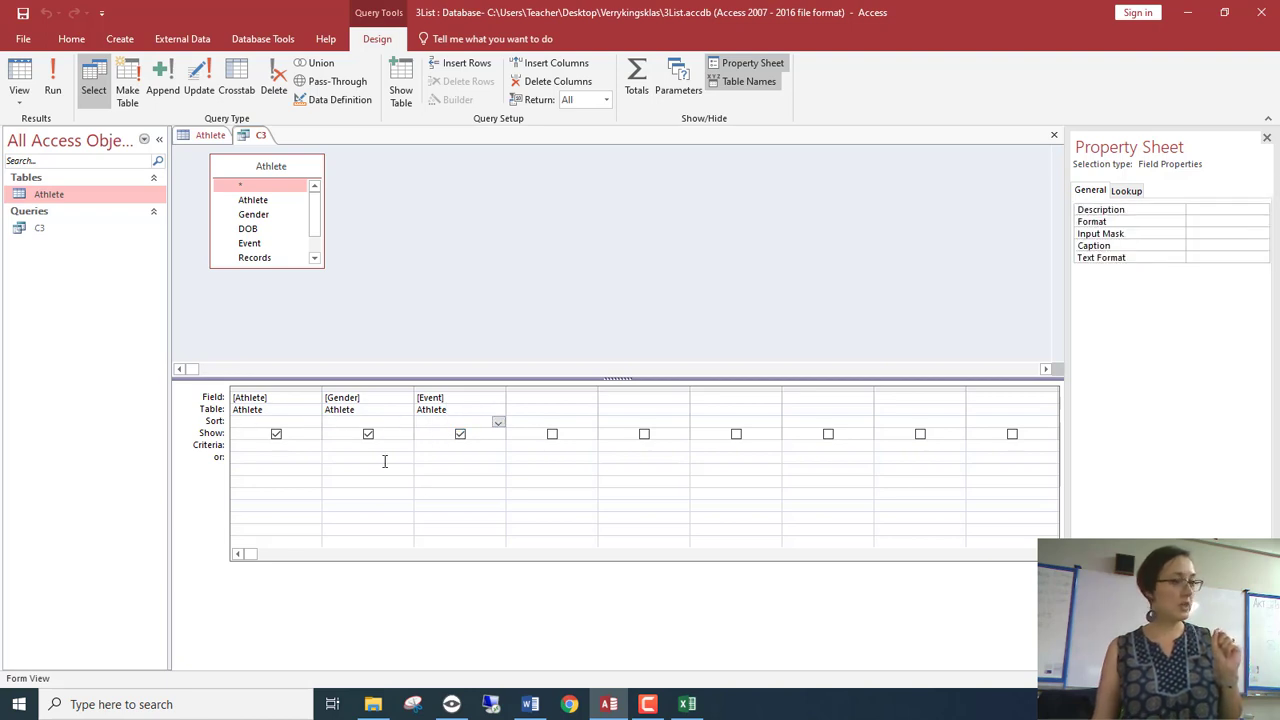
Try switching the Athlete field's Show option off and on, and examine the Show and Criteria rows of the design grid
{"action": "left_click", "coordinate": [292, 436]}
{"action": "left_click", "coordinate": [292, 436]}
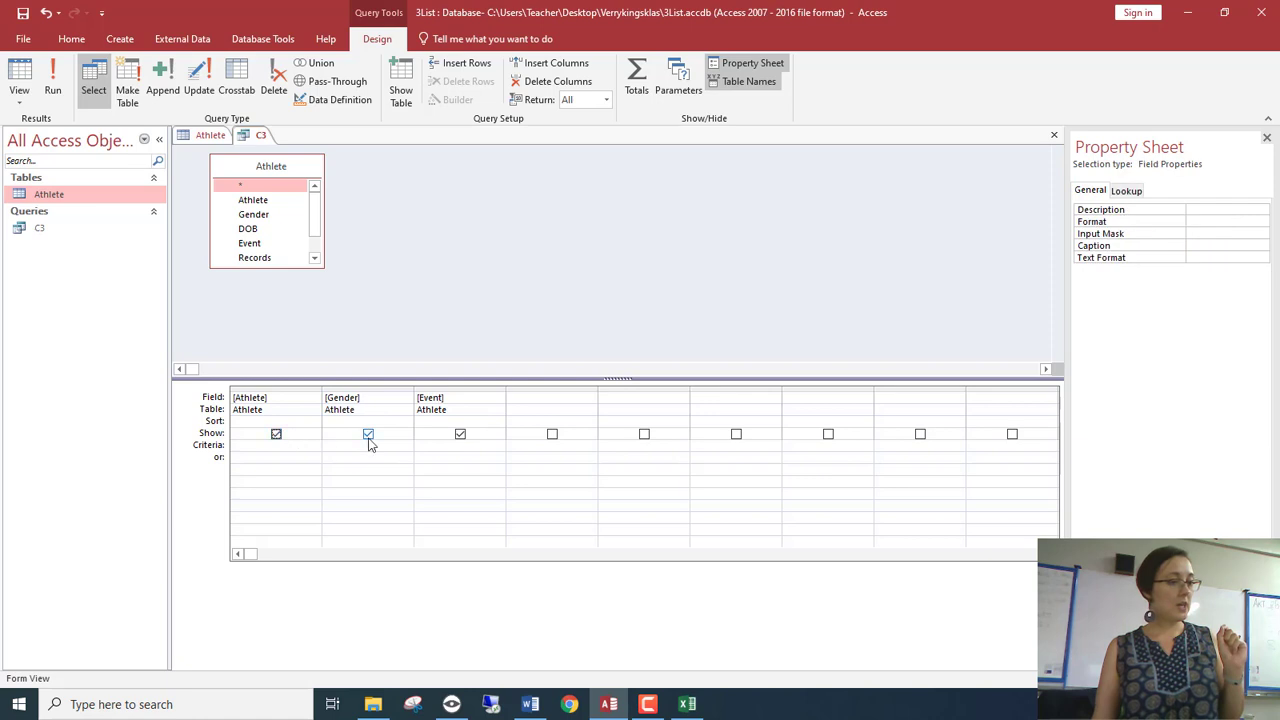
{"action": "left_click", "coordinate": [487, 449]}
{"action": "left_click", "coordinate": [293, 452]}
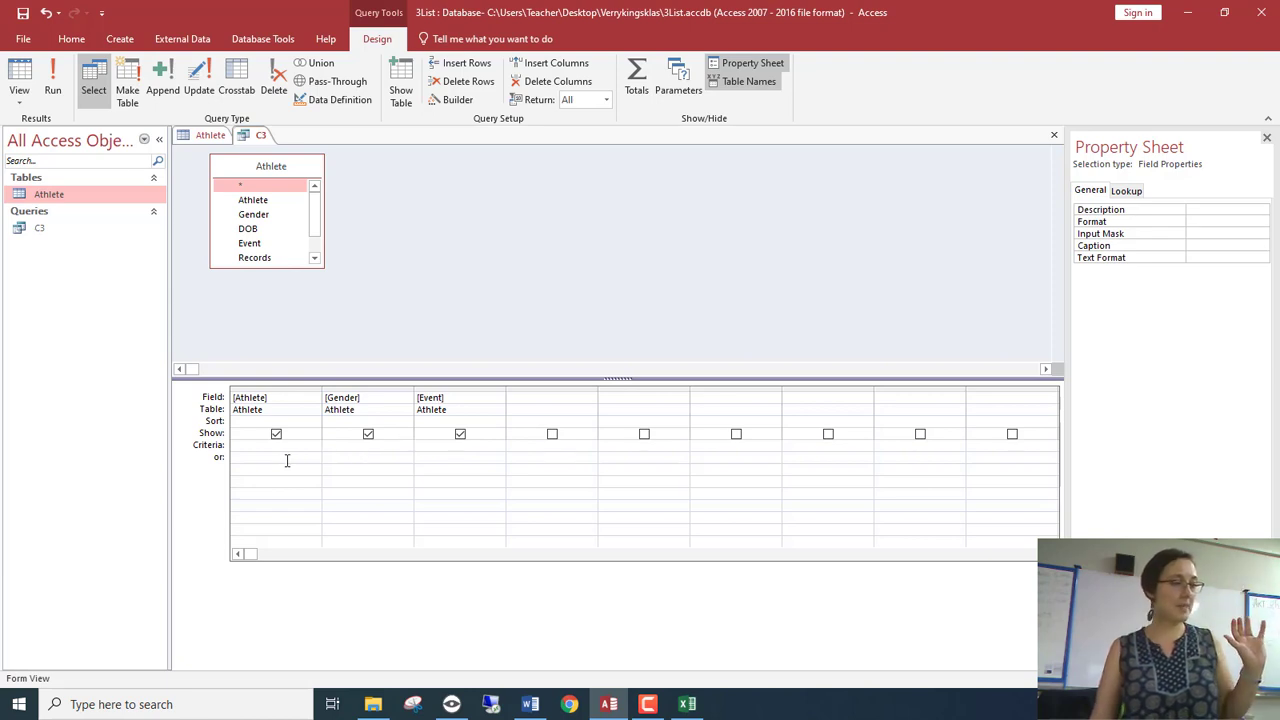
{"action": "left_click", "coordinate": [232, 446]}
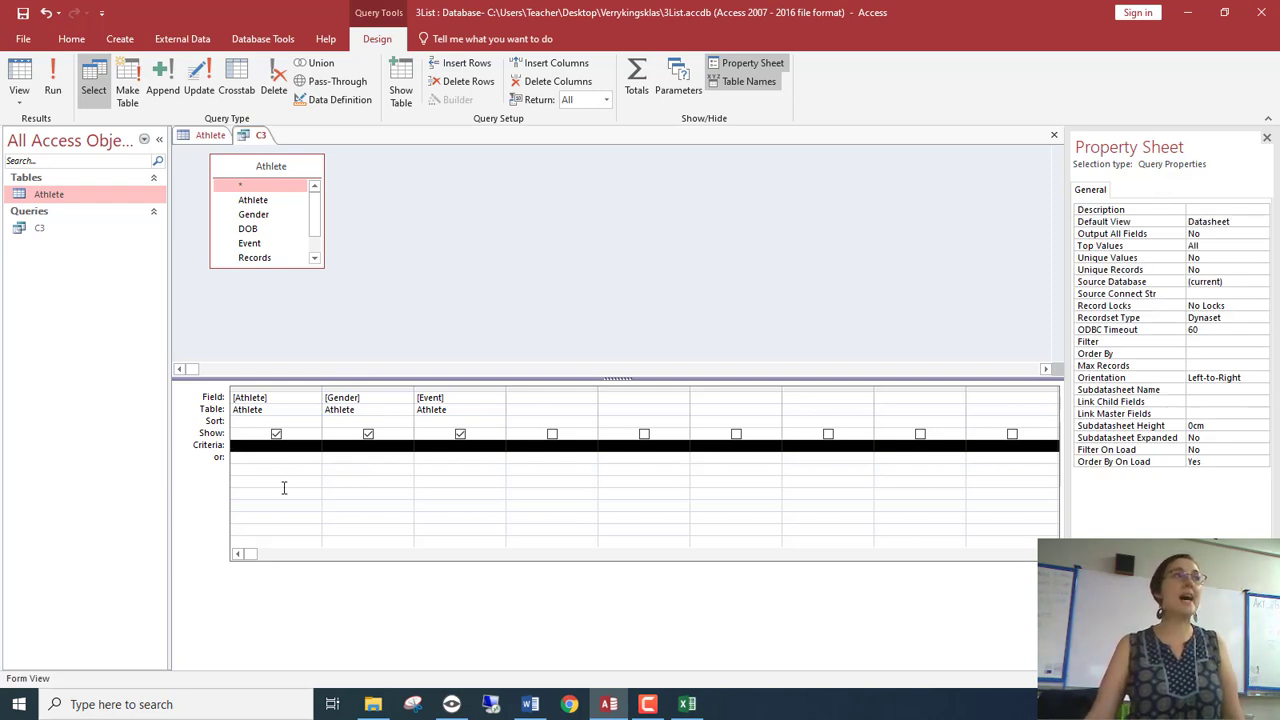
Set the Gender field's criterion to F and run the C3 query
{"action": "left_click", "coordinate": [370, 446]}
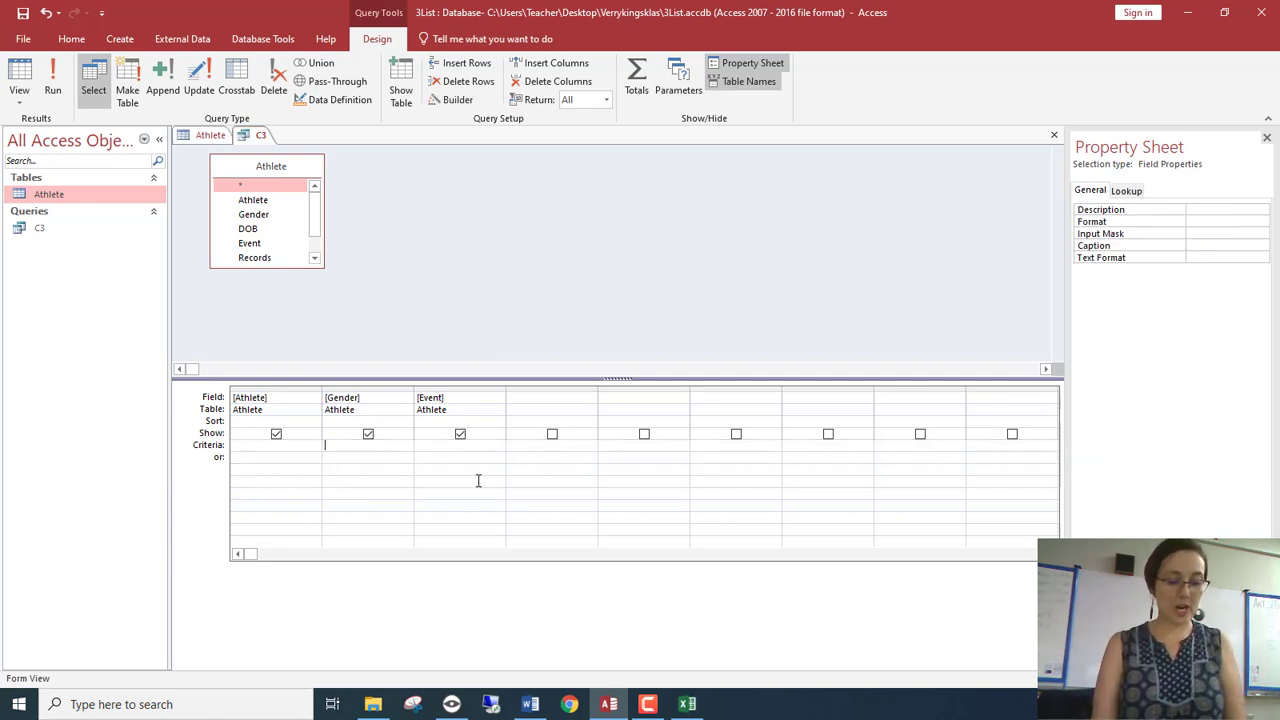
{"action": "type", "text": "F"}
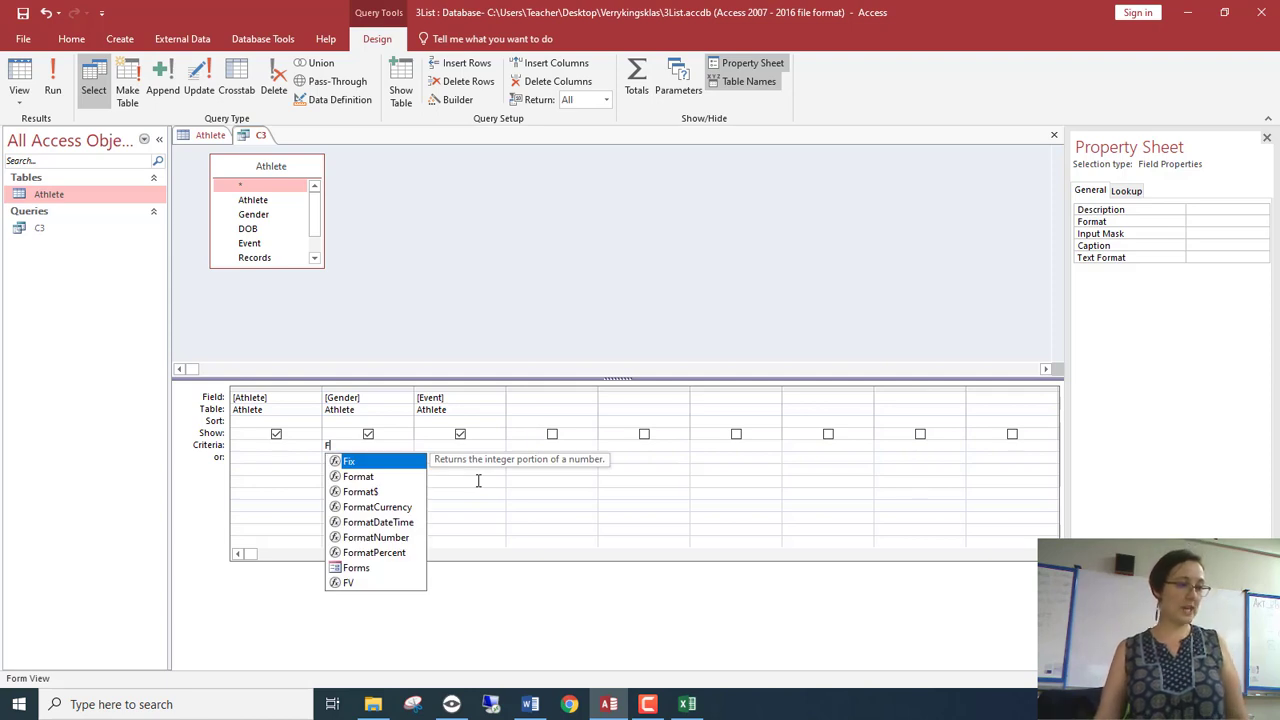
{"action": "left_click", "coordinate": [478, 481]}
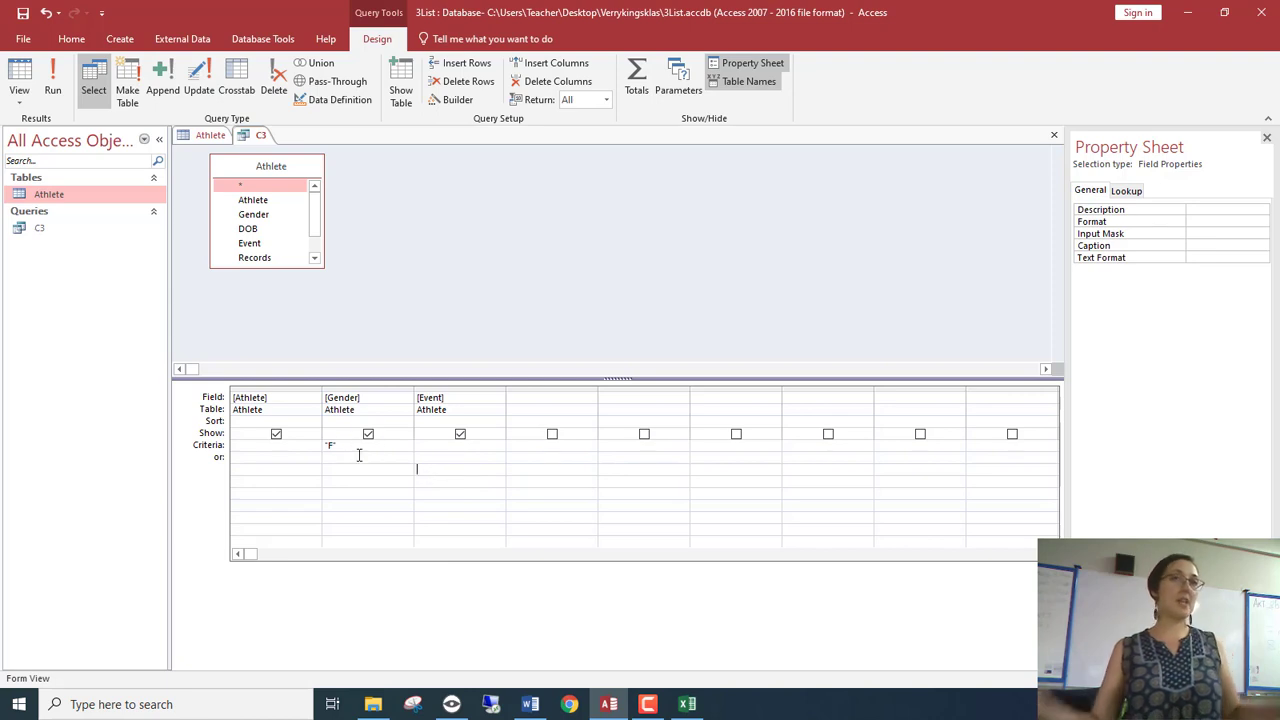
{"action": "left_click", "coordinate": [53, 85]}
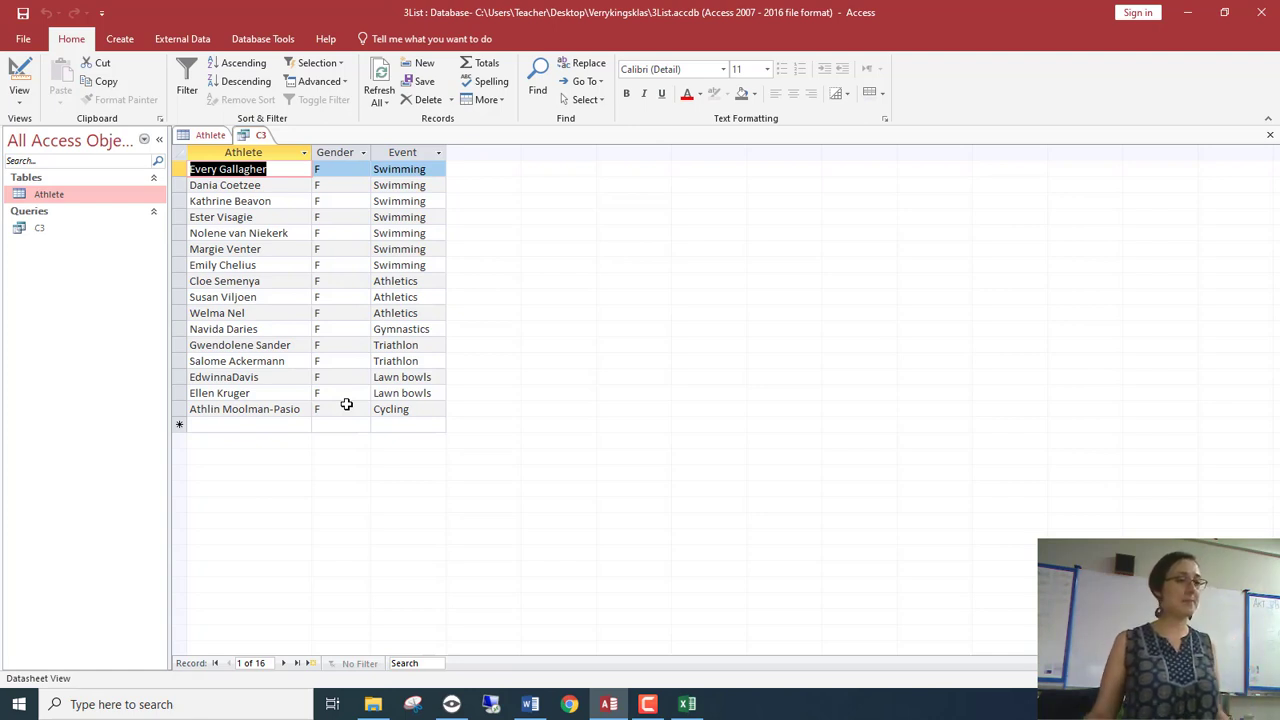
Copy the Swimming value from the Event column of the seventh record in the C3 results
{"action": "left_click_drag", "start_coordinate": [437, 264], "coordinate": [366, 264]}
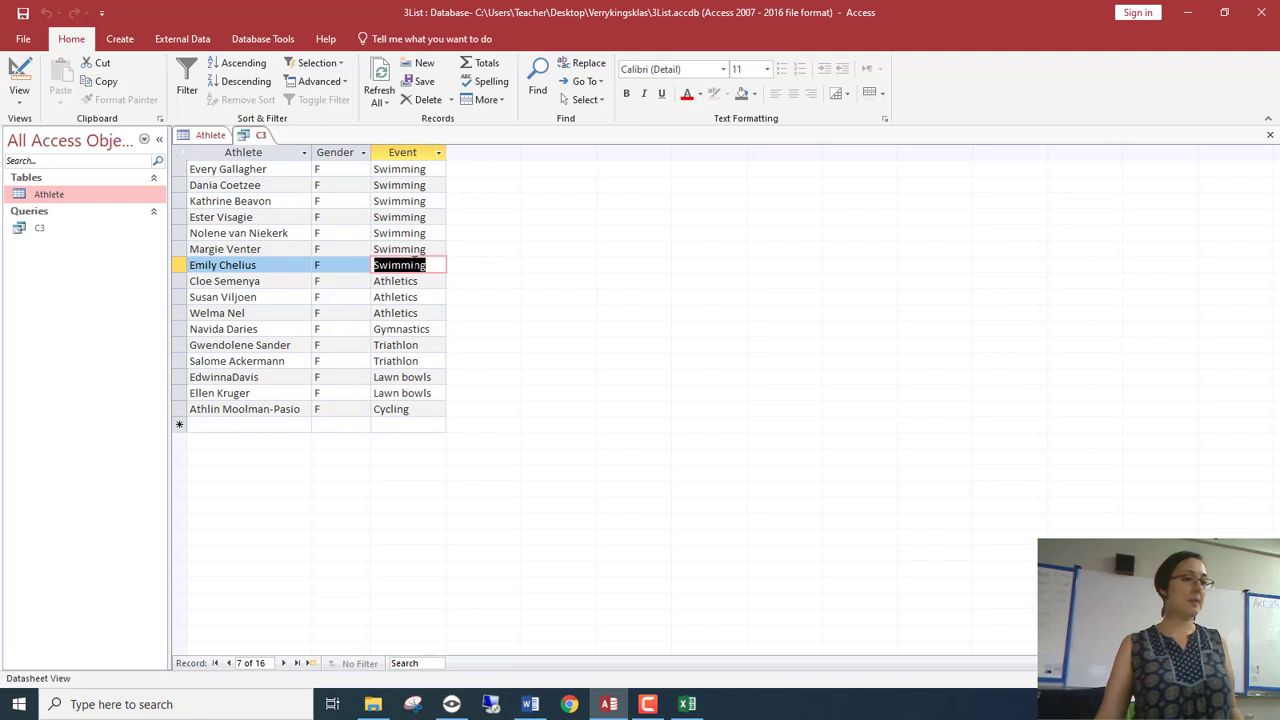
{"action": "right_click", "coordinate": [414, 264]}
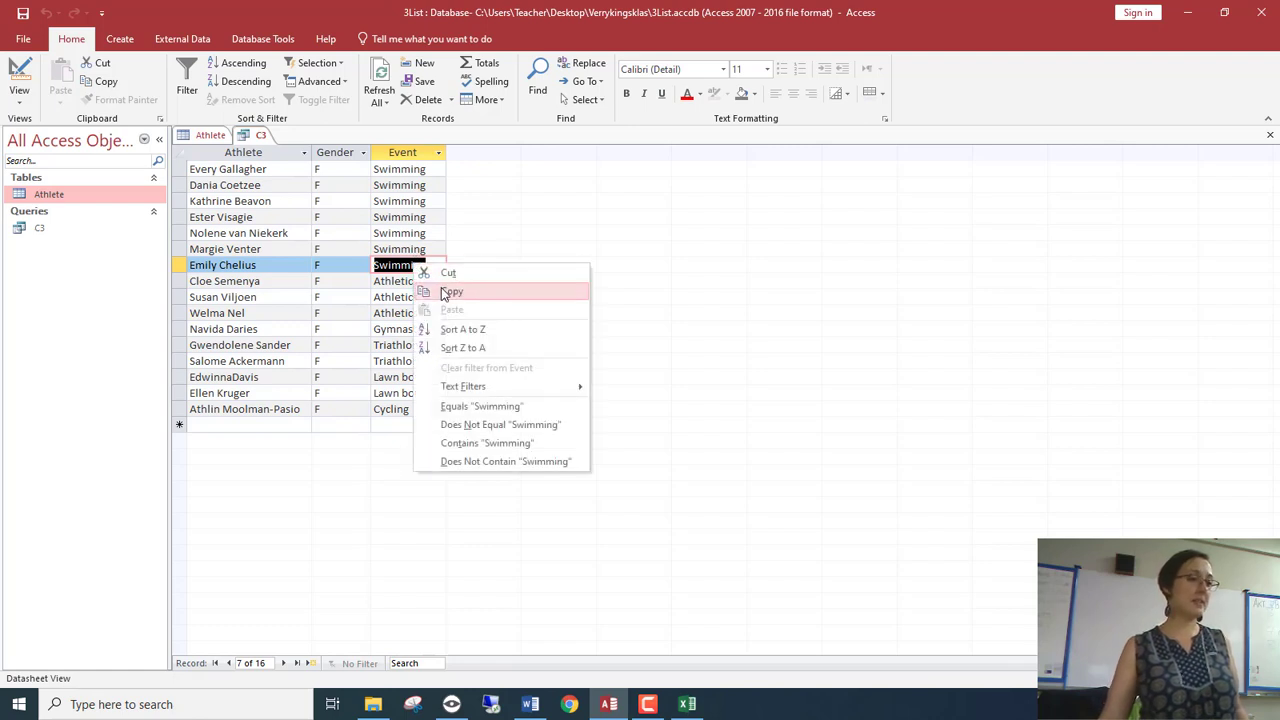
{"action": "left_click", "coordinate": [449, 292]}
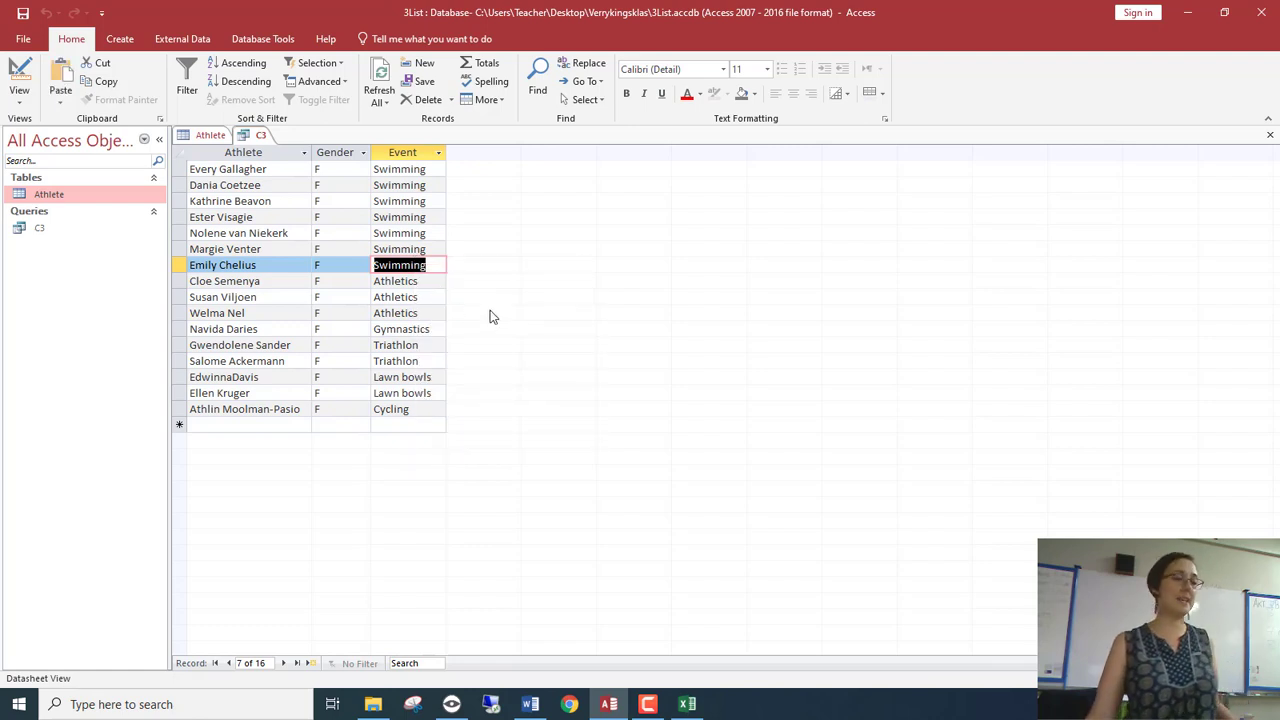
Return C3 to Design View, try Female as the Gender criterion, and run the query
{"action": "left_click", "coordinate": [30, 88]}
{"action": "left_click", "coordinate": [368, 446]}
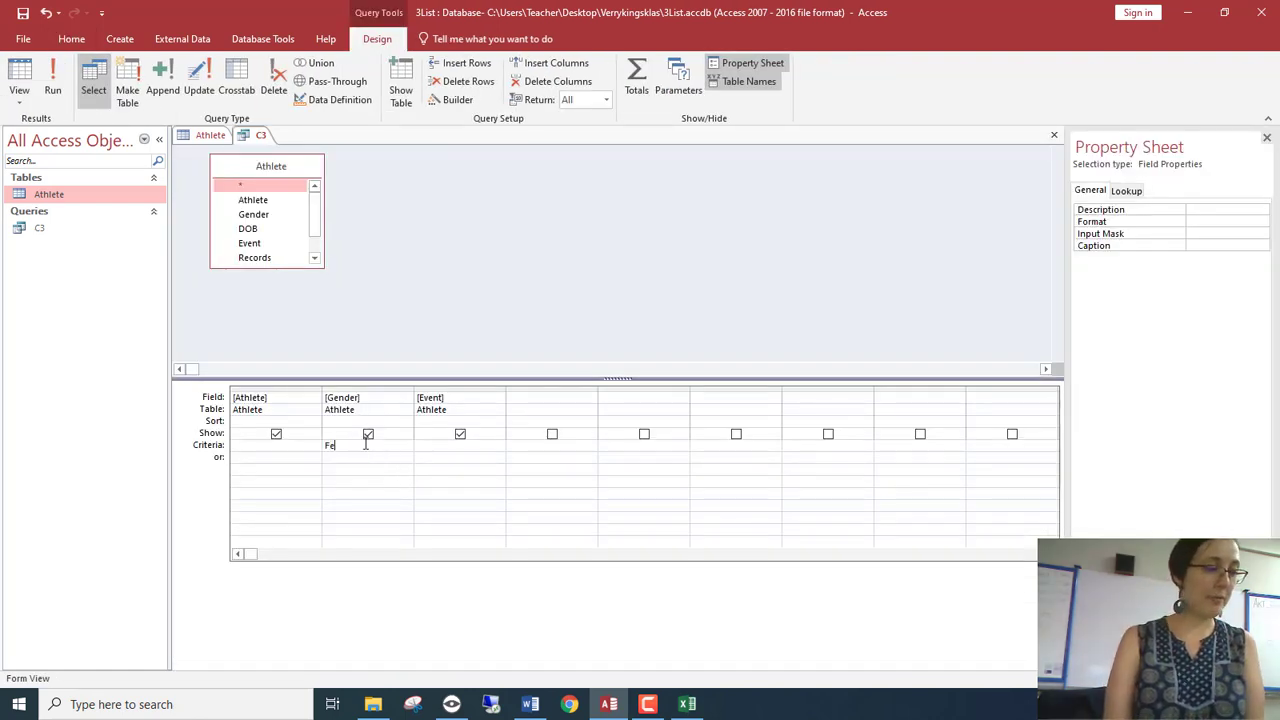
{"action": "left_click", "coordinate": [52, 85]}
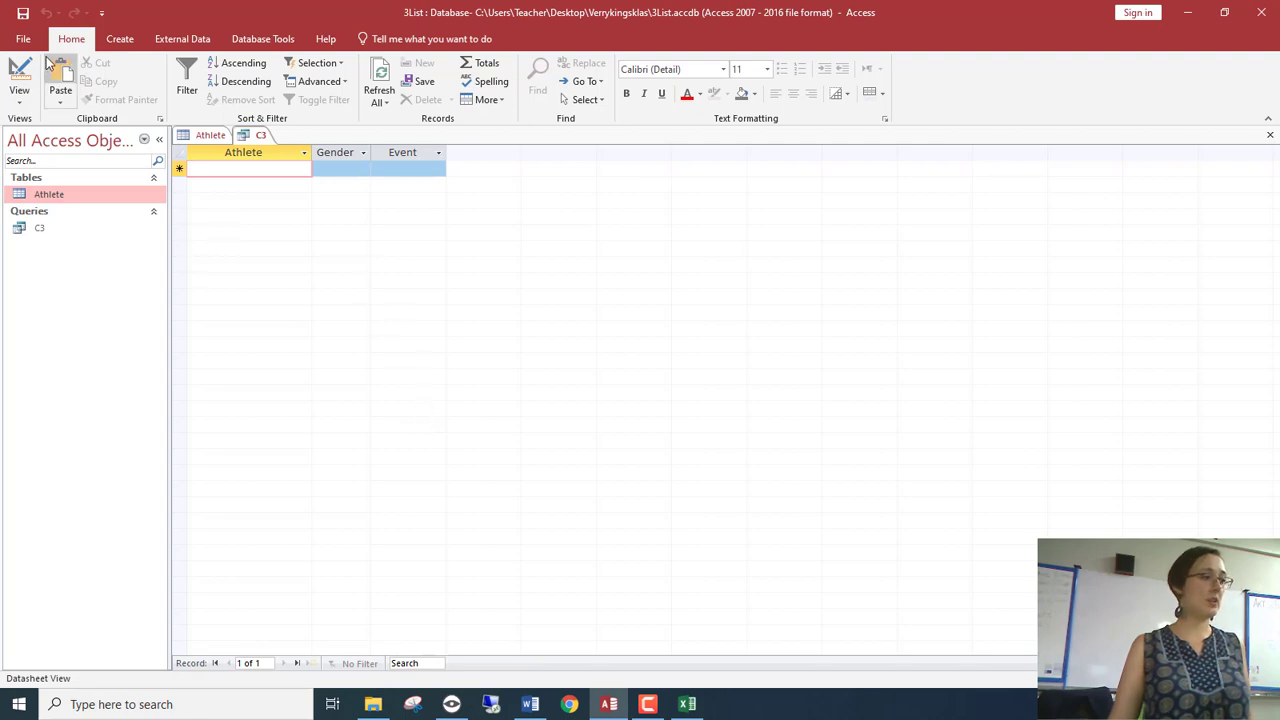
Replace the Gender criterion with F in Design View and run the C3 query again
{"action": "left_click", "coordinate": [19, 72]}
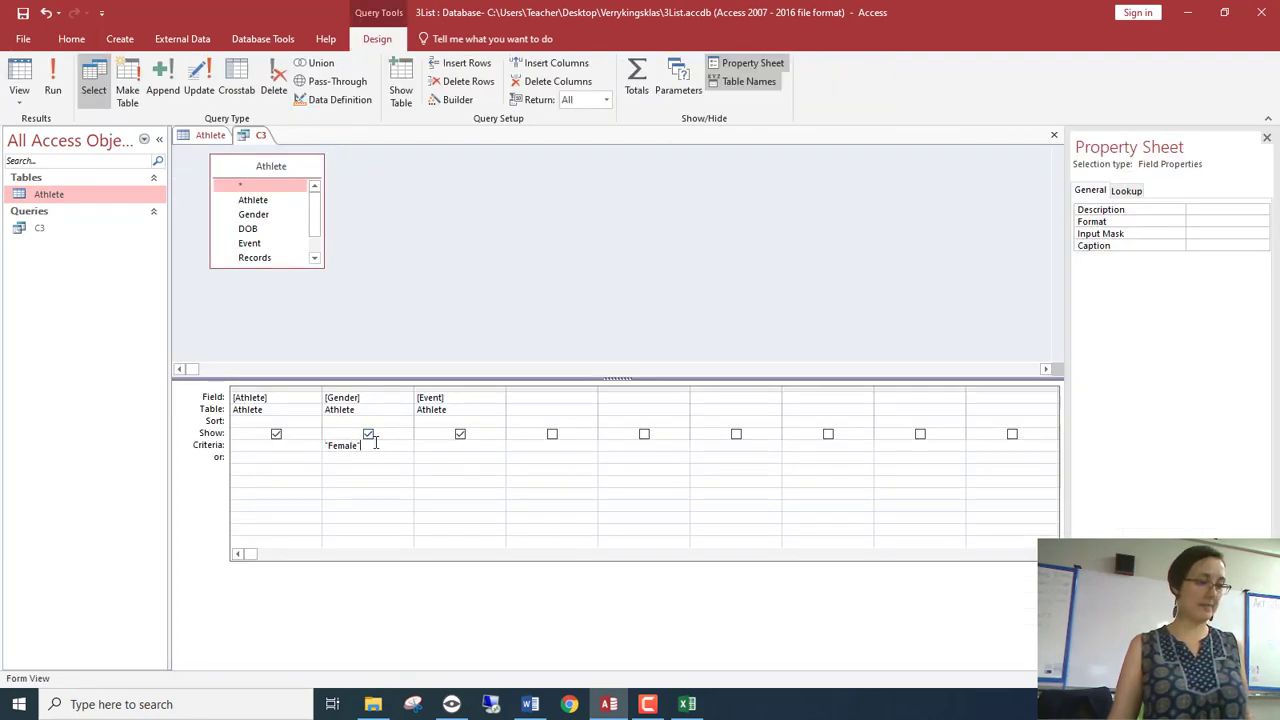
{"action": "left_click_drag", "start_coordinate": [375, 443], "coordinate": [222, 440]}
{"action": "type", "text": "F"}
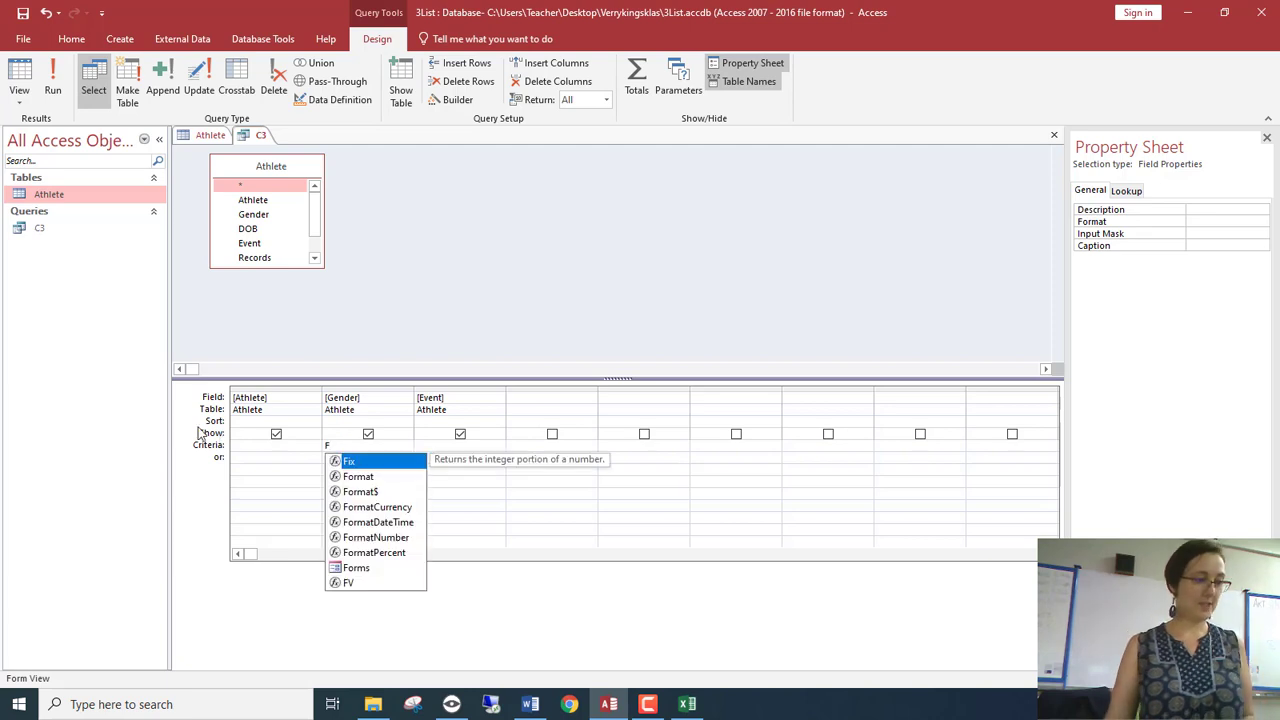
{"action": "left_click", "coordinate": [546, 500]}
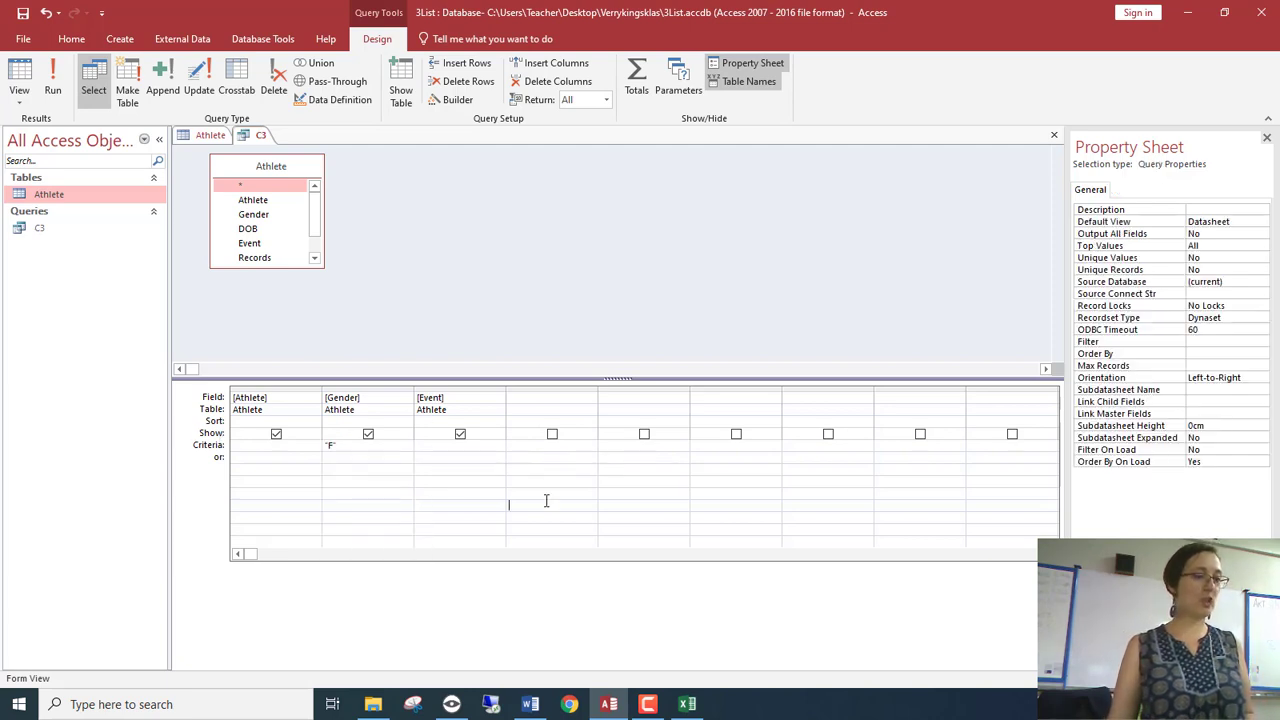
{"action": "left_click", "coordinate": [481, 443]}
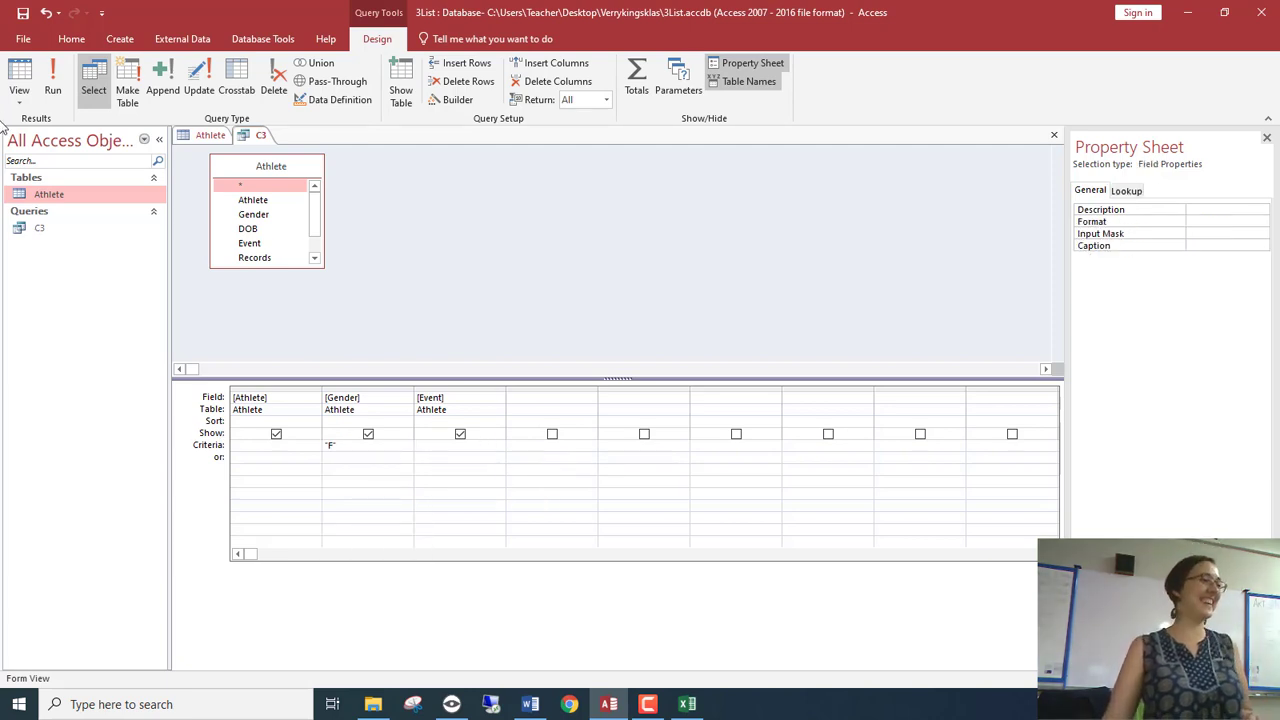
{"action": "left_click", "coordinate": [50, 100]}
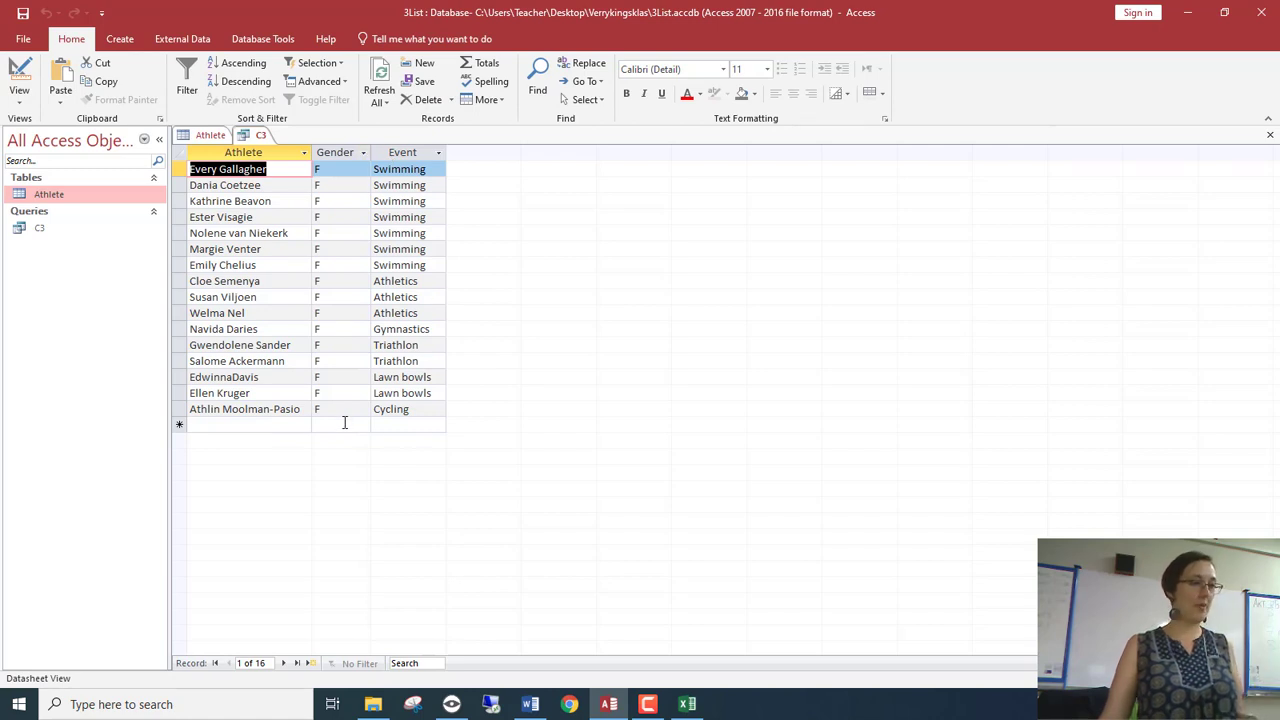
In Design View, add Swimming as the Event criterion on the same Criteria row as F, and view the results
{"action": "left_click", "coordinate": [19, 72]}
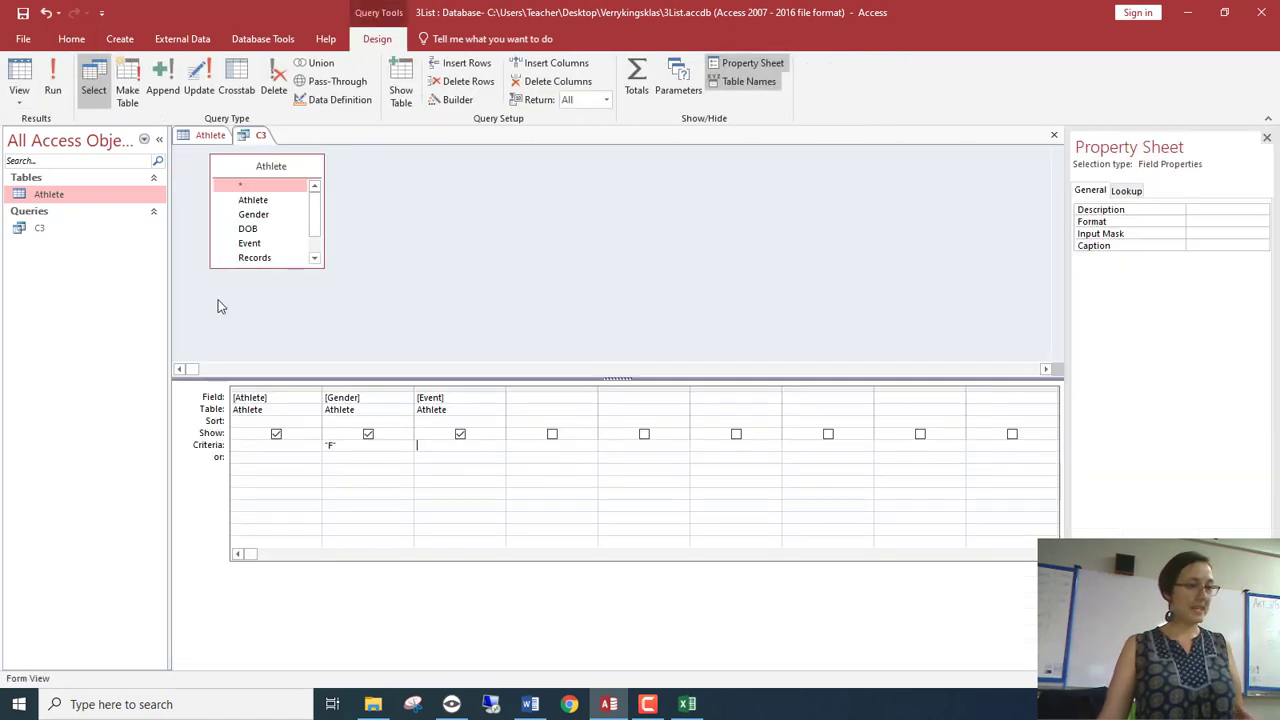
{"action": "left_click", "coordinate": [233, 446]}
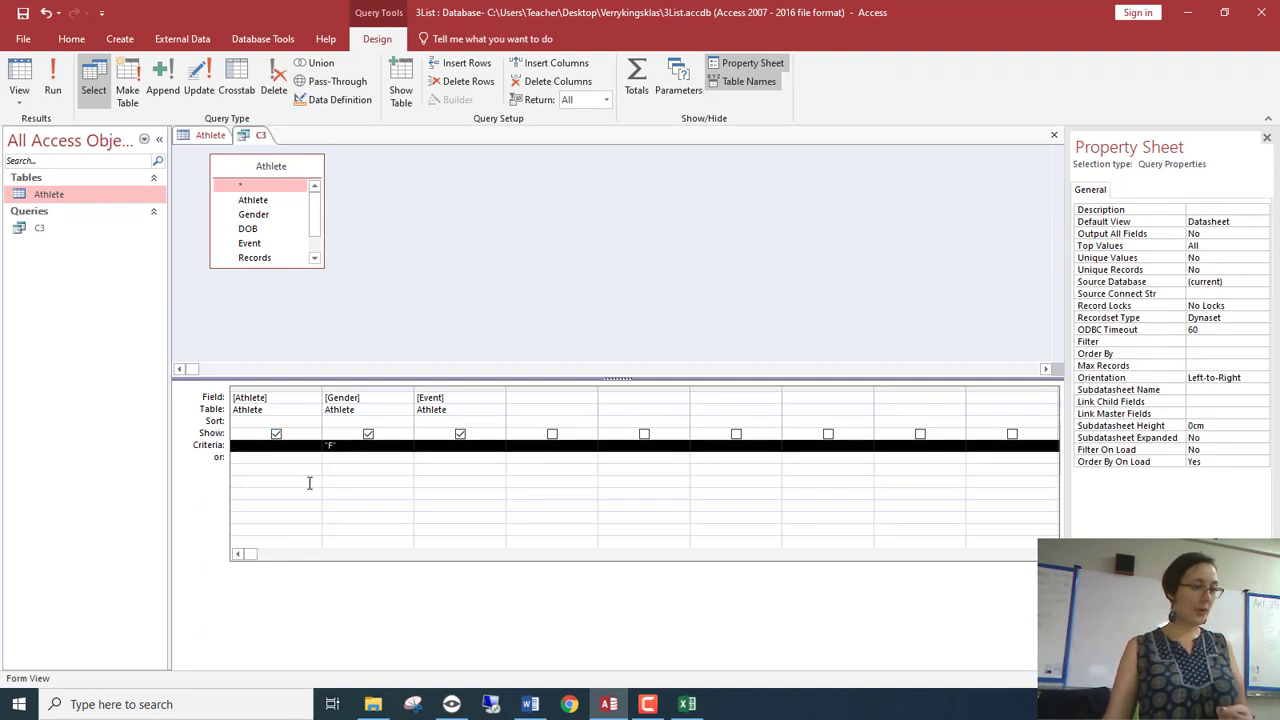
{"action": "left_click", "coordinate": [479, 448]}
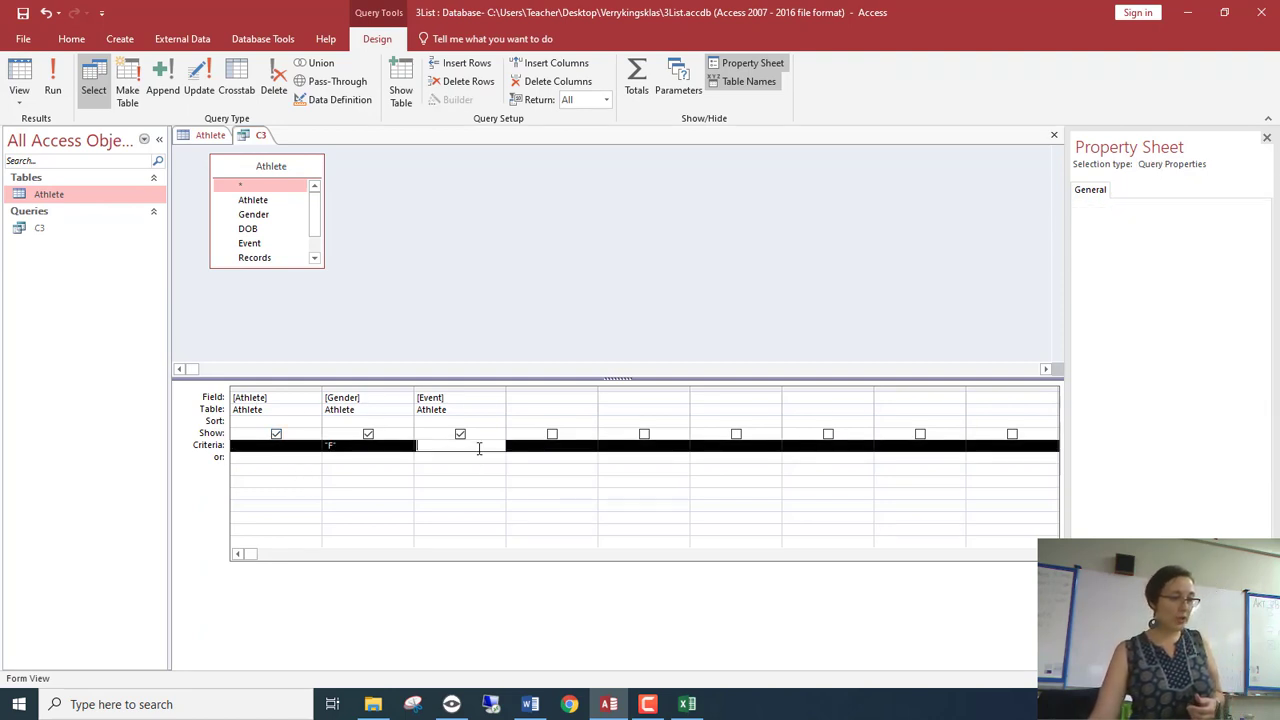
{"action": "type", "text": "Swimming"}
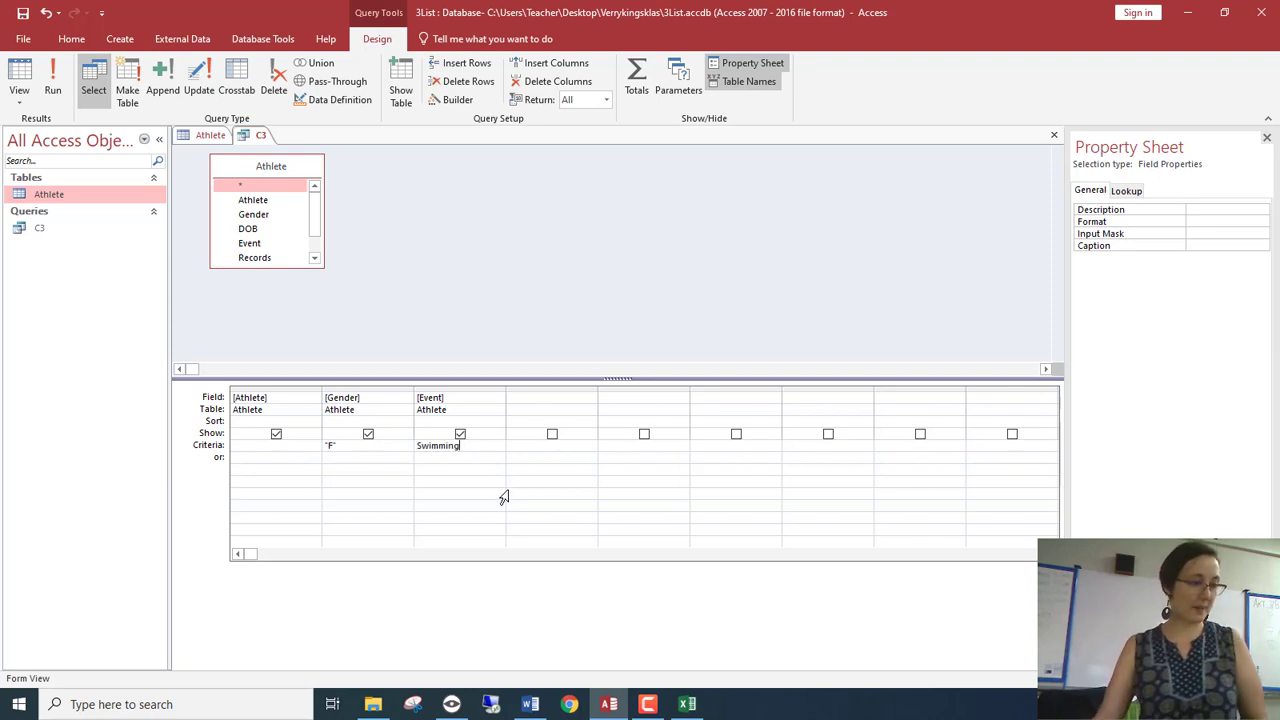
{"action": "left_click", "coordinate": [492, 457]}
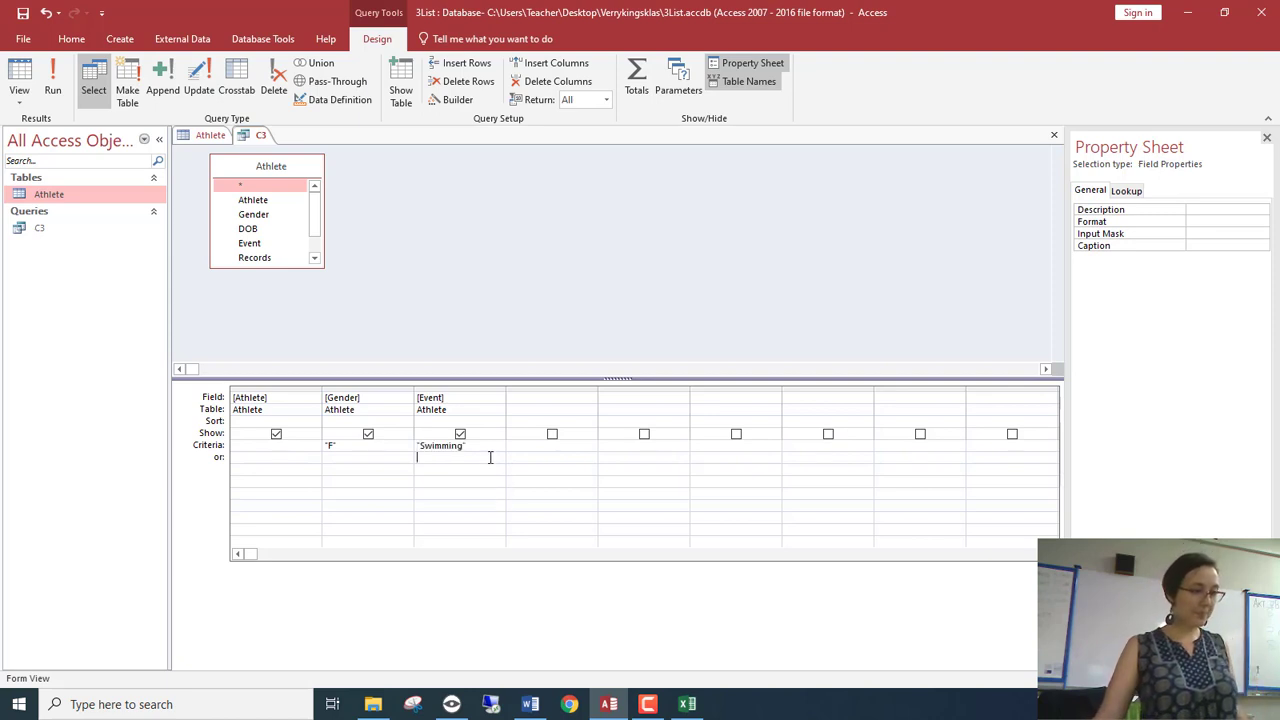
{"action": "left_click", "coordinate": [389, 445]}
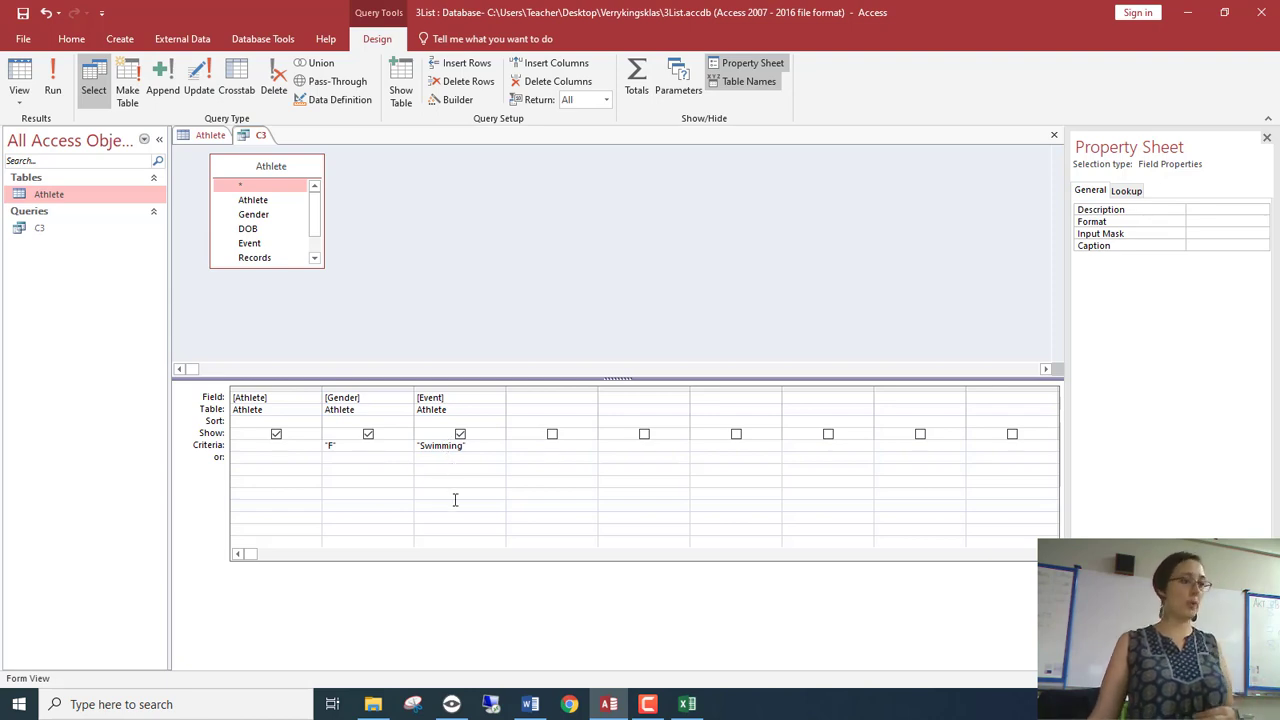
{"action": "left_click", "coordinate": [19, 80]}
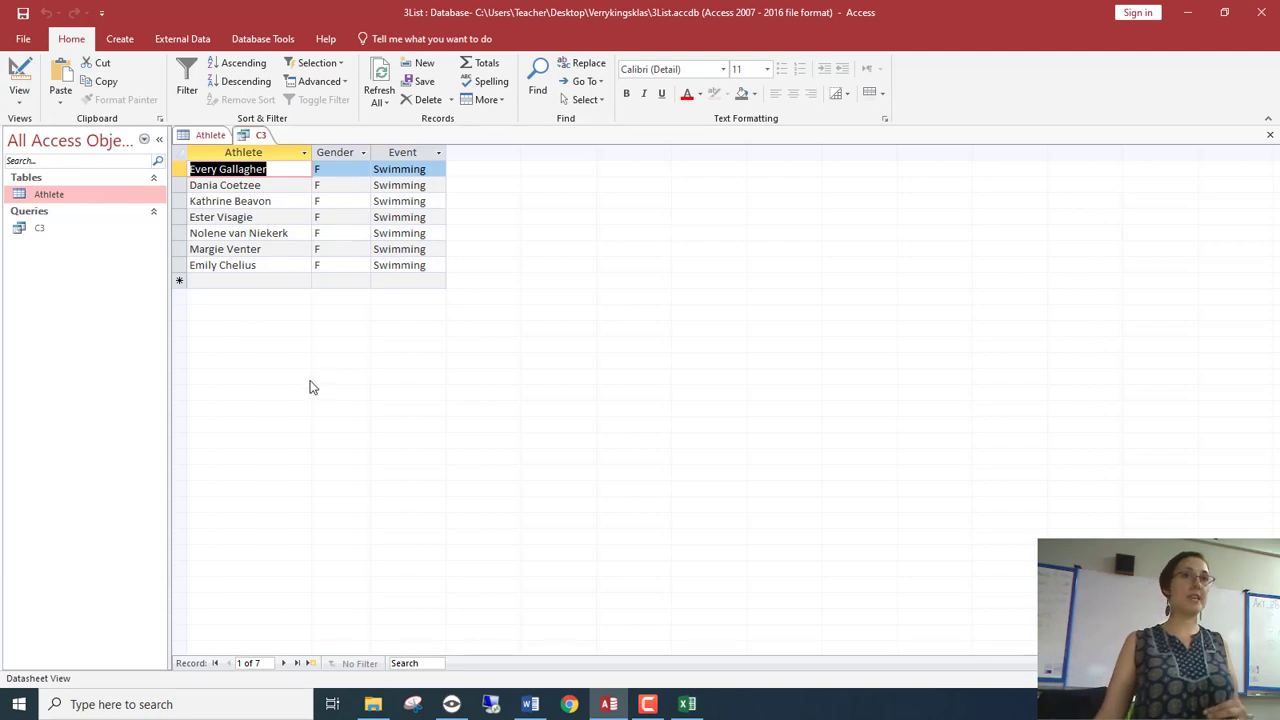
In Design View, remove Swimming from the Event field's Criteria row and enter it in the or row instead
{"action": "left_click", "coordinate": [19, 80]}
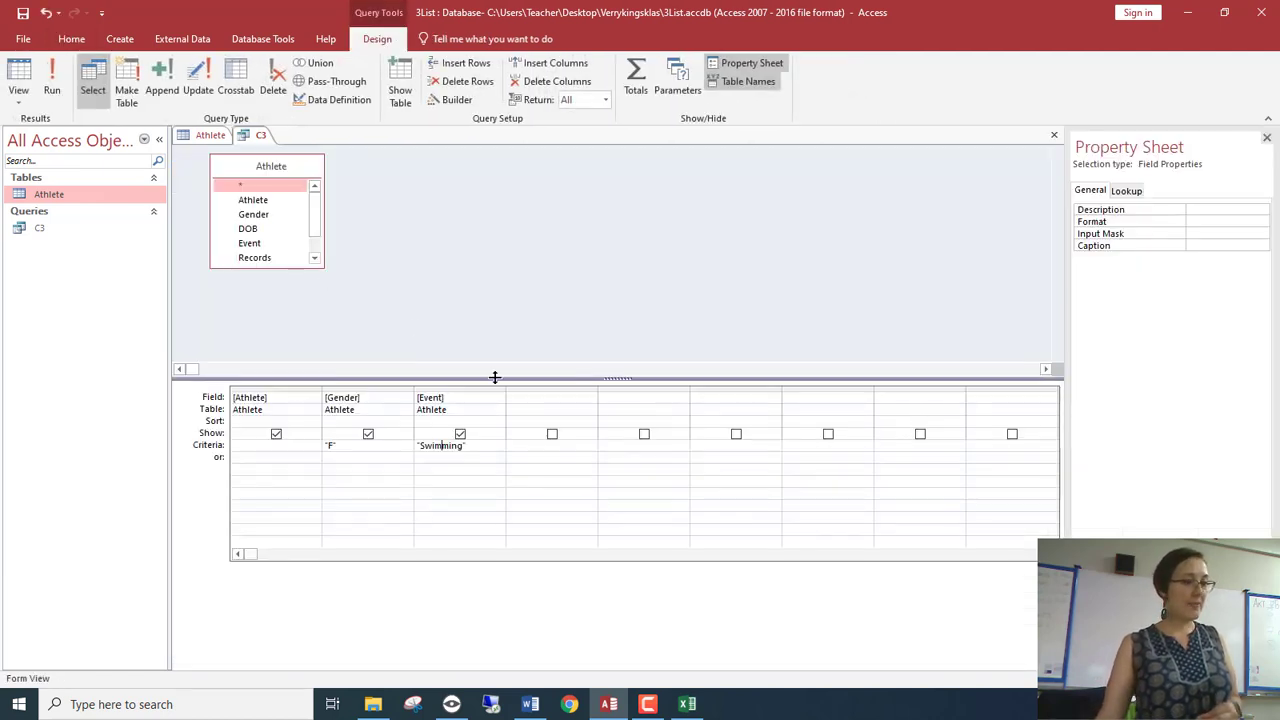
{"action": "left_click", "coordinate": [405, 444]}
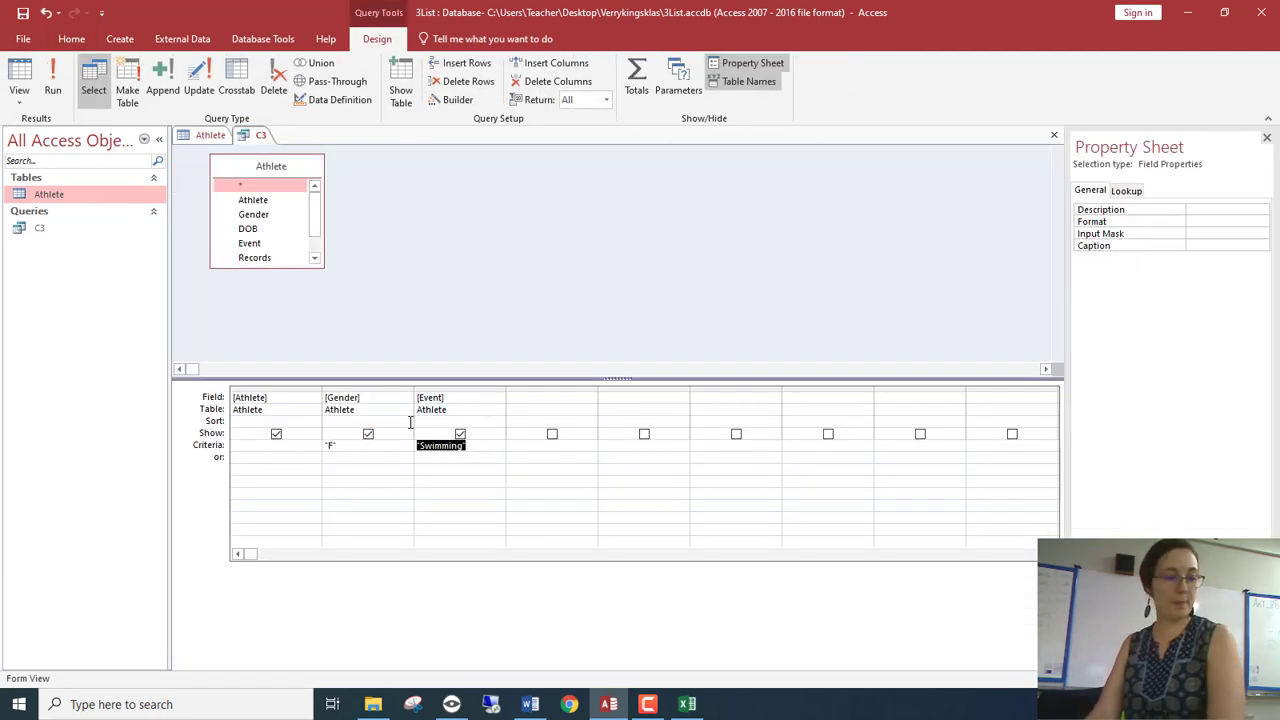
{"action": "key", "text": "Delete"}
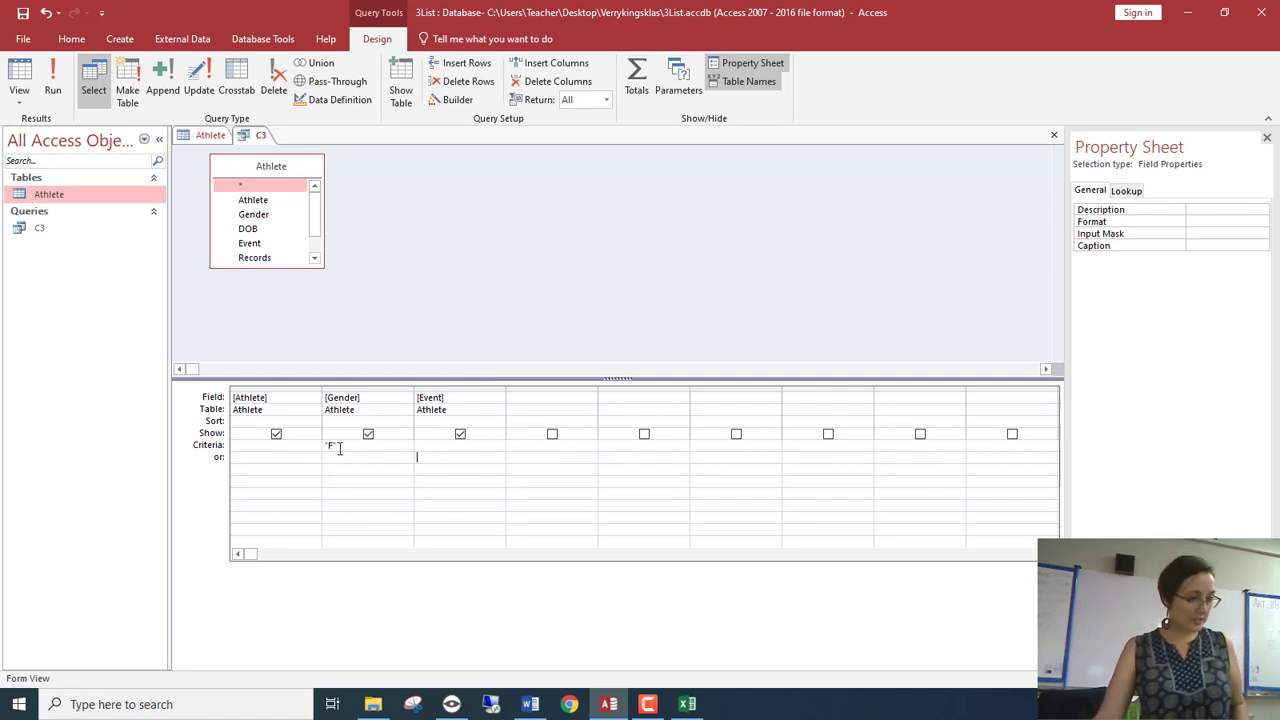
{"action": "left_click", "coordinate": [231, 460]}
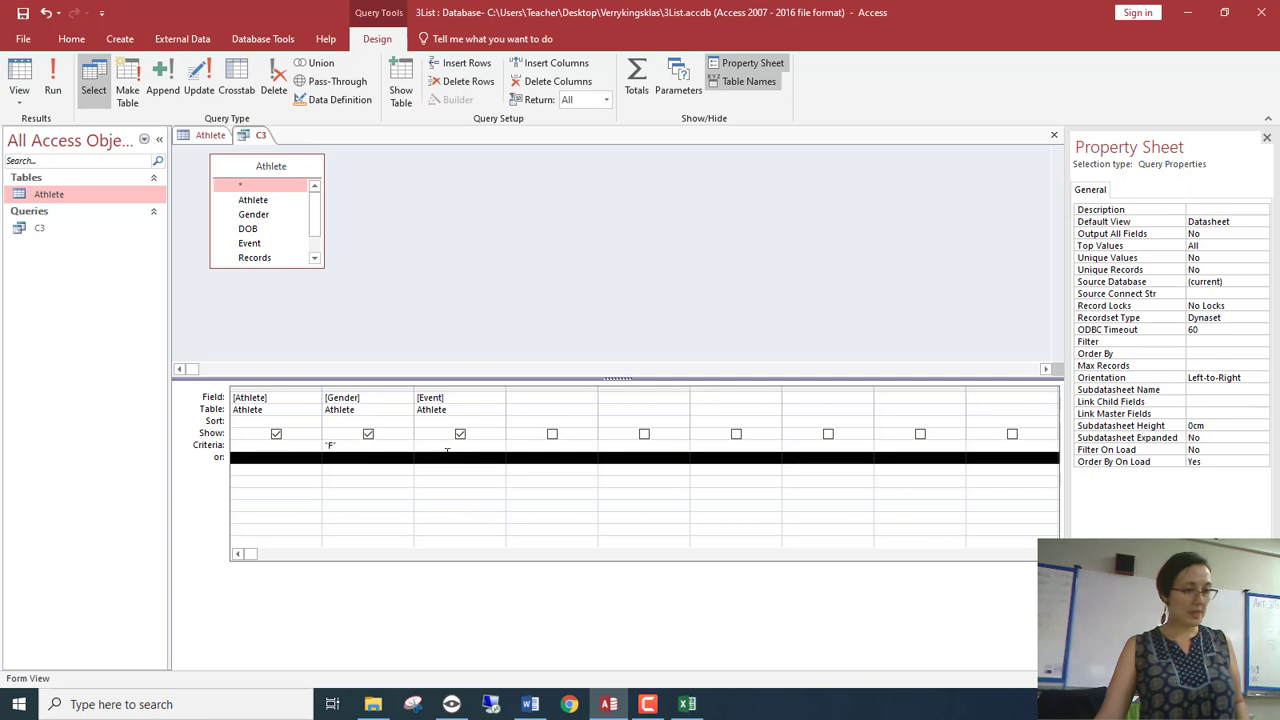
{"action": "left_click", "coordinate": [445, 456]}
{"action": "type", "text": "Swimming"}
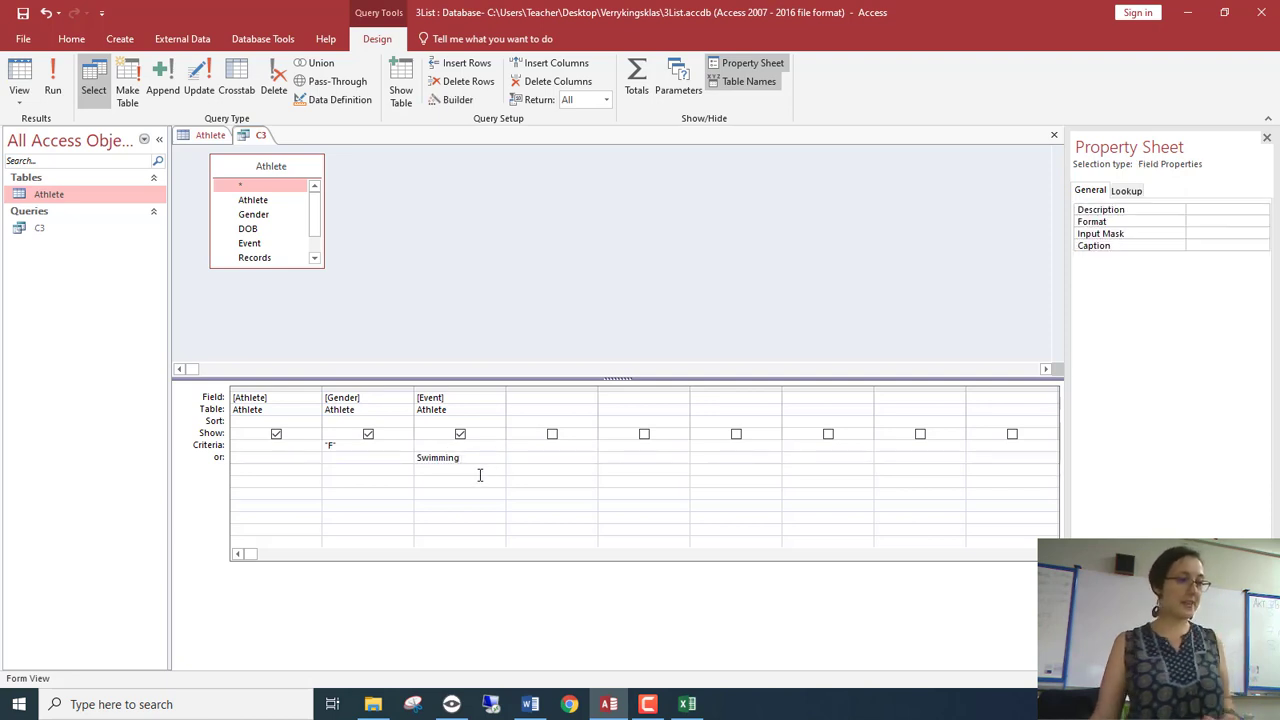
{"action": "left_click", "coordinate": [479, 474]}
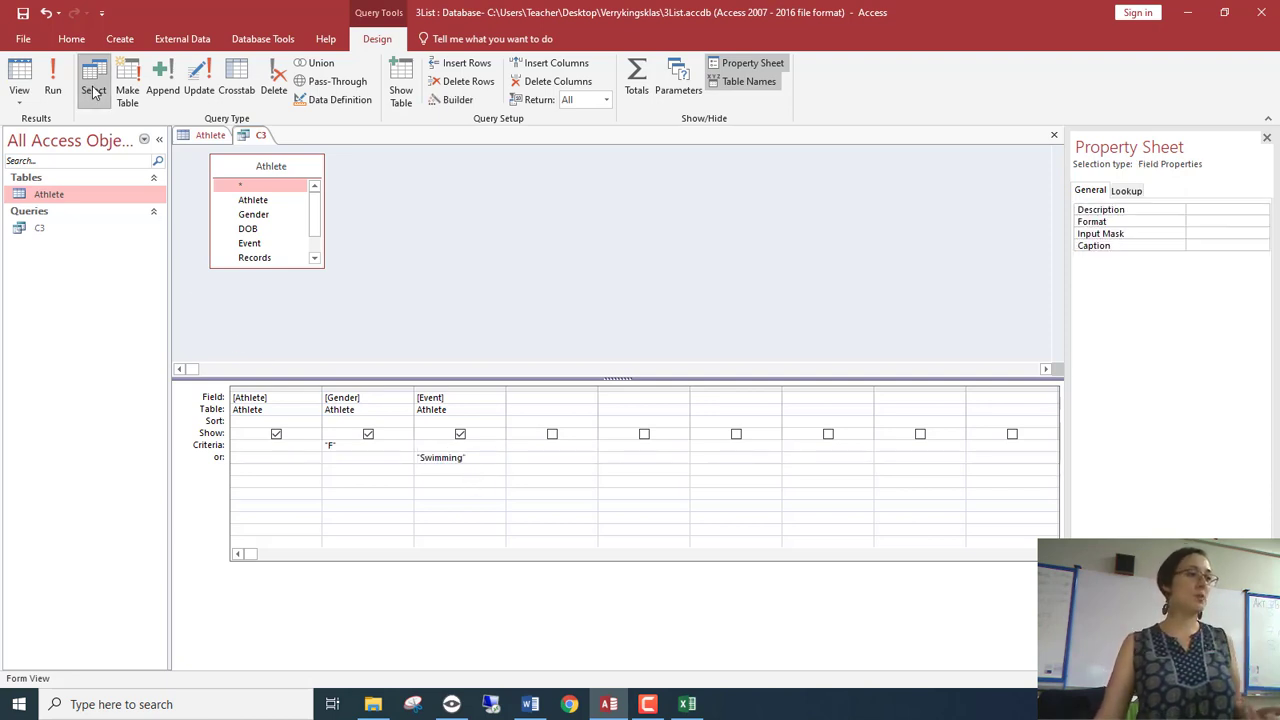
Show the C3 results in Datasheet View and select the block of male swimmers' records
{"action": "left_click", "coordinate": [20, 75]}
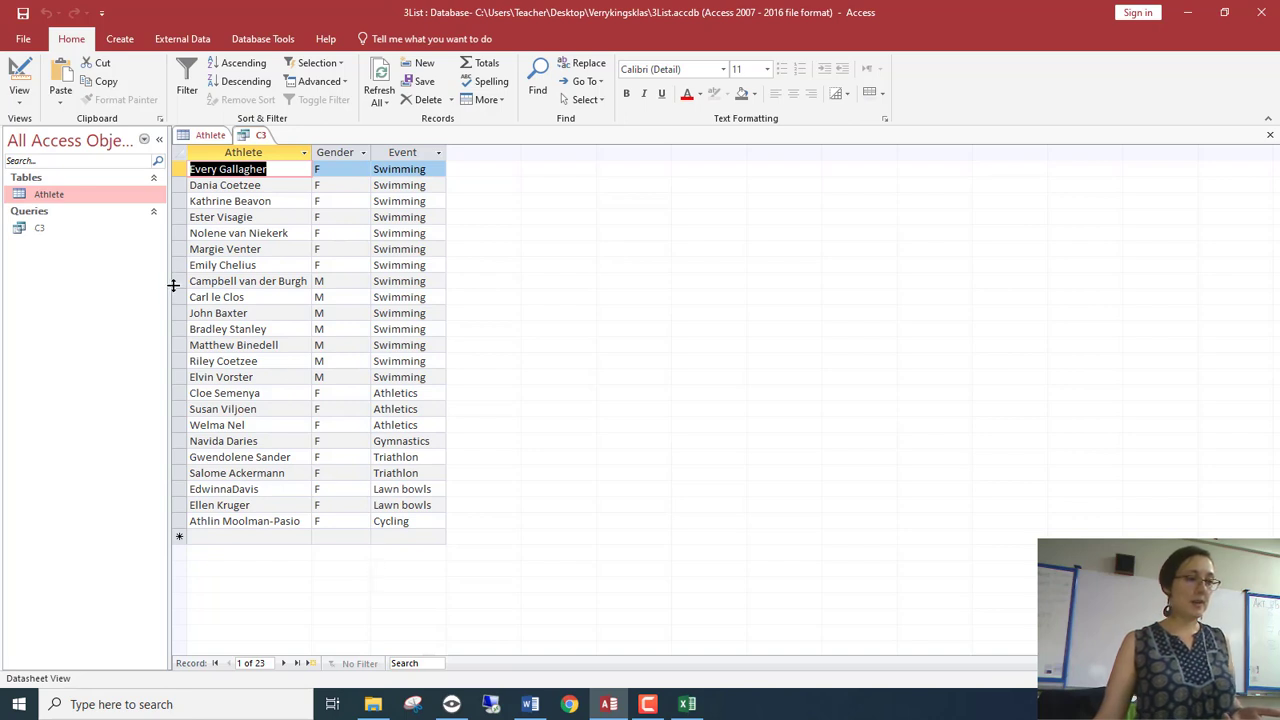
{"action": "left_click_drag", "start_coordinate": [175, 282], "coordinate": [175, 377]}
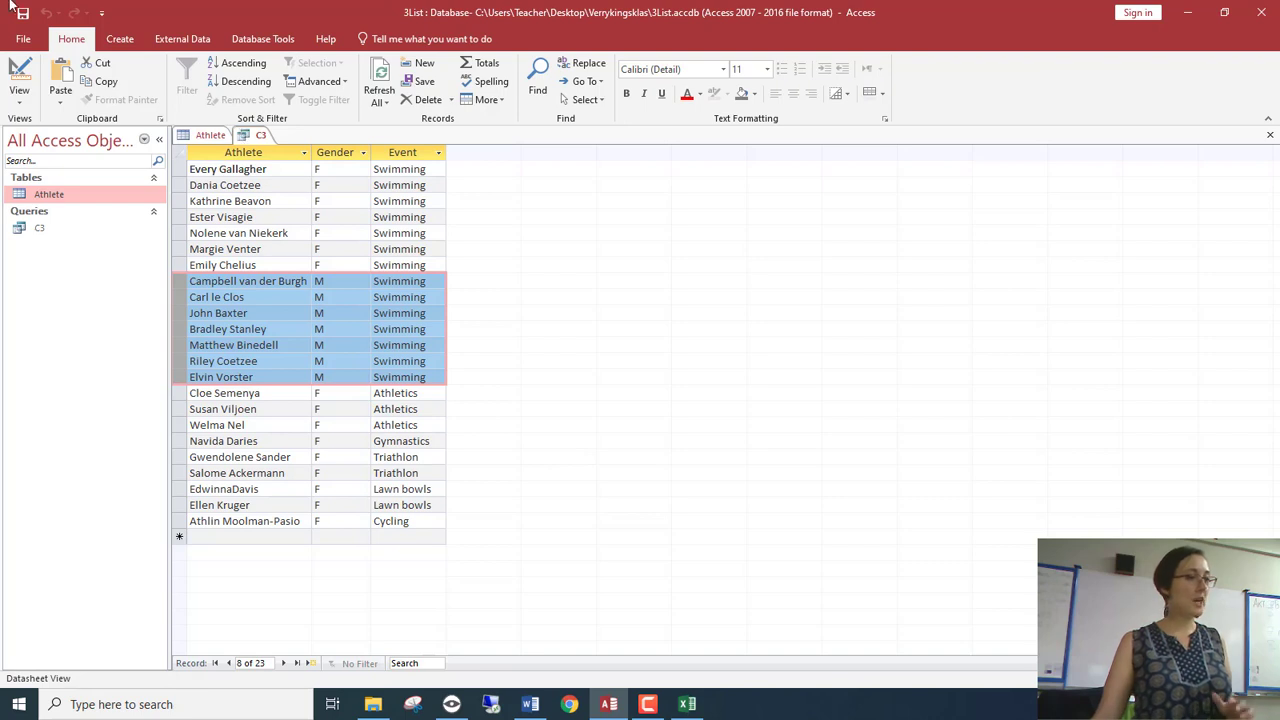
Return the C3 query to Design View, save its design and close it
{"action": "left_click", "coordinate": [19, 72]}
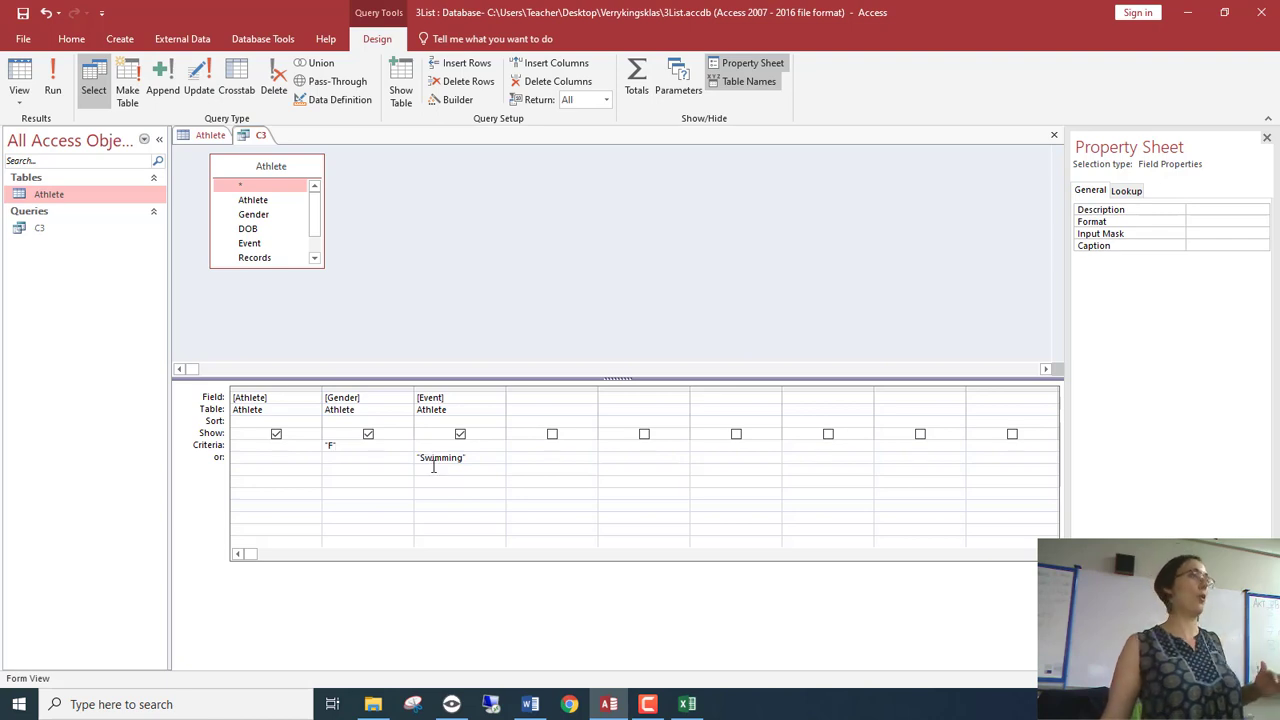
{"action": "right_click", "coordinate": [259, 139]}
{"action": "left_click", "coordinate": [278, 148]}
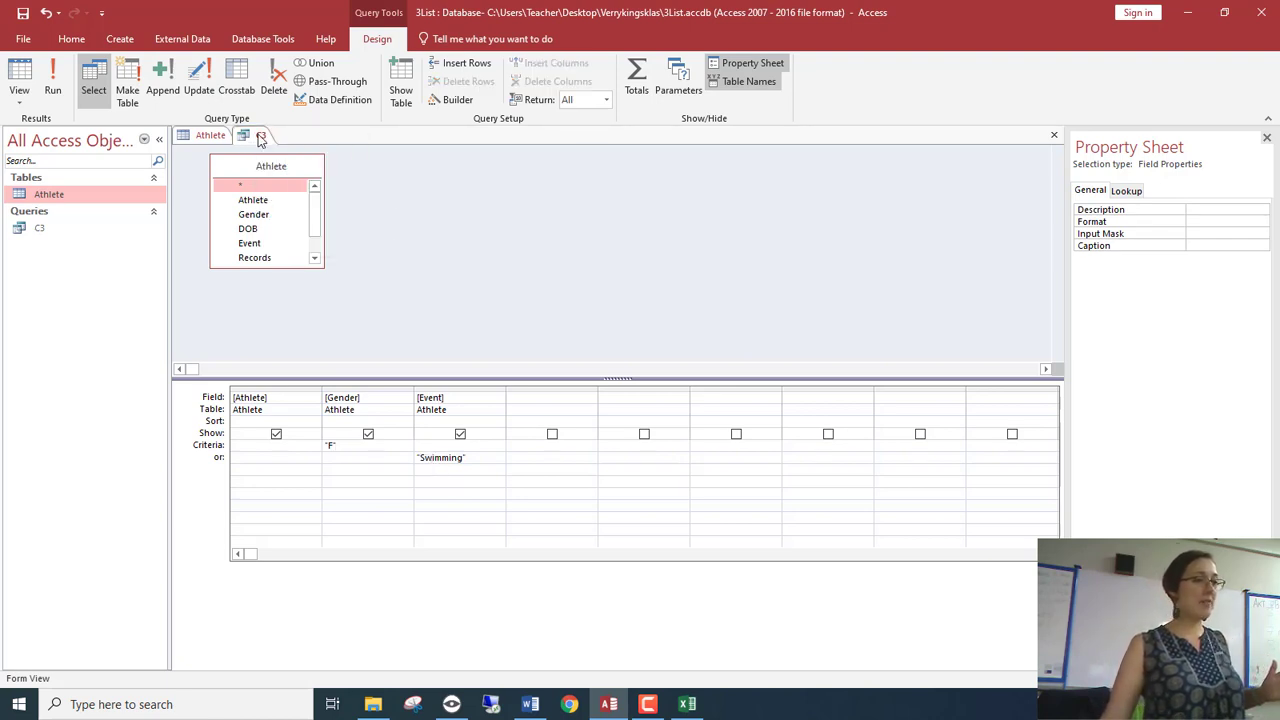
{"action": "right_click", "coordinate": [263, 136]}
{"action": "left_click", "coordinate": [283, 162]}
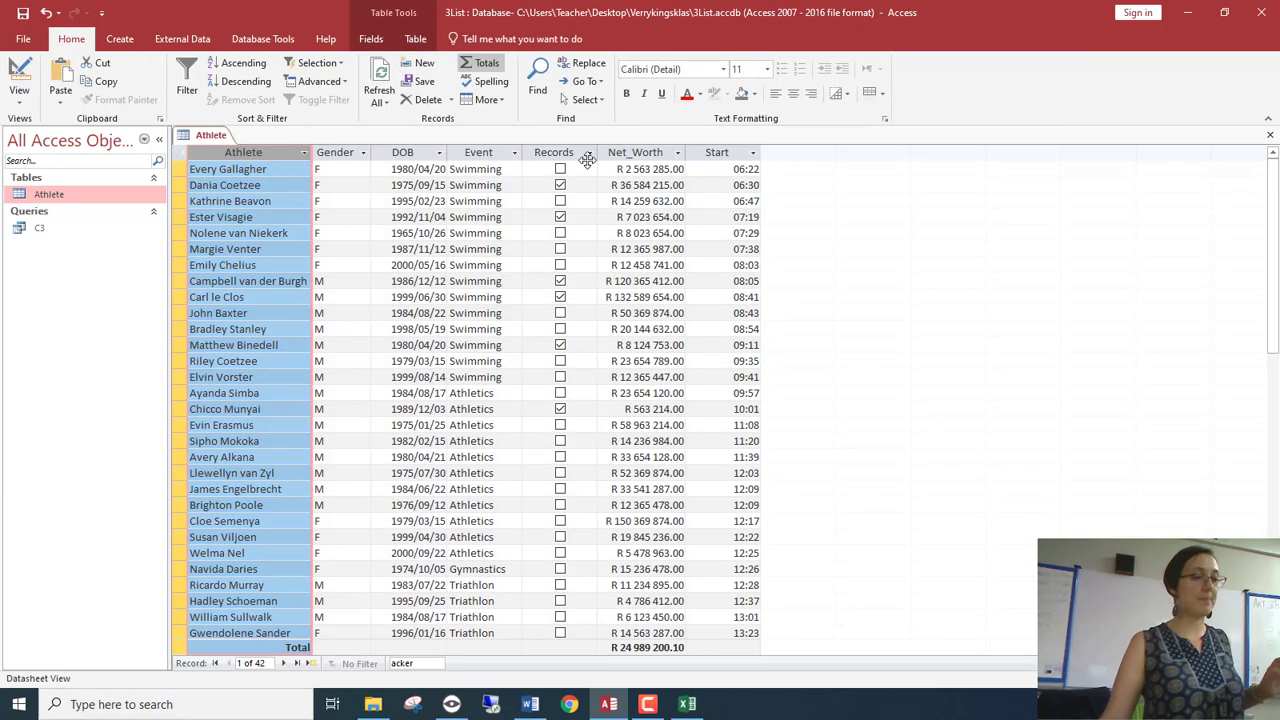
Examine the Net_Worth and Records columns of the Athlete table by selecting each one
{"action": "left_click", "coordinate": [636, 152]}
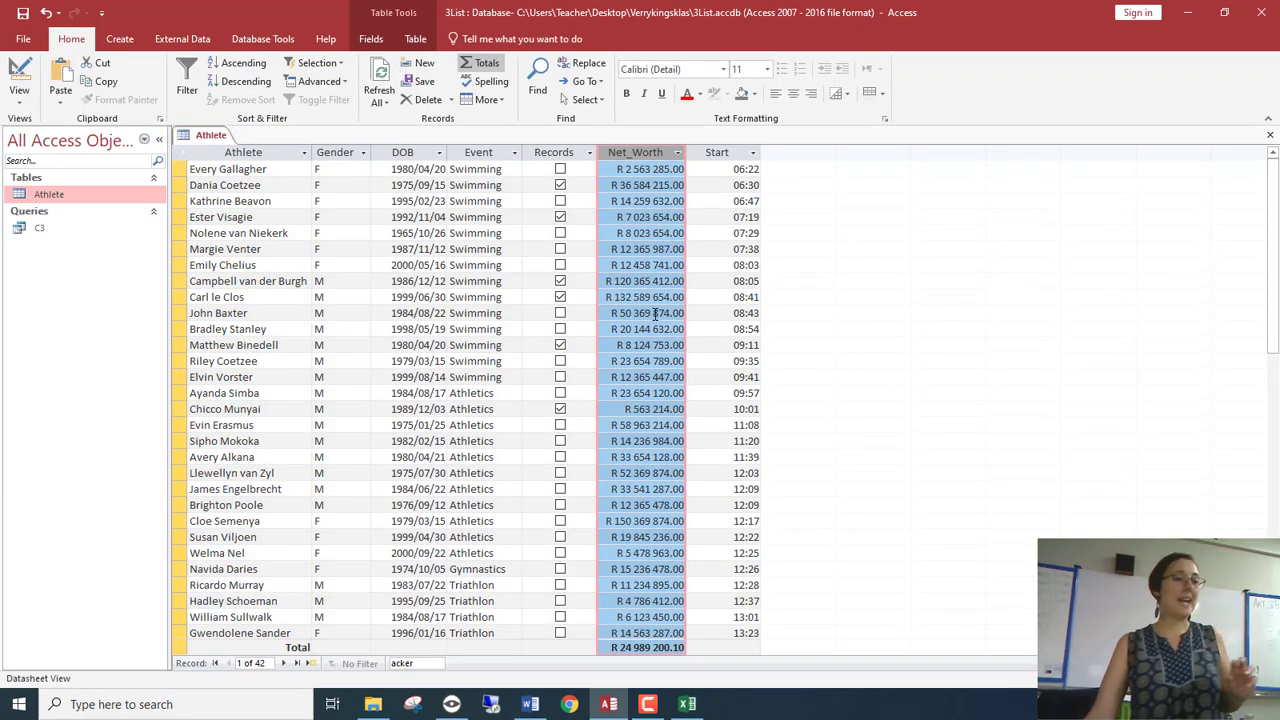
{"action": "left_click", "coordinate": [566, 152]}
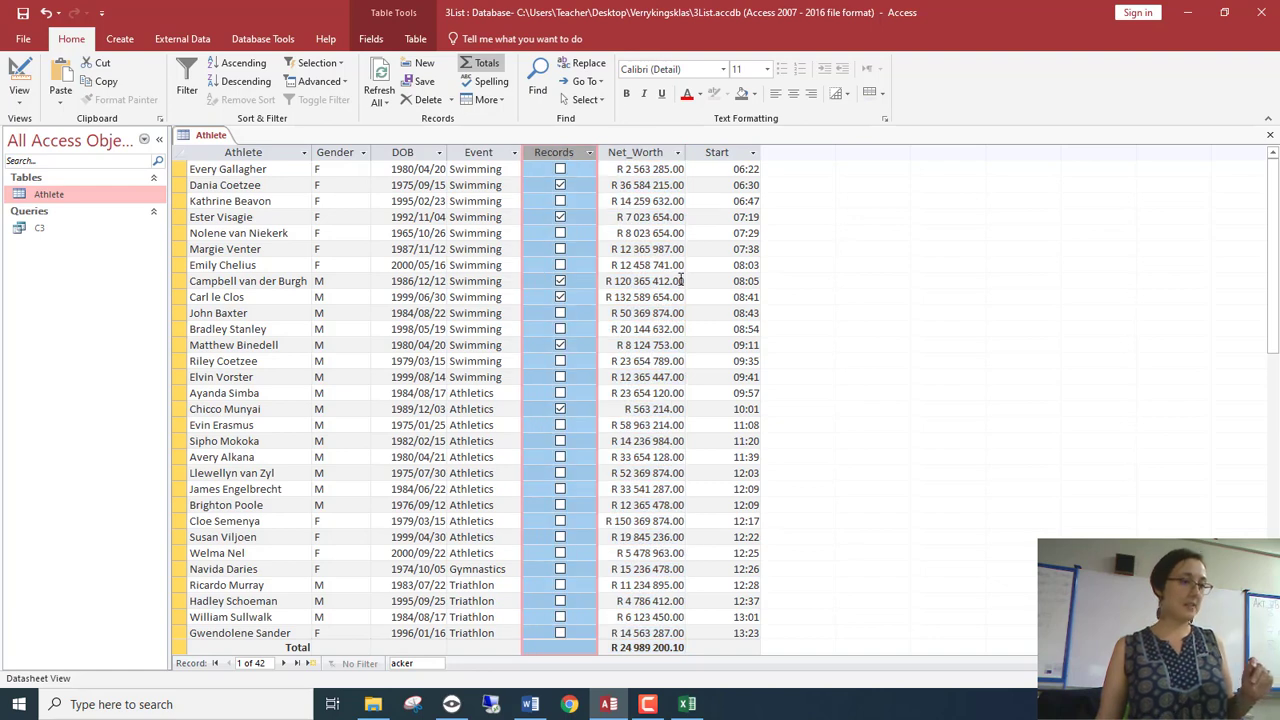
{"action": "left_click", "coordinate": [630, 152]}
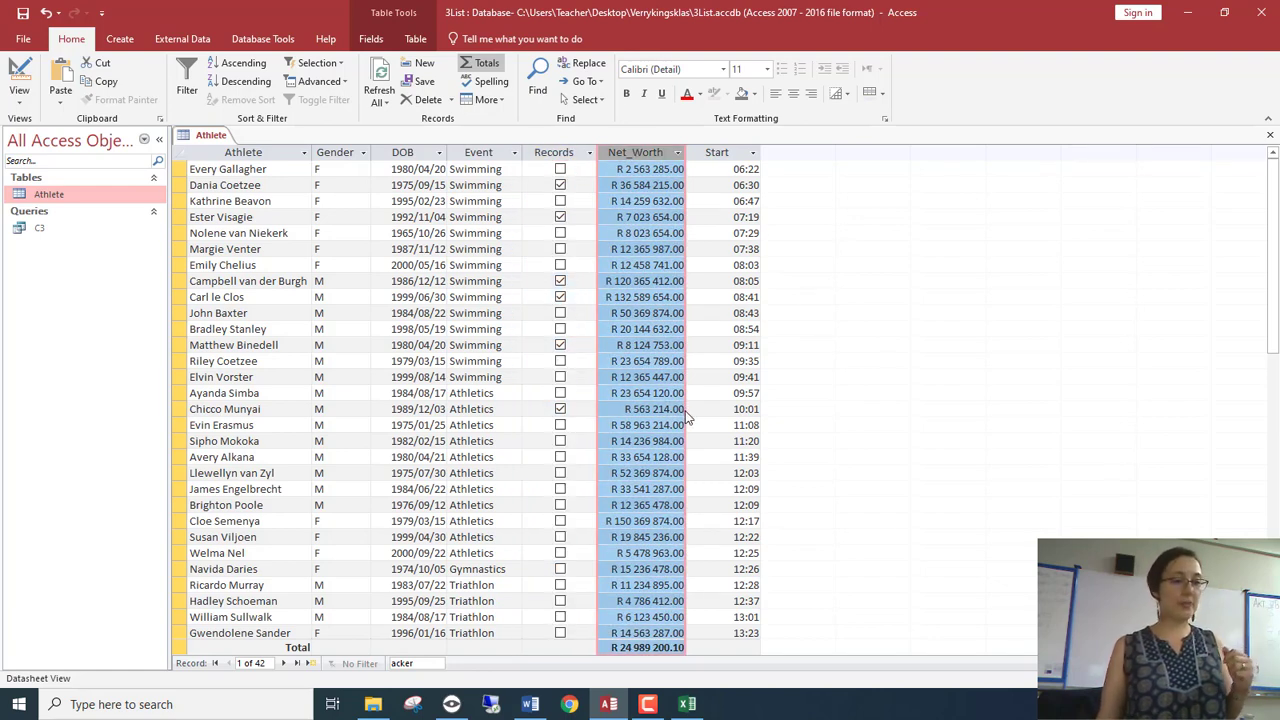
{"action": "left_click", "coordinate": [566, 152]}
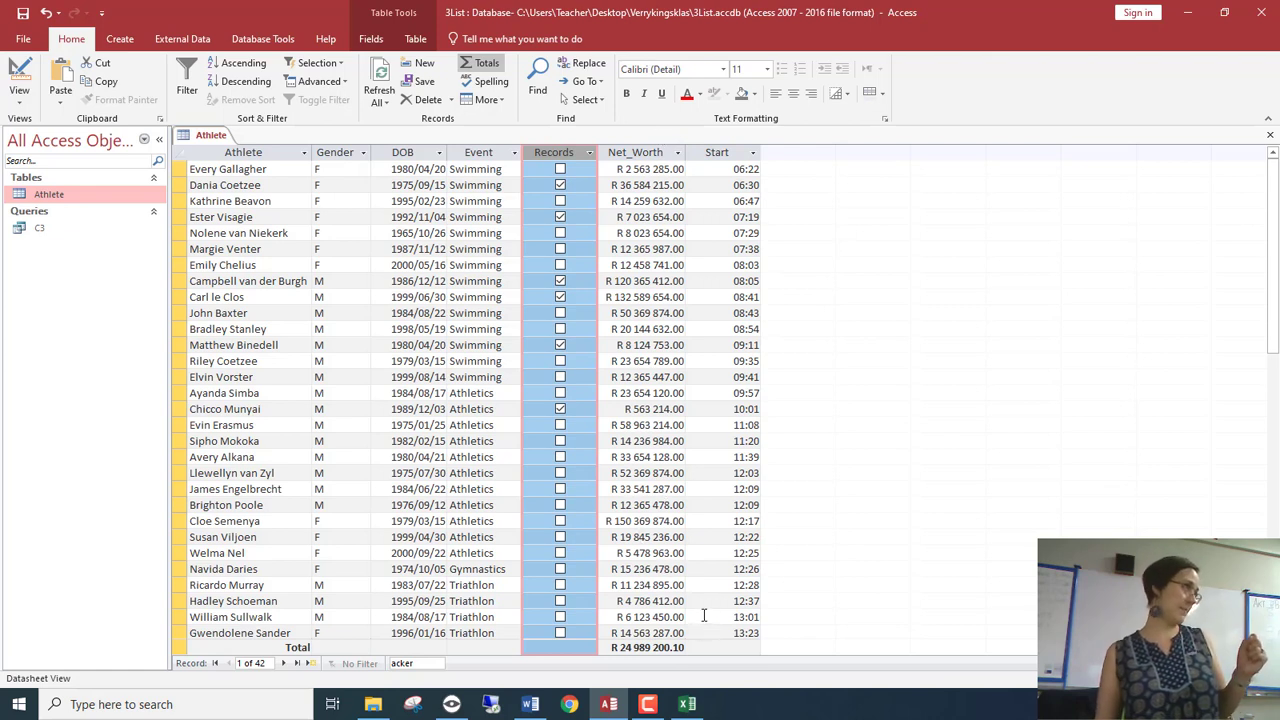
Start a Simple Query Wizard query on the Athlete table with the fields Athlete, Records and Net_Worth
{"action": "left_click", "coordinate": [119, 39]}
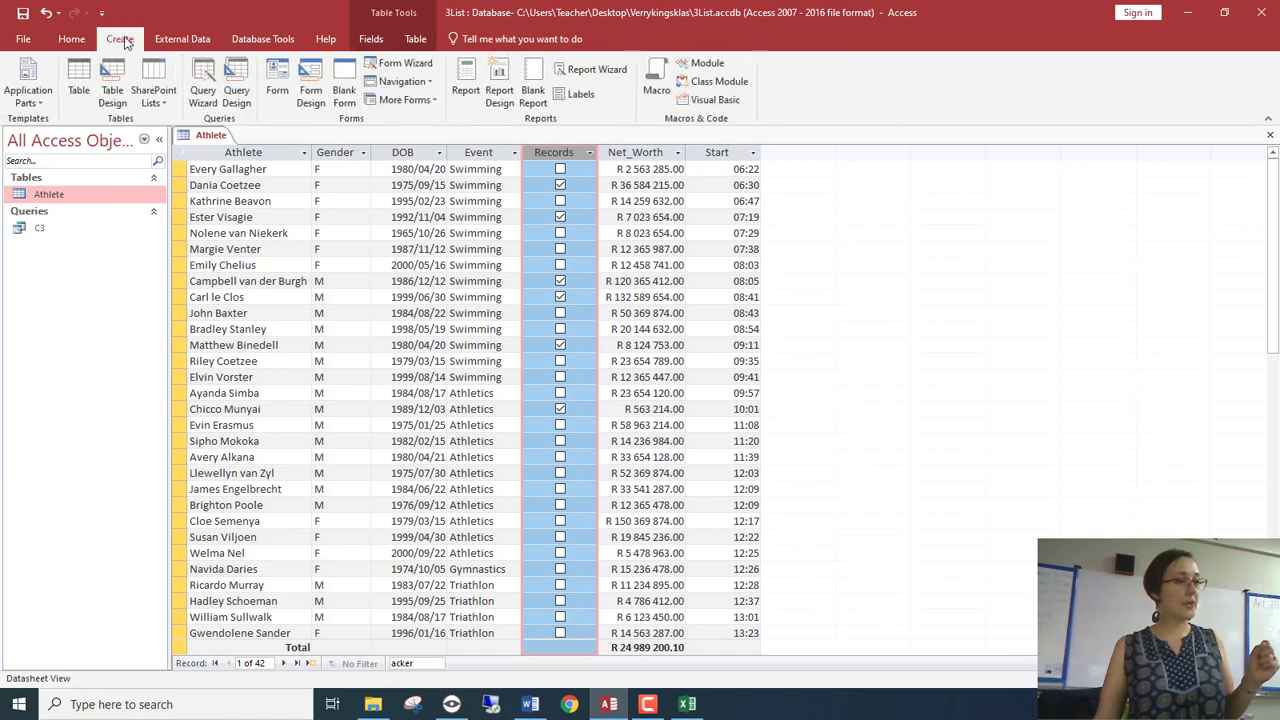
{"action": "left_click", "coordinate": [204, 88]}
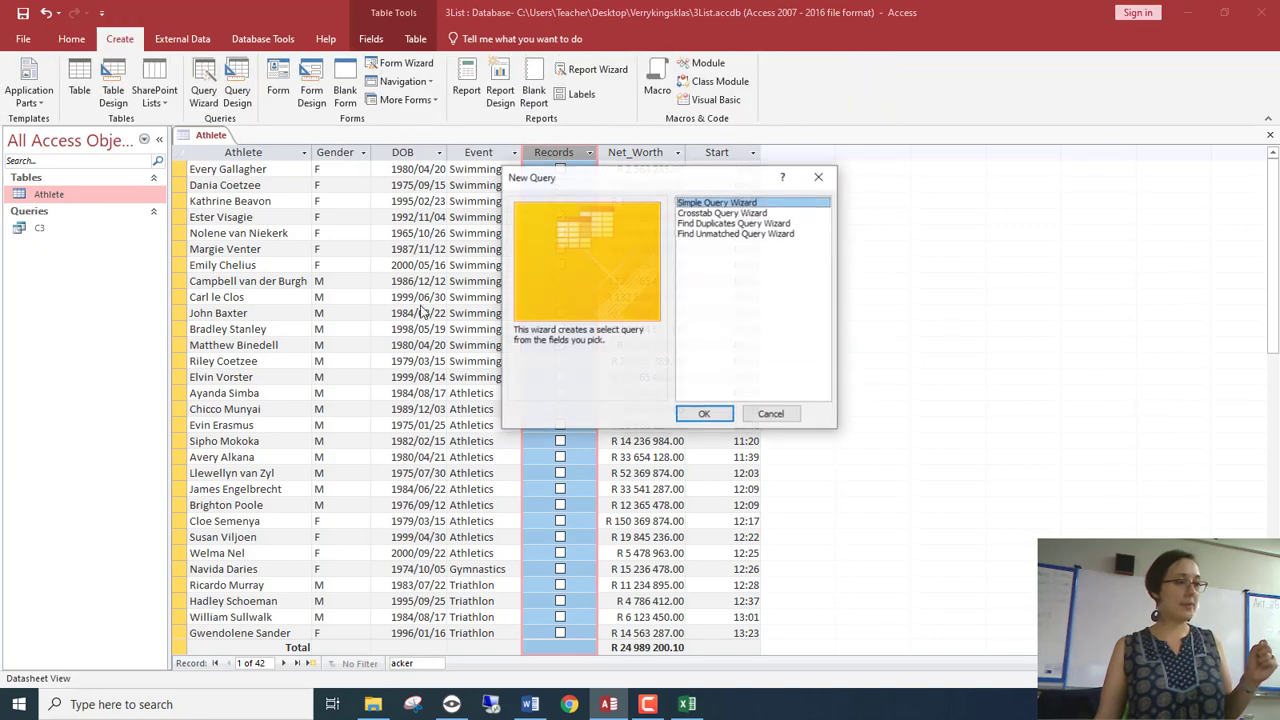
{"action": "left_click", "coordinate": [704, 414]}
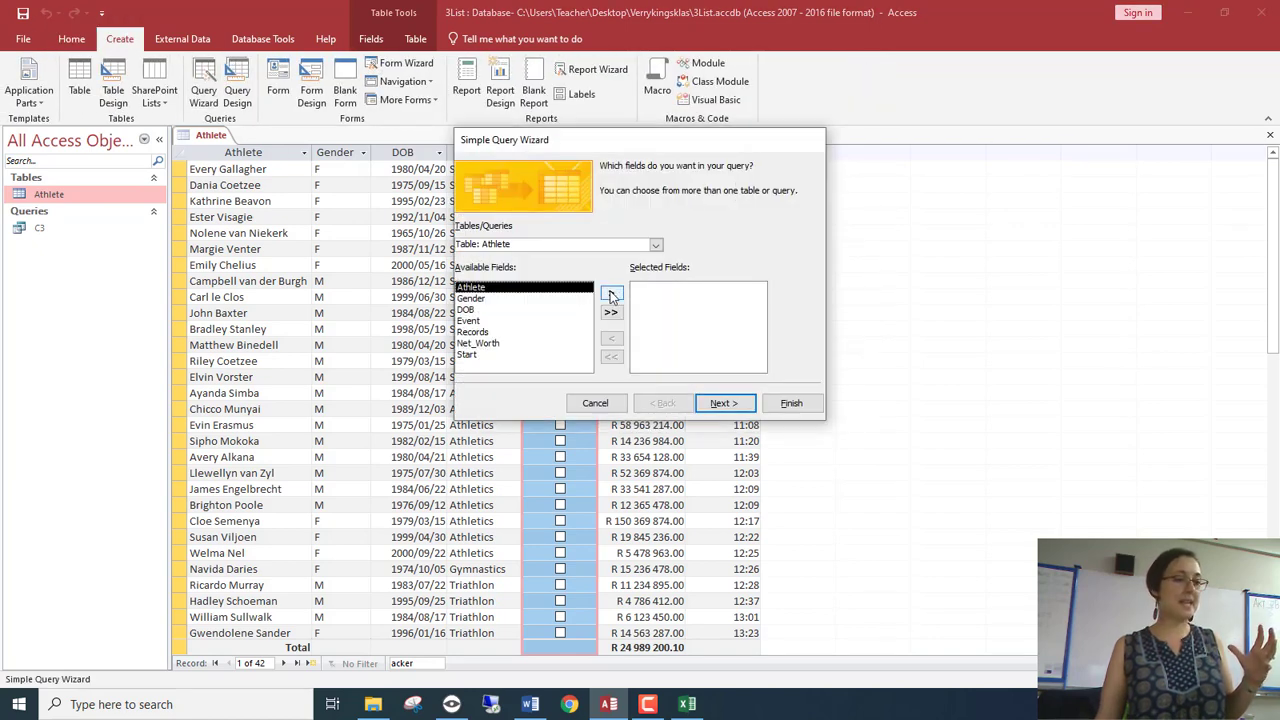
{"action": "left_click", "coordinate": [611, 292]}
{"action": "left_click_drag", "start_coordinate": [661, 139], "coordinate": [856, 153]}
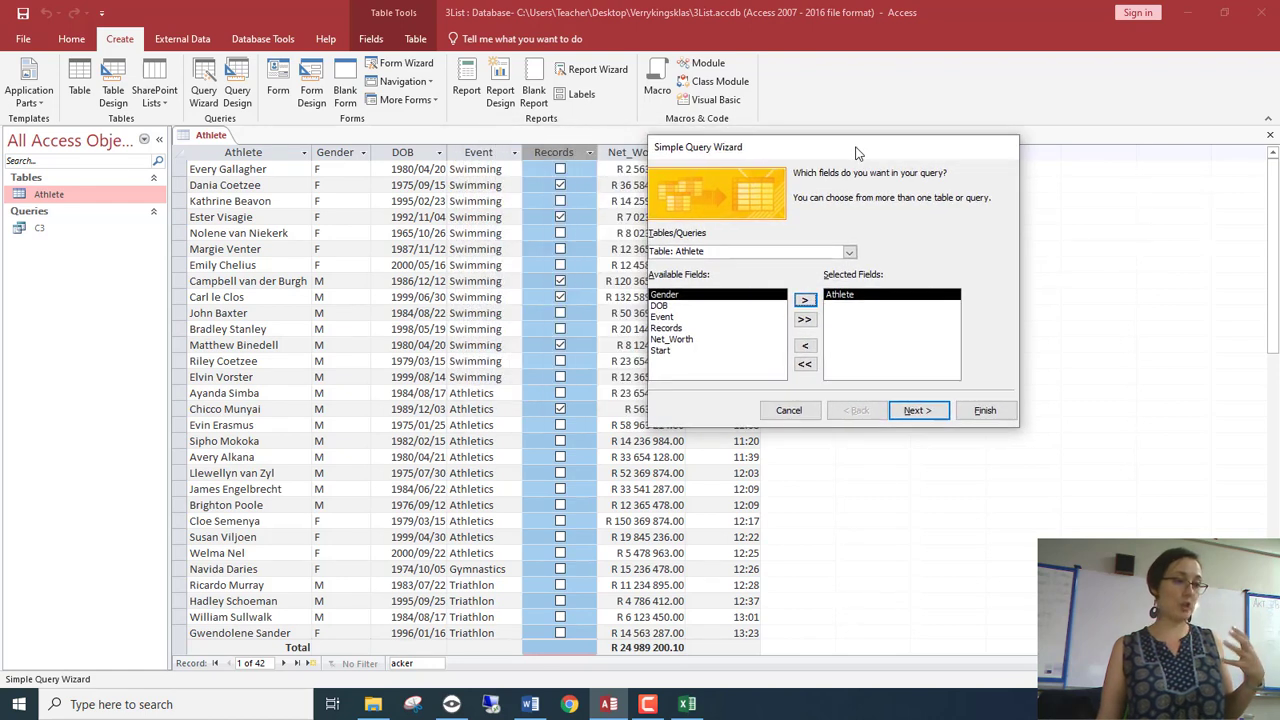
{"action": "double_click", "coordinate": [726, 328]}
{"action": "double_click", "coordinate": [726, 328]}
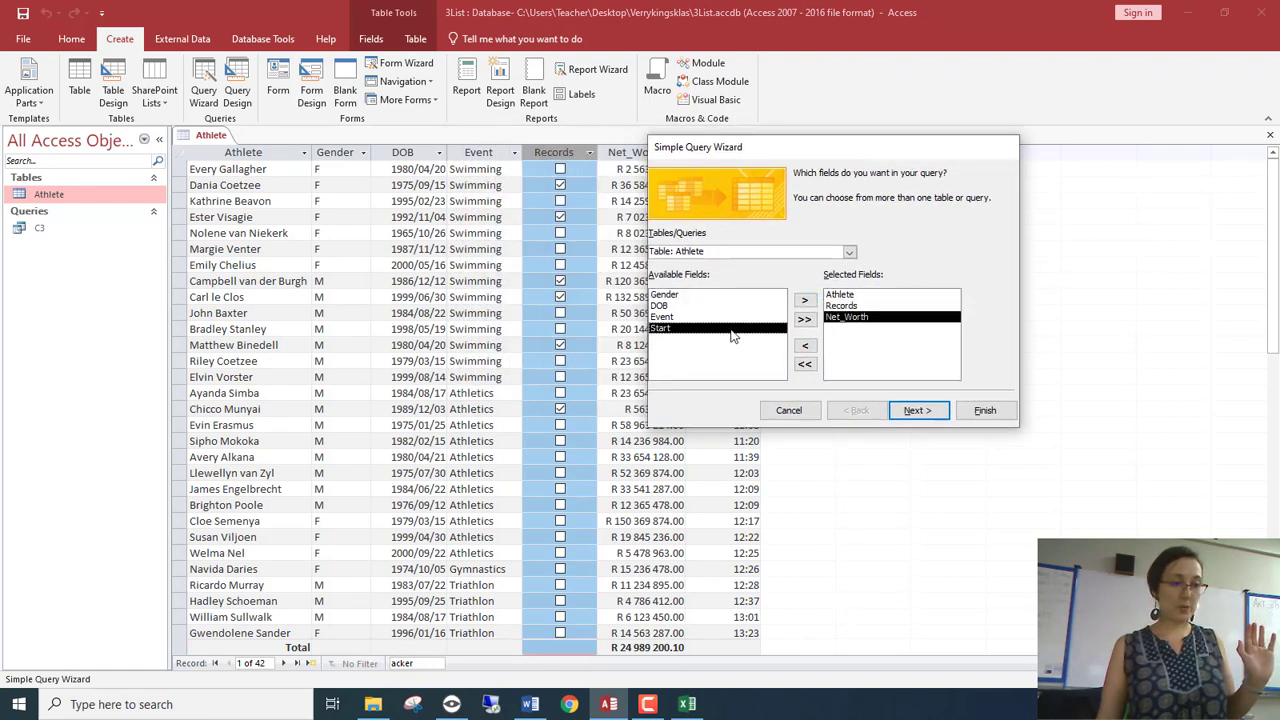
Continue through the wizard, title the query C4 and finish it, opening it to view information
{"action": "left_click", "coordinate": [943, 412]}
{"action": "left_click", "coordinate": [945, 412]}
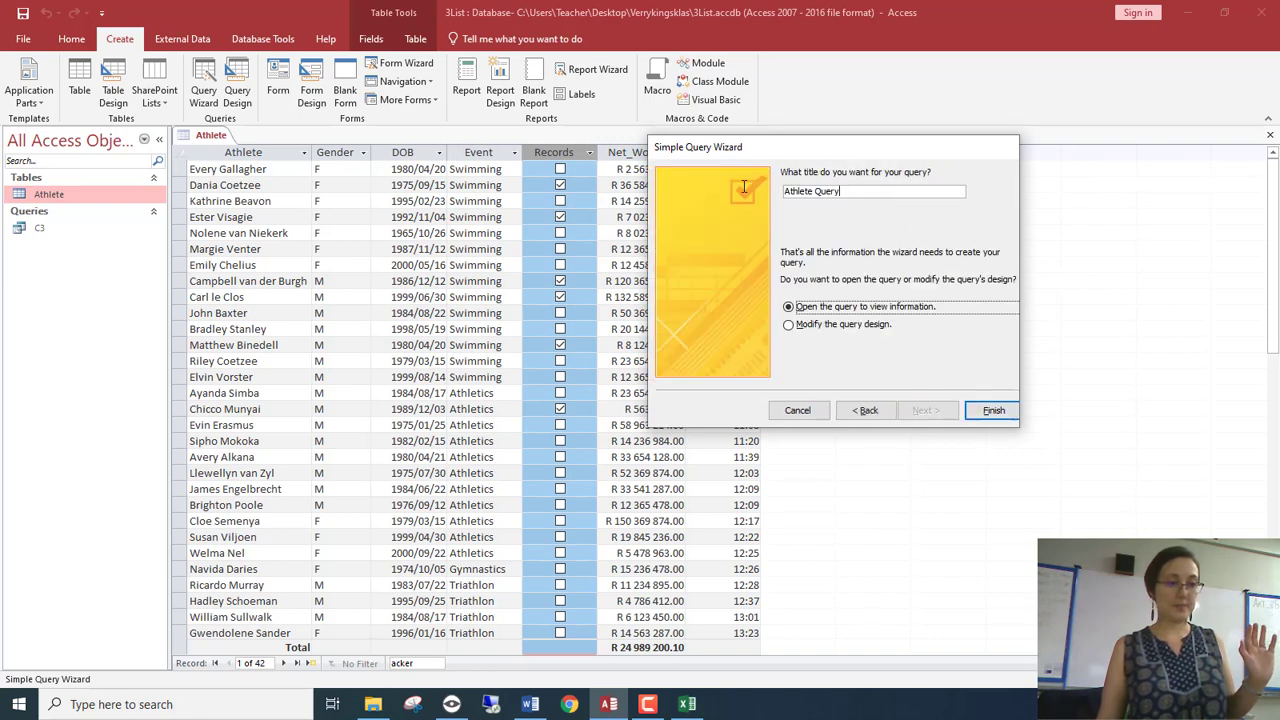
{"action": "key", "text": "shift+Tab"}
{"action": "type", "text": "C"}
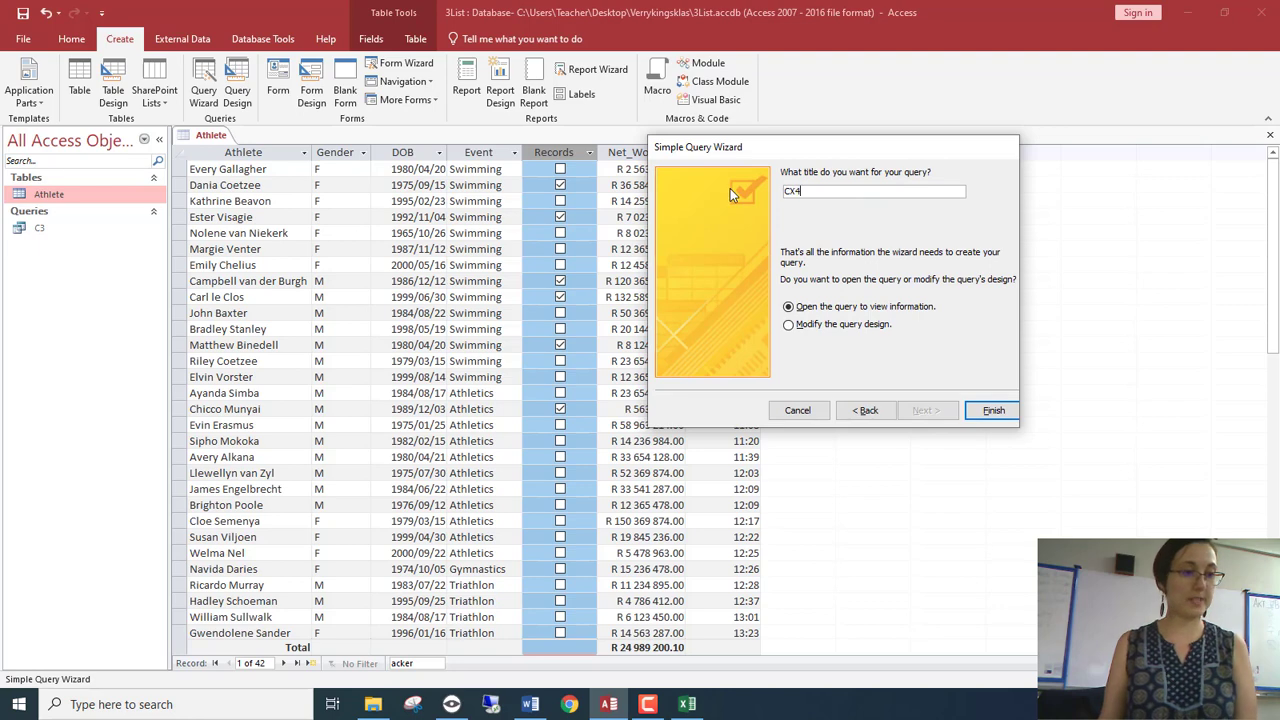
{"action": "key", "text": "Return"}
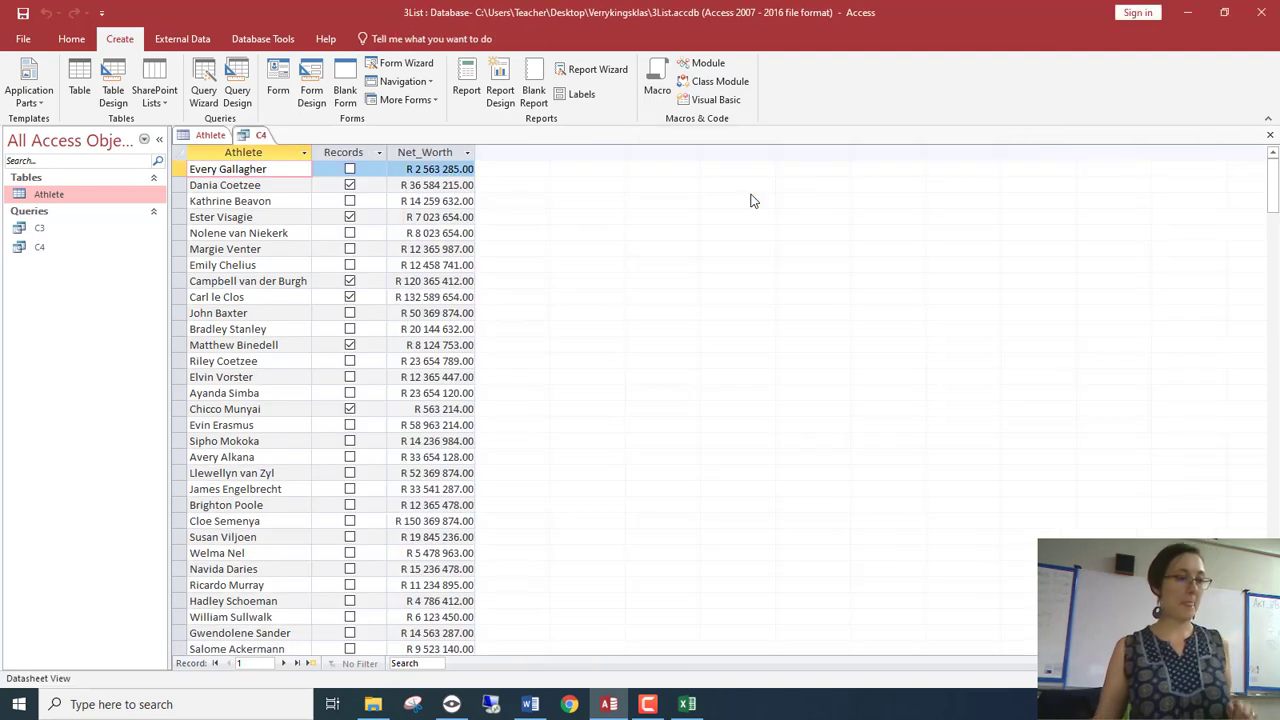
In C4's Design View, try the quoted text "yes" as the Records criterion and run the query
{"action": "left_click", "coordinate": [71, 38]}
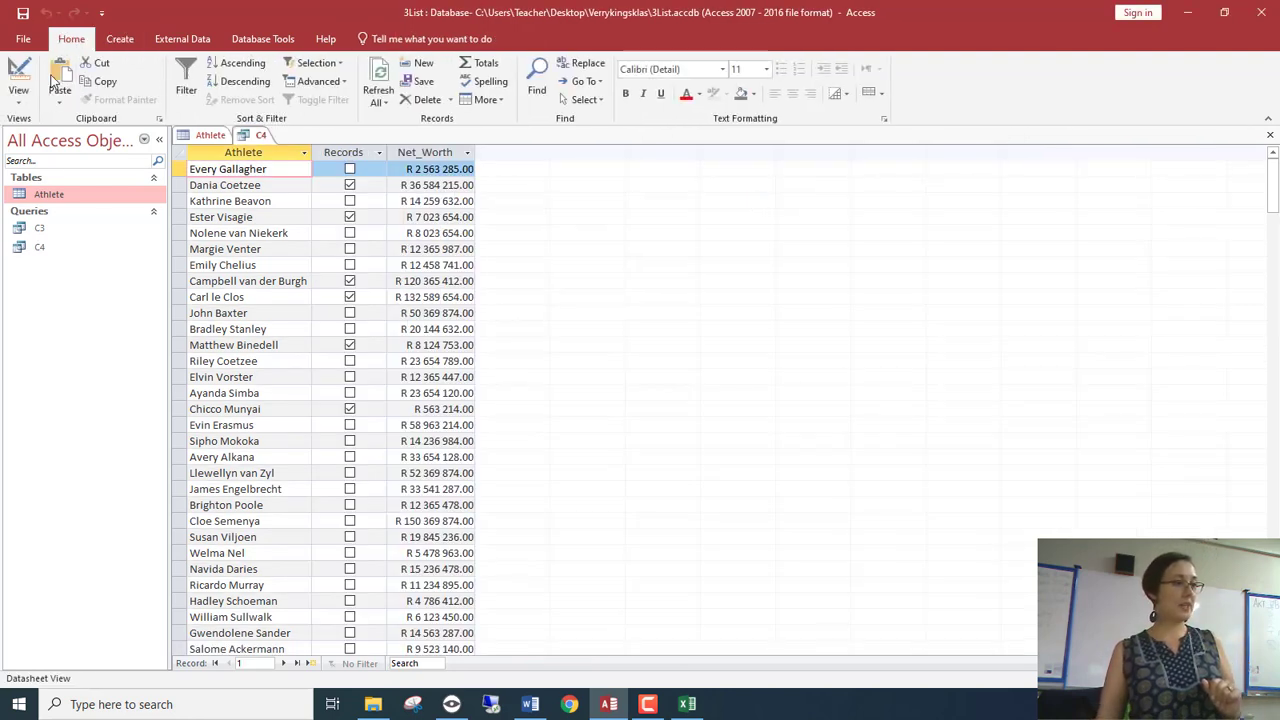
{"action": "left_click", "coordinate": [24, 78]}
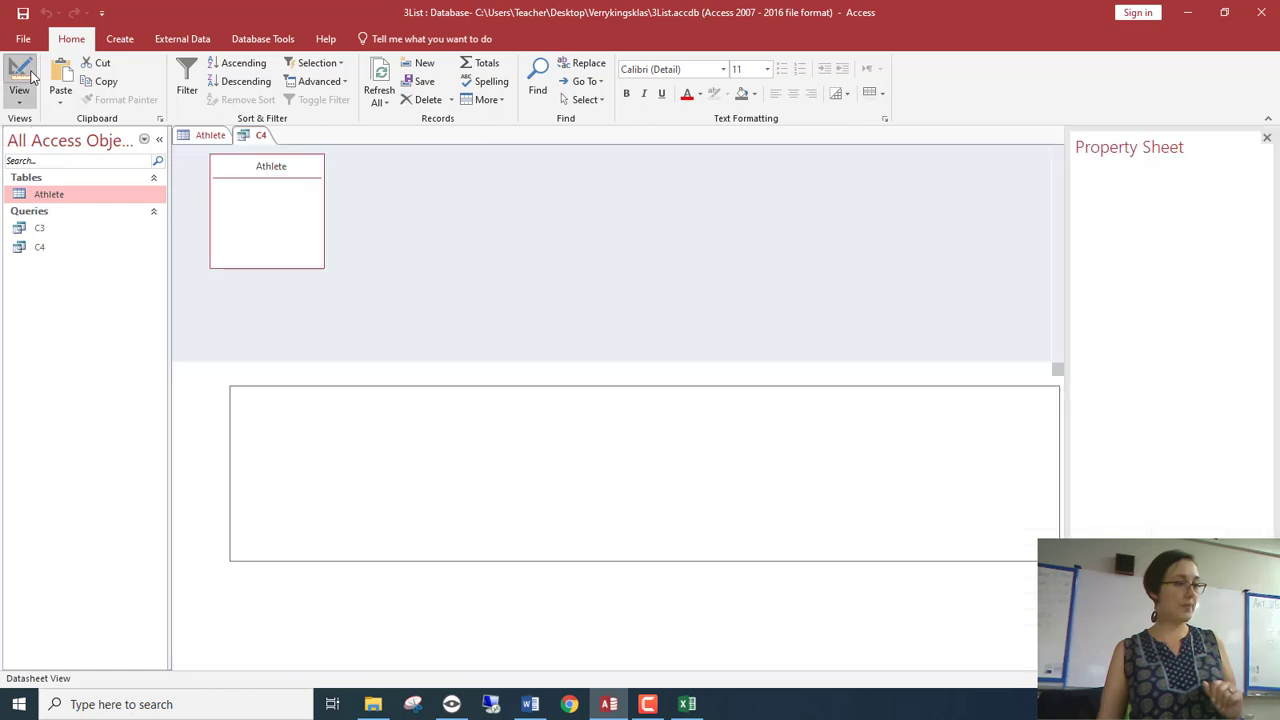
{"action": "left_click", "coordinate": [409, 445]}
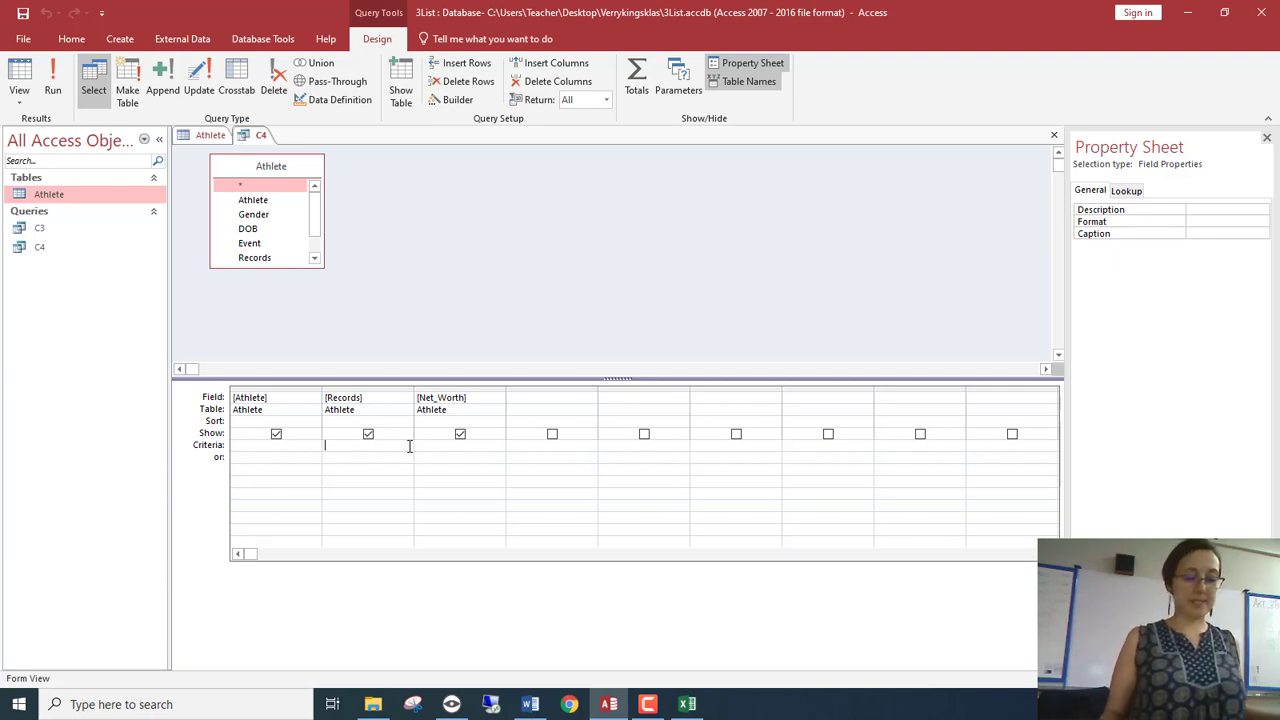
{"action": "type", "text": "\"8"}
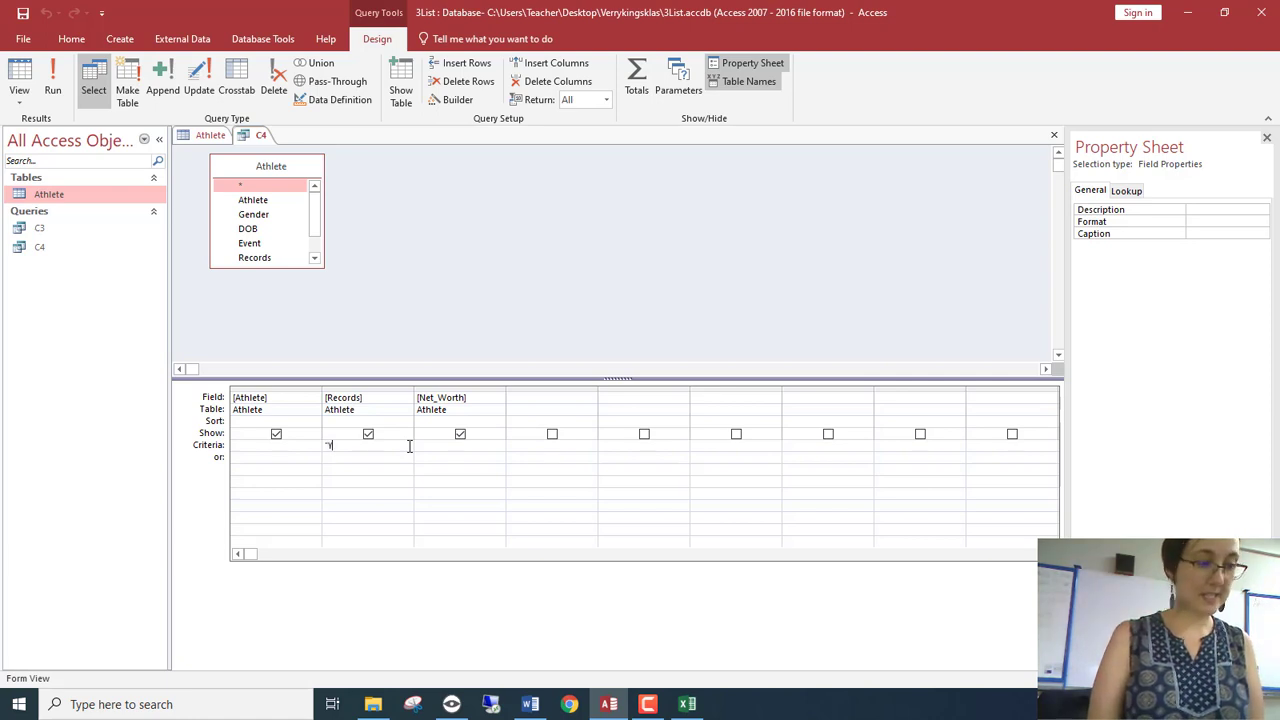
{"action": "key", "text": "BackSpace"}
{"action": "type", "text": "yes"}
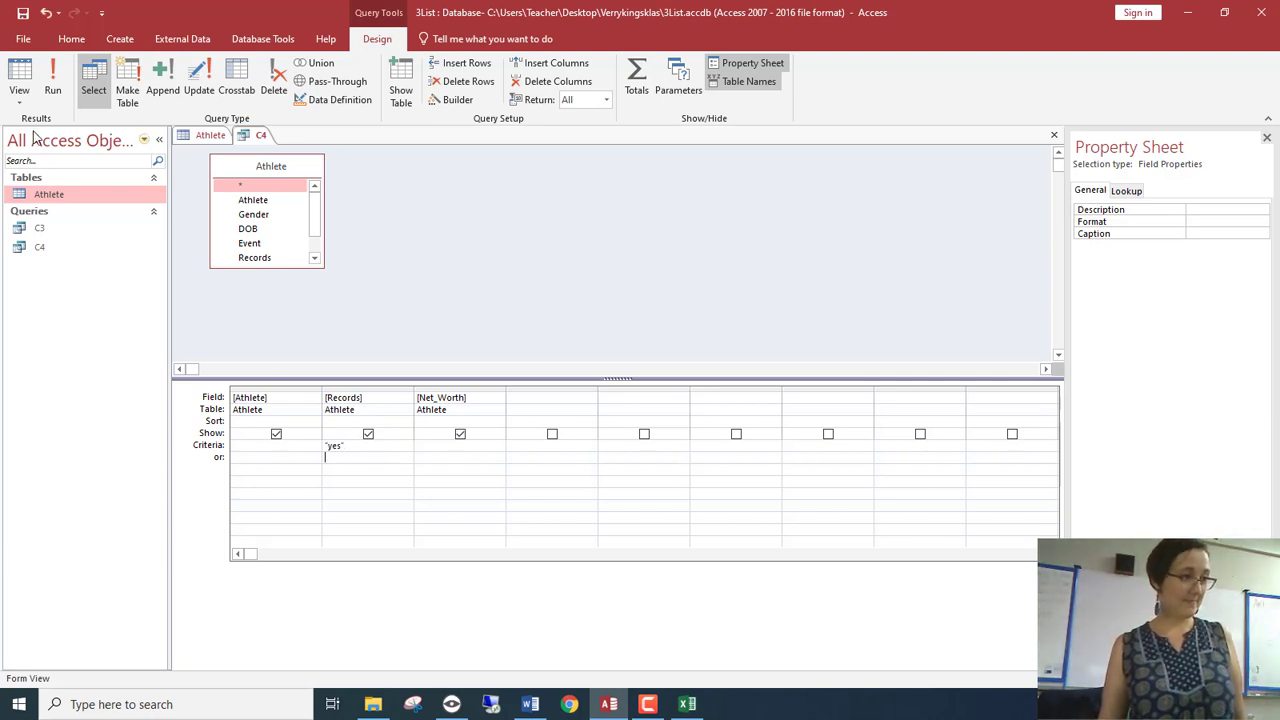
{"action": "left_click", "coordinate": [51, 72]}
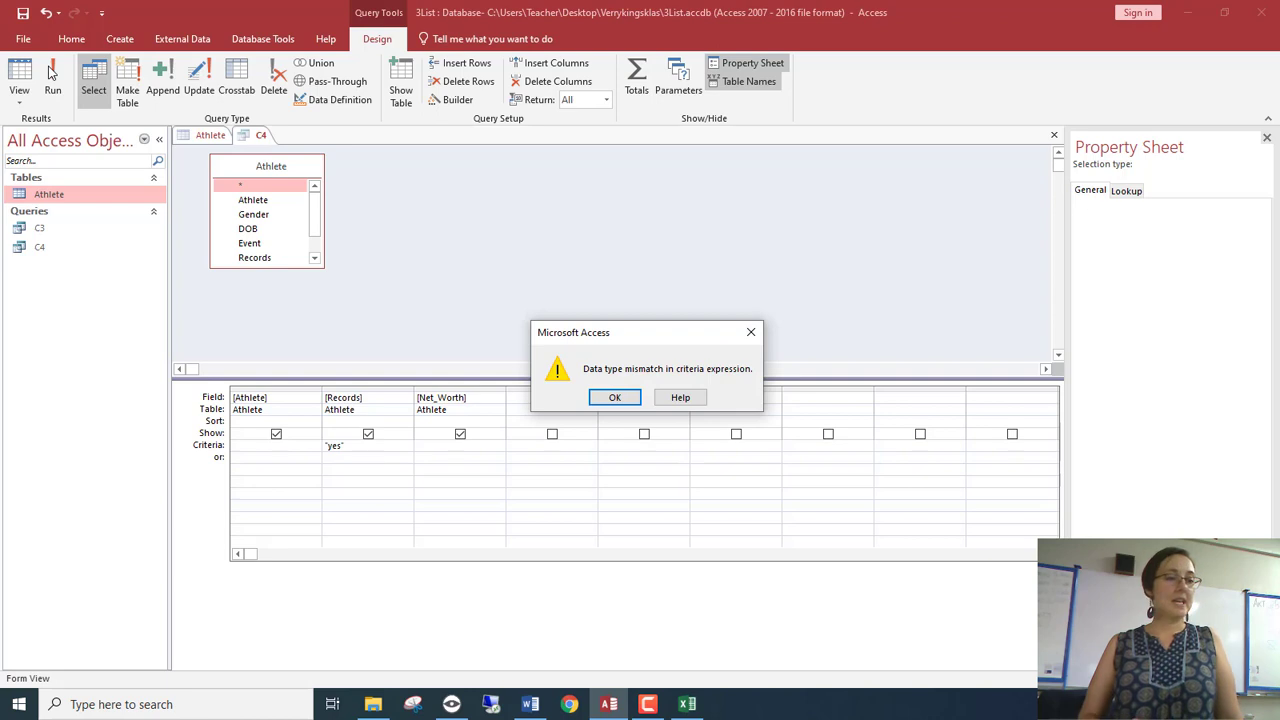
{"action": "key", "text": "Return"}
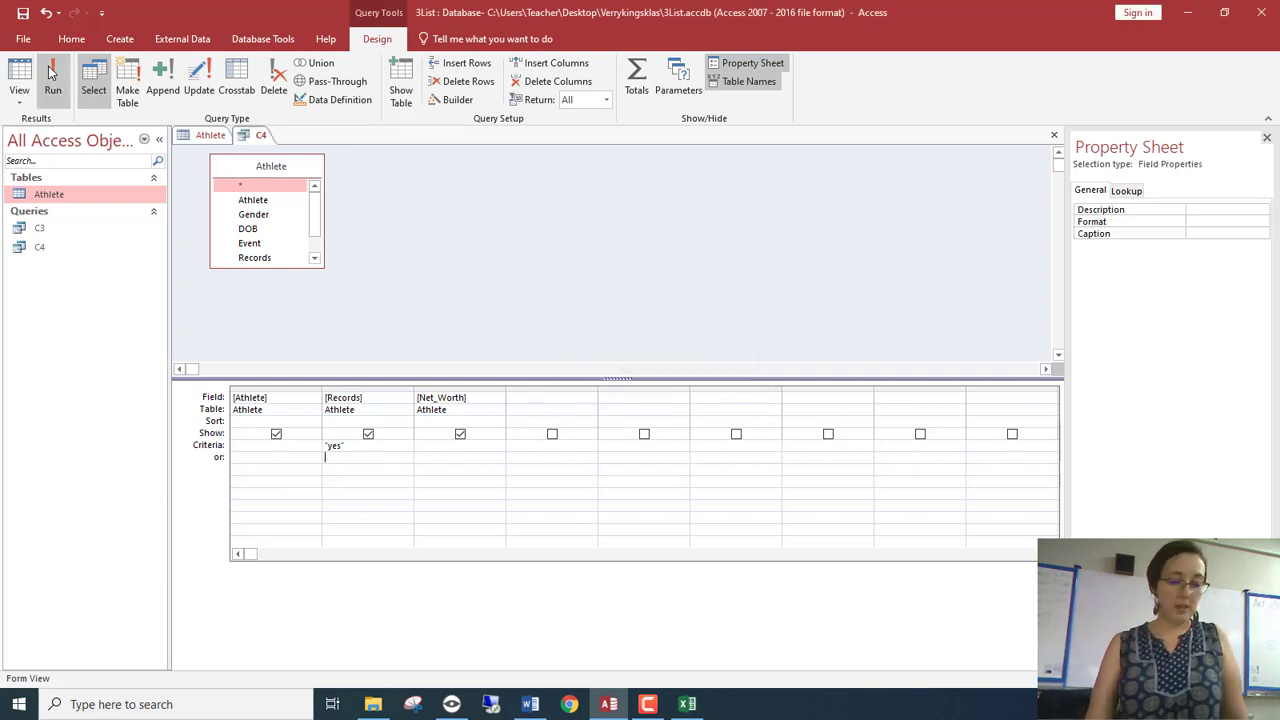
Clear the quoted Records criterion, run C4 unfiltered and select the Records column in the results
{"action": "key", "text": "Delete"}
{"action": "left_click", "coordinate": [51, 72]}
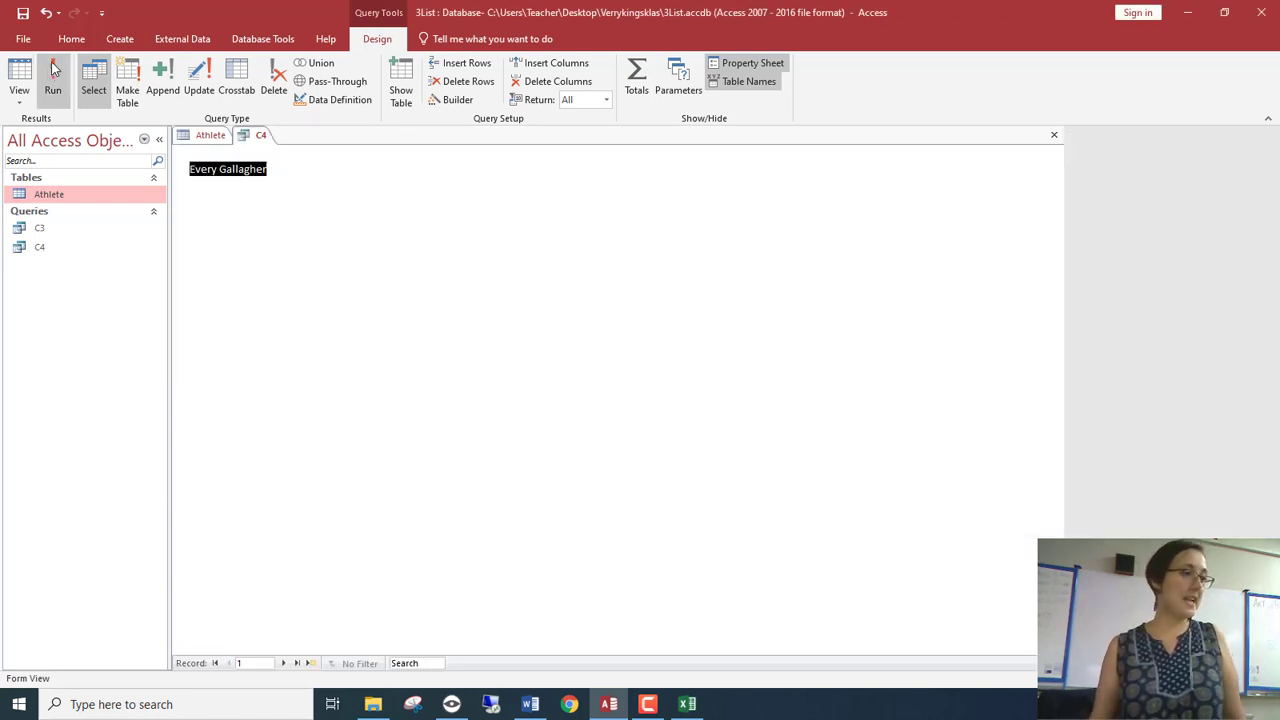
{"action": "left_click", "coordinate": [356, 160]}
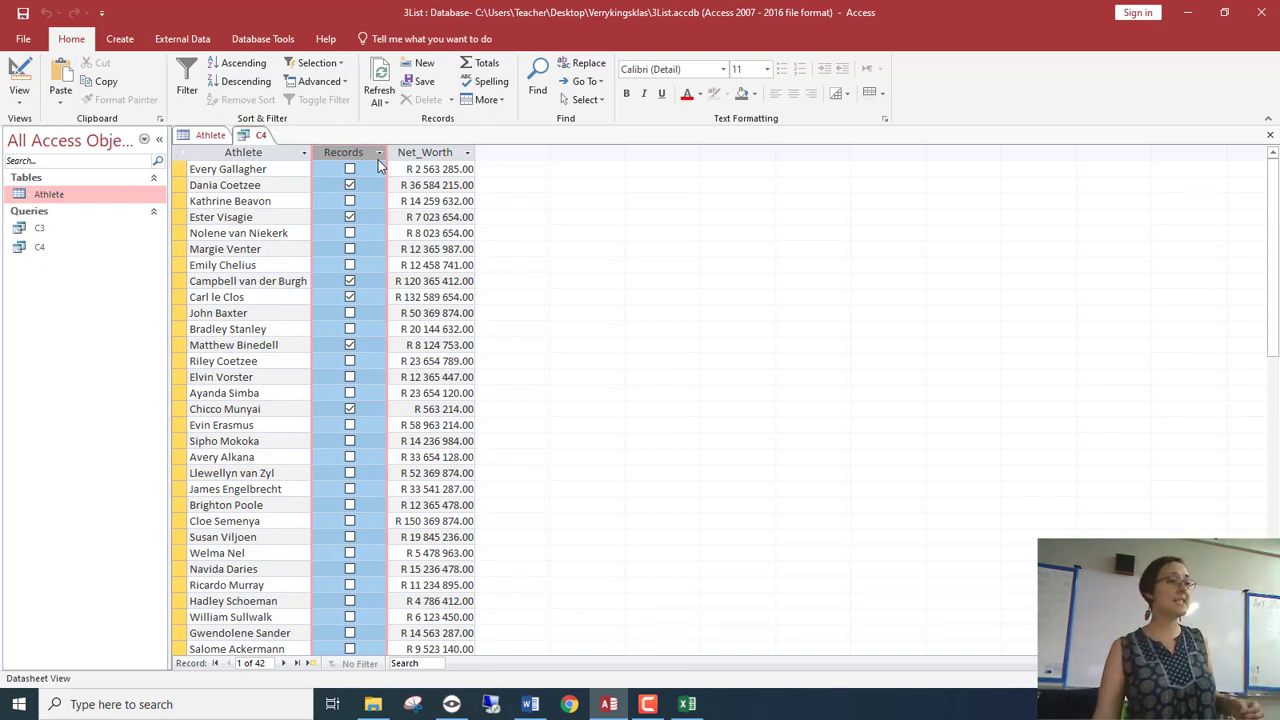
In Design View, enter Yes without quotation marks as the Records criterion and run C4
{"action": "left_click", "coordinate": [19, 82]}
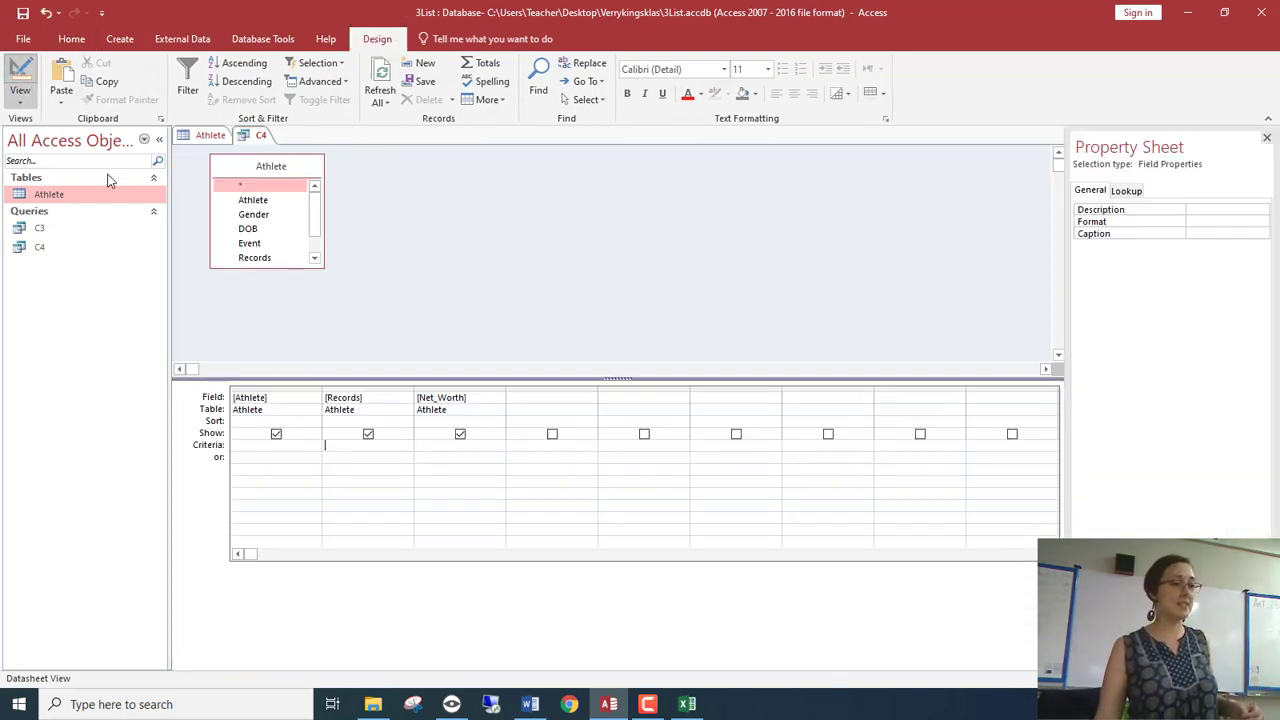
{"action": "left_click", "coordinate": [325, 450]}
{"action": "type", "text": "Yes"}
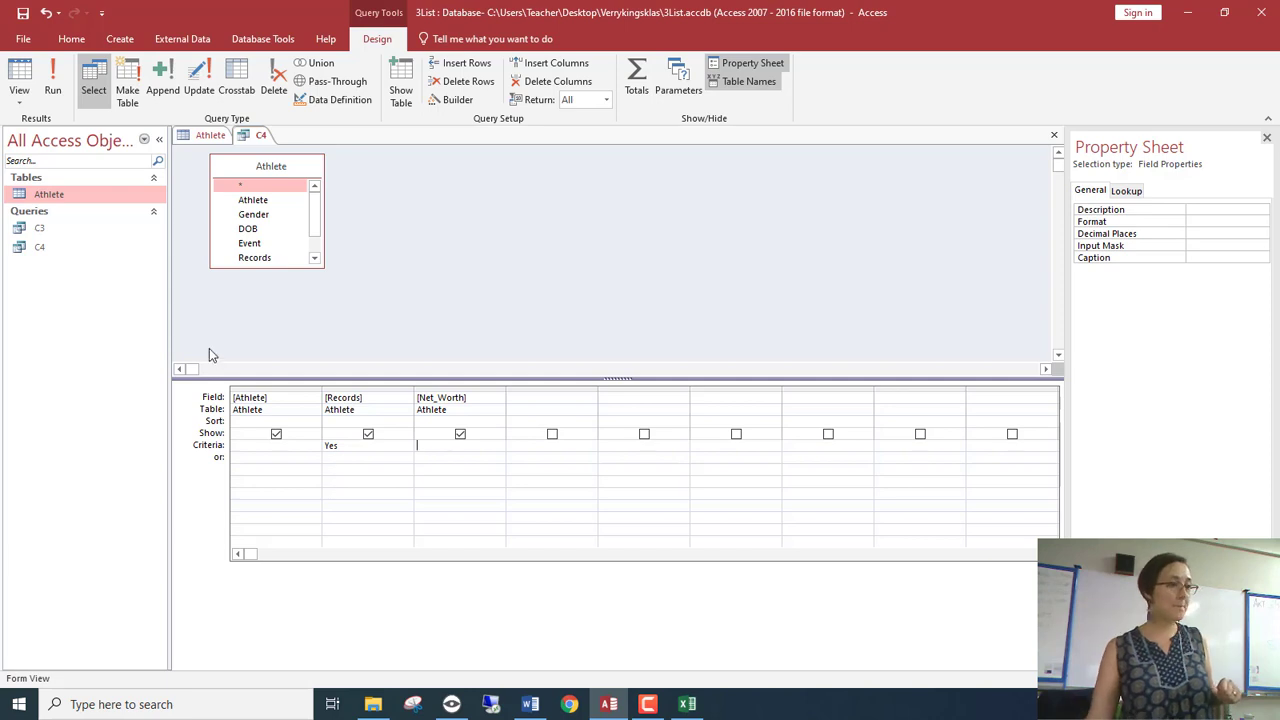
{"action": "left_click", "coordinate": [53, 85]}
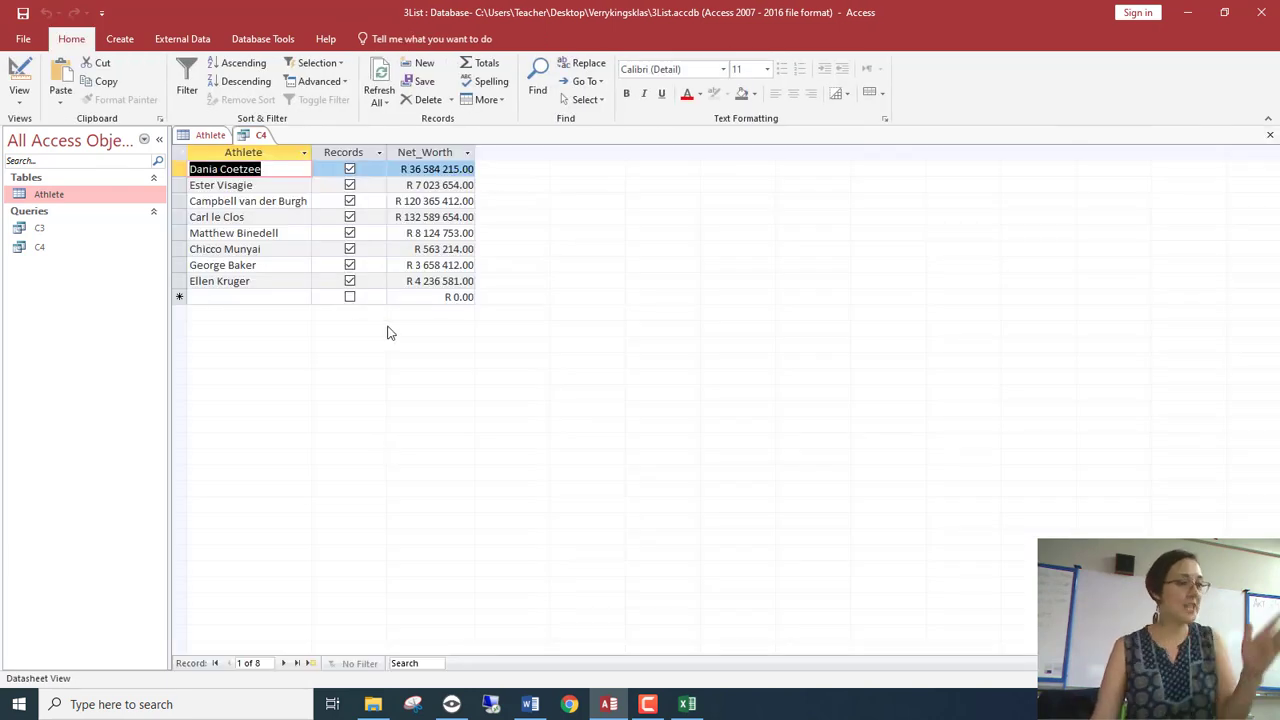
In Design View, add >10000000 as the Net_Worth criterion on the same Criteria row as Yes, and run C4
{"action": "left_click", "coordinate": [19, 80]}
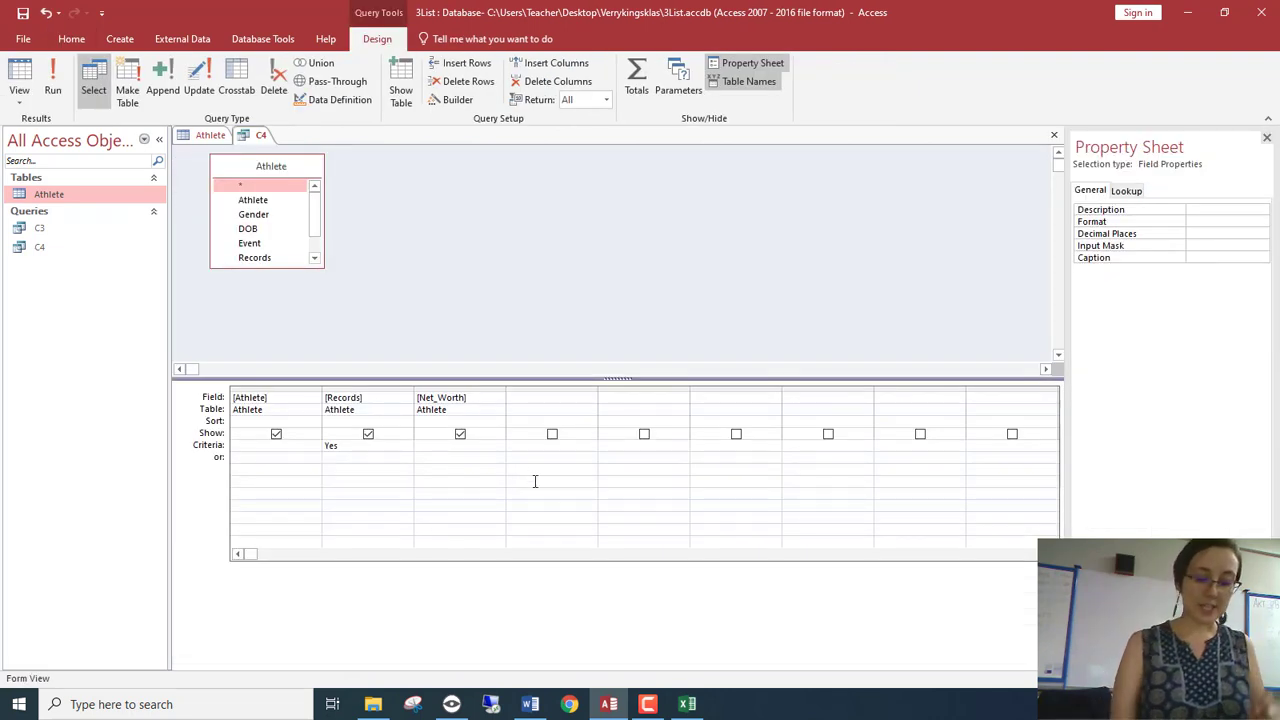
{"action": "type", "text": ">"}
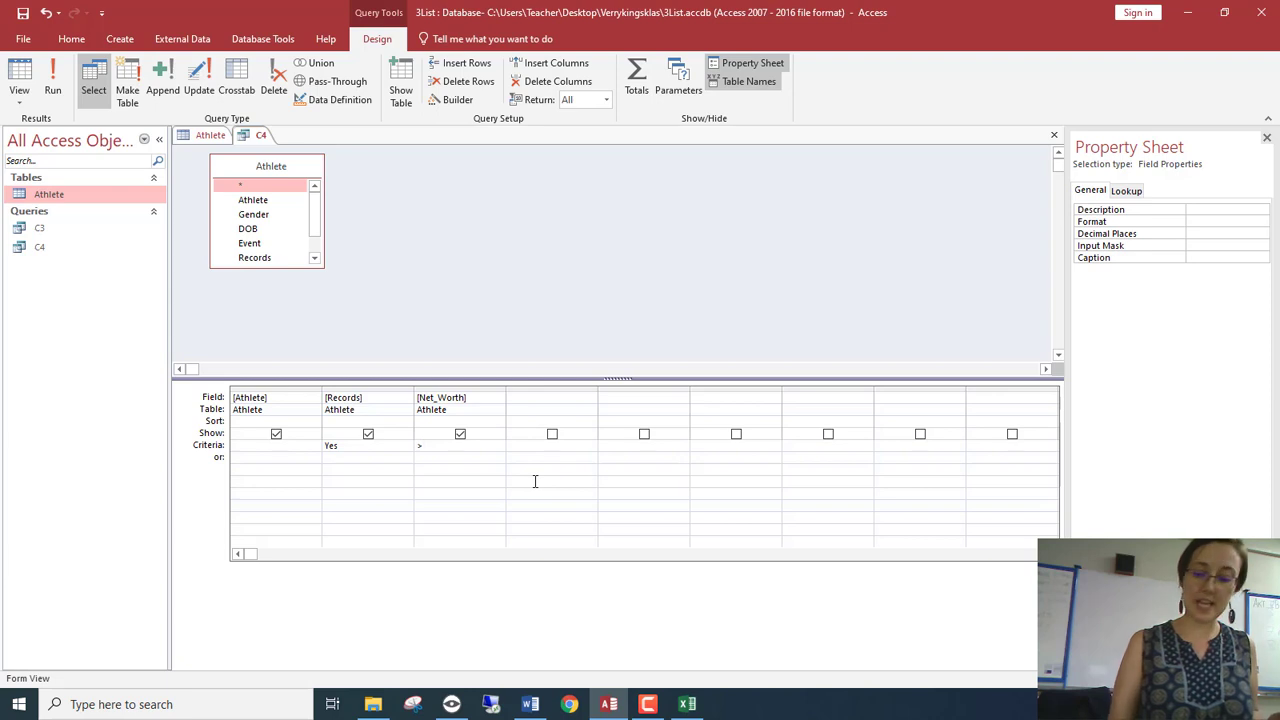
{"action": "type", "text": "10"}
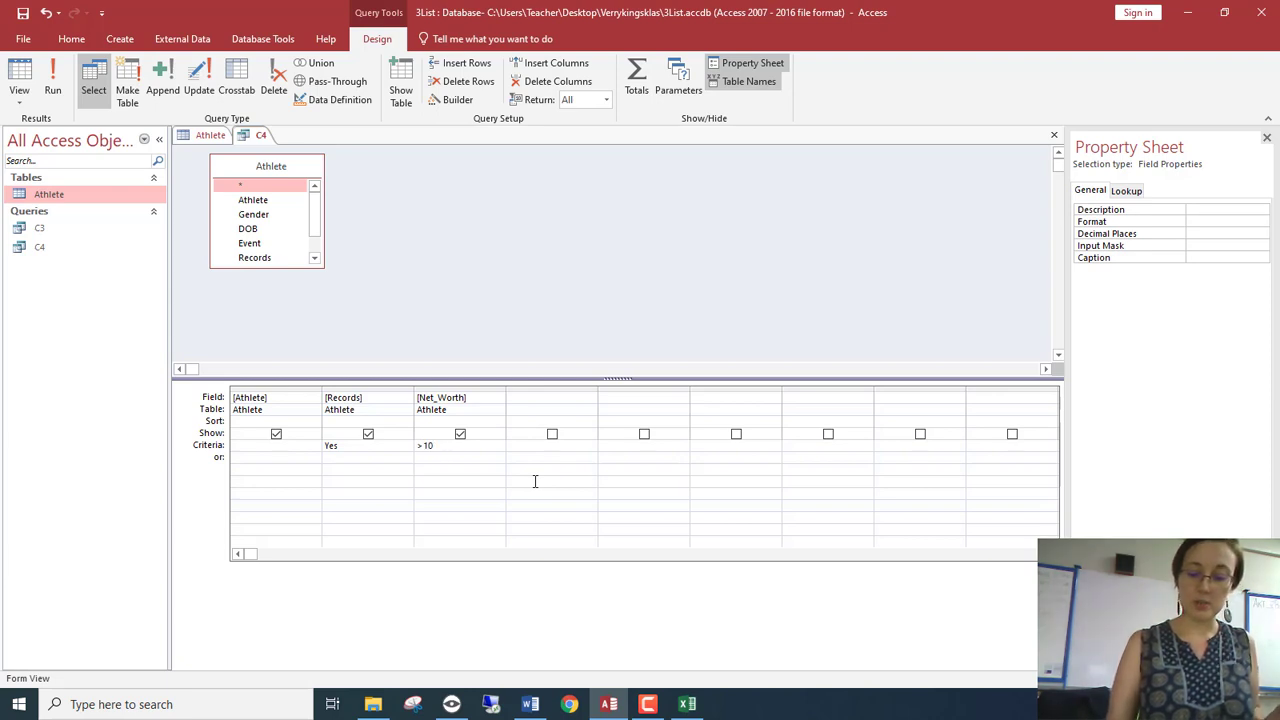
{"action": "type", "text": "000000"}
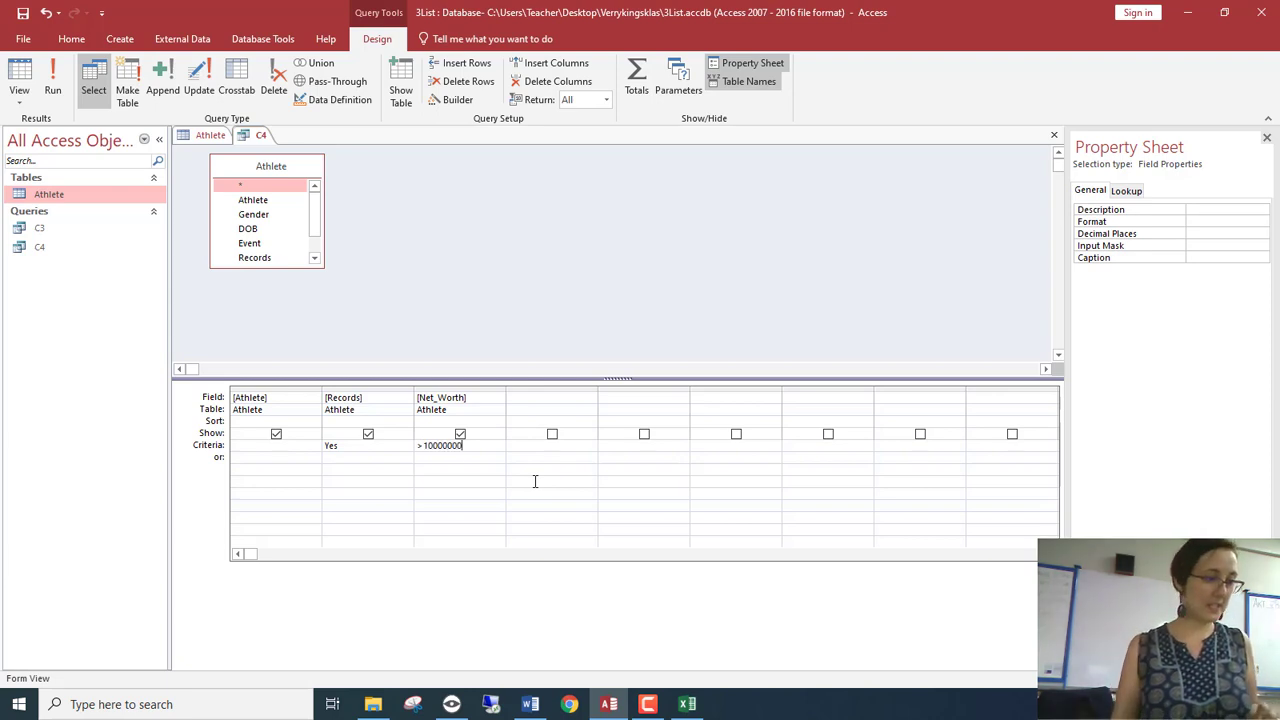
{"action": "left_click", "coordinate": [453, 471]}
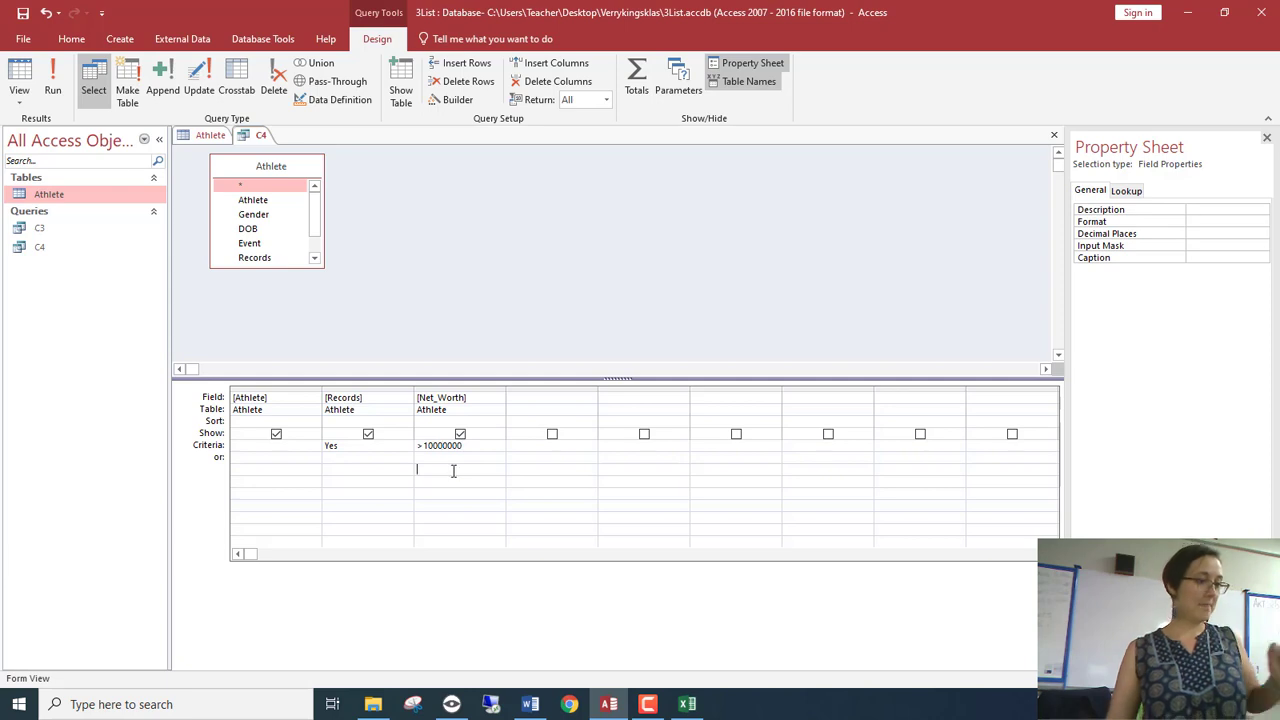
{"action": "left_click", "coordinate": [52, 80]}
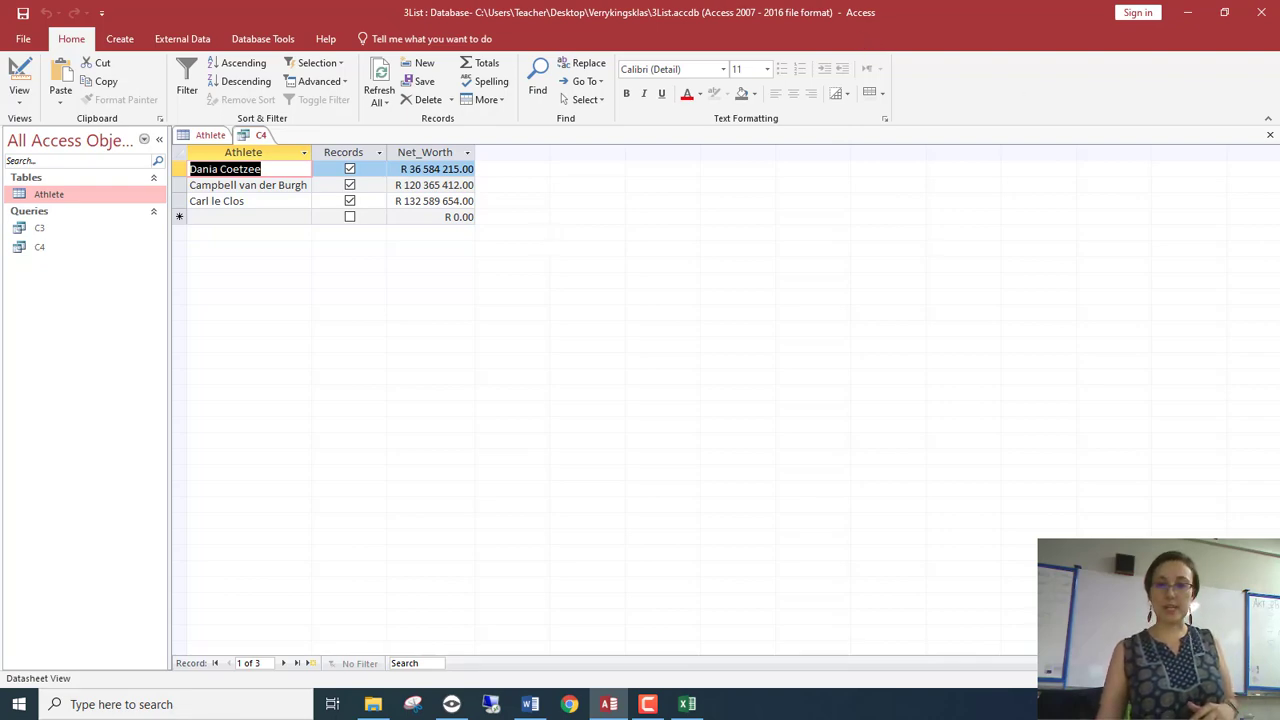
Switch to the RTT Olimpiade opleiding inhoud document in Word and review the topics listed under the Access heading
{"action": "key", "text": "alt+Tab"}
{"action": "double_click", "coordinate": [590, 181]}
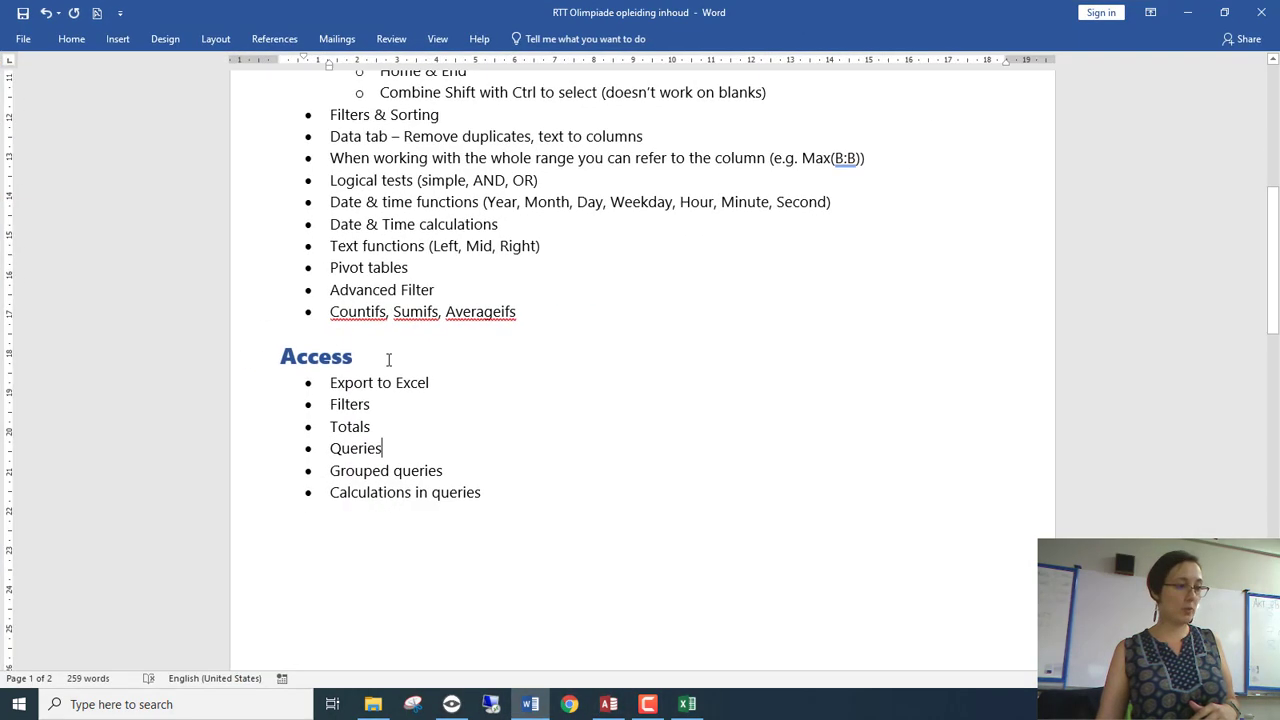
{"action": "left_click", "coordinate": [614, 516]}
{"action": "key", "text": "Down"}
{"action": "key", "text": "Down"}
{"action": "key", "text": "Up"}
{"action": "key", "text": "Up"}
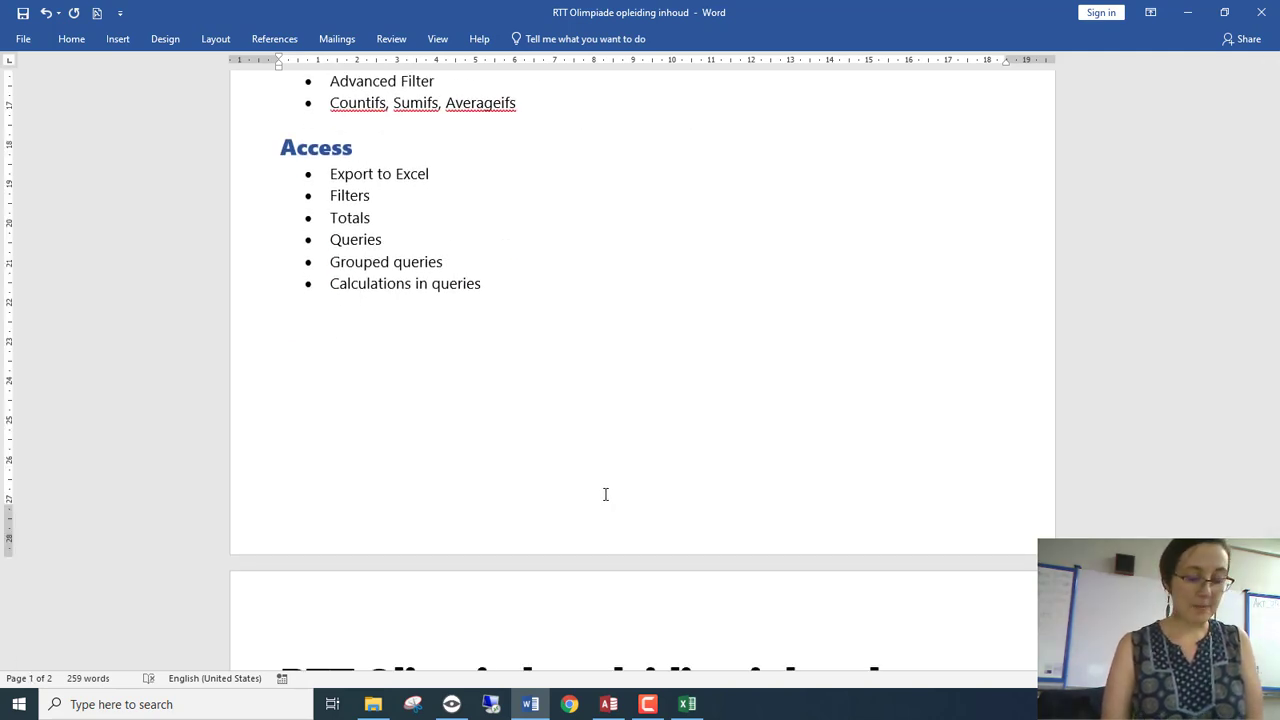
List the comparison operators >, <, >=, <= and <> on separate lines below the Access topics
{"action": "type", "text": ">"}
{"action": "key", "text": "Return"}
{"action": "type", "text": "<"}
{"action": "key", "text": "Return"}
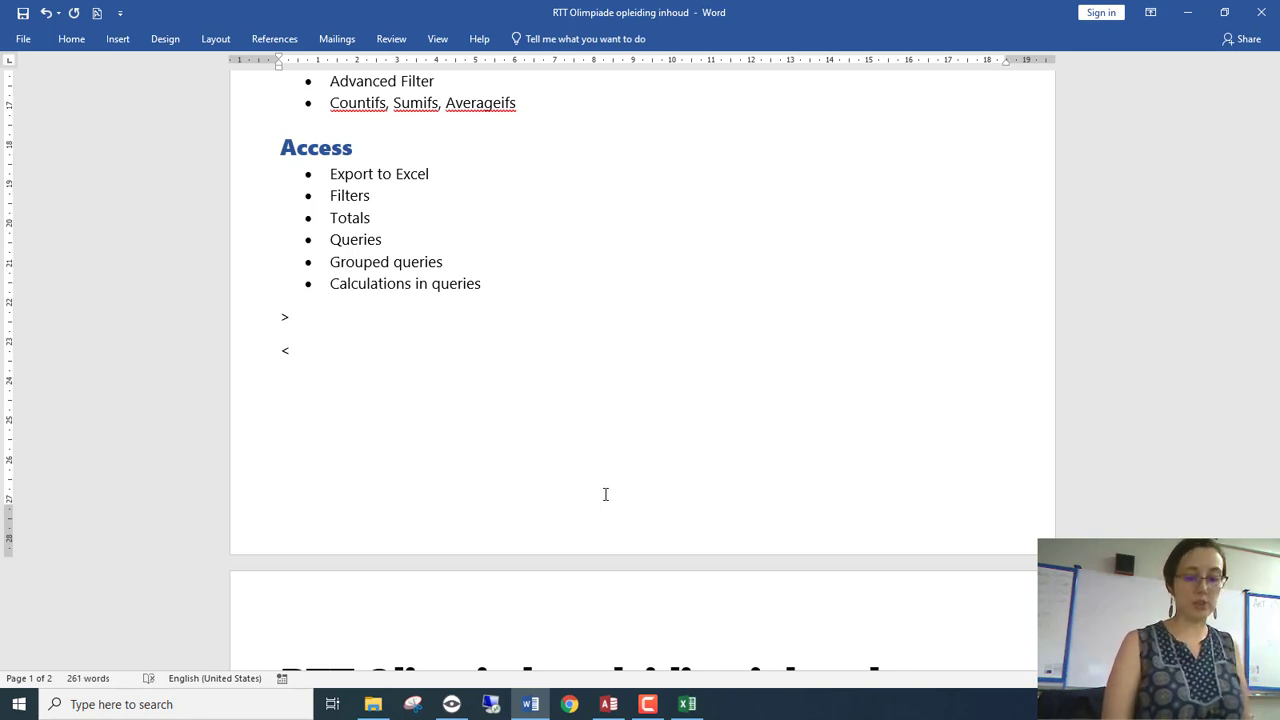
{"action": "type", "text": ">="}
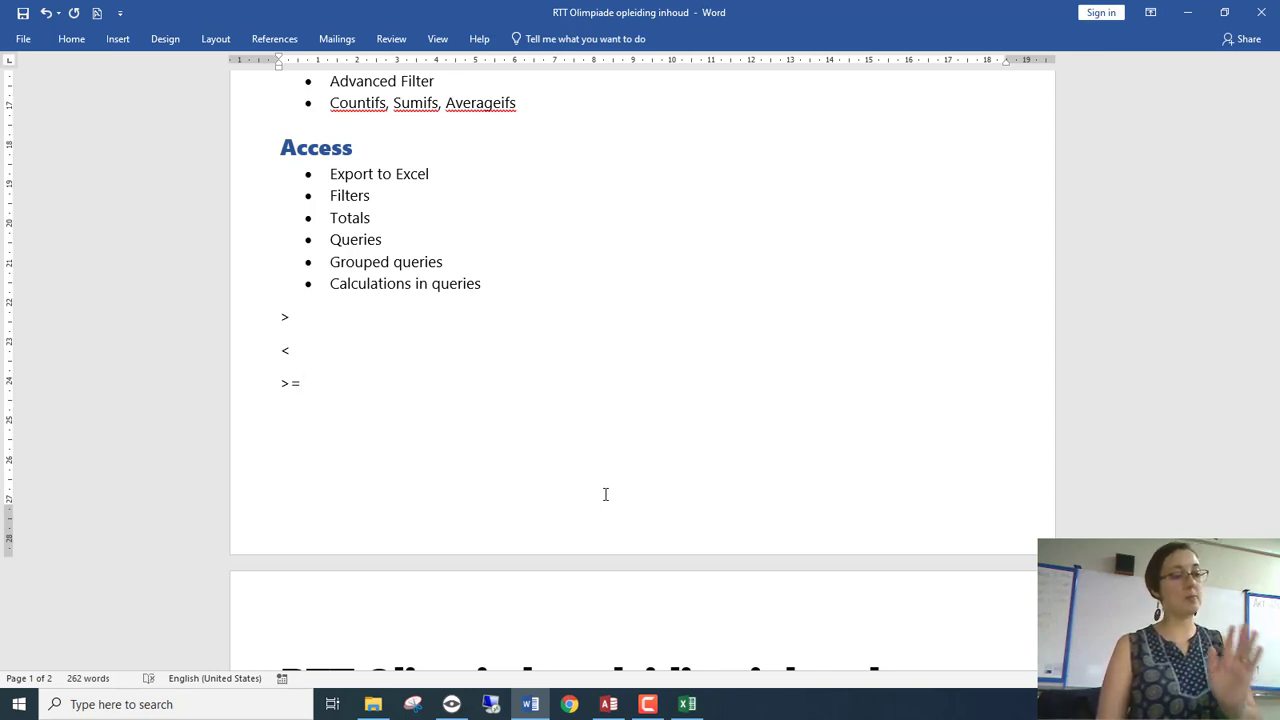
{"action": "type", "text": "<>"}
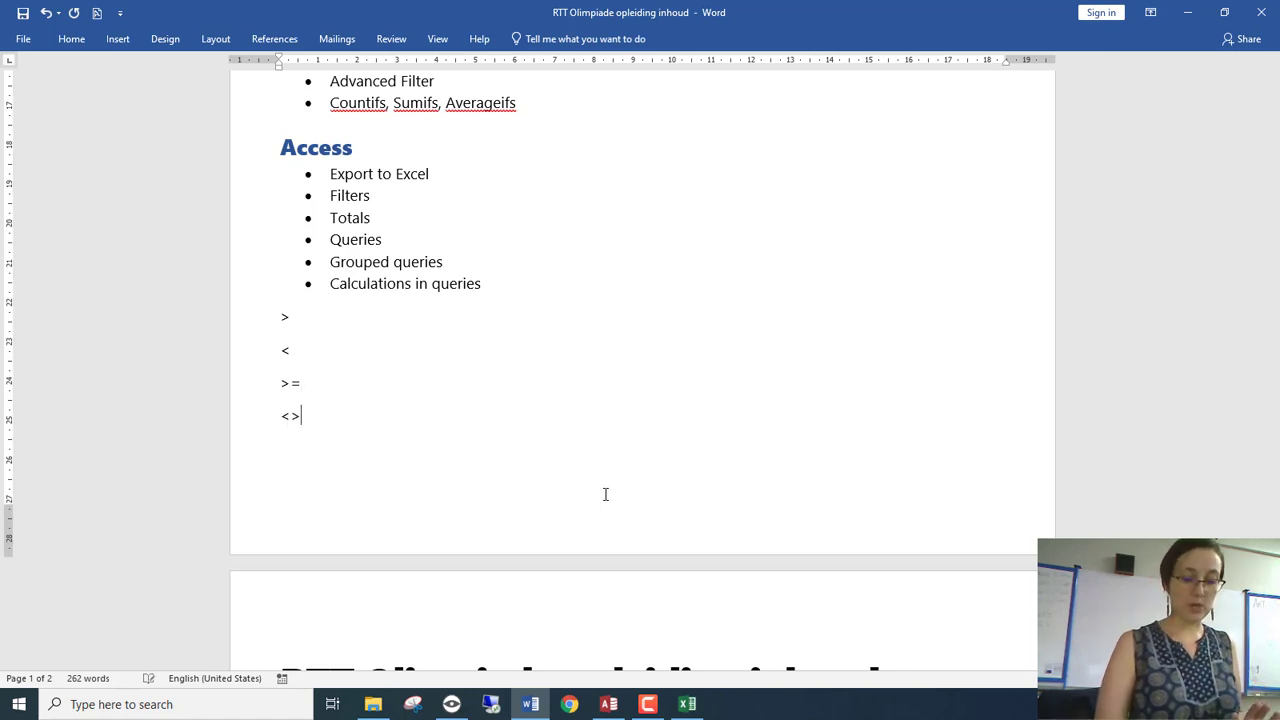
{"action": "key", "text": "BackSpace"}
{"action": "type", "text": "="}
{"action": "key", "text": "Return"}
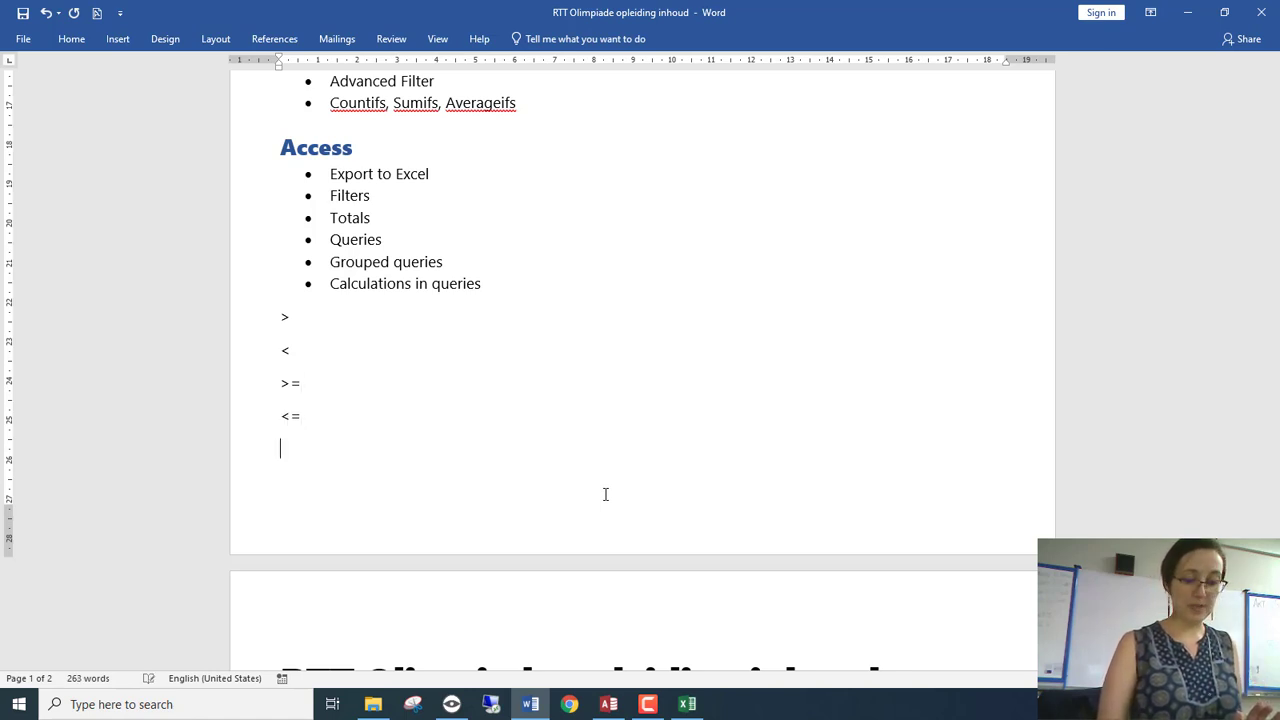
{"action": "type", "text": "<>"}
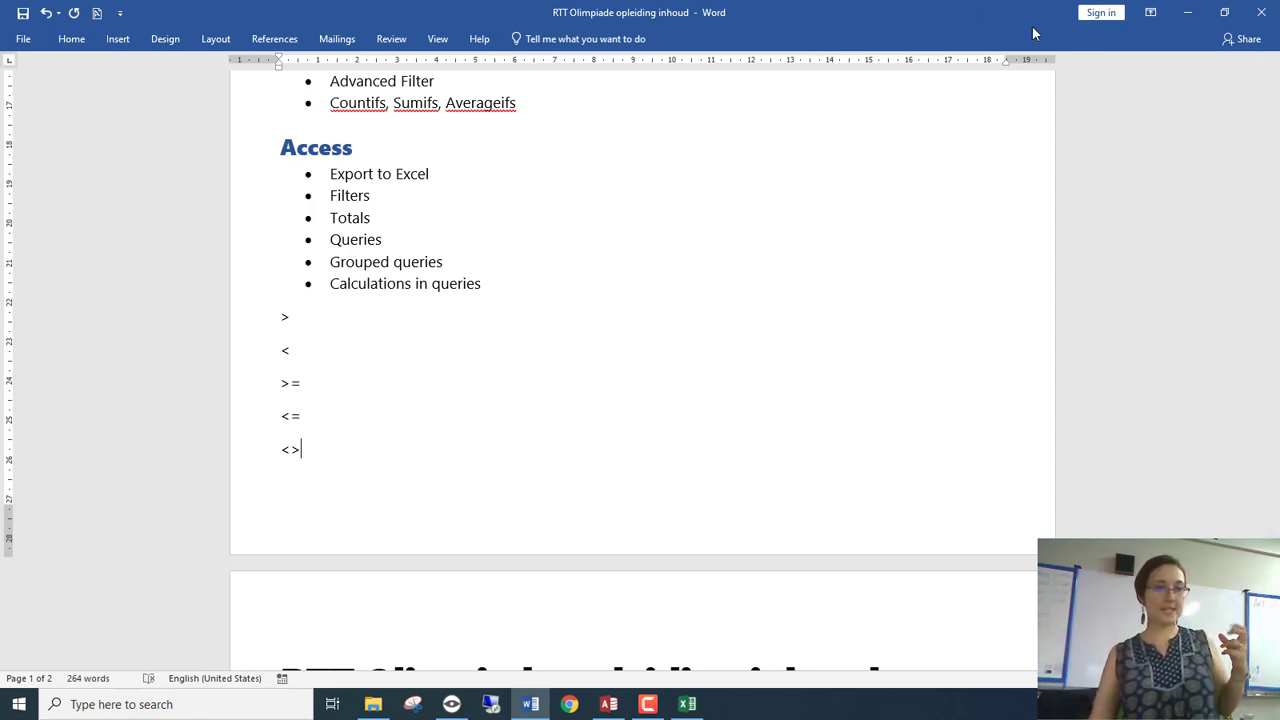
Switch back to the 3List database in Access and clear the Records and Net_Worth criteria in C4's Design View
{"action": "left_click", "coordinate": [1185, 11]}
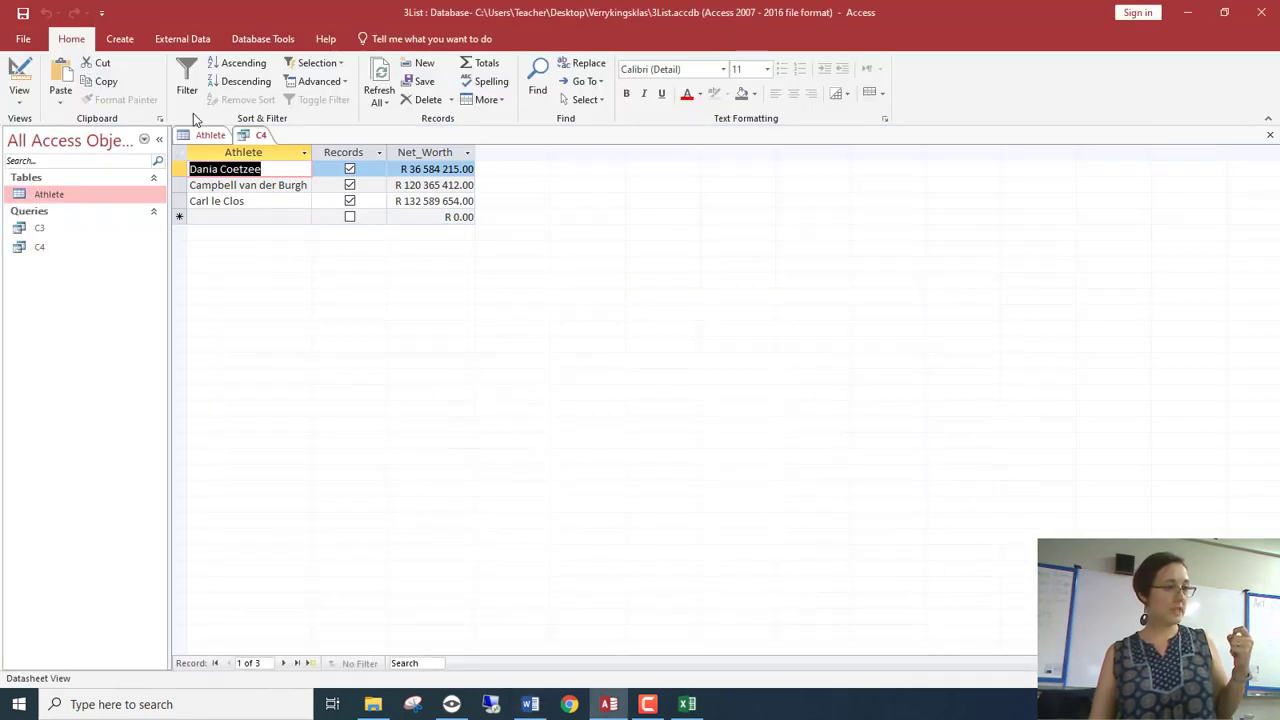
{"action": "left_click", "coordinate": [38, 76]}
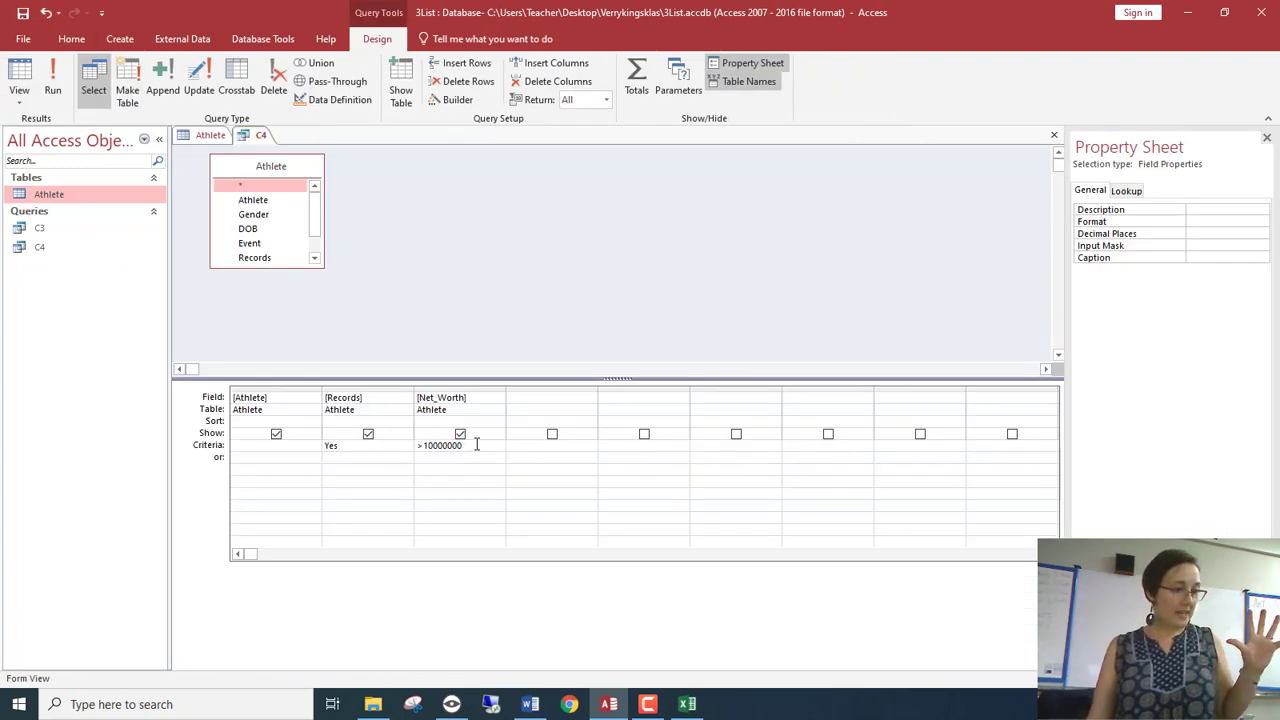
{"action": "left_click_drag", "start_coordinate": [477, 444], "coordinate": [305, 446]}
{"action": "key", "text": "Delete"}
{"action": "key", "text": "Delete"}
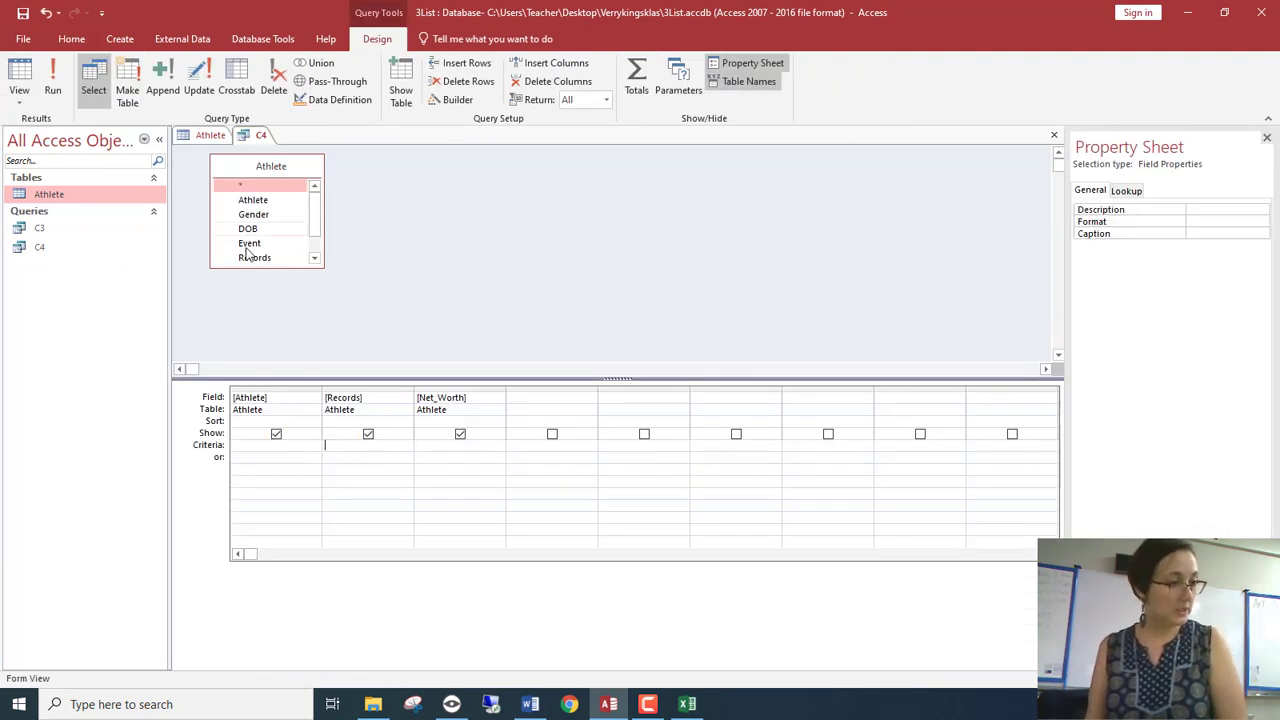
Close query C4 with its design changes saved, and select the DOB column in the Athlete table
{"action": "right_click", "coordinate": [258, 140]}
{"action": "left_click", "coordinate": [291, 169]}
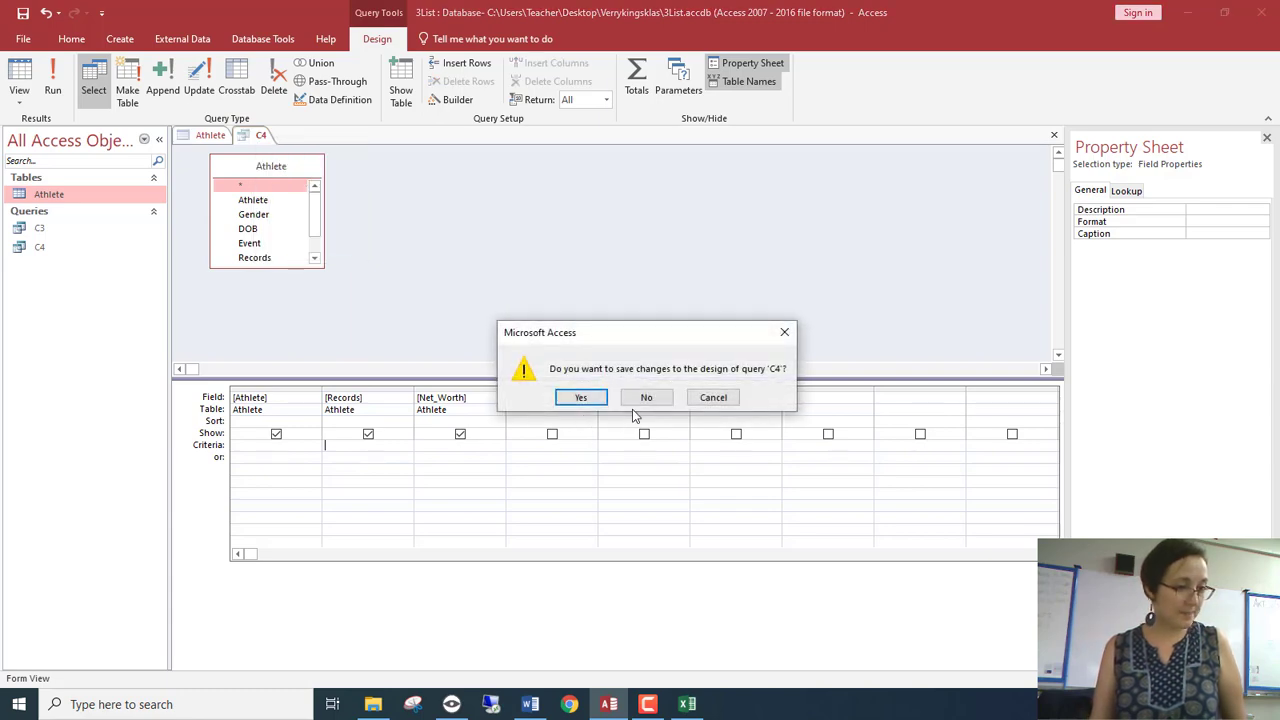
{"action": "left_click", "coordinate": [578, 398]}
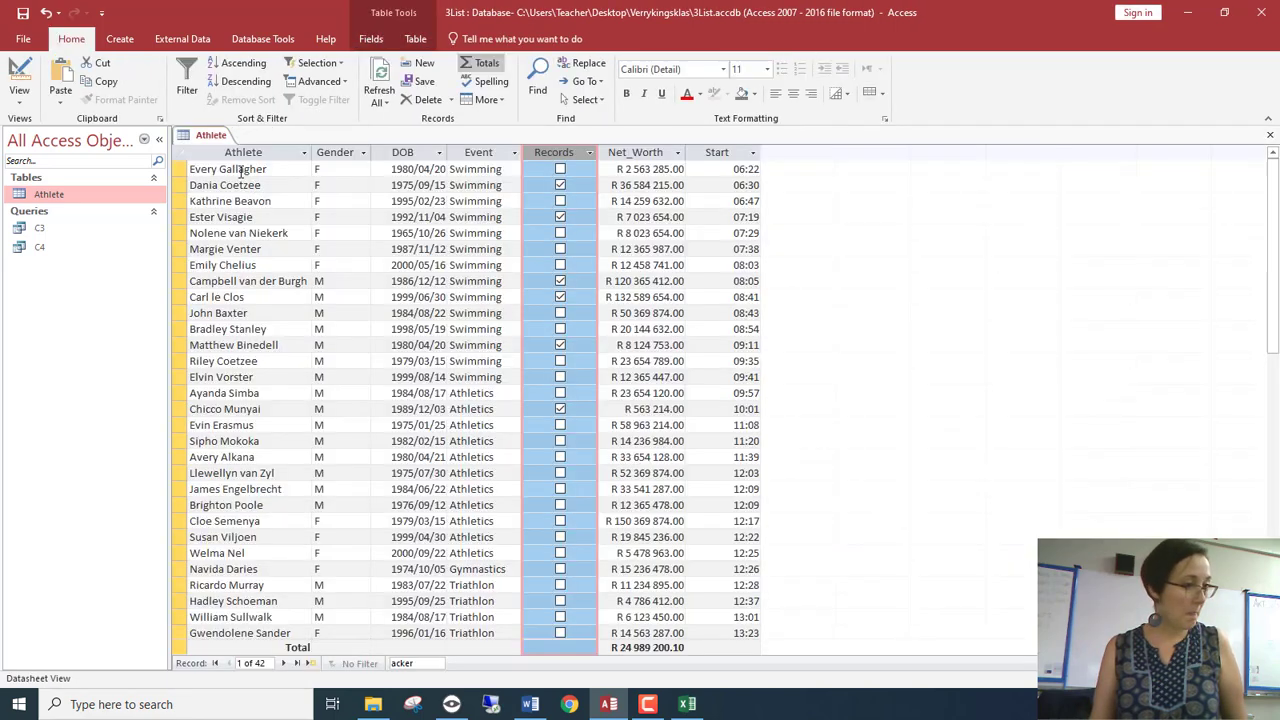
{"action": "left_click", "coordinate": [415, 151]}
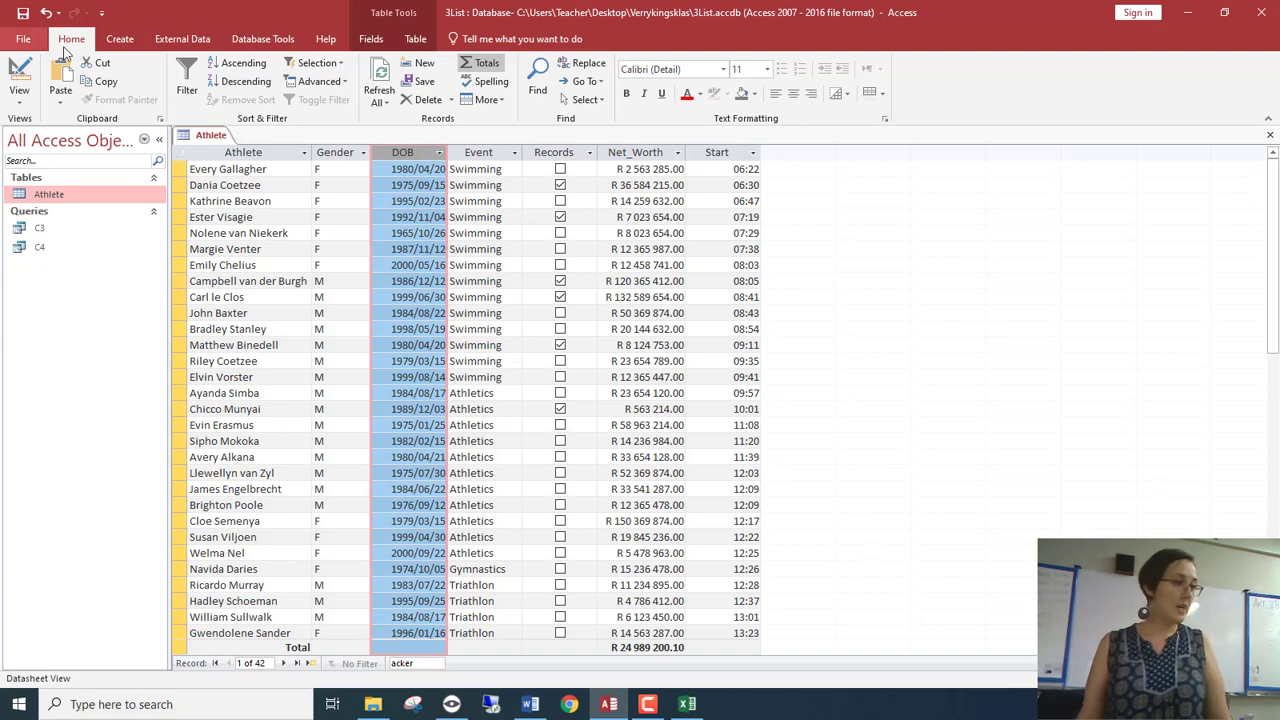
{"action": "left_click", "coordinate": [119, 38]}
{"action": "left_click", "coordinate": [203, 90]}
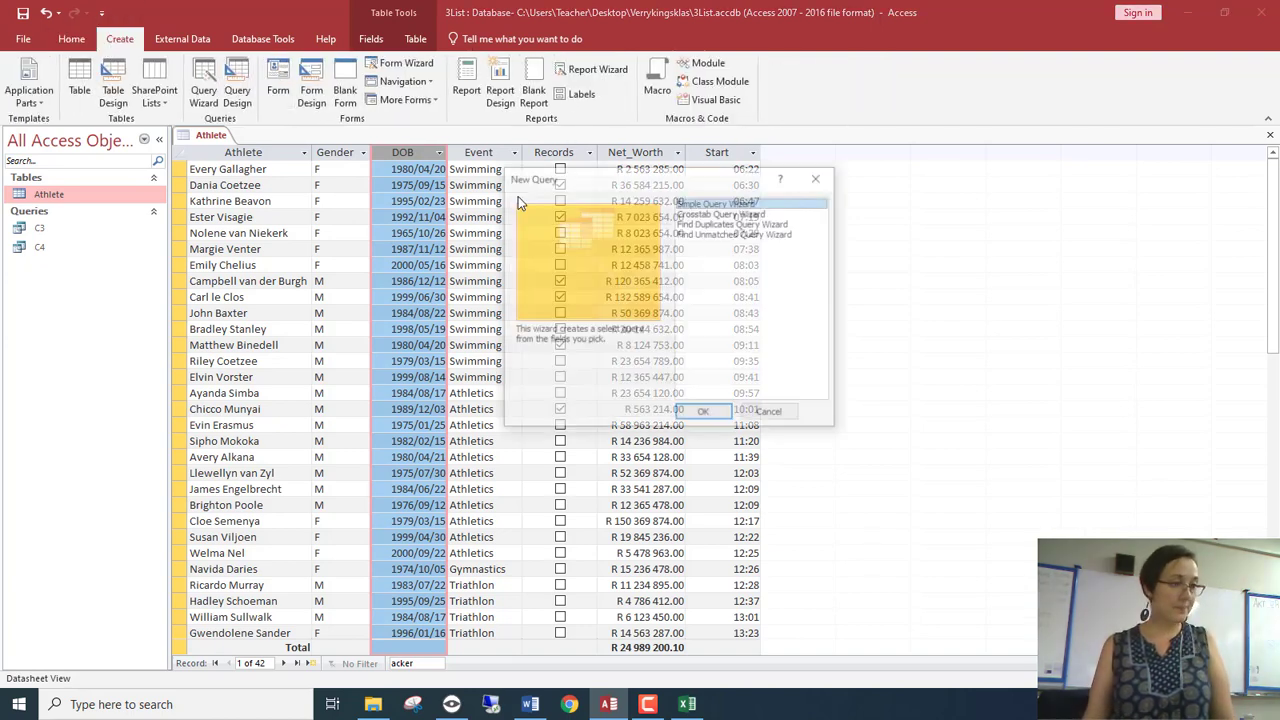
{"action": "key", "text": "Down"}
{"action": "key", "text": "Down"}
{"action": "key", "text": "Down"}
{"action": "left_click", "coordinate": [730, 415]}
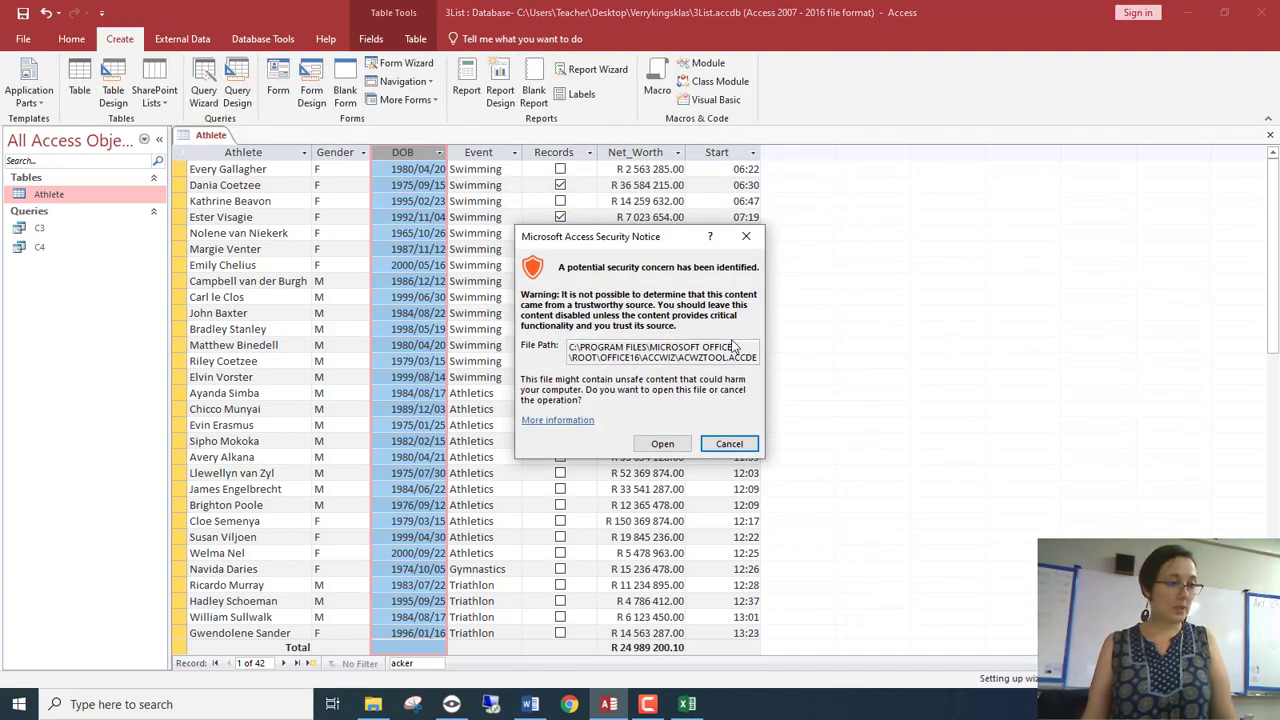
{"action": "left_click", "coordinate": [738, 441]}
{"action": "left_click", "coordinate": [642, 406]}
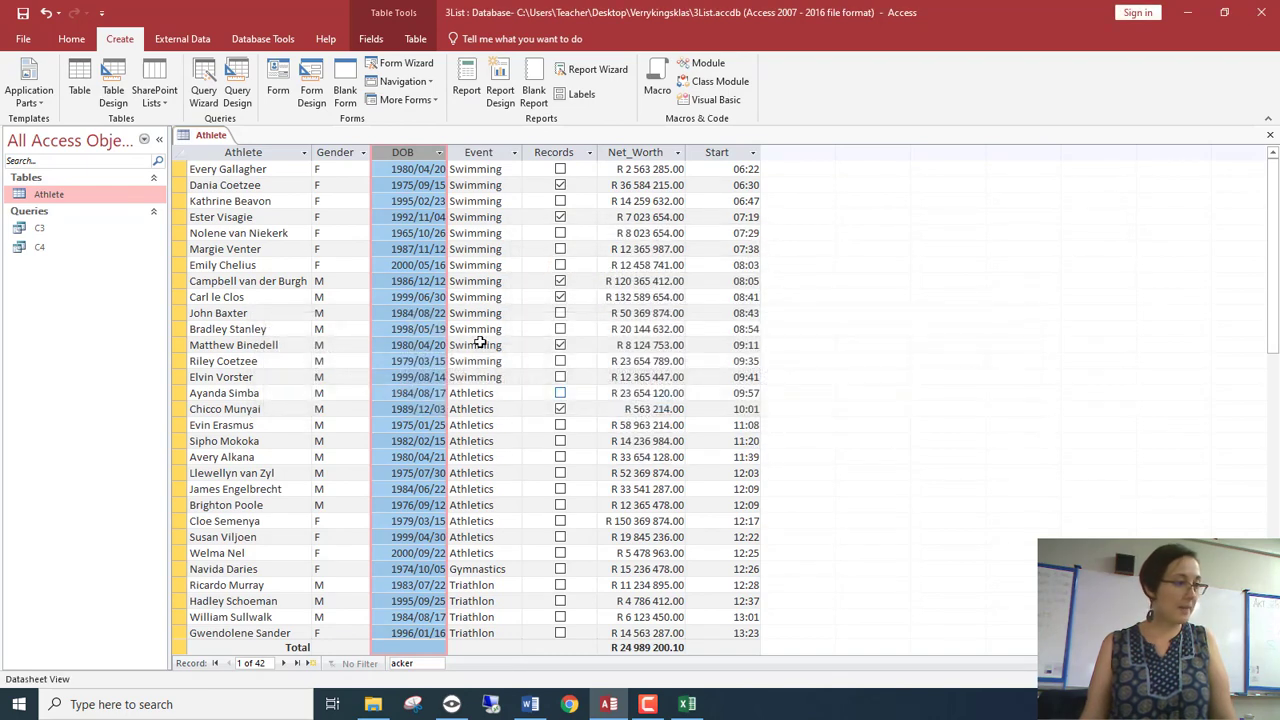
Reopen query C4 in Design View and replace its Records field with DOB
{"action": "double_click", "coordinate": [40, 248]}
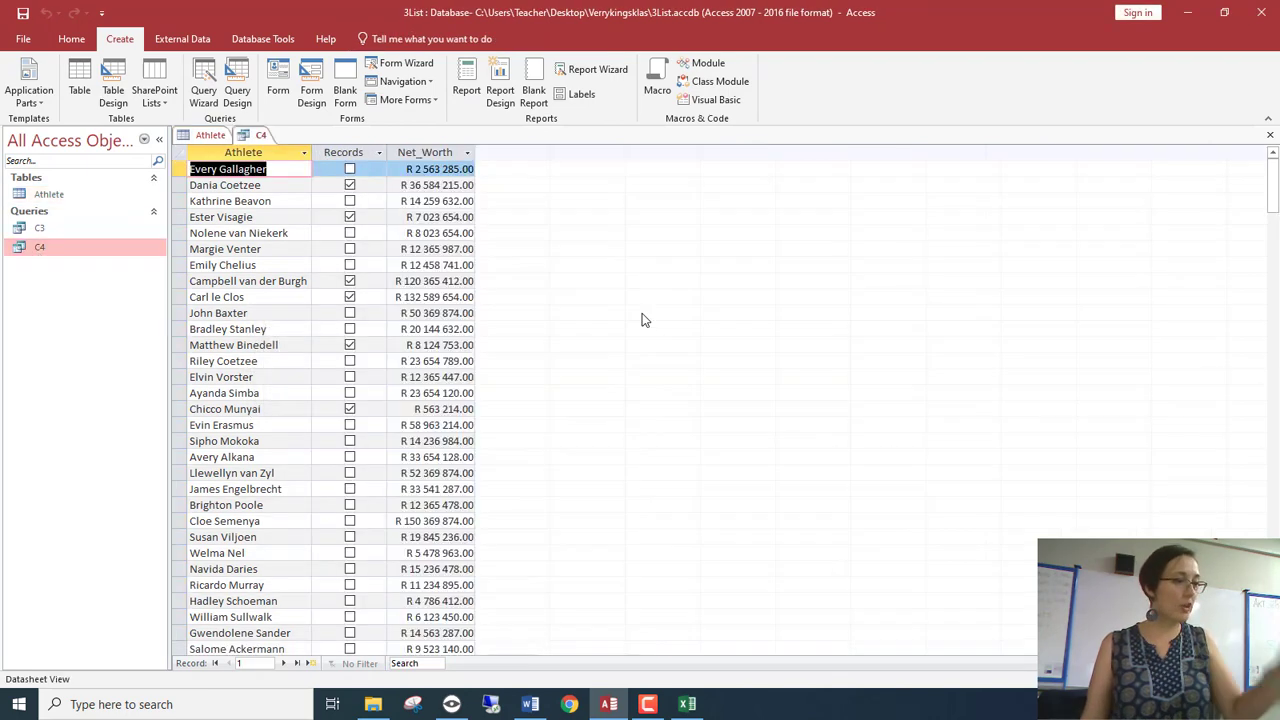
{"action": "left_click", "coordinate": [71, 38]}
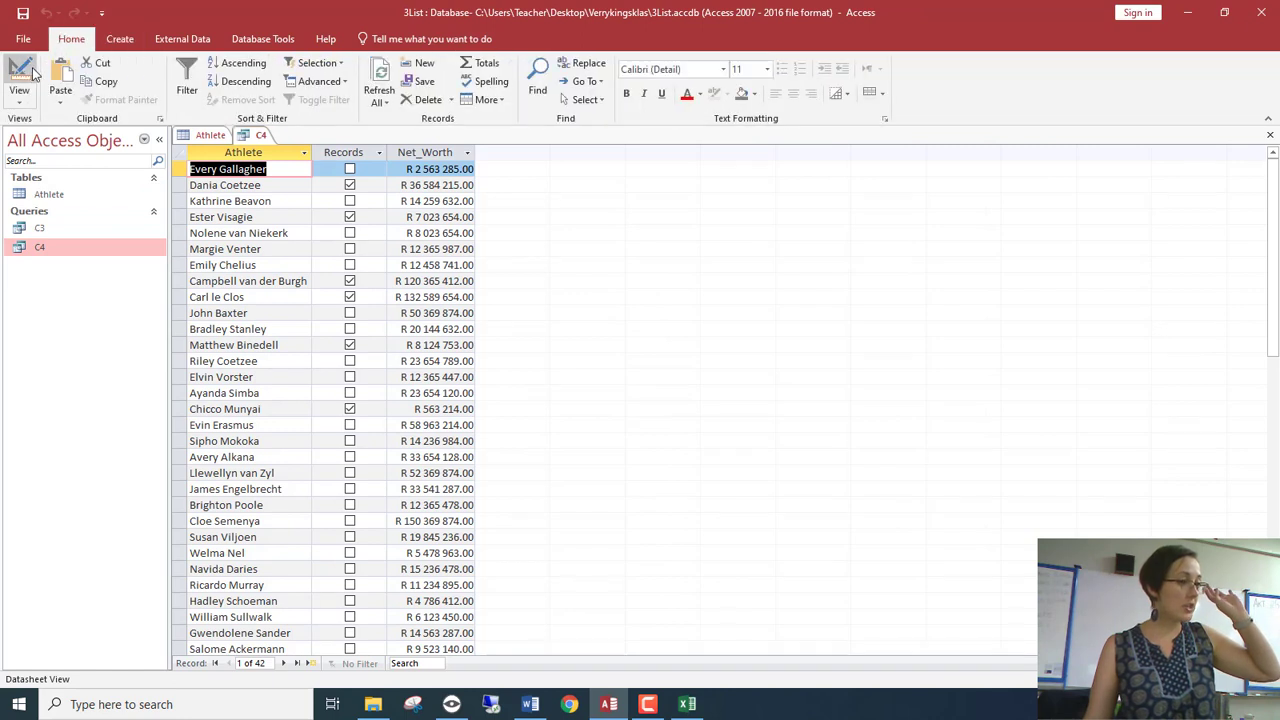
{"action": "left_click", "coordinate": [19, 80]}
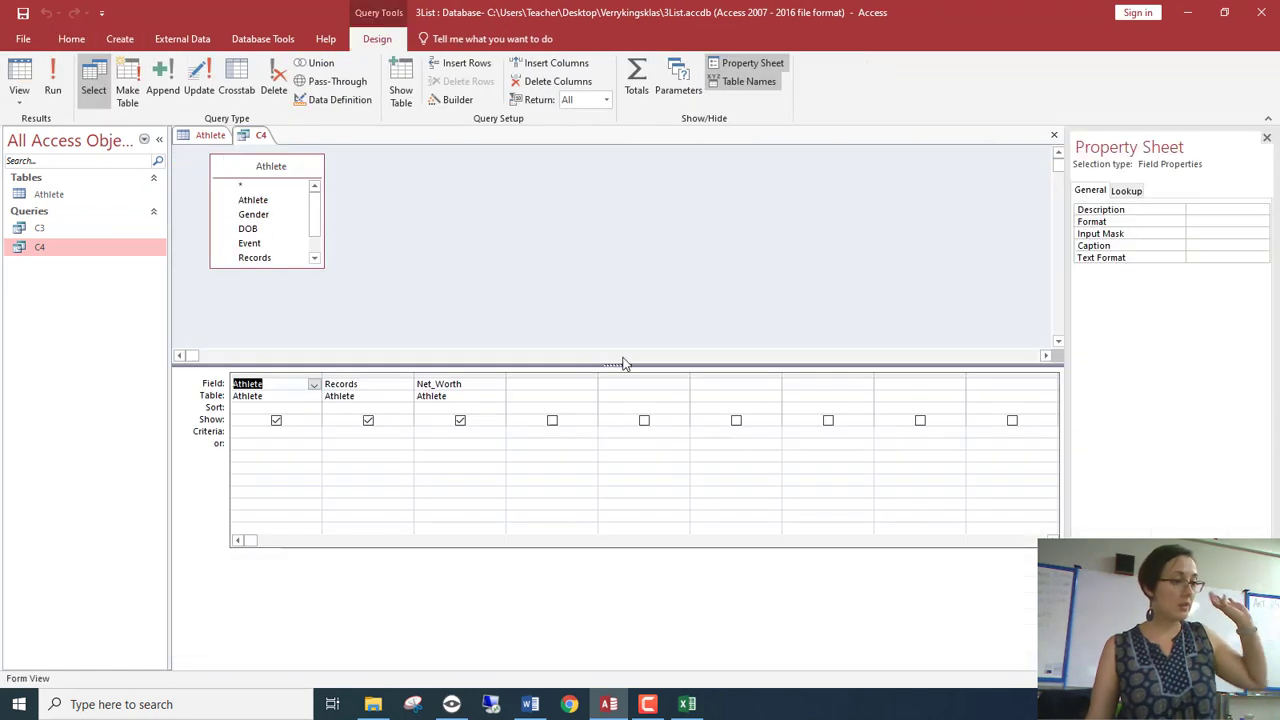
{"action": "left_click", "coordinate": [405, 388]}
{"action": "left_click", "coordinate": [406, 385]}
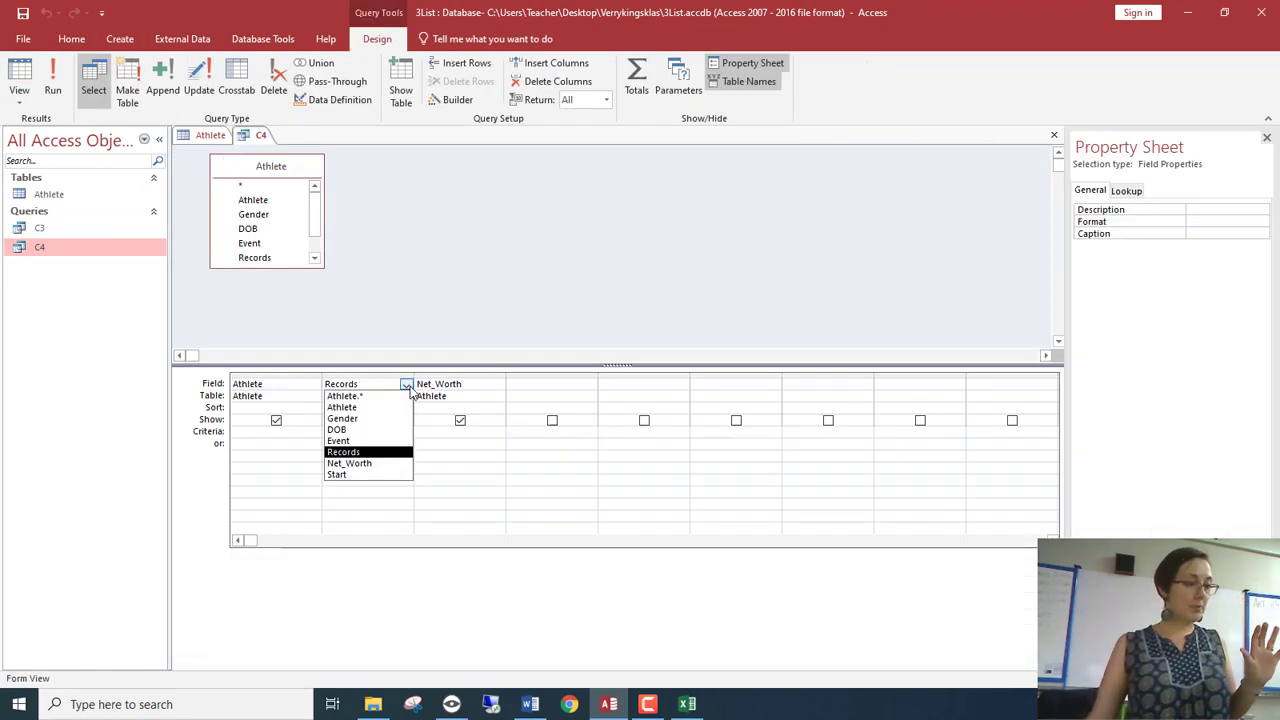
{"action": "left_click", "coordinate": [378, 430]}
Delete the Net_Worth column from the C4 design, run the query and select the first DOB value
{"action": "left_click", "coordinate": [469, 377]}
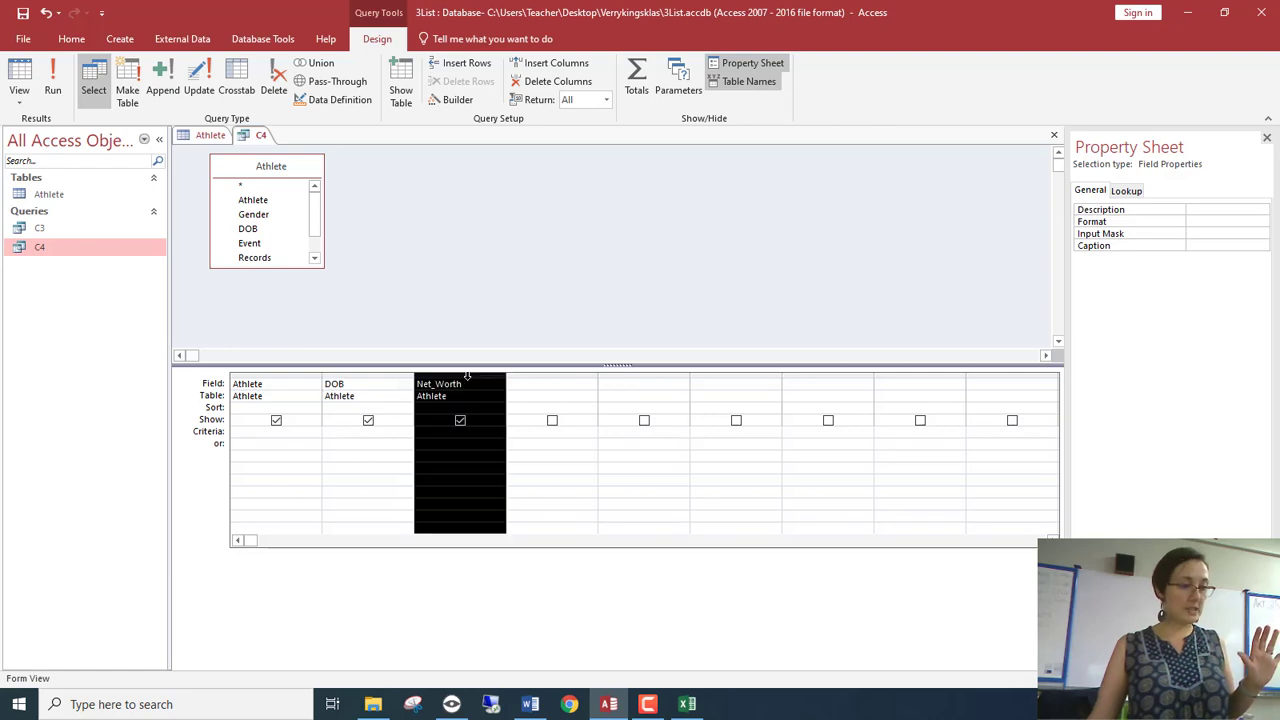
{"action": "key", "text": "Delete"}
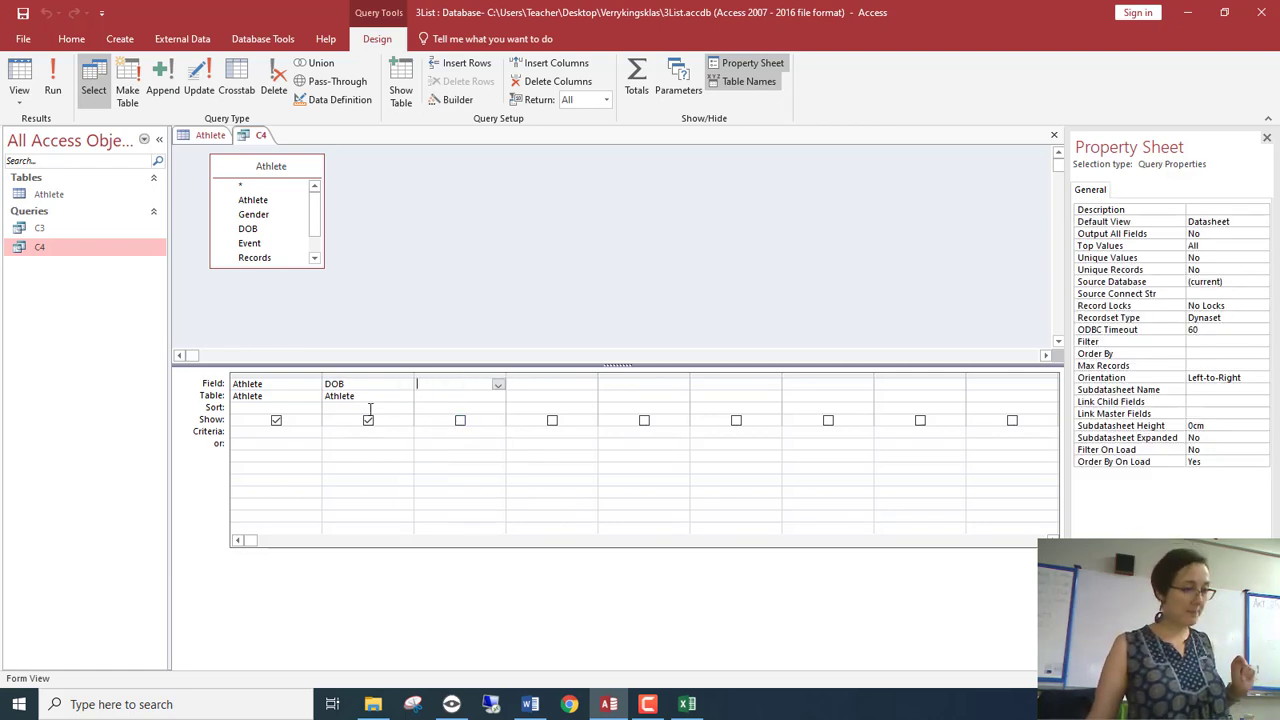
{"action": "left_click", "coordinate": [53, 88]}
{"action": "left_click_drag", "start_coordinate": [328, 171], "coordinate": [396, 168]}
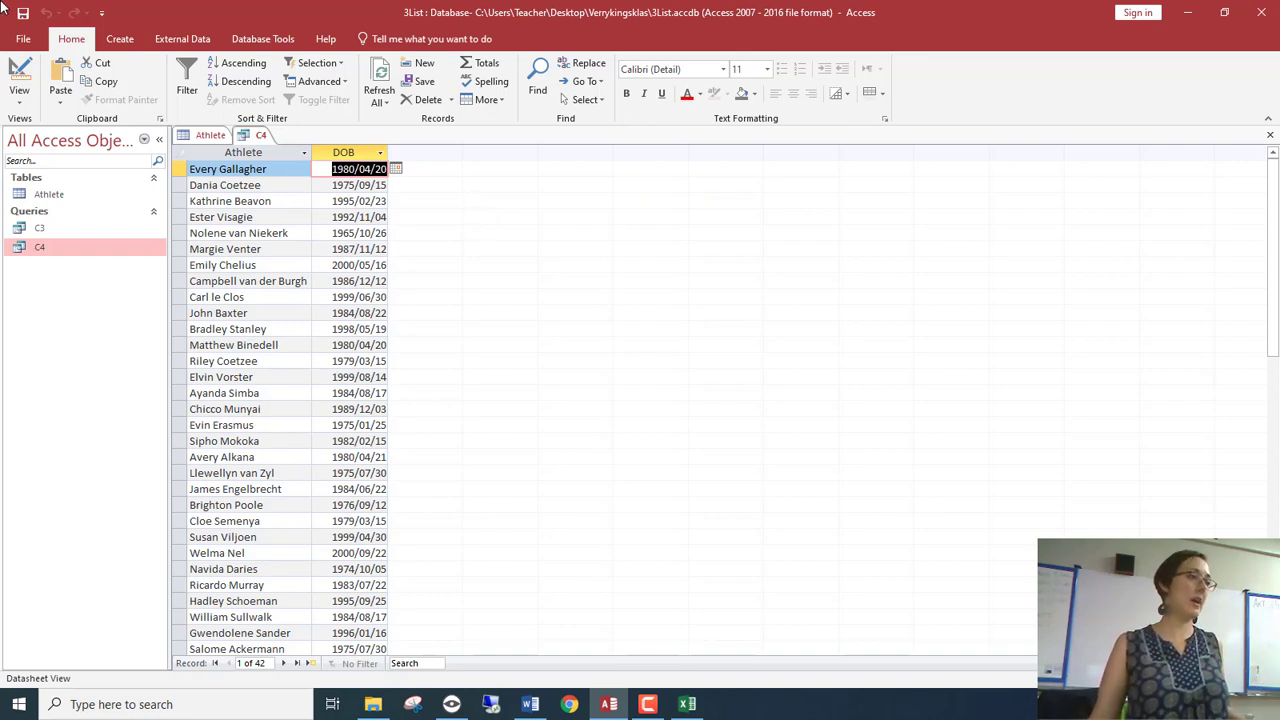
In Design View, enter <1990/01/01 as the DOB criterion, run C4 and look through the results
{"action": "left_click", "coordinate": [19, 74]}
{"action": "left_click", "coordinate": [388, 432]}
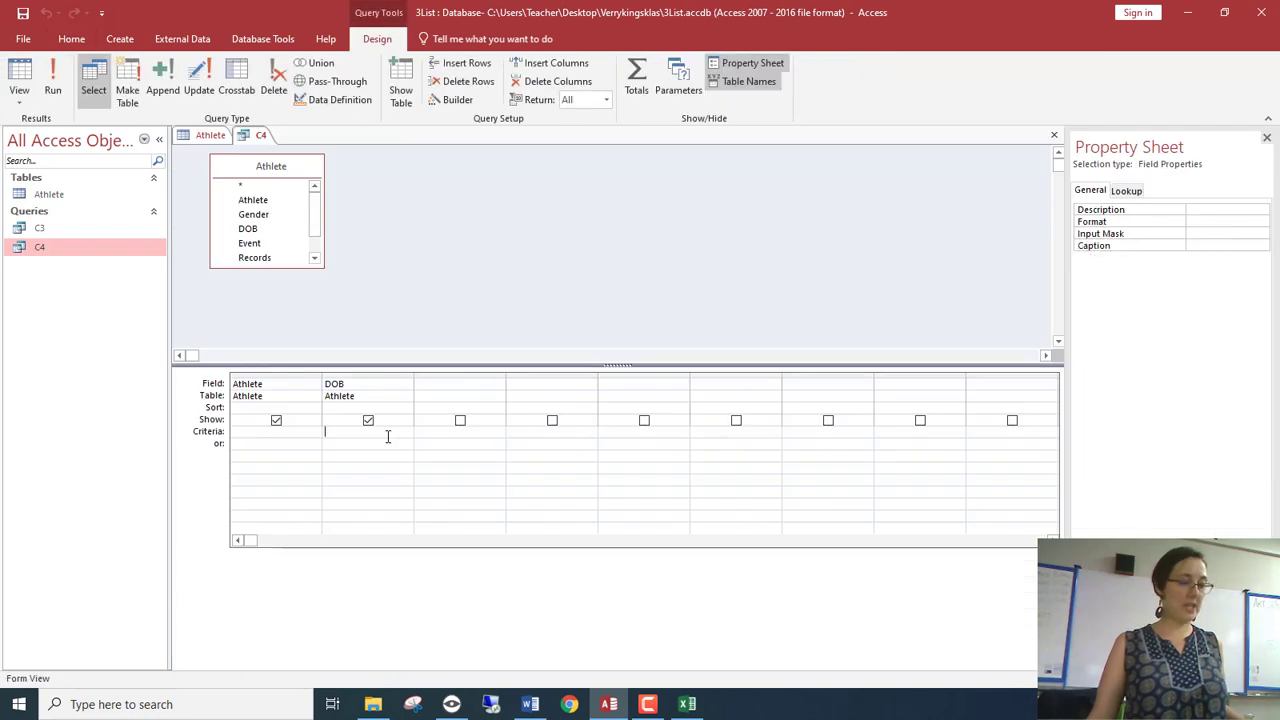
{"action": "type", "text": "<"}
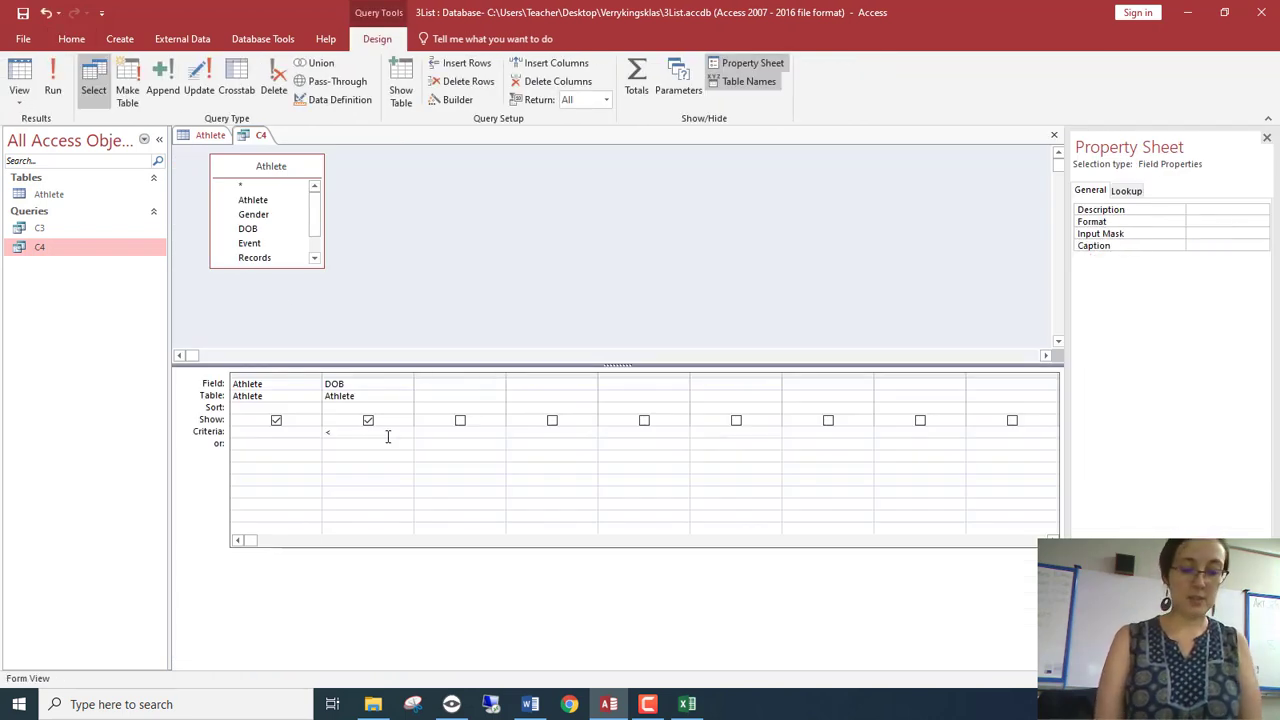
{"action": "type", "text": "1990"}
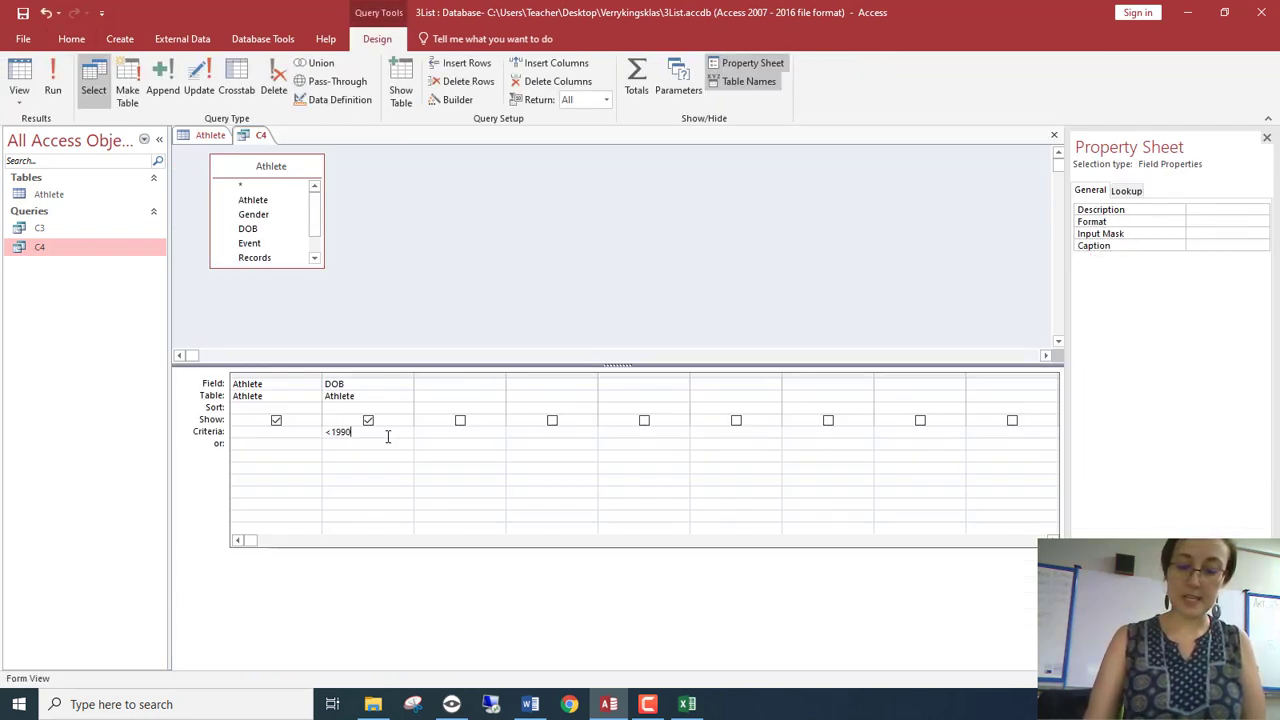
{"action": "type", "text": "/01/"}
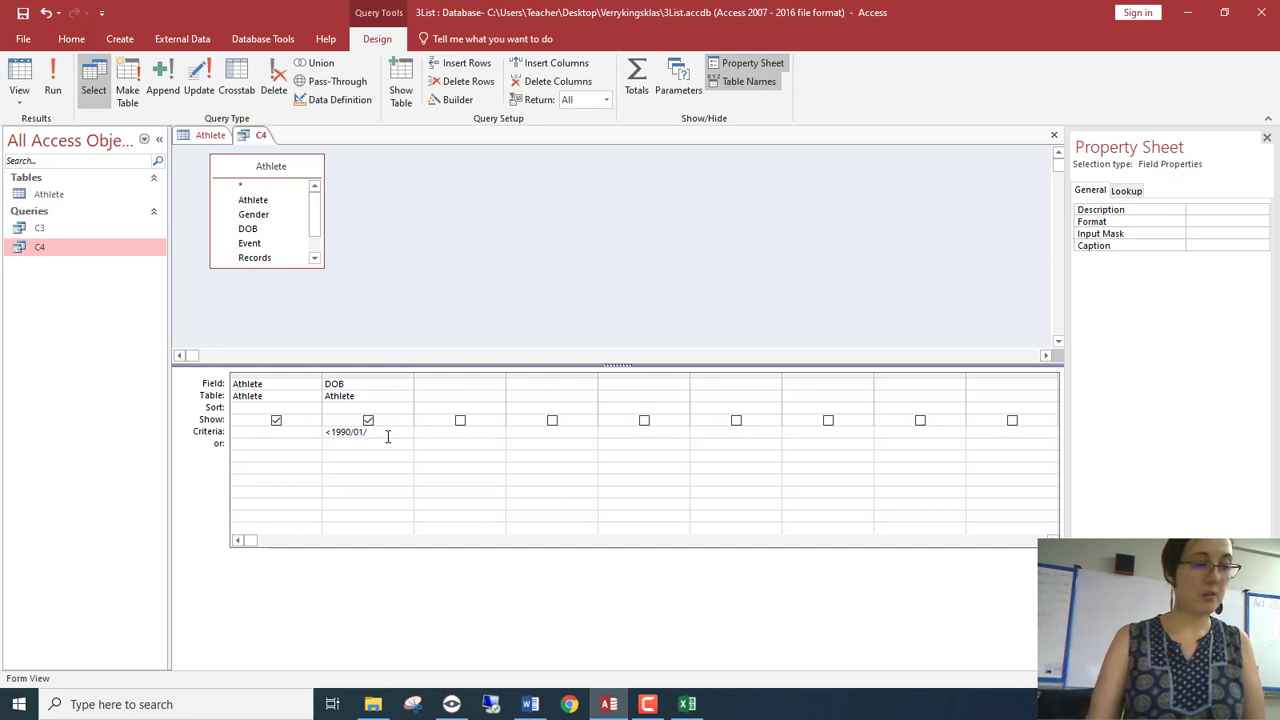
{"action": "type", "text": "01"}
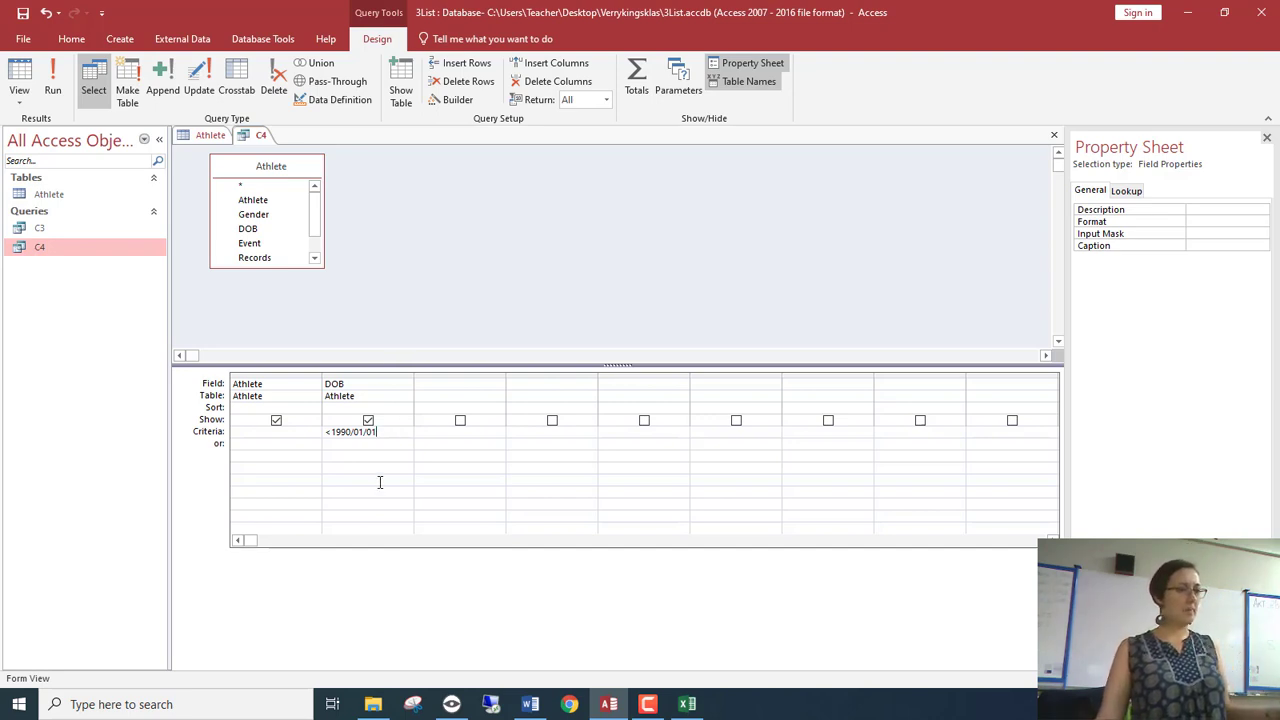
{"action": "left_click", "coordinate": [387, 453]}
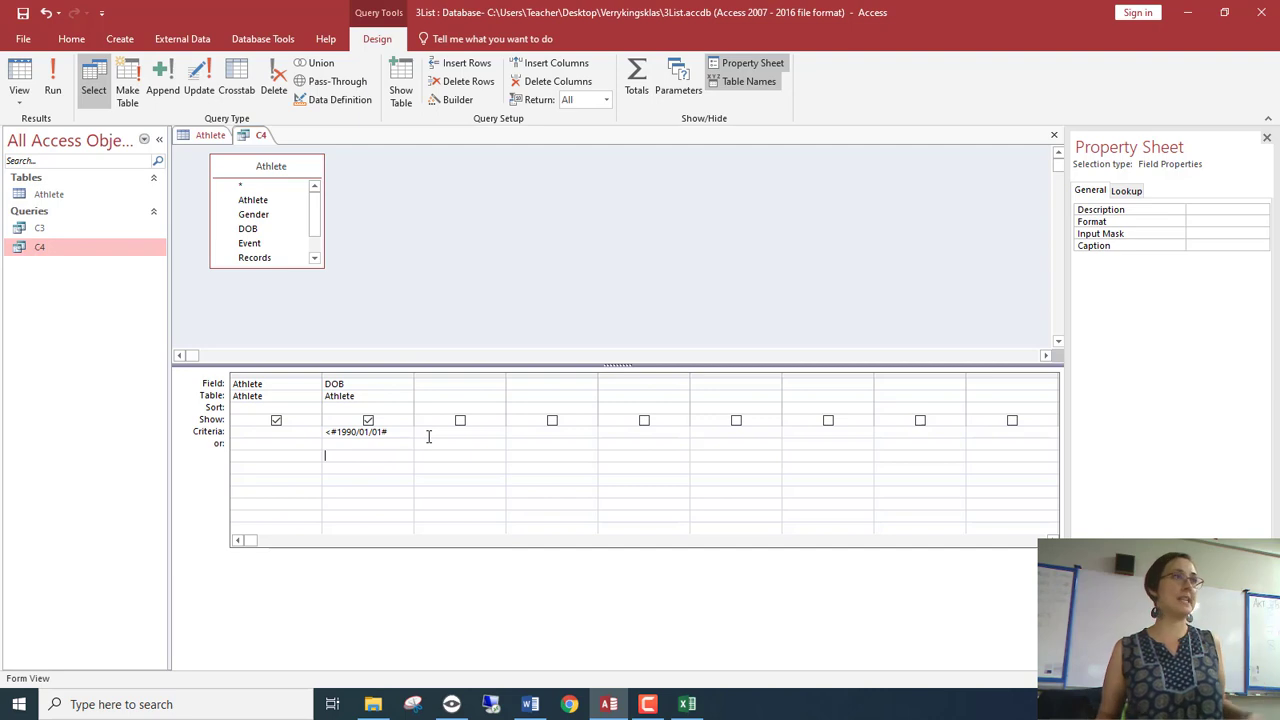
{"action": "left_click", "coordinate": [16, 76]}
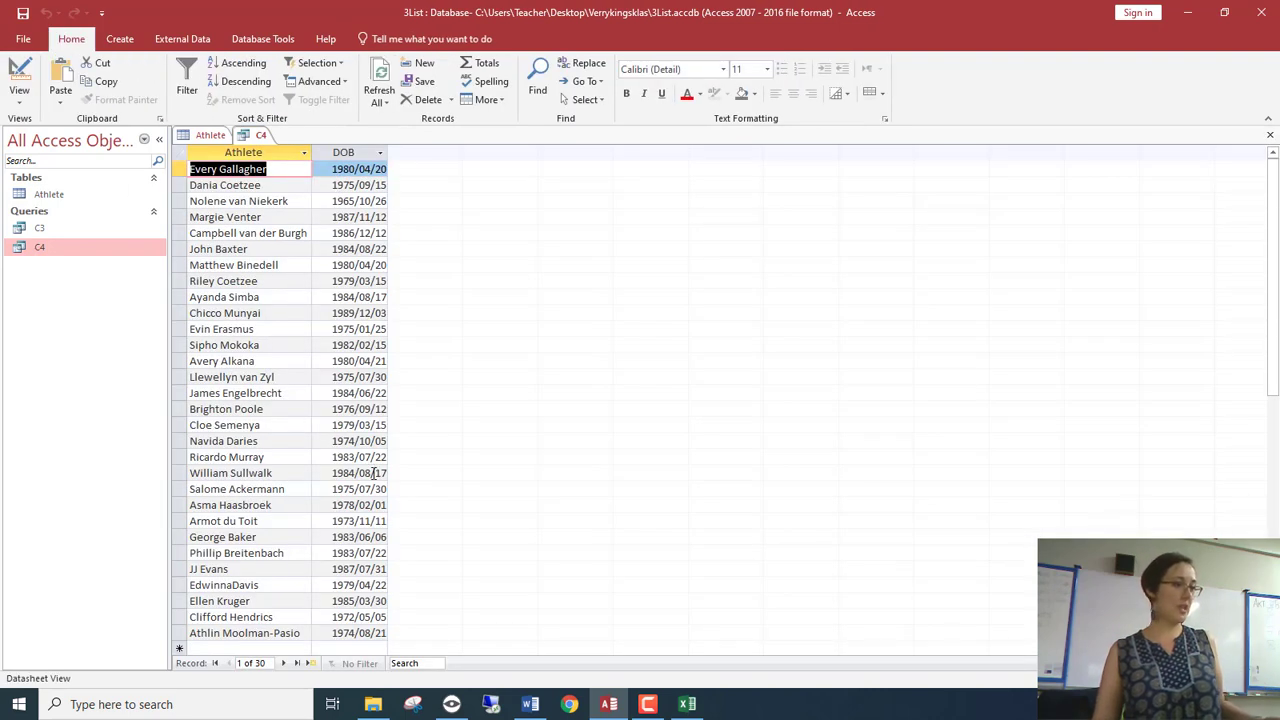
{"action": "scroll", "coordinate": [373, 473], "scroll_direction": "down", "scroll_amount": 2}
{"action": "scroll", "coordinate": [373, 473], "scroll_direction": "down", "scroll_amount": 2}
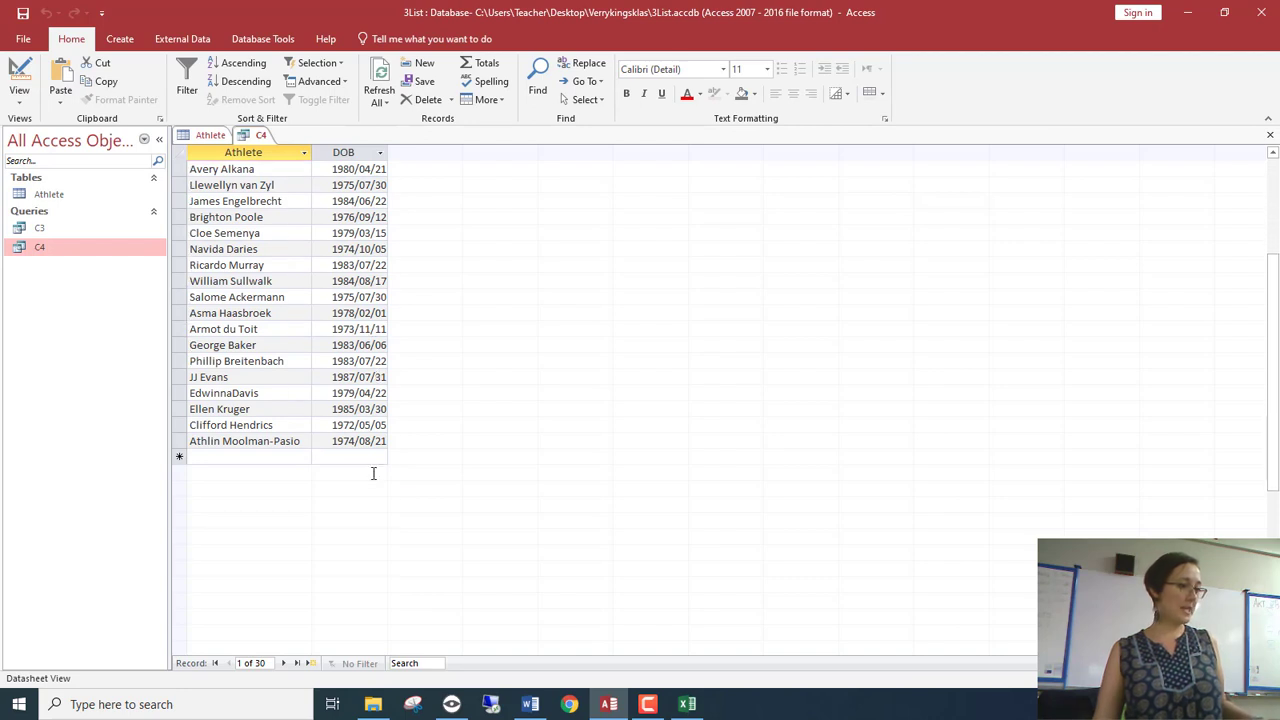
Return C4 to Design View, clear the DOB criterion and widen the DOB column in the design grid
{"action": "left_click", "coordinate": [20, 70]}
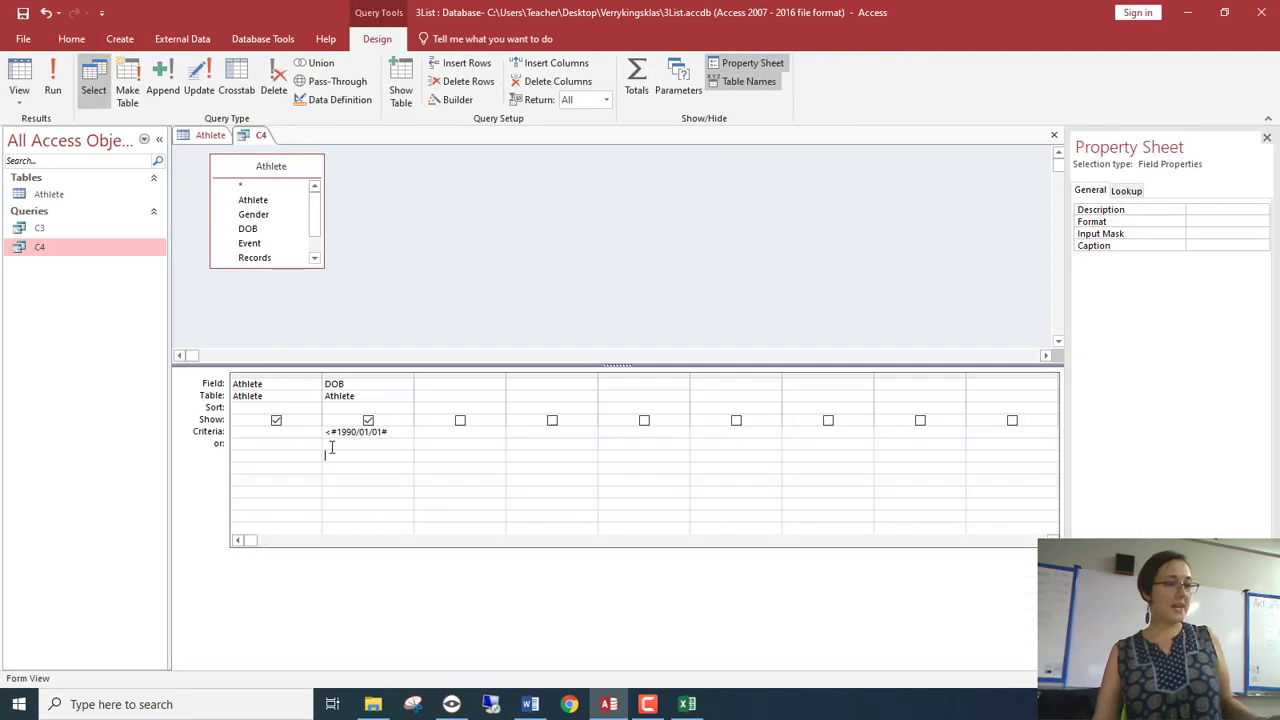
{"action": "left_click_drag", "start_coordinate": [400, 433], "coordinate": [274, 428]}
{"action": "key", "text": "Delete"}
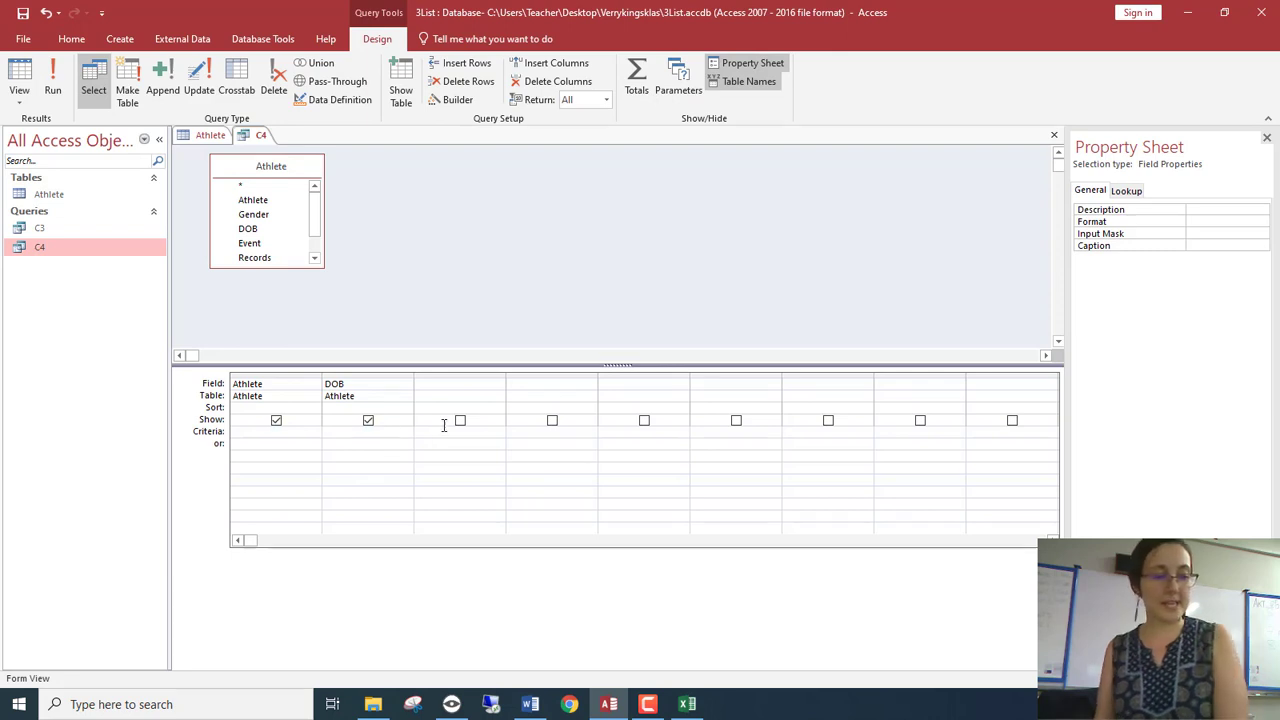
{"action": "left_click_drag", "start_coordinate": [413, 372], "coordinate": [529, 372]}
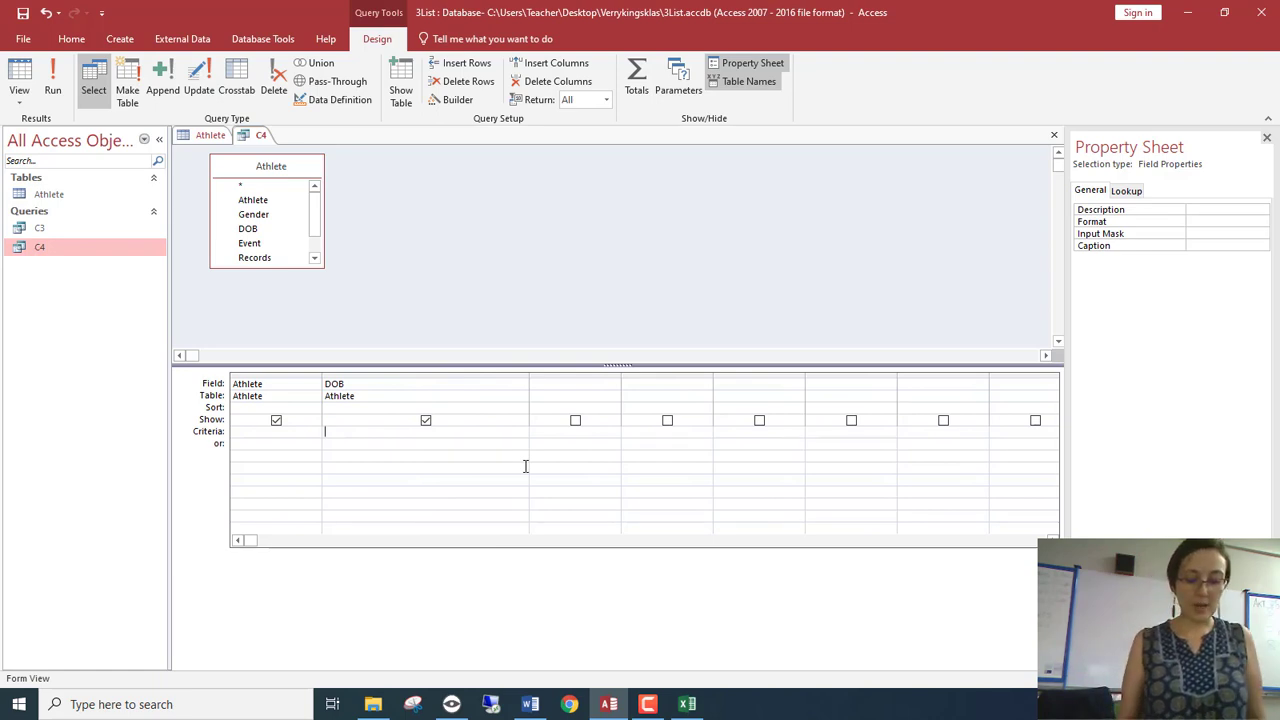
Enter the DOB criterion >=1980/01/01 and <=1985/12/31 in the design grid of query C4
{"action": "type", "text": ">"}
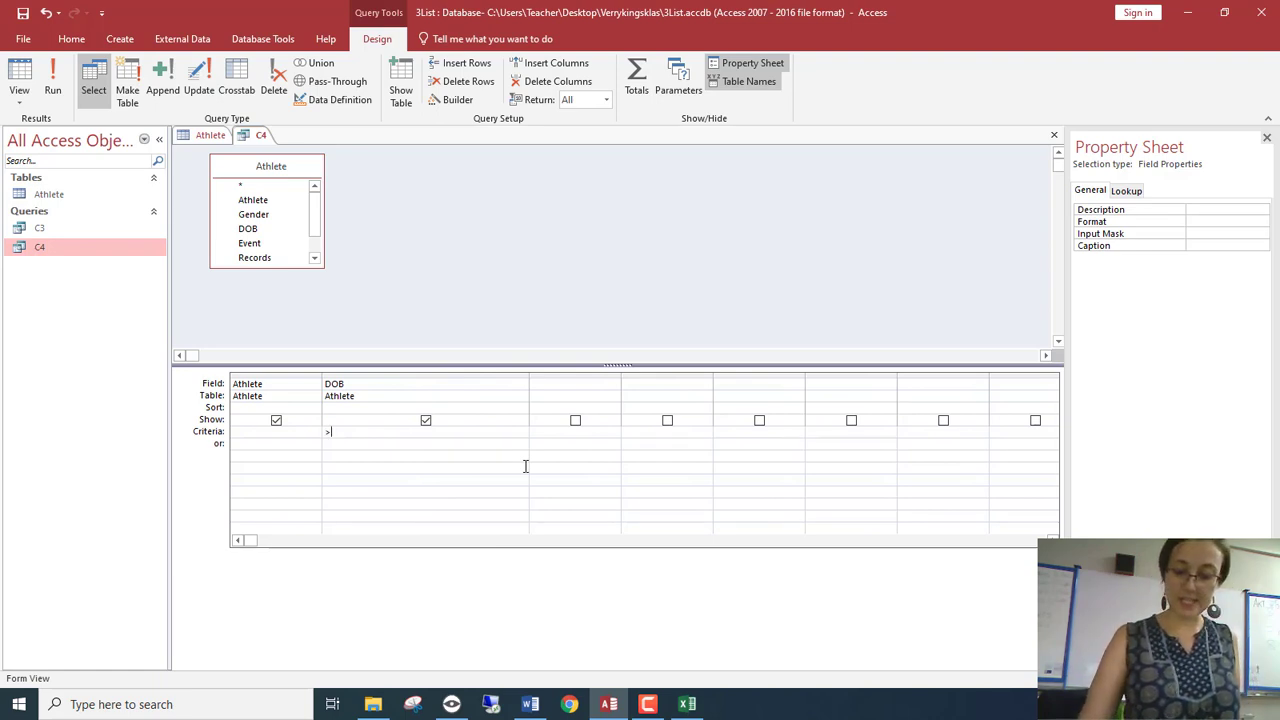
{"action": "type", "text": "1980"}
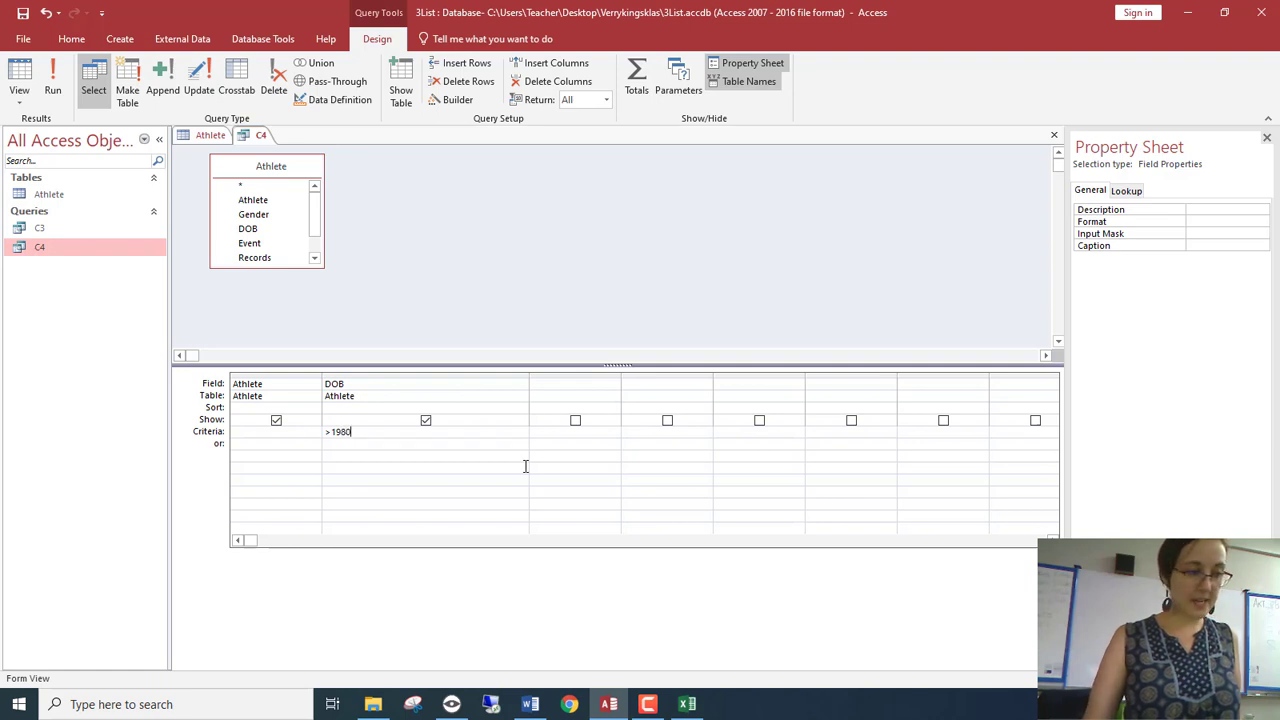
{"action": "type", "text": "/01/01"}
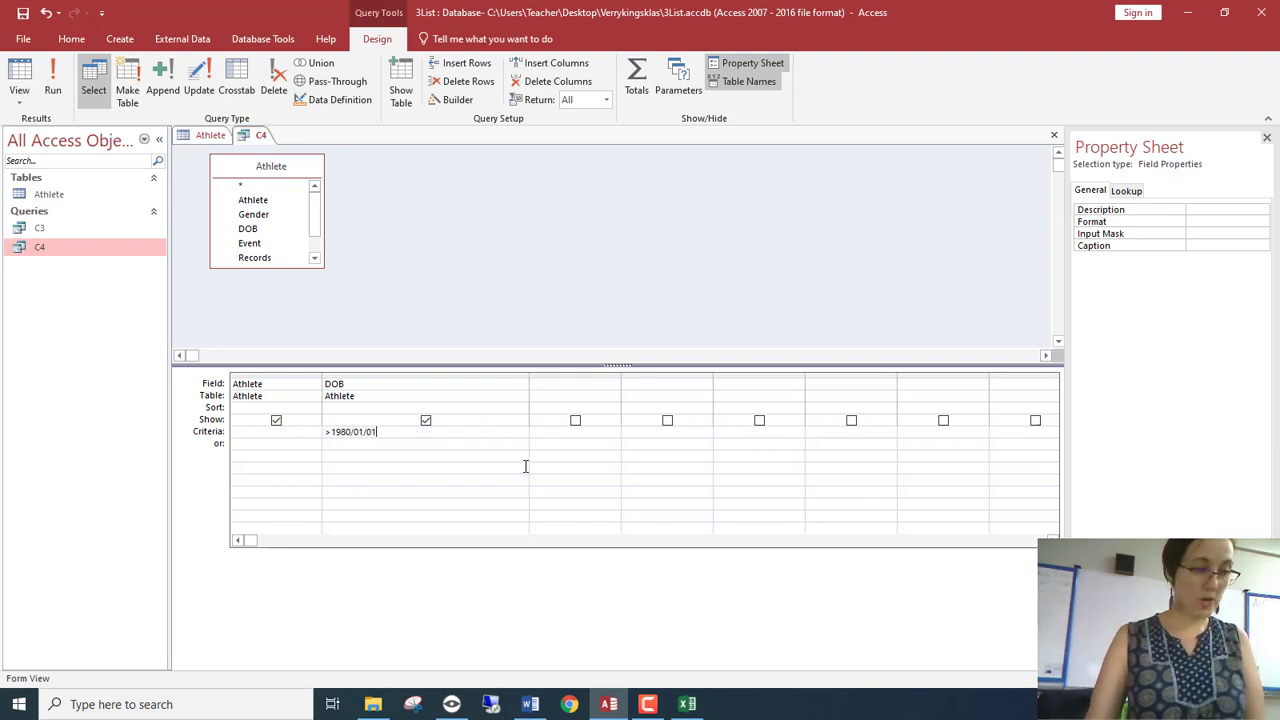
{"action": "type", "text": " and <"}
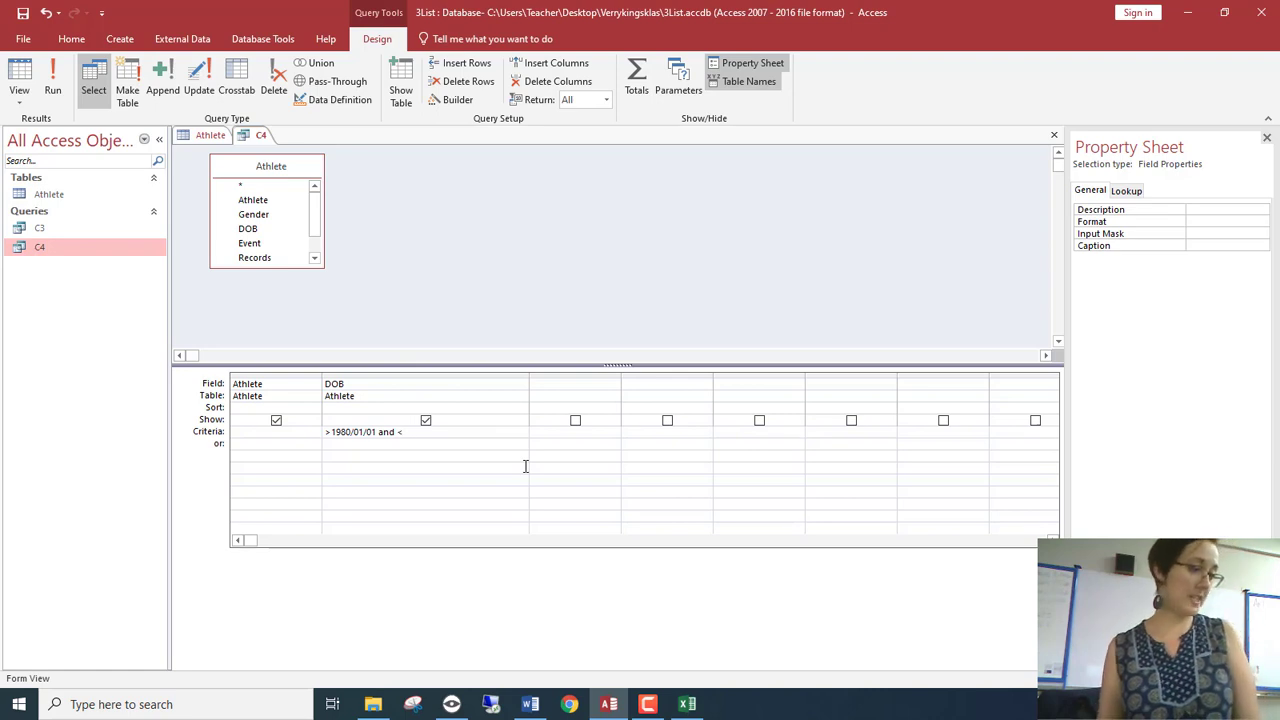
{"action": "left_click", "coordinate": [331, 432]}
{"action": "type", "text": "="}
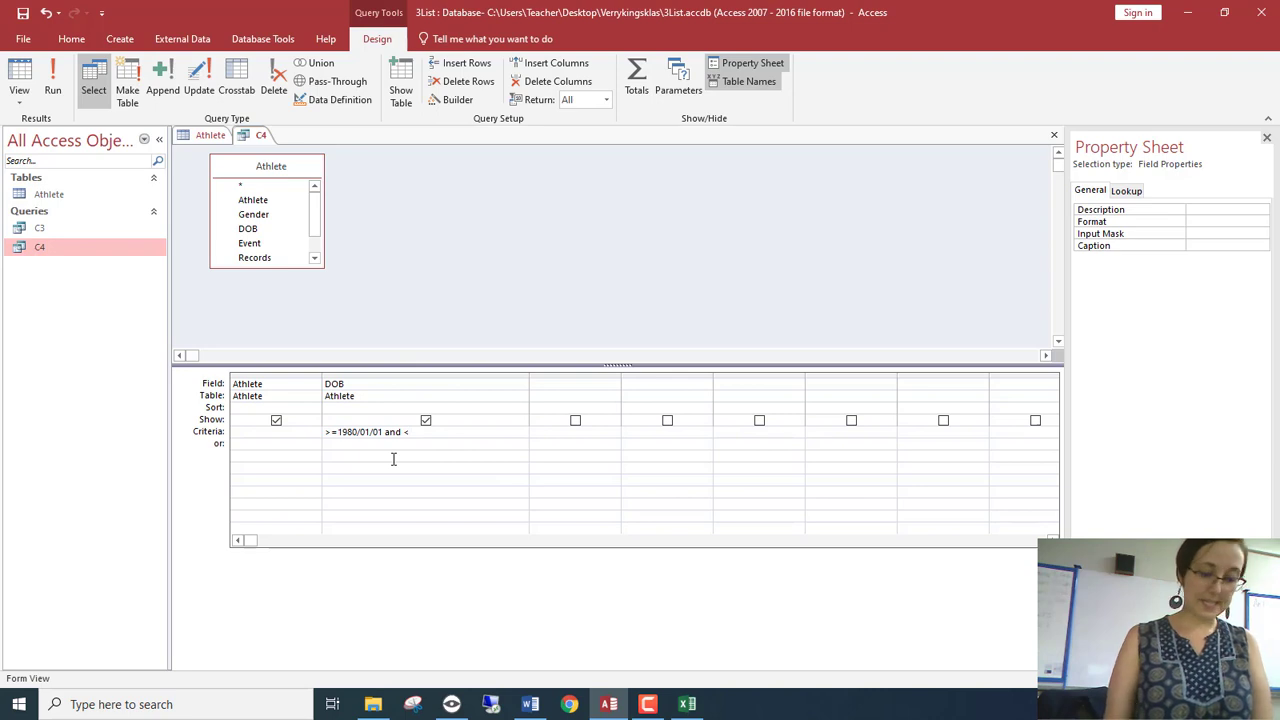
{"action": "type", "text": "="}
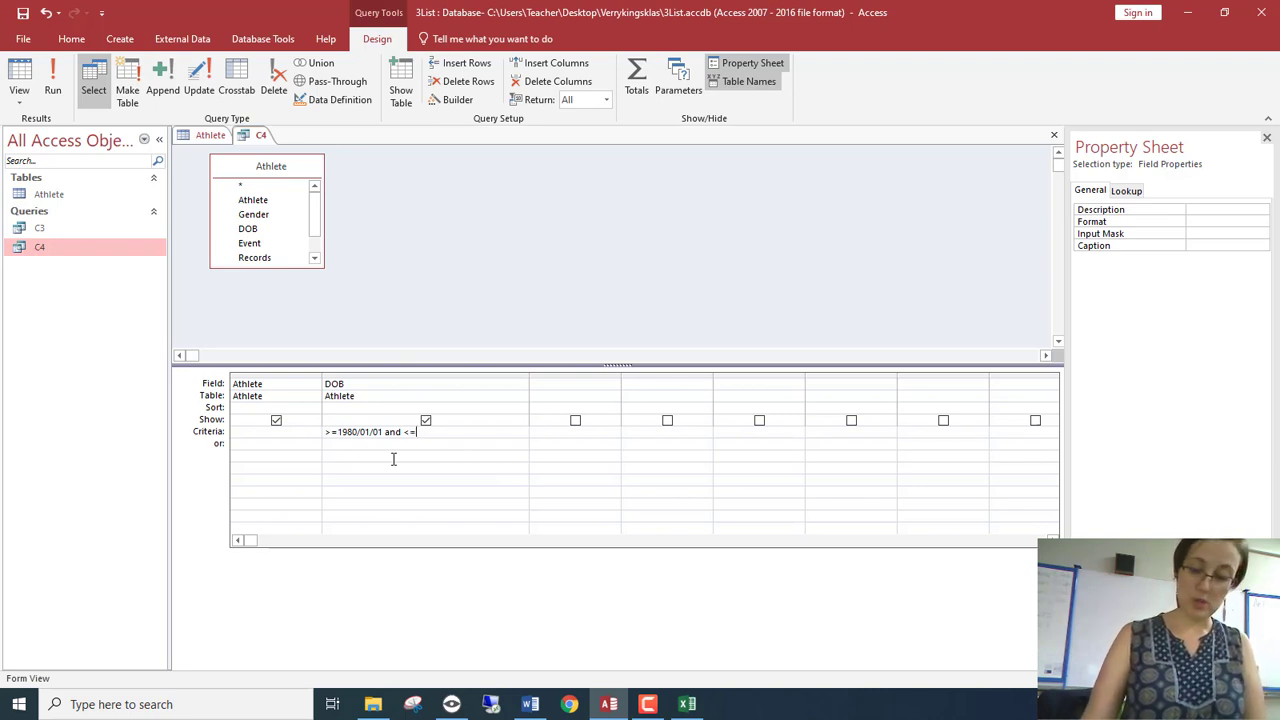
{"action": "type", "text": "1985/"}
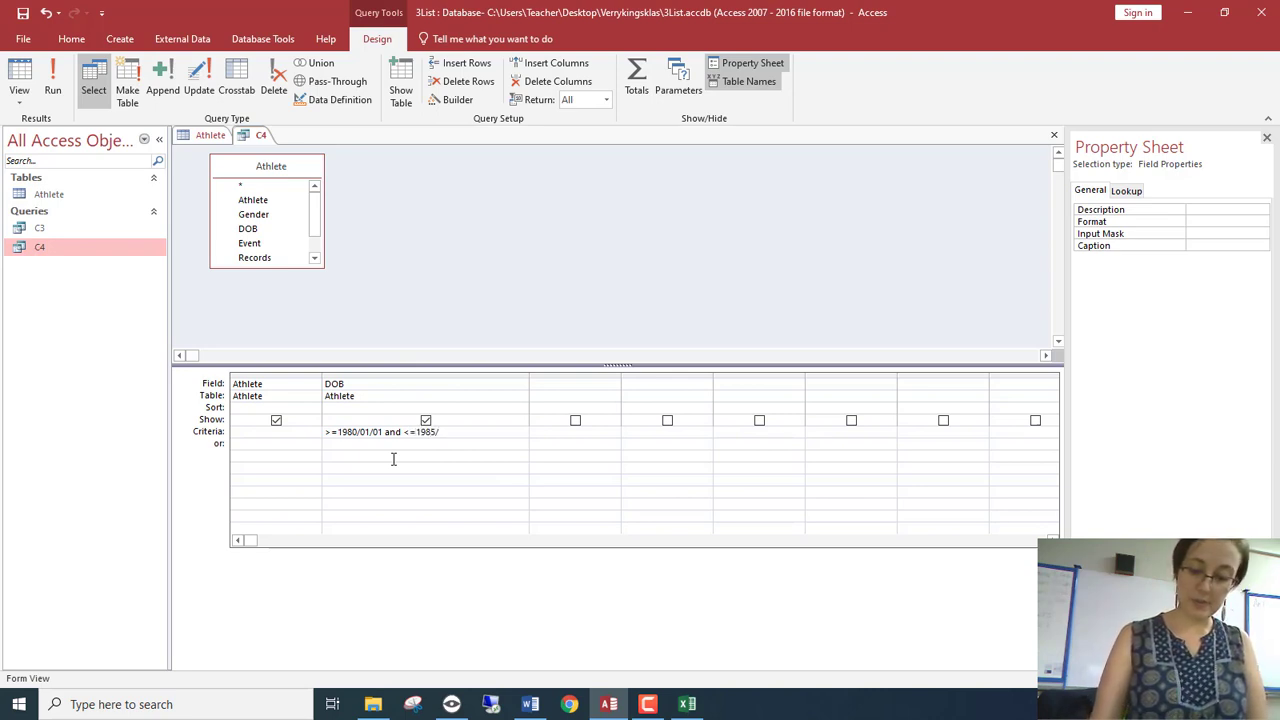
{"action": "type", "text": "12/31"}
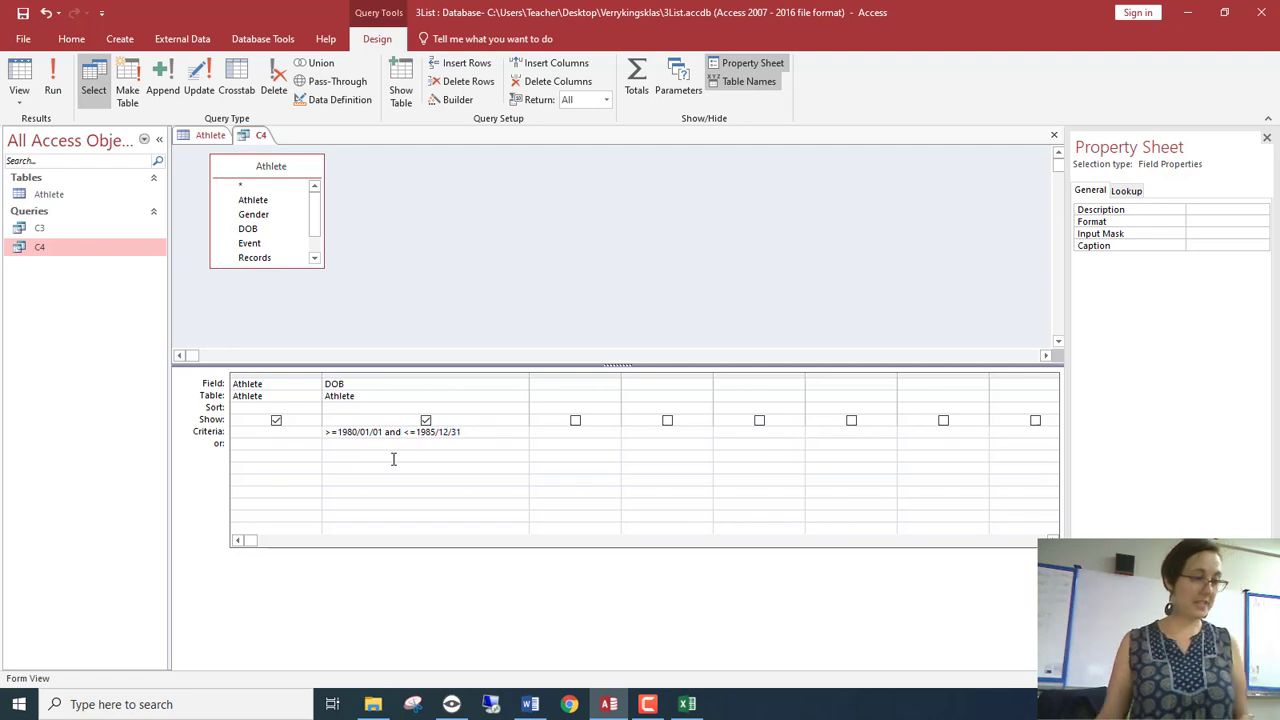
{"action": "left_click", "coordinate": [396, 452]}
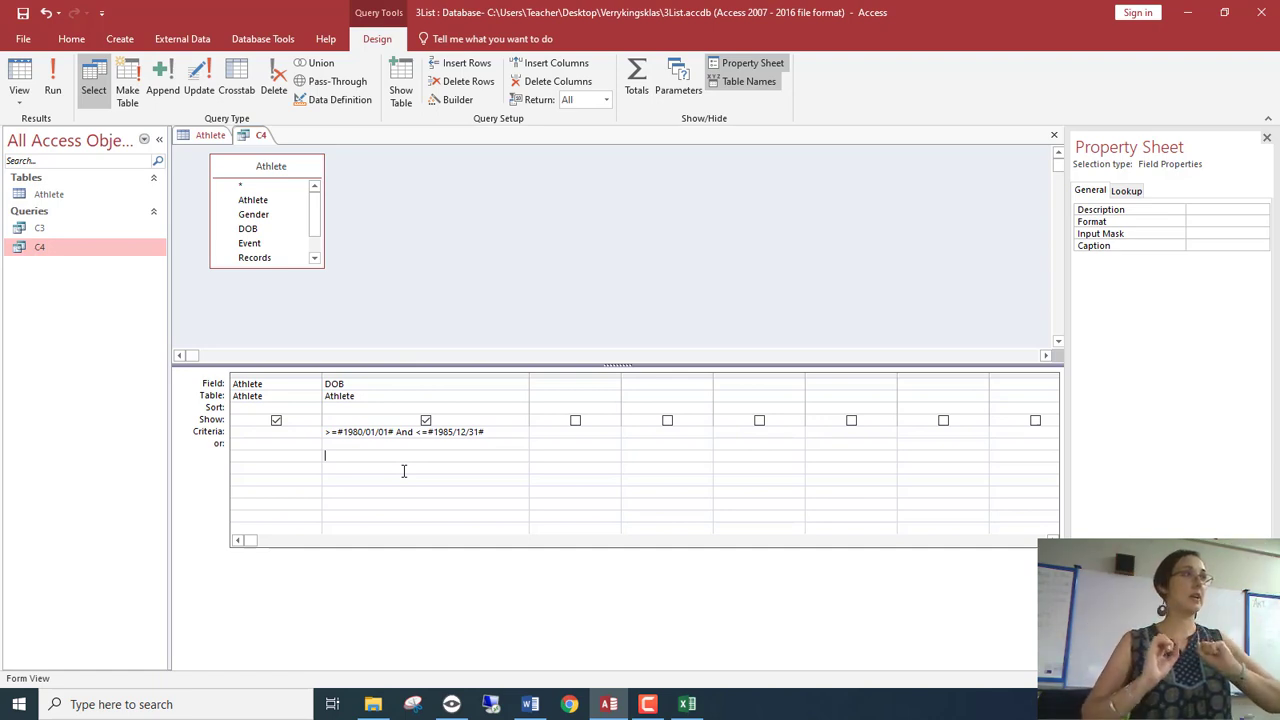
Run query C4 with the date range criterion and close the query
{"action": "left_click", "coordinate": [52, 85]}
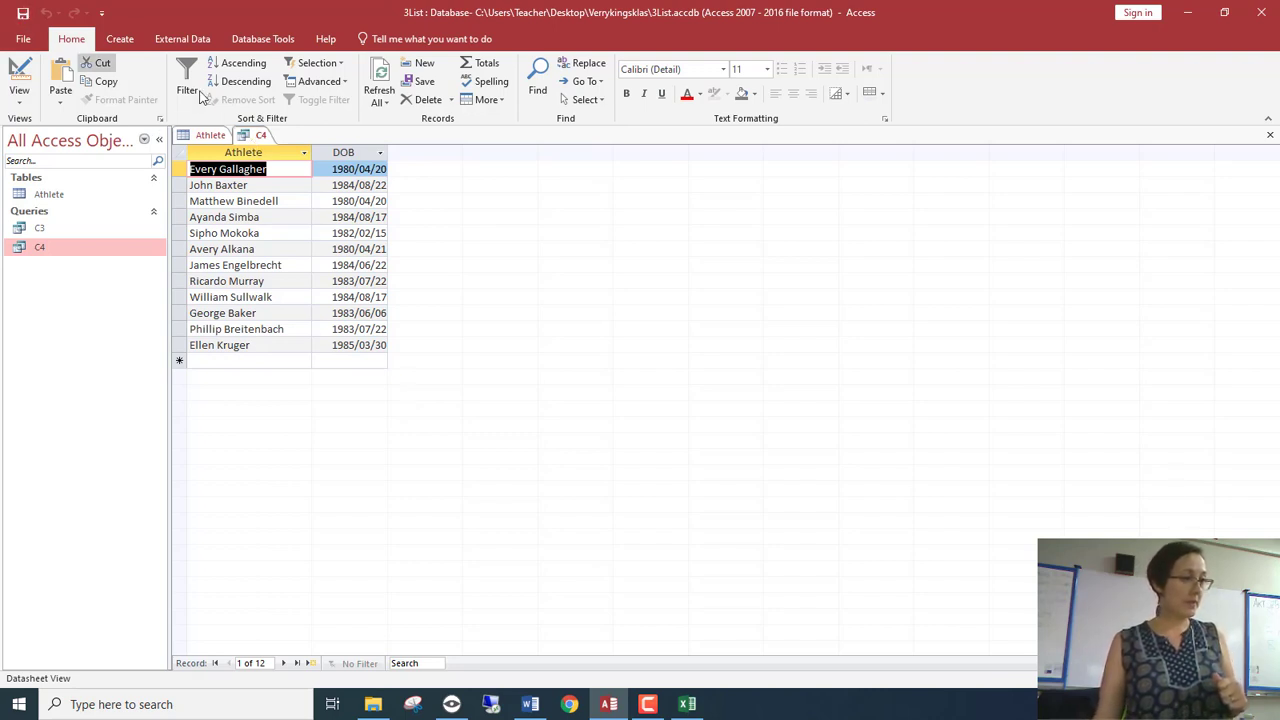
{"action": "right_click", "coordinate": [257, 135]}
{"action": "left_click", "coordinate": [285, 162]}
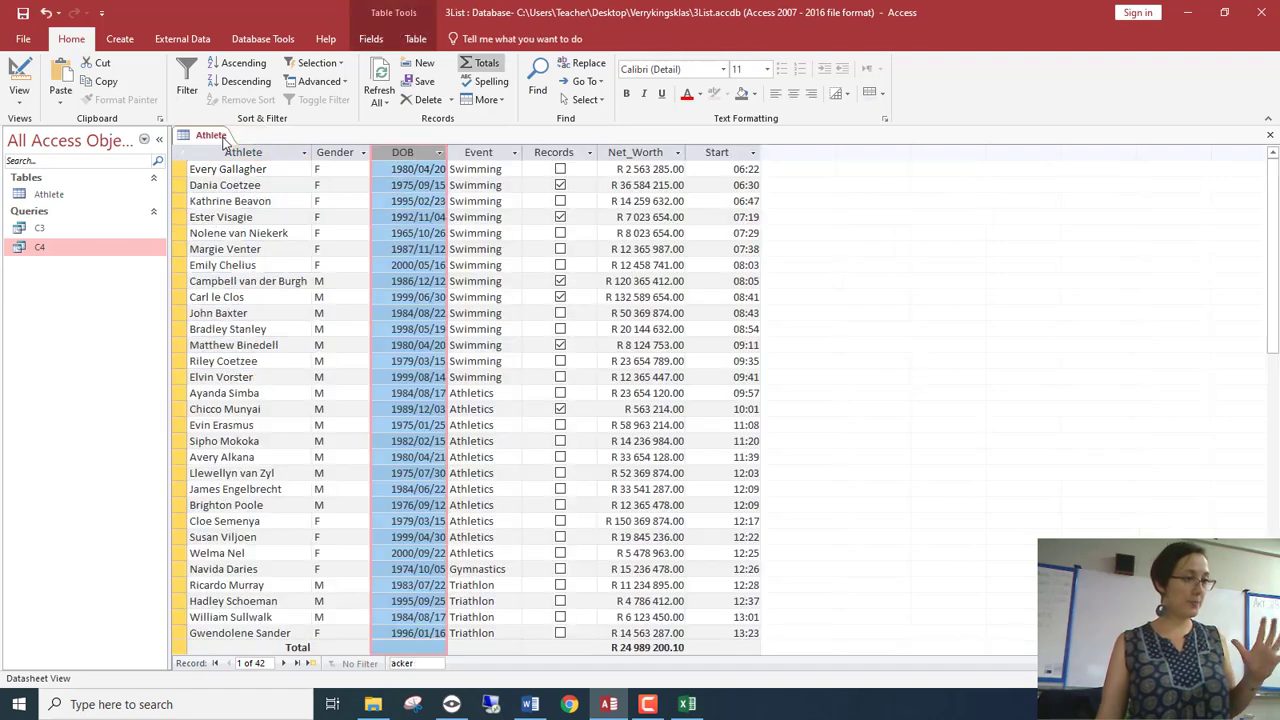
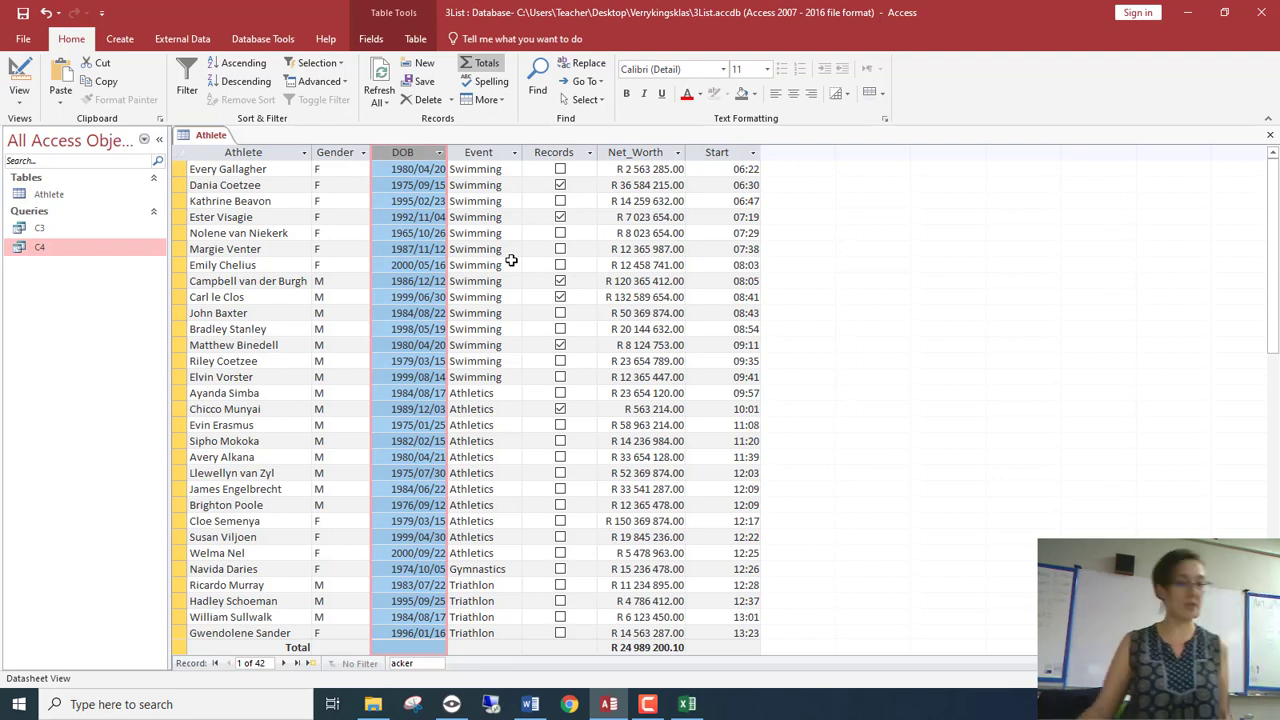
{"action": "left_click", "coordinate": [420, 348]}
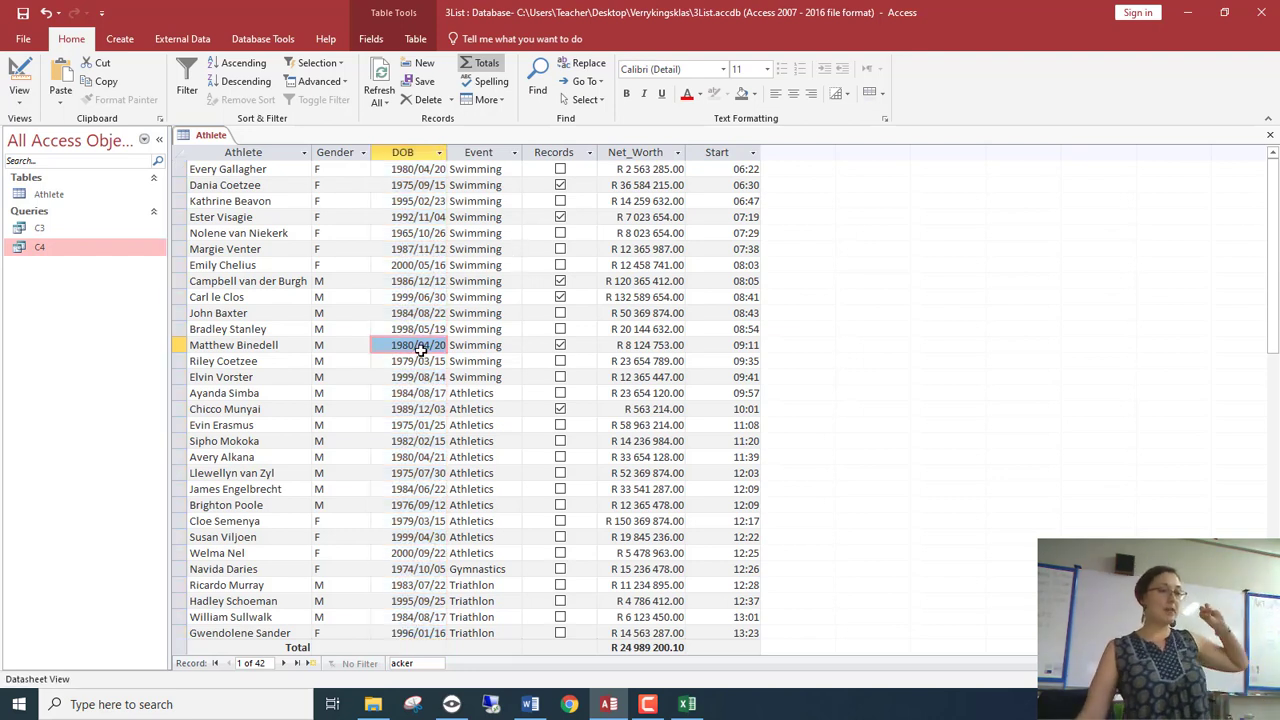
{"action": "left_click", "coordinate": [488, 313]}
{"action": "left_click", "coordinate": [506, 362]}
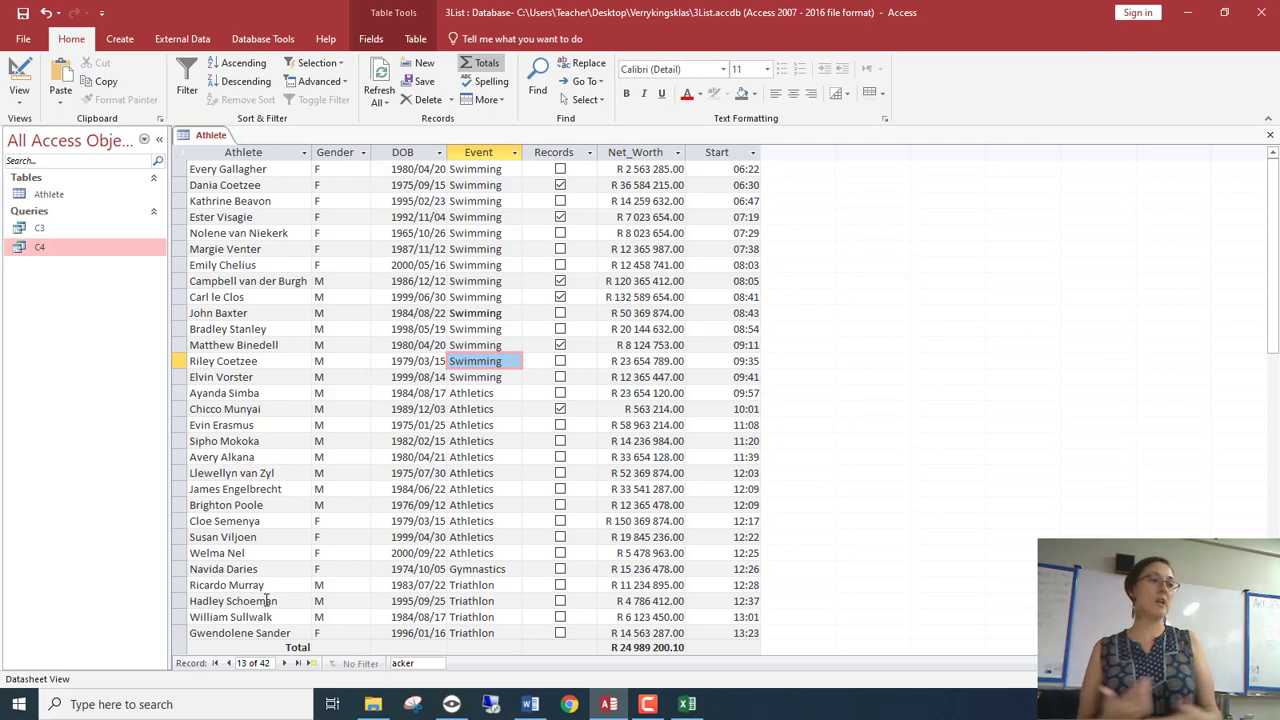
{"action": "left_click", "coordinate": [221, 151]}
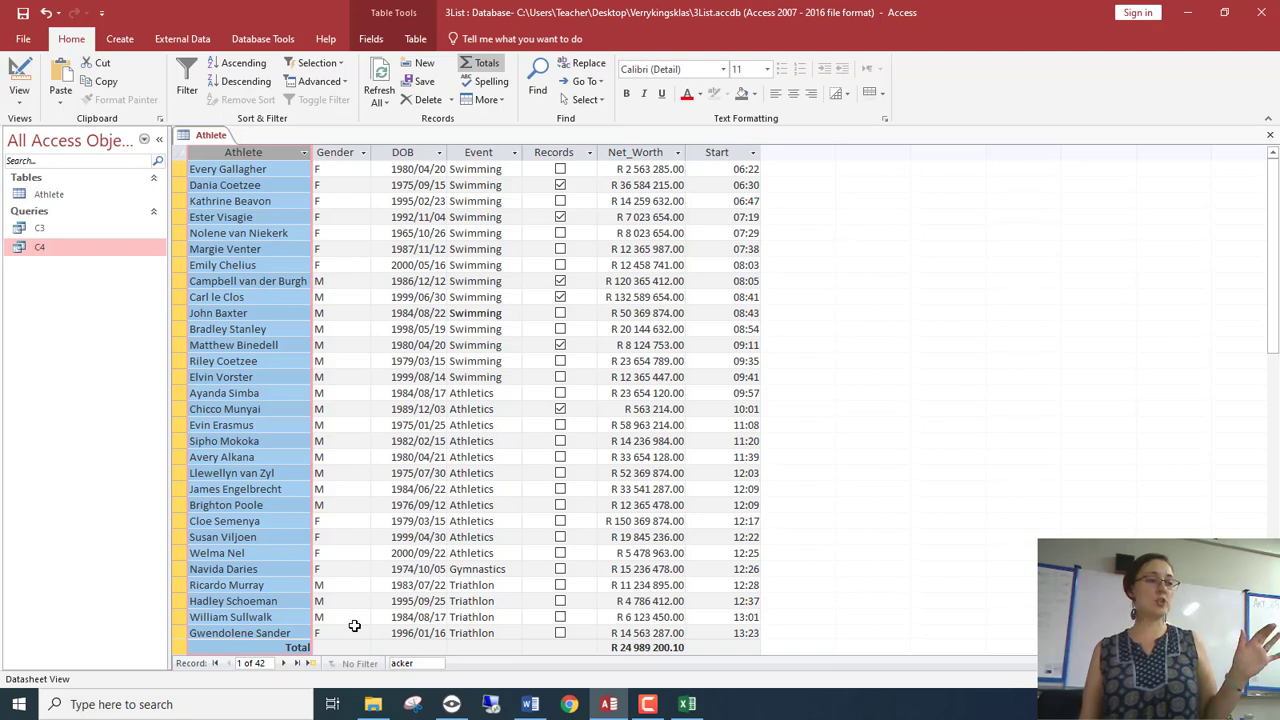
{"action": "left_click", "coordinate": [17, 70]}
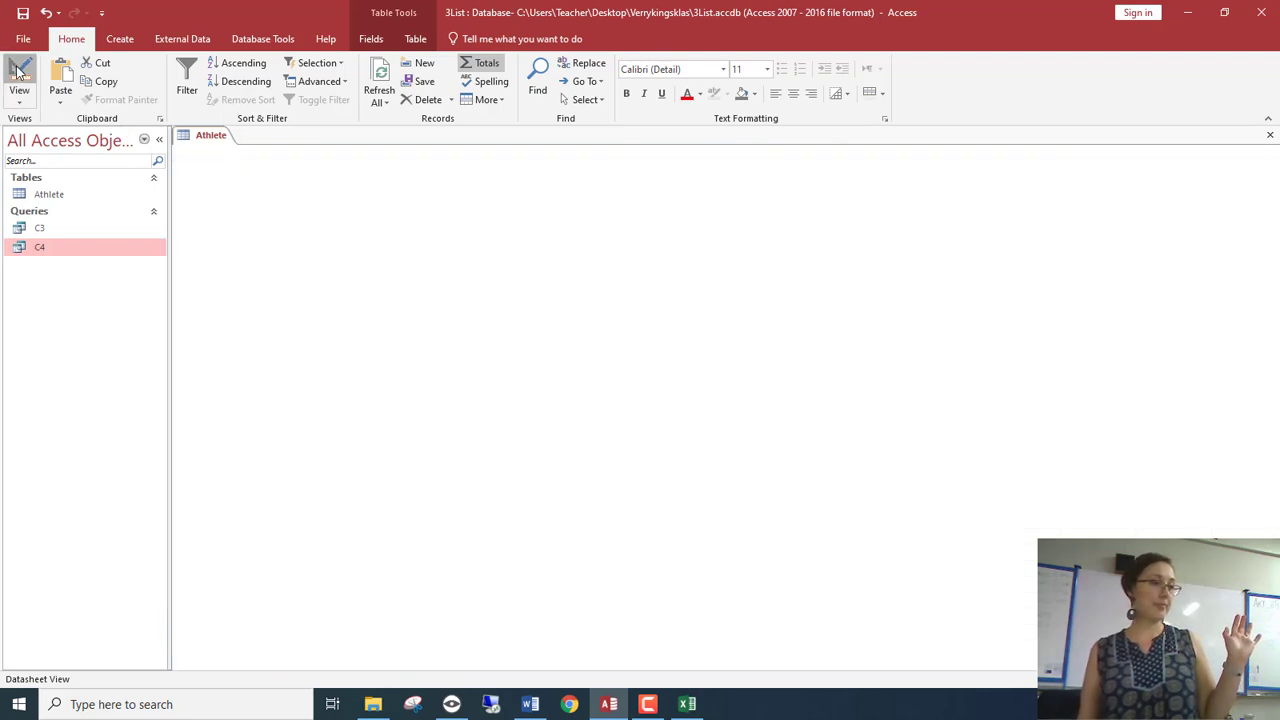
{"action": "left_click", "coordinate": [17, 70]}
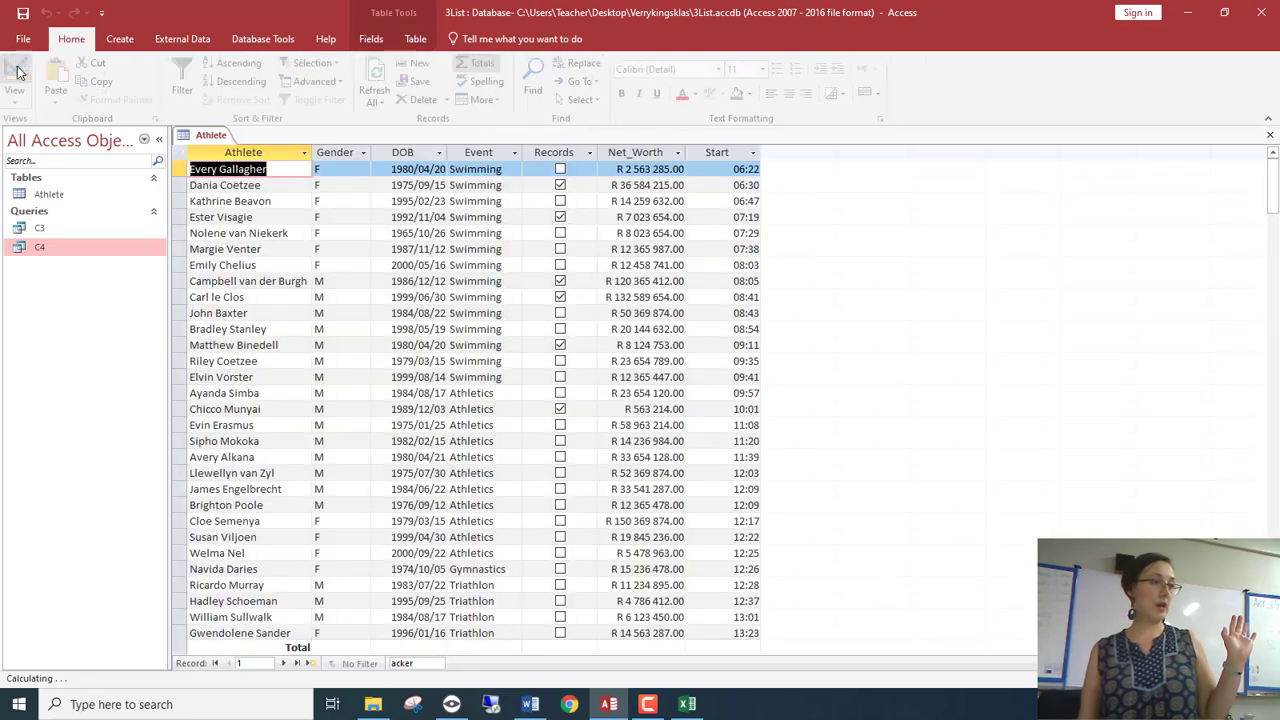
{"action": "left_click", "coordinate": [52, 244]}
Create a simple query from the Athlete table with the Athlete and Gender fields using the Query Wizard, keeping the title Athlete Query
{"action": "left_click", "coordinate": [120, 38]}
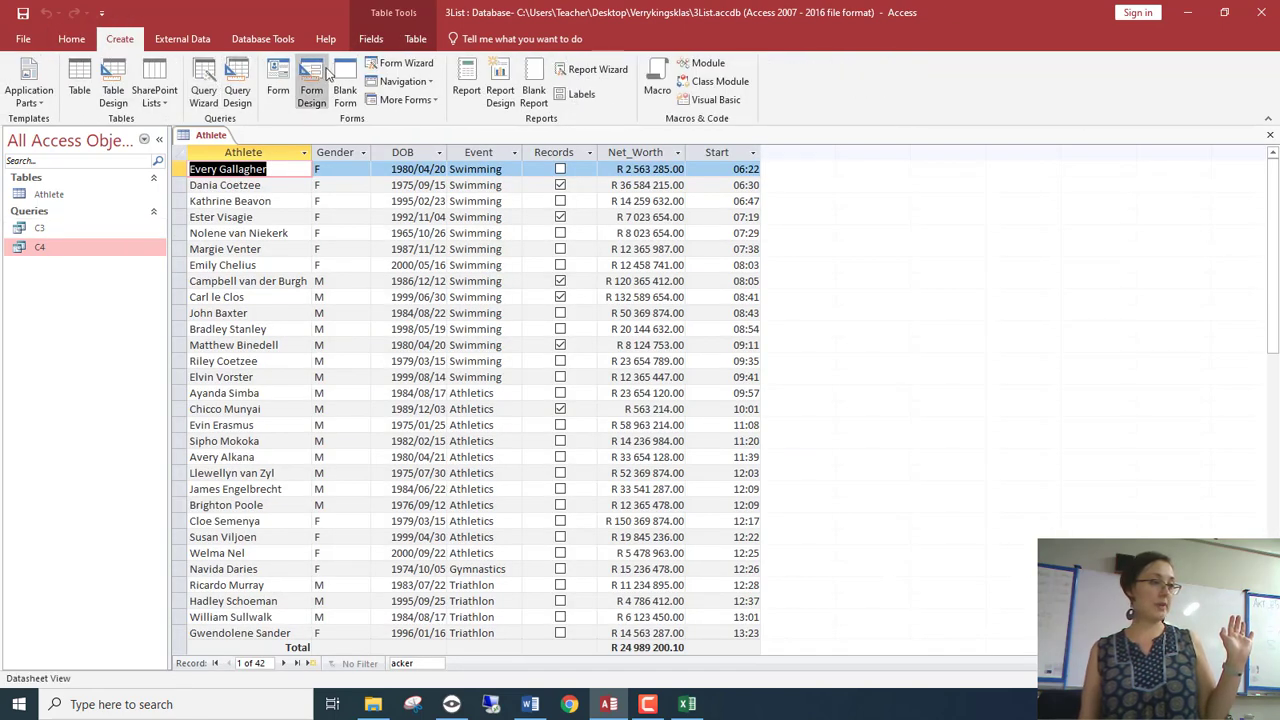
{"action": "left_click", "coordinate": [202, 86]}
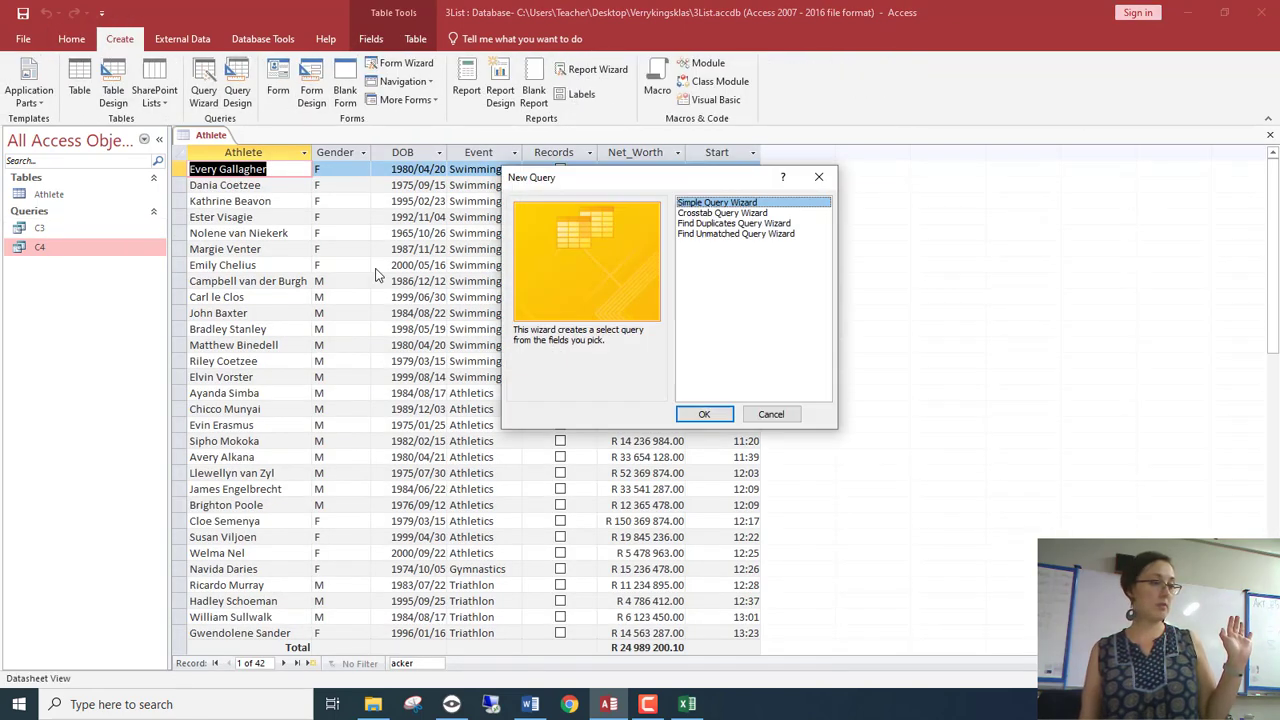
{"action": "left_click", "coordinate": [705, 414]}
{"action": "left_click", "coordinate": [611, 292]}
{"action": "left_click", "coordinate": [611, 292]}
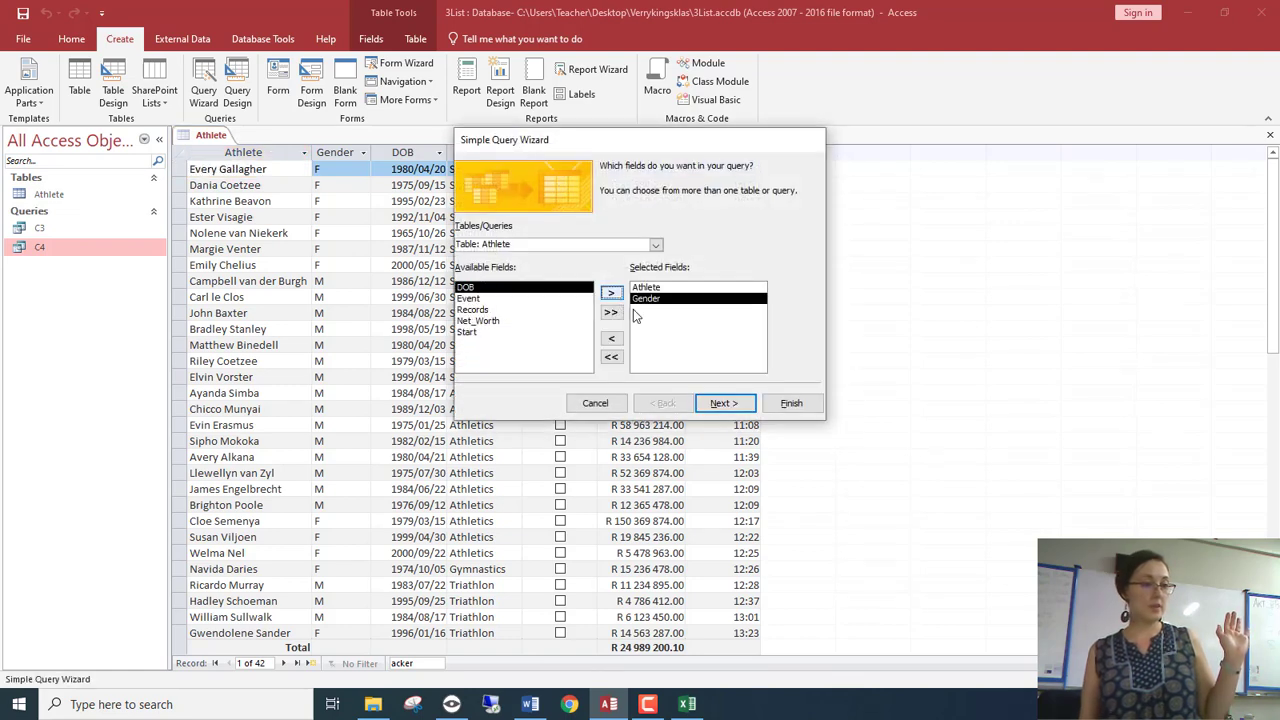
{"action": "left_click", "coordinate": [724, 403]}
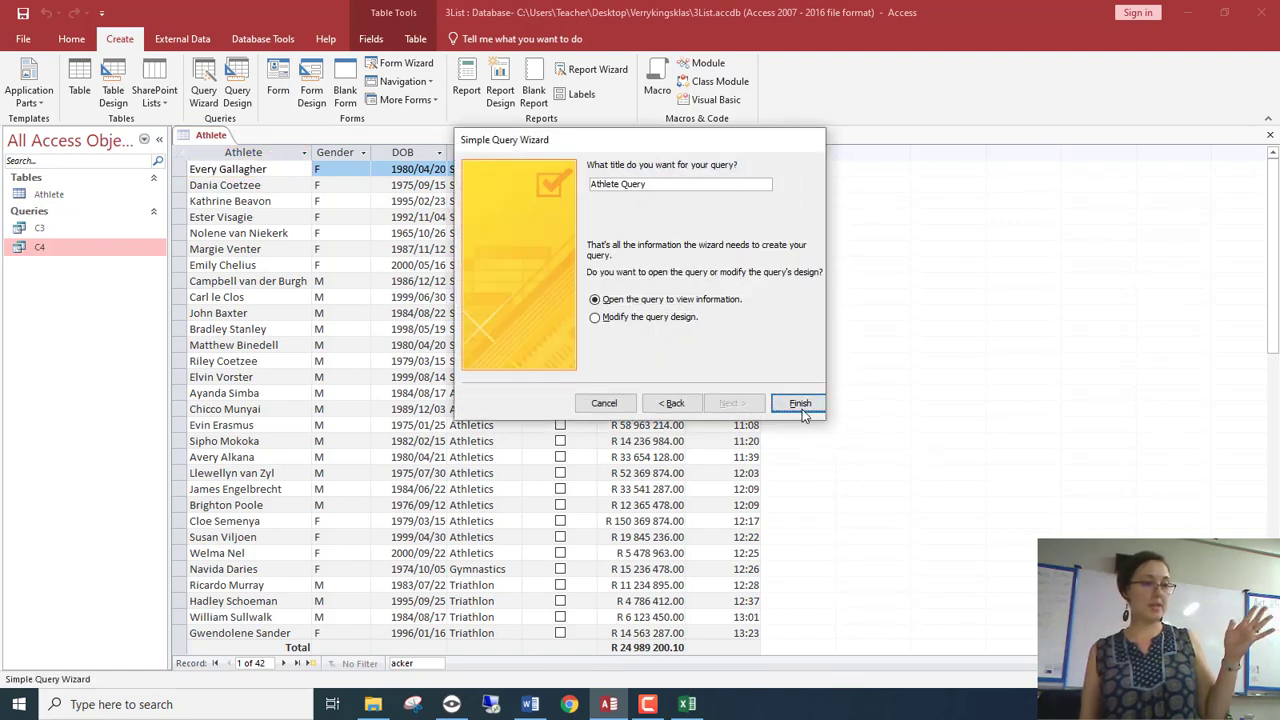
{"action": "left_click", "coordinate": [800, 404]}
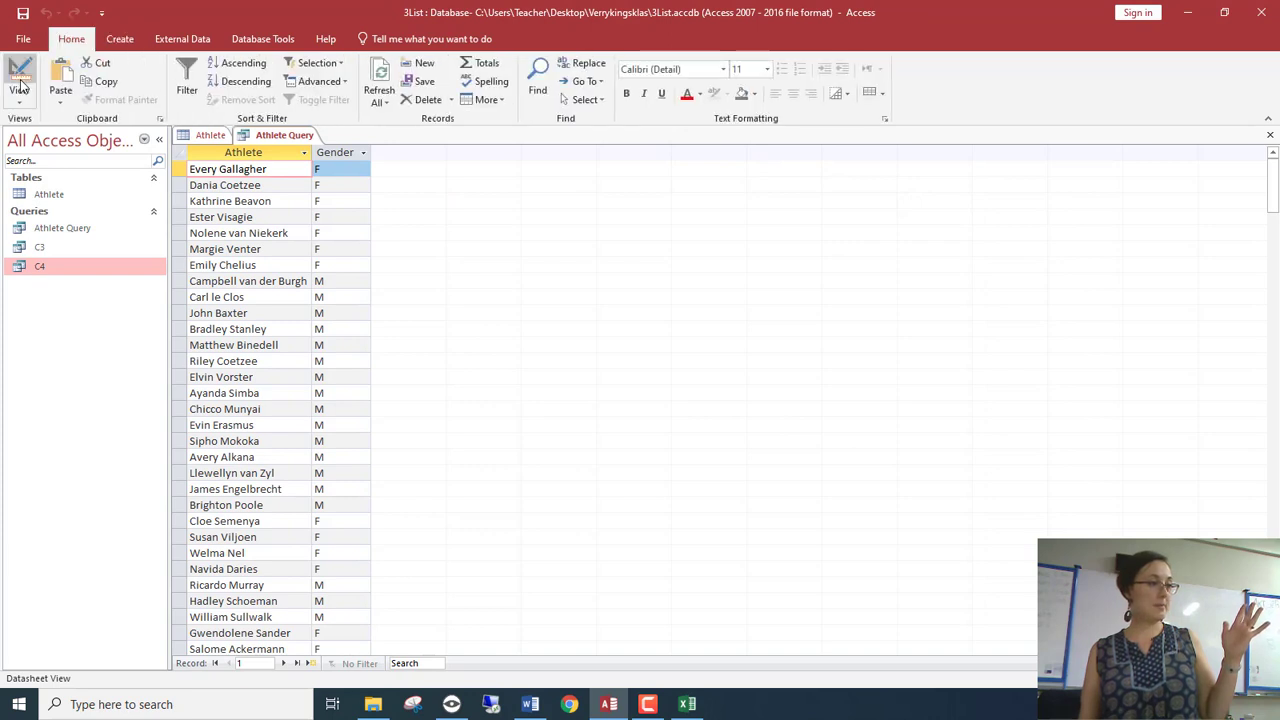
In Design View, enter B* as the Athlete criterion of Athlete Query and run the query
{"action": "left_click", "coordinate": [21, 85]}
{"action": "left_click", "coordinate": [300, 445]}
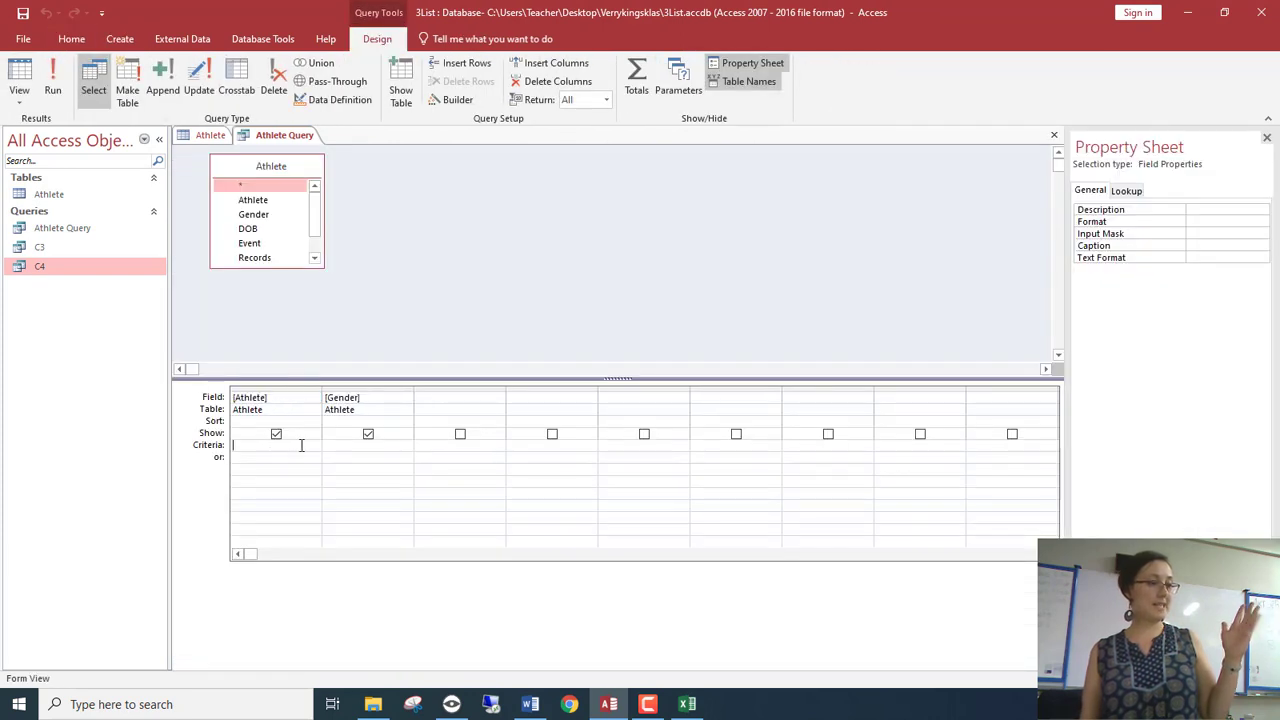
{"action": "type", "text": "B*"}
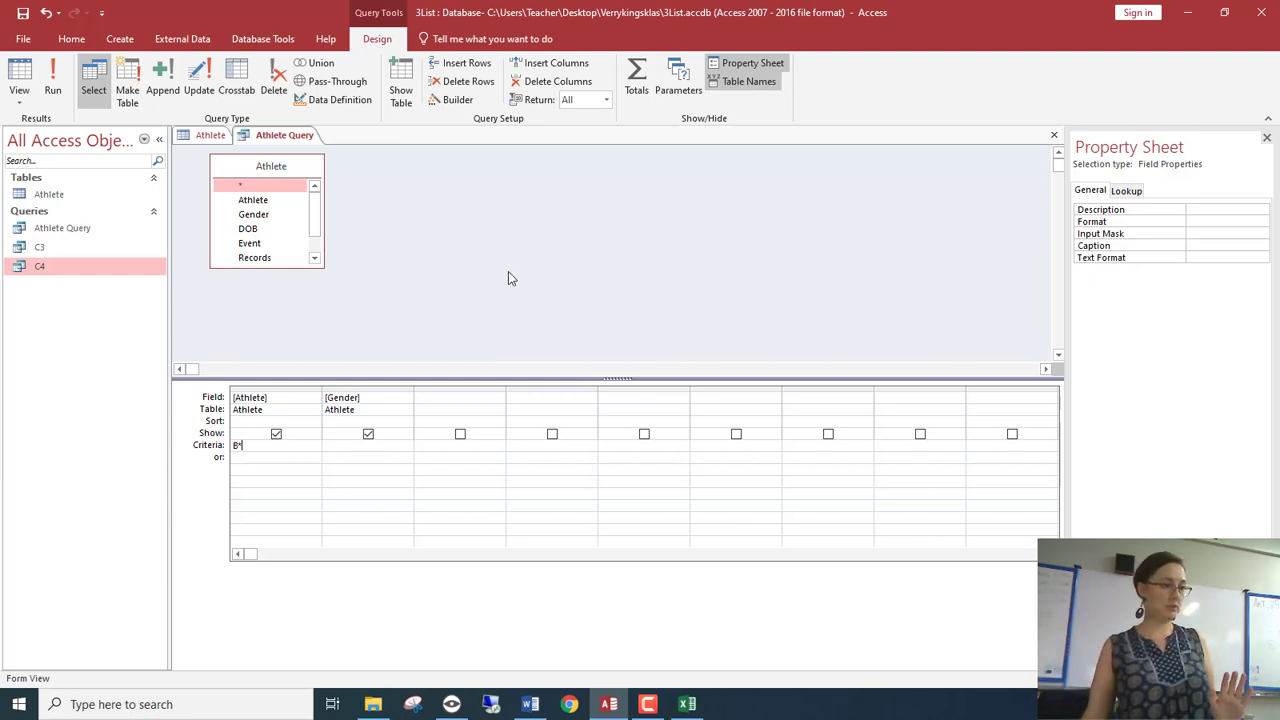
{"action": "left_click", "coordinate": [276, 459]}
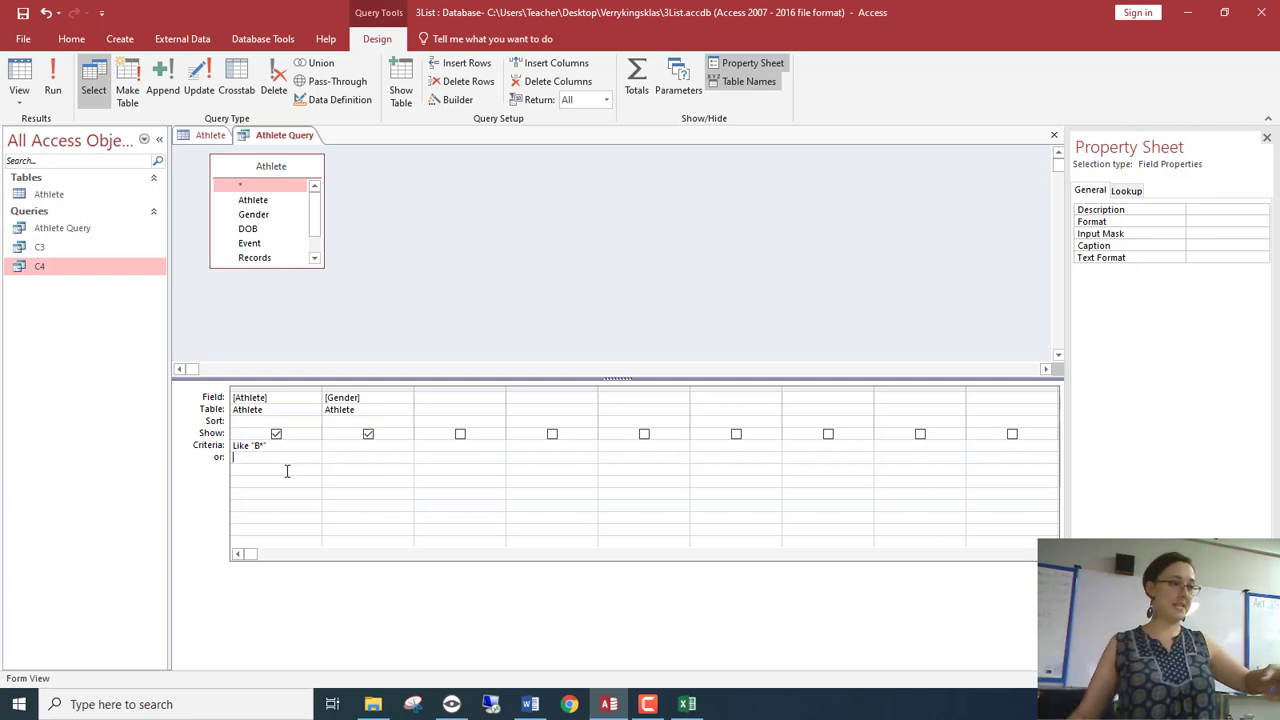
{"action": "left_click", "coordinate": [52, 78]}
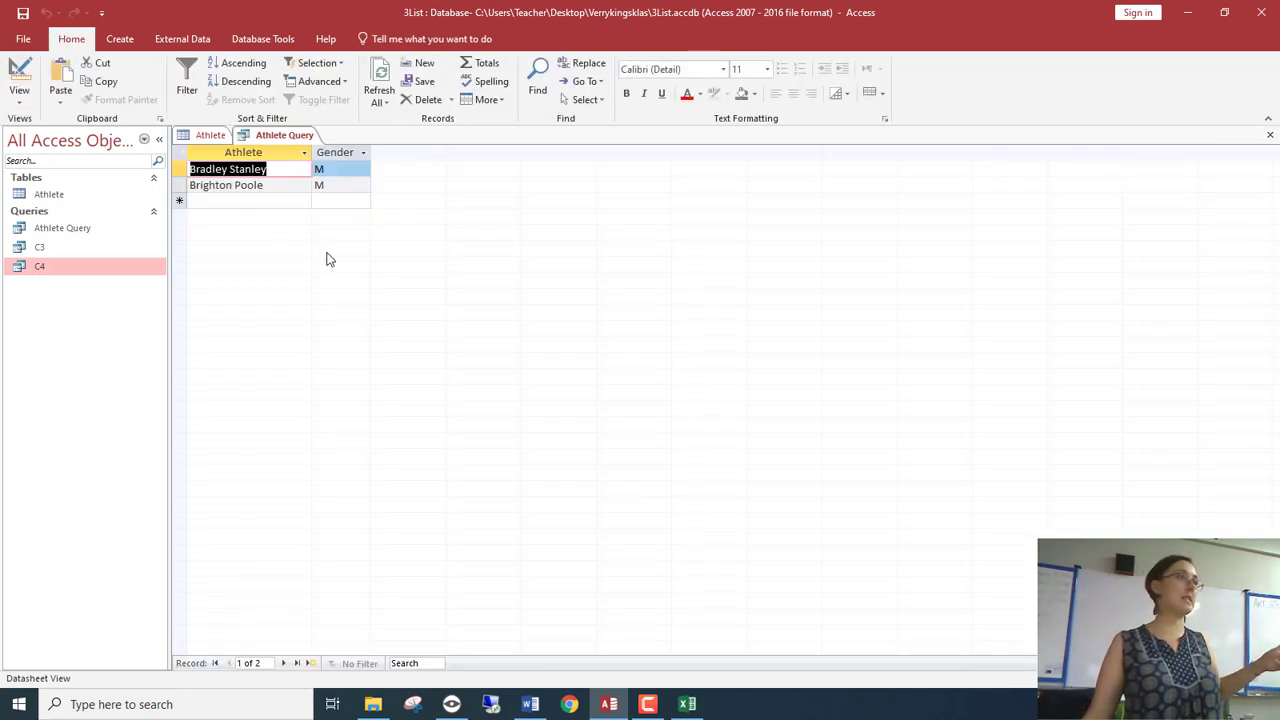
Return to Design View, replace the Athlete criterion with *e and display the query results
{"action": "left_click", "coordinate": [18, 72]}
{"action": "key", "text": "Up"}
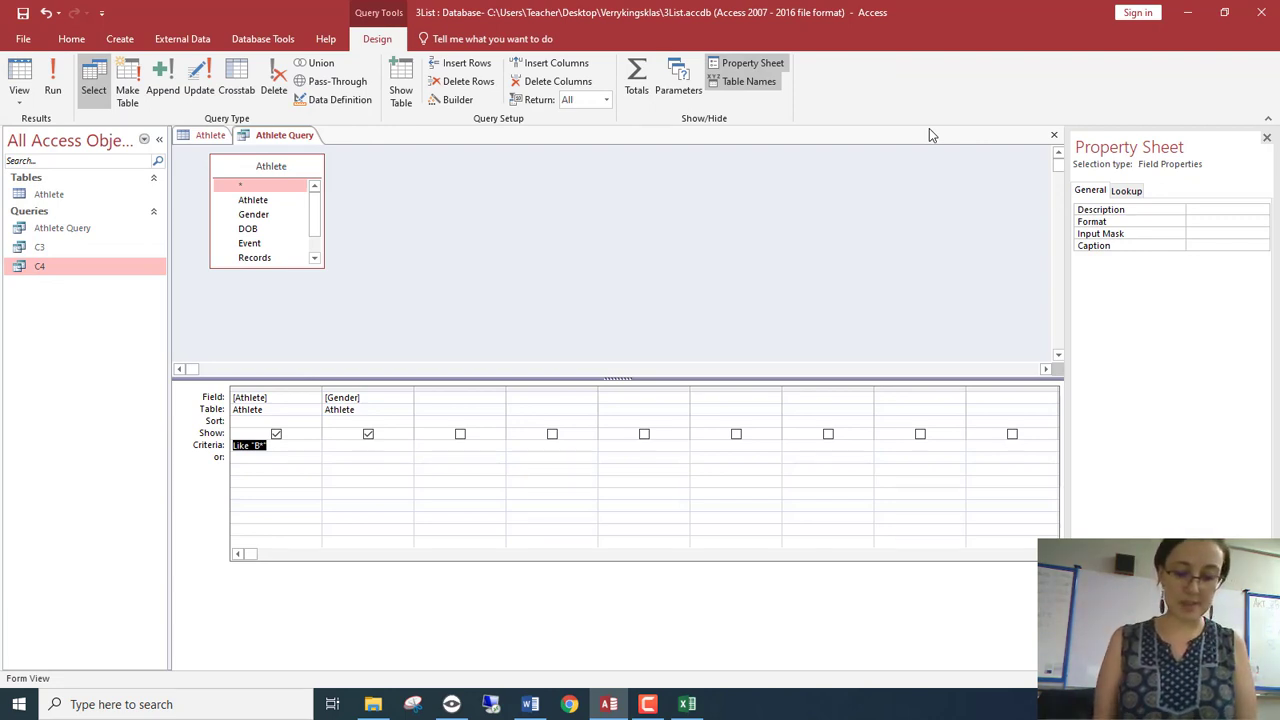
{"action": "type", "text": "*e"}
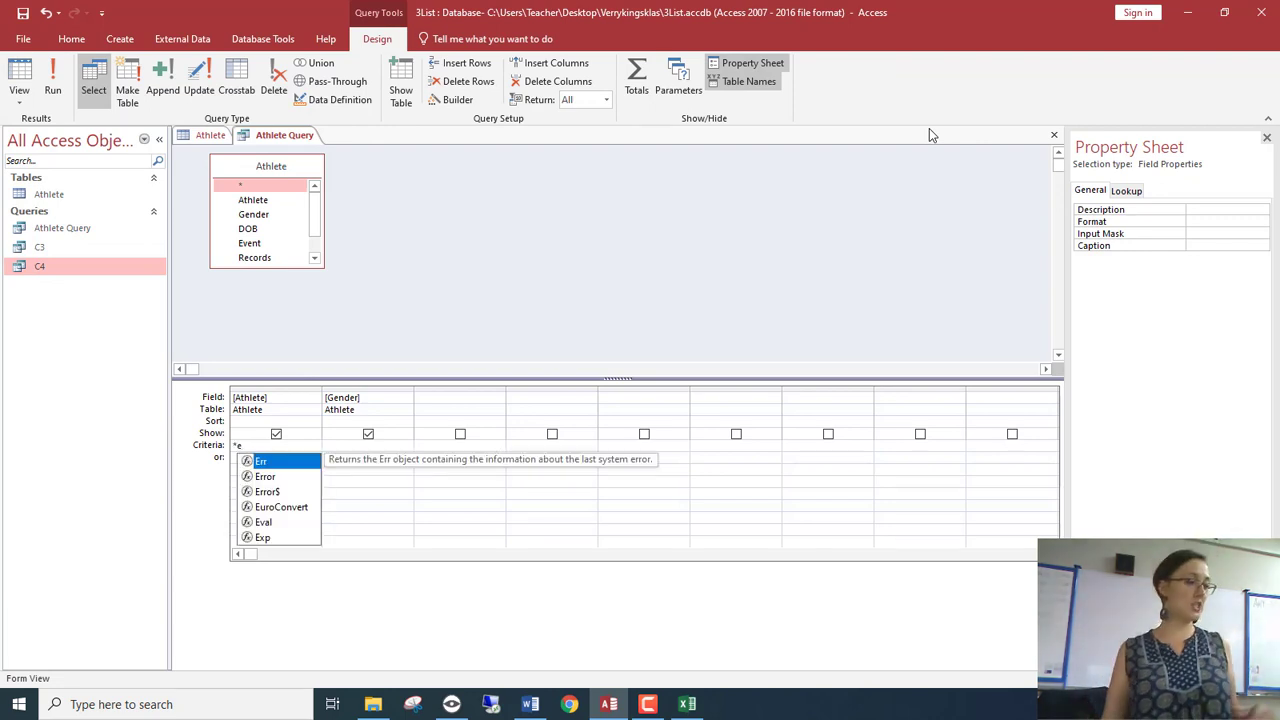
{"action": "left_click", "coordinate": [372, 494]}
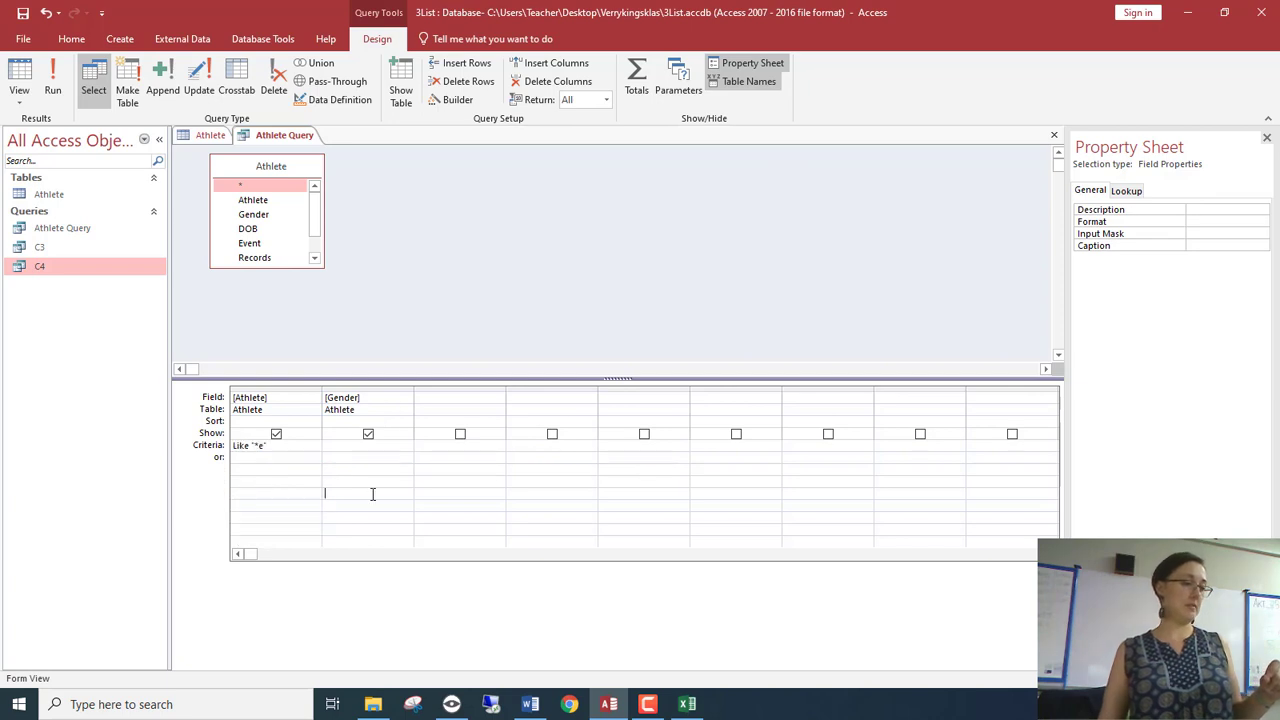
{"action": "left_click", "coordinate": [19, 80]}
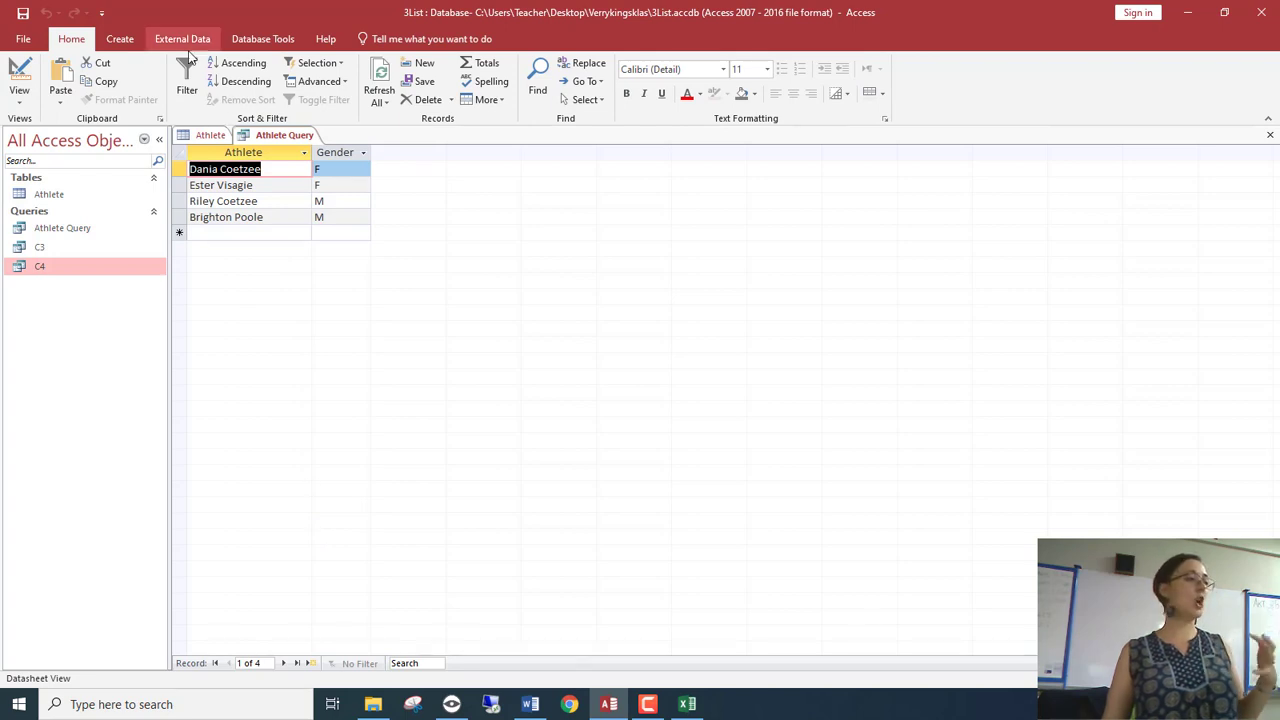
In Design View, extend the Athlete criterion to Like "*e*", run the query and look through the results
{"action": "left_click", "coordinate": [19, 76]}
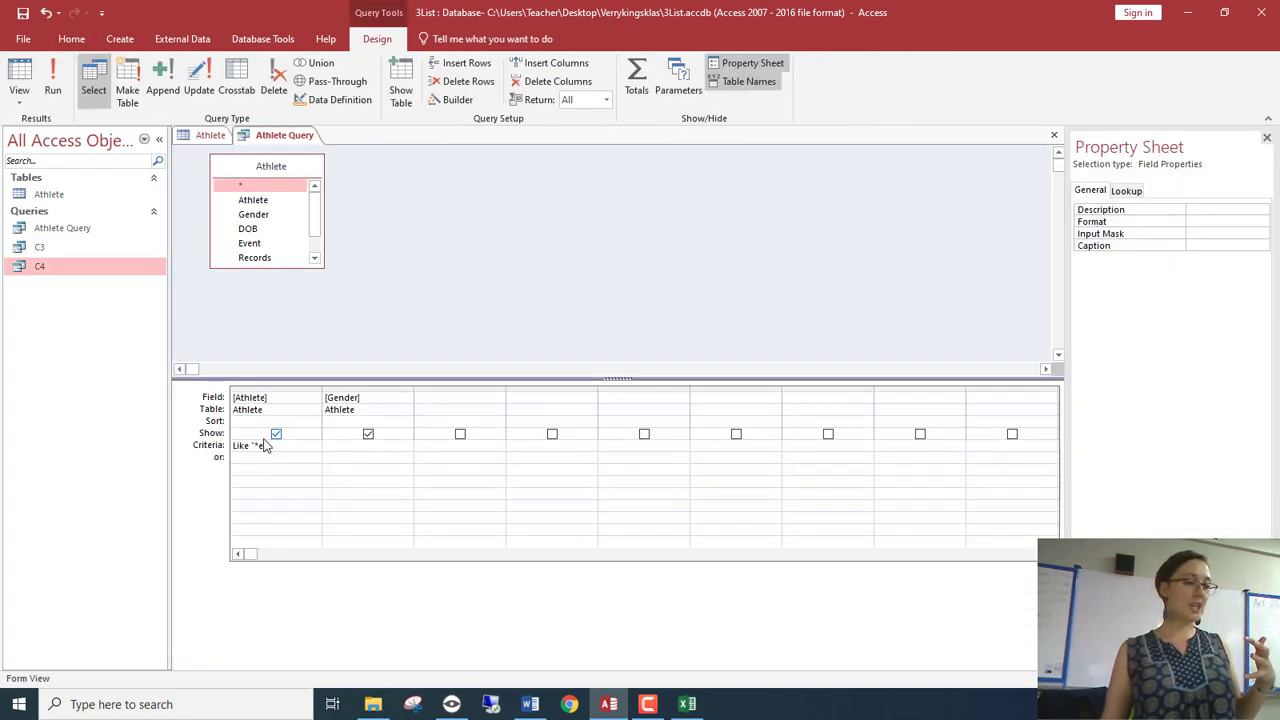
{"action": "type", "text": "*"}
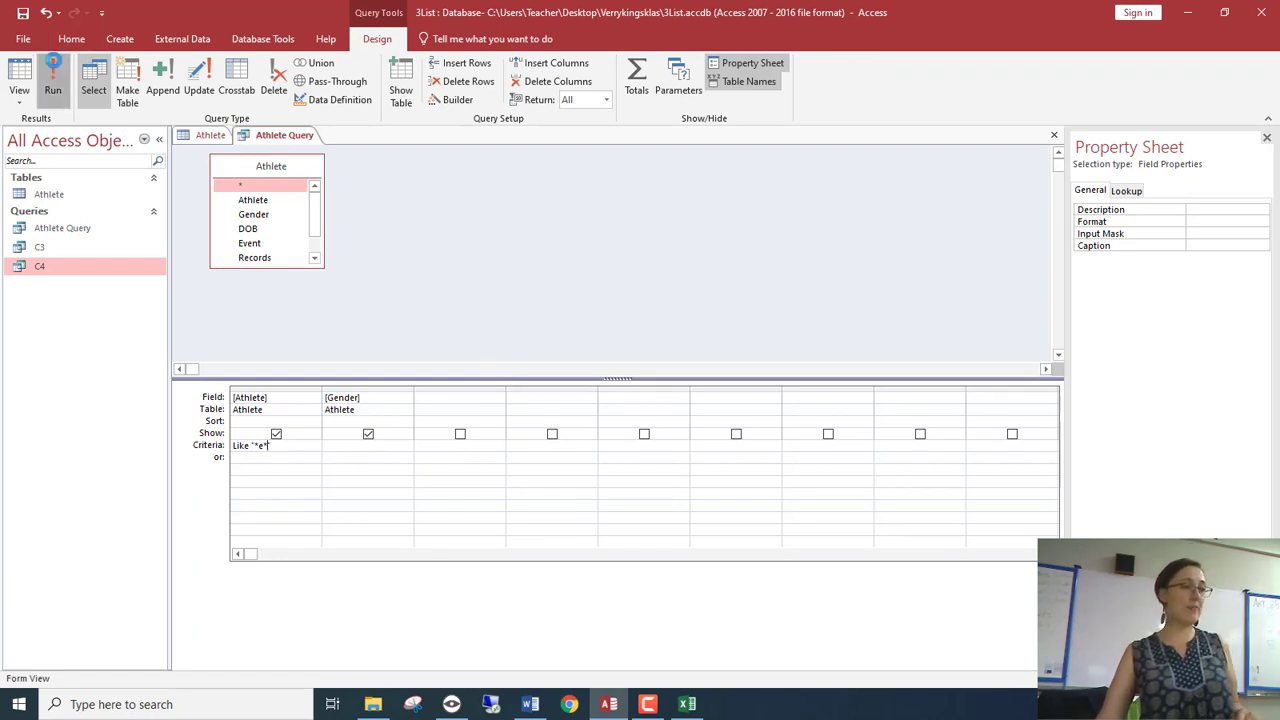
{"action": "left_click", "coordinate": [52, 78]}
{"action": "scroll", "coordinate": [290, 551], "scroll_direction": "down", "scroll_amount": 3}
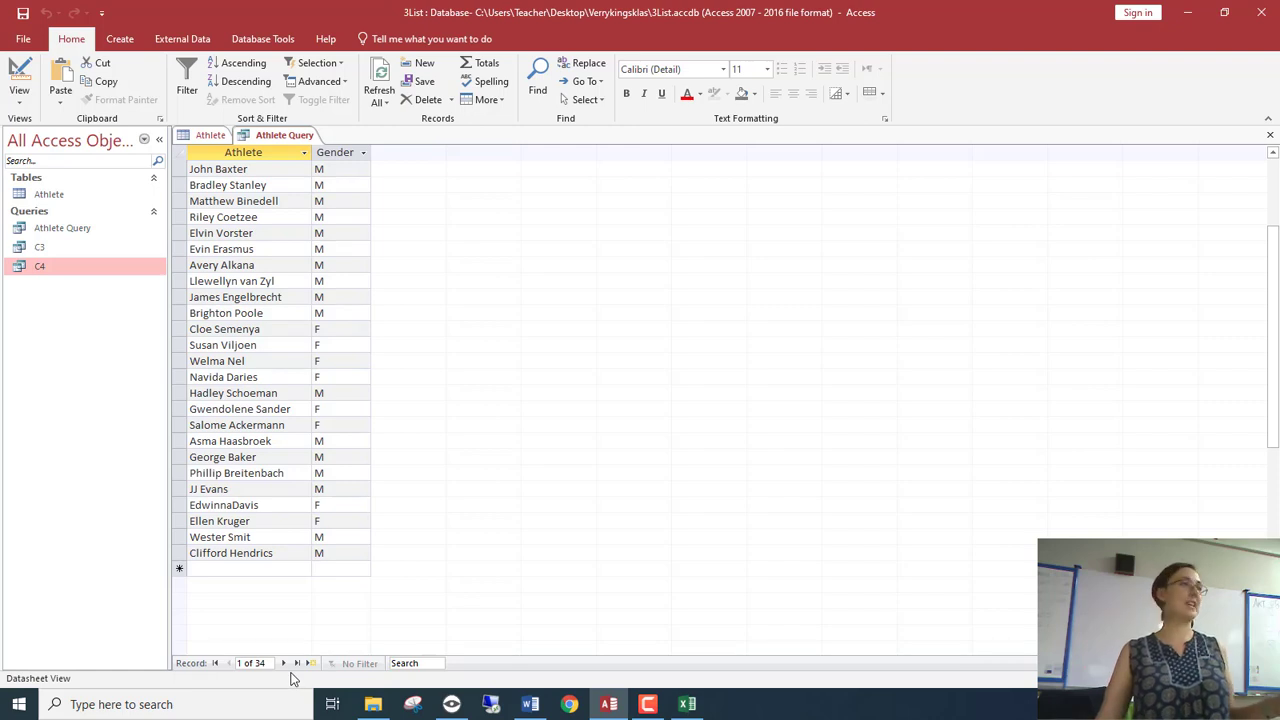
Return to Design View and clear the Athlete criterion of Athlete Query
{"action": "left_click", "coordinate": [20, 75]}
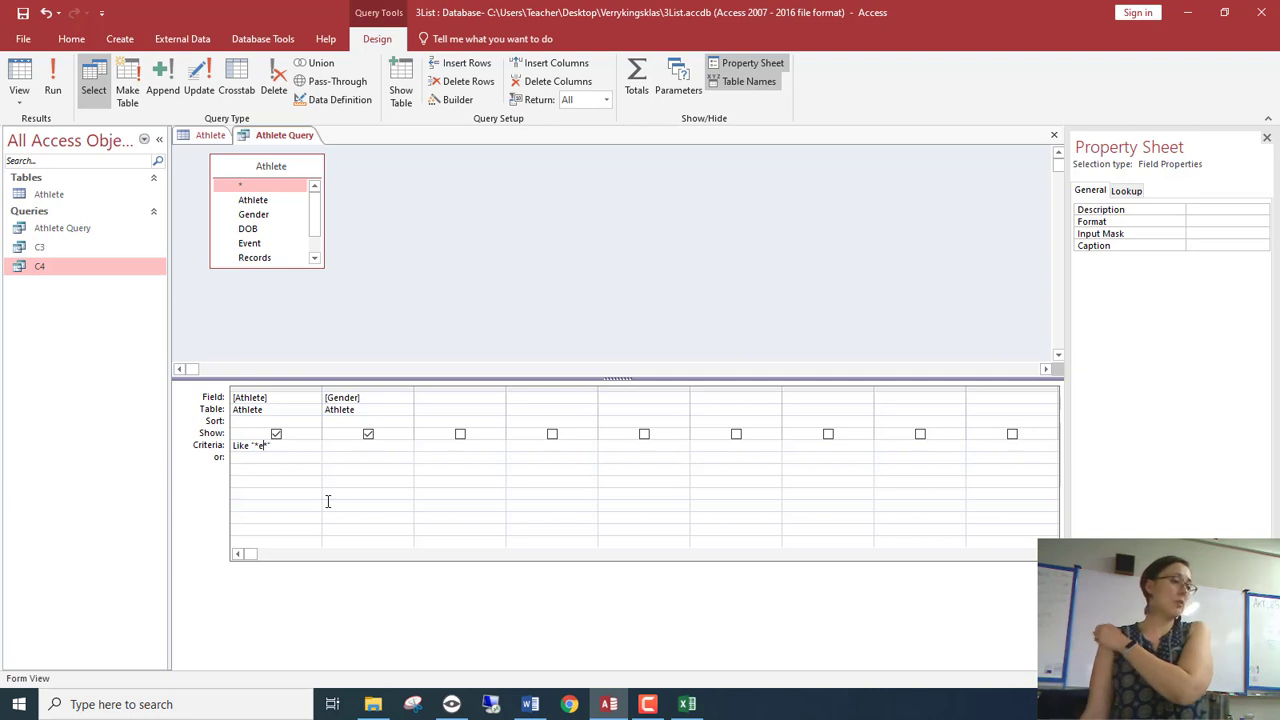
{"action": "left_click_drag", "start_coordinate": [305, 452], "coordinate": [181, 442]}
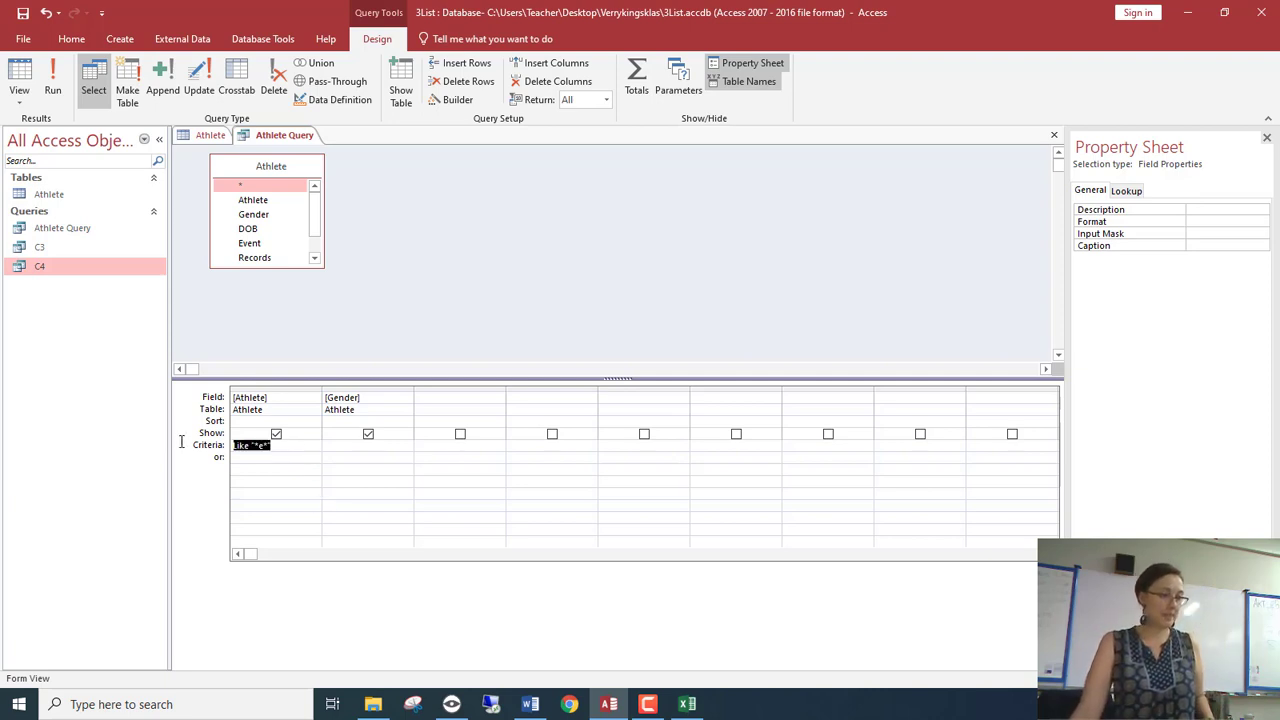
{"action": "key", "text": "Delete"}
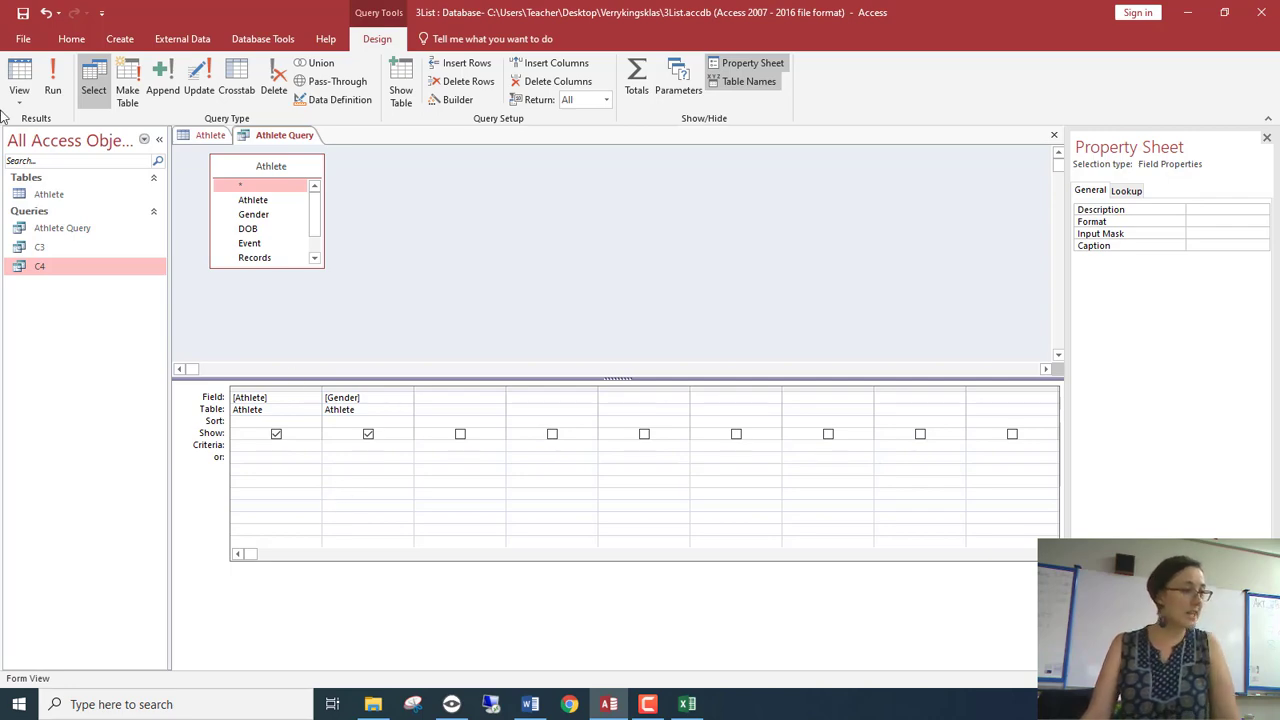
In the Athlete table, delete the Event values of records 5, 15, 25 and 31
{"action": "left_click", "coordinate": [224, 135]}
{"action": "scroll", "coordinate": [757, 471], "scroll_direction": "down", "scroll_amount": 9}
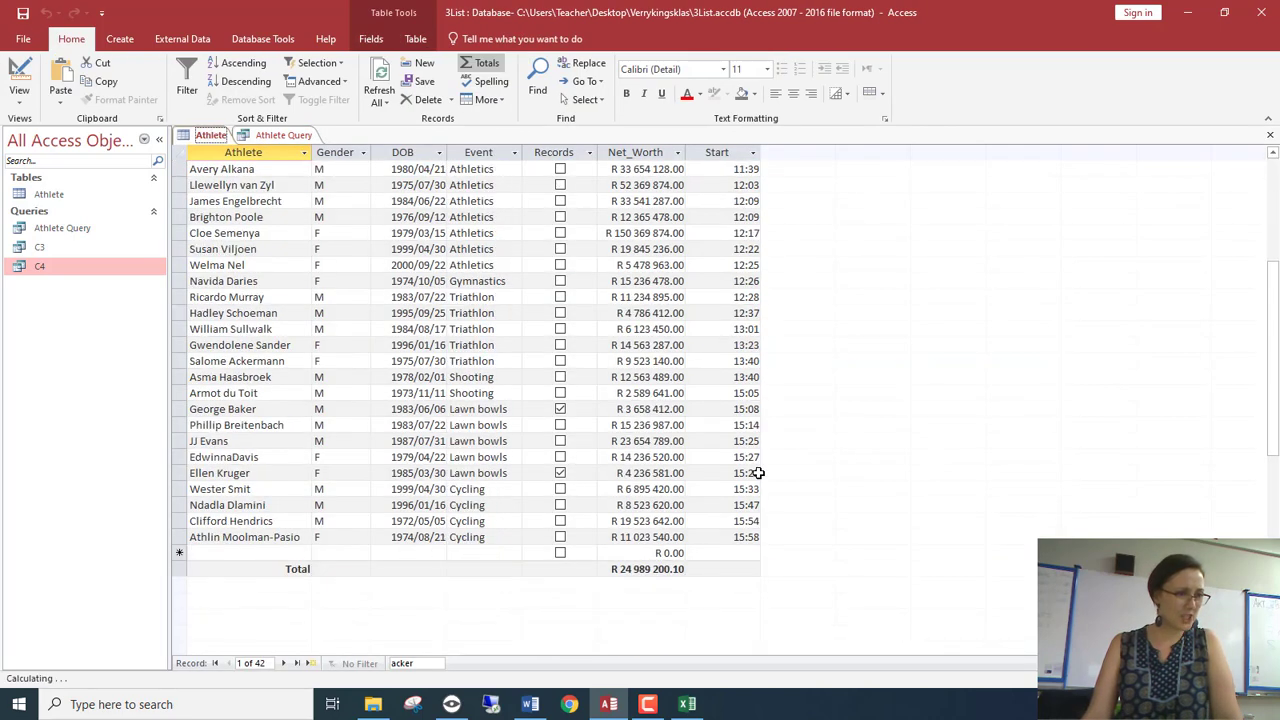
{"action": "scroll", "coordinate": [757, 471], "scroll_direction": "up", "scroll_amount": 9}
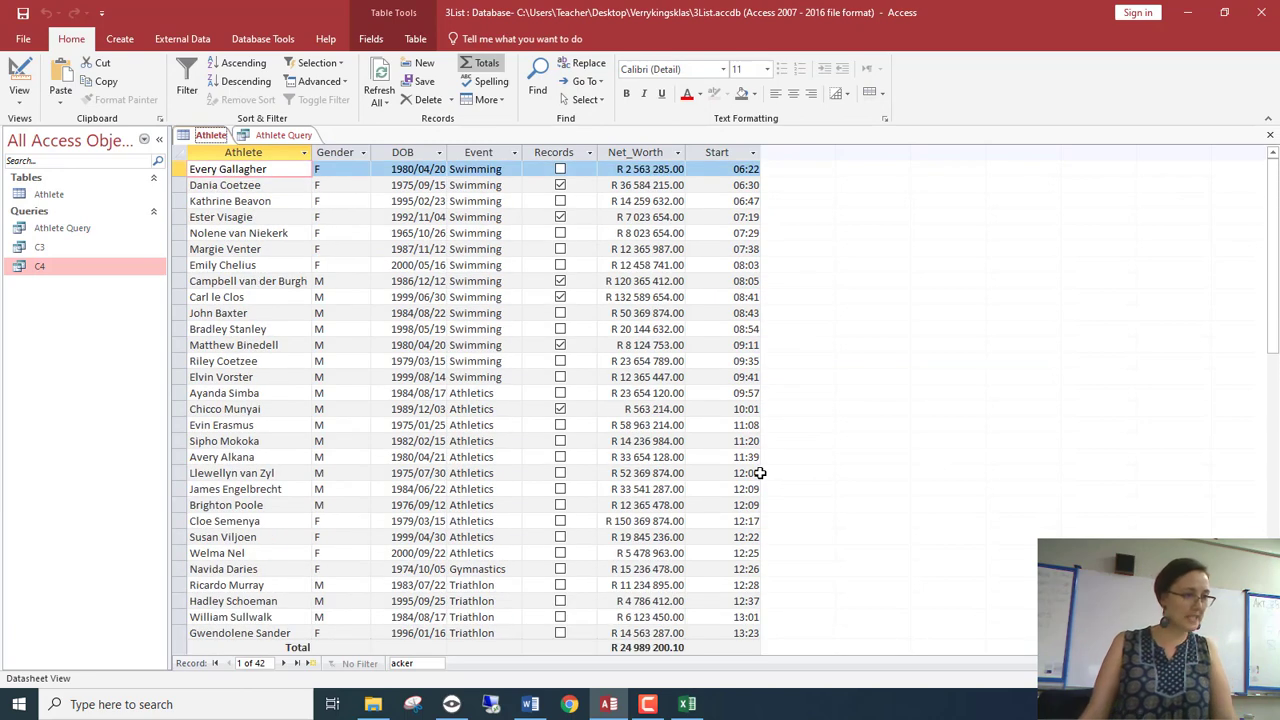
{"action": "double_click", "coordinate": [490, 233]}
{"action": "key", "text": "Delete"}
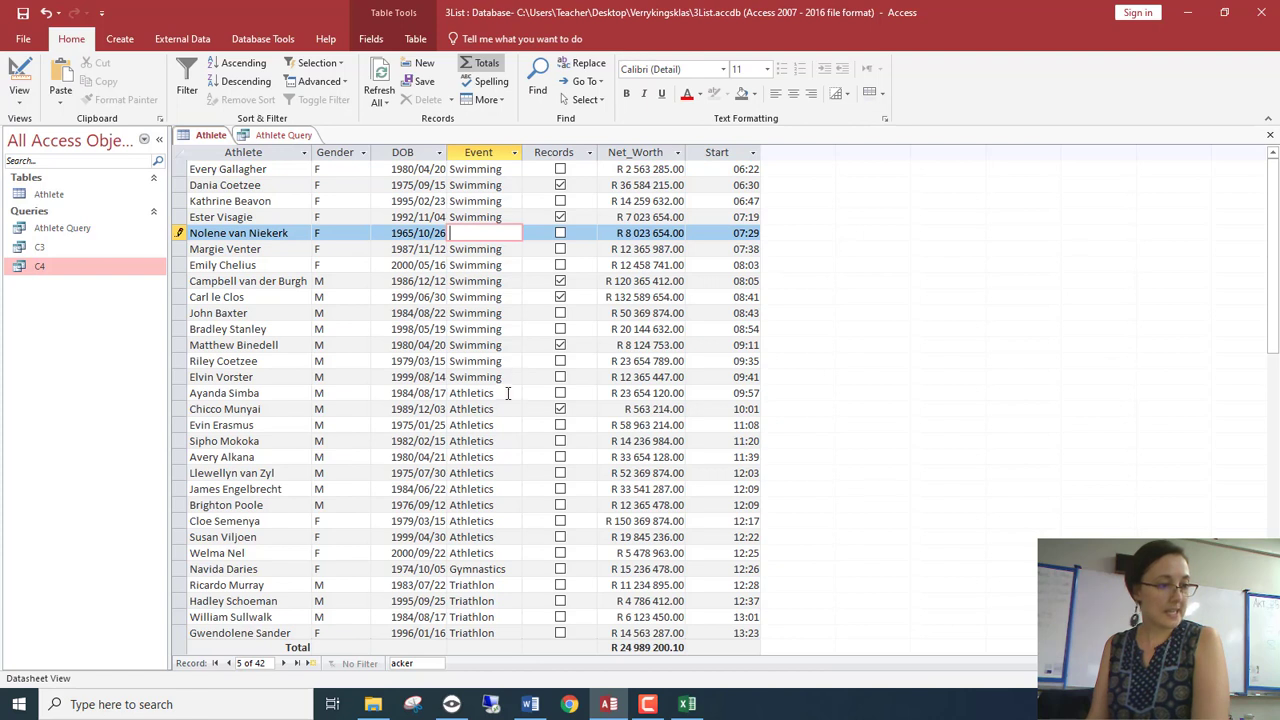
{"action": "double_click", "coordinate": [490, 393]}
{"action": "key", "text": "Delete"}
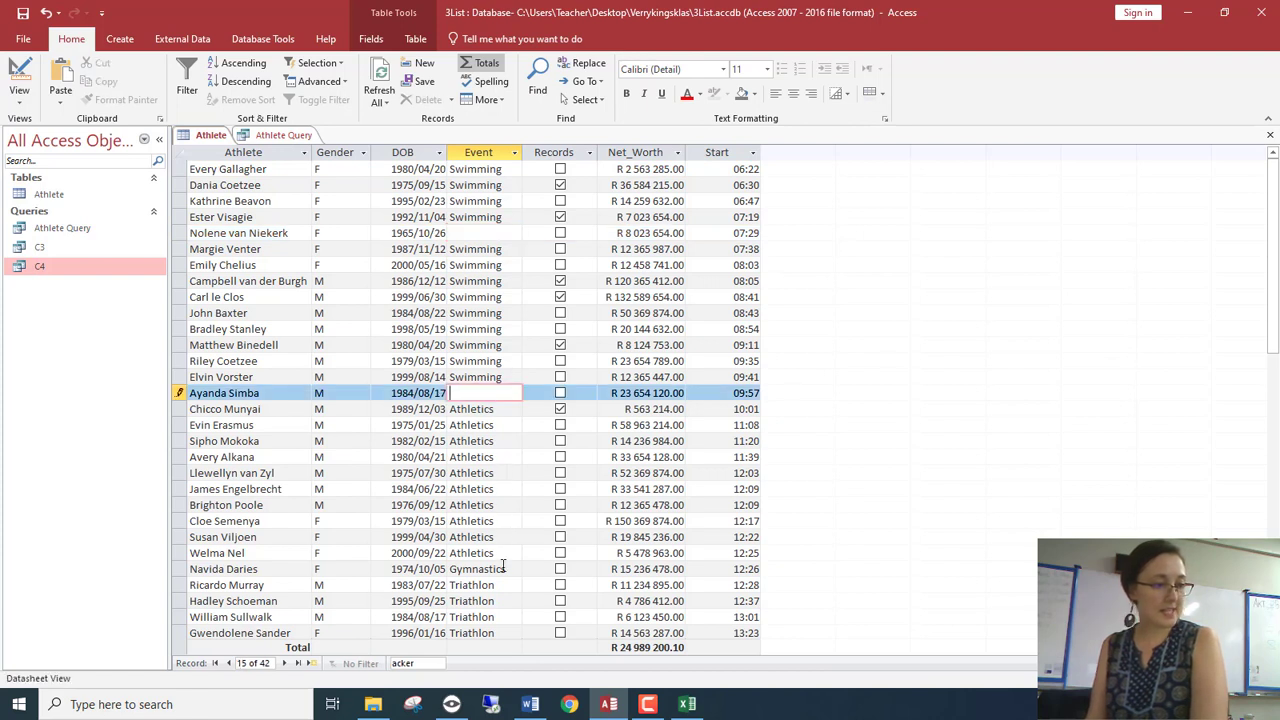
{"action": "double_click", "coordinate": [497, 553]}
{"action": "key", "text": "Delete"}
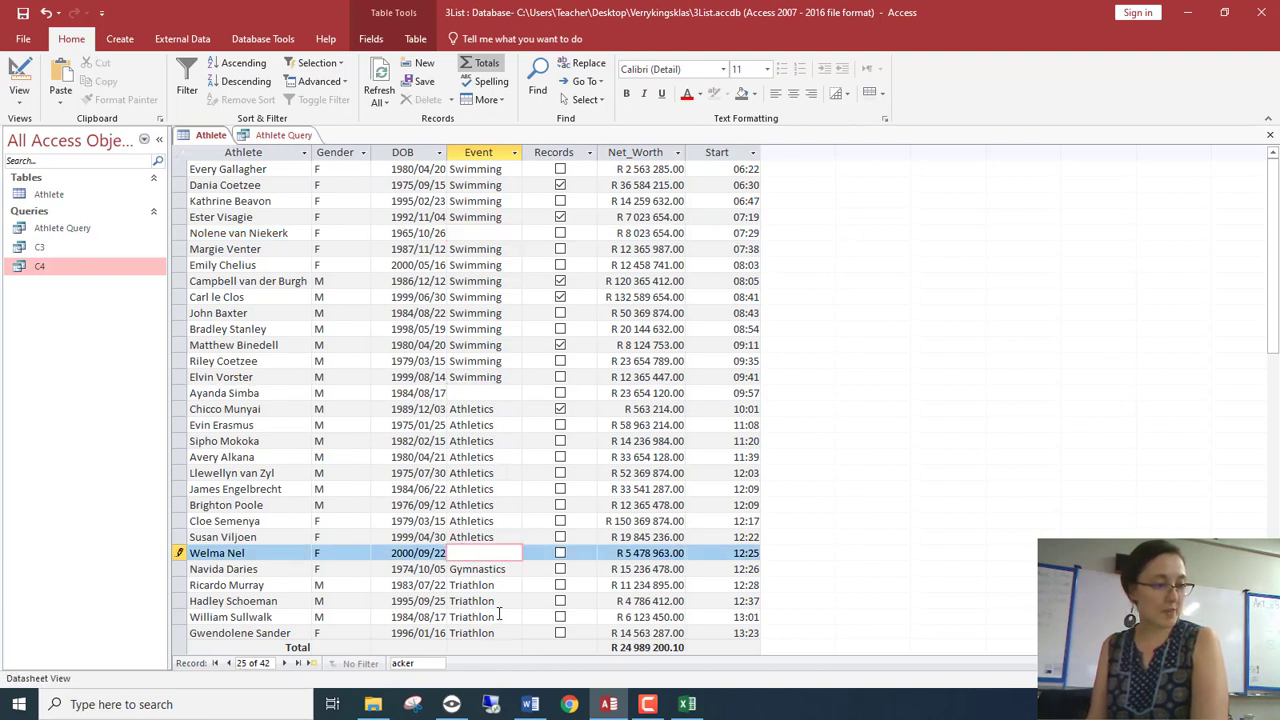
{"action": "scroll", "coordinate": [499, 613], "scroll_direction": "down", "scroll_amount": 2}
{"action": "double_click", "coordinate": [462, 553]}
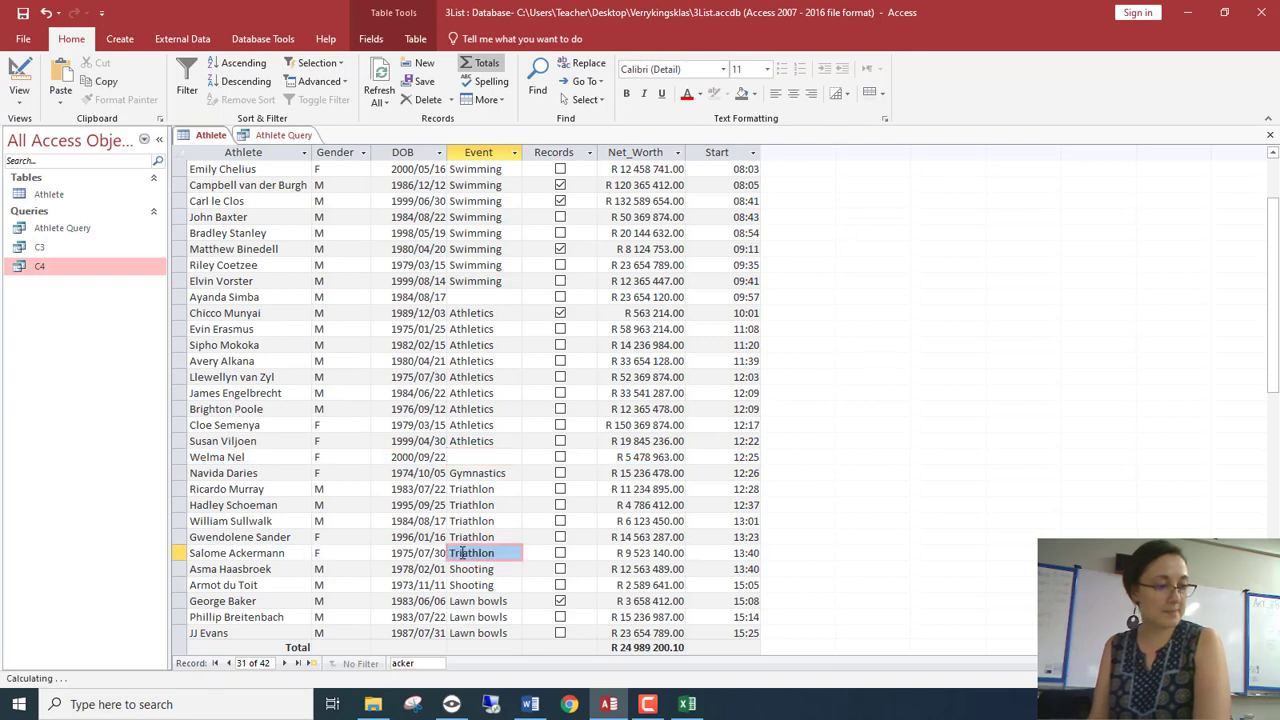
{"action": "key", "text": "Delete"}
{"action": "double_click", "coordinate": [466, 441]}
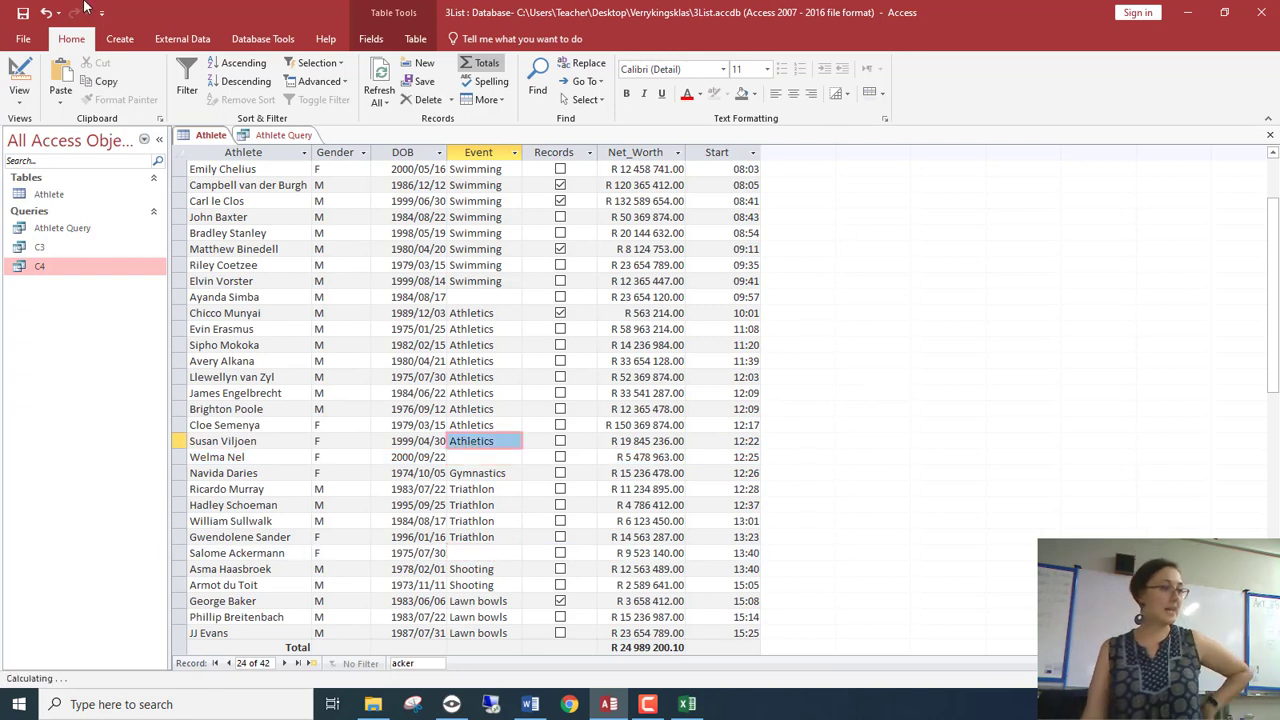
Close Athlete Query without saving its design changes
{"action": "right_click", "coordinate": [270, 151]}
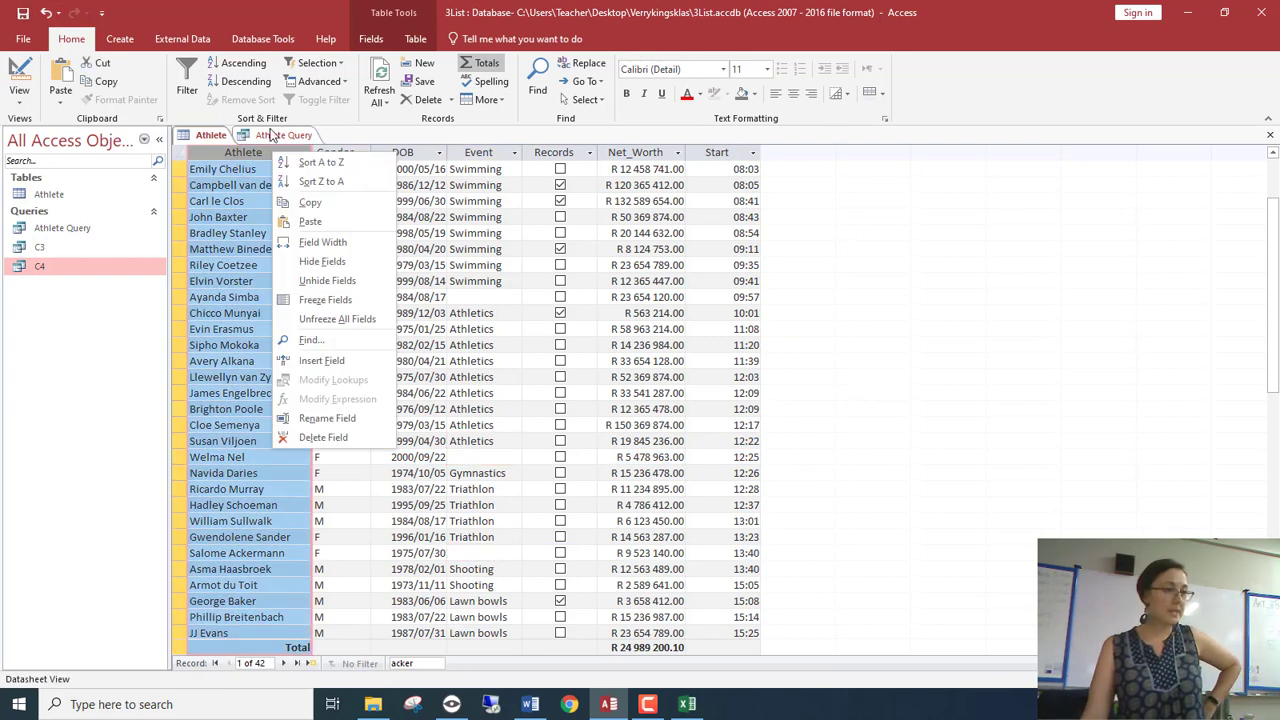
{"action": "right_click", "coordinate": [280, 135]}
{"action": "left_click", "coordinate": [310, 160]}
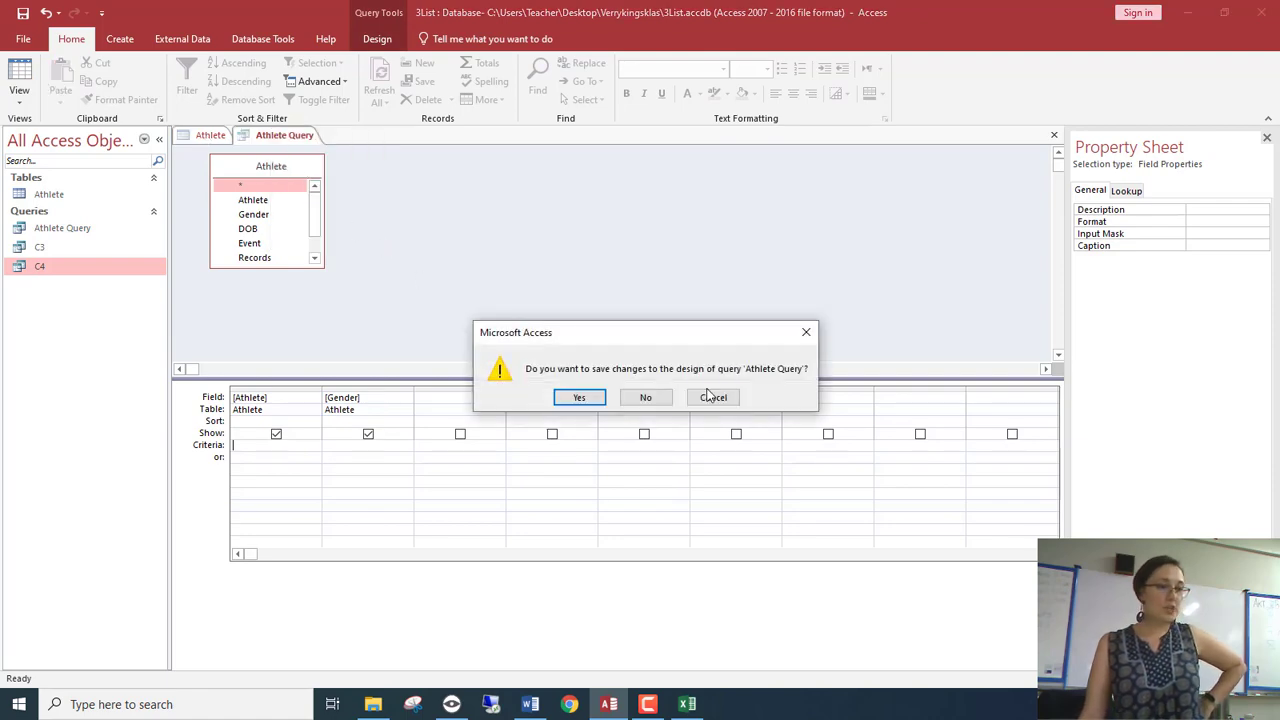
{"action": "left_click", "coordinate": [645, 397]}
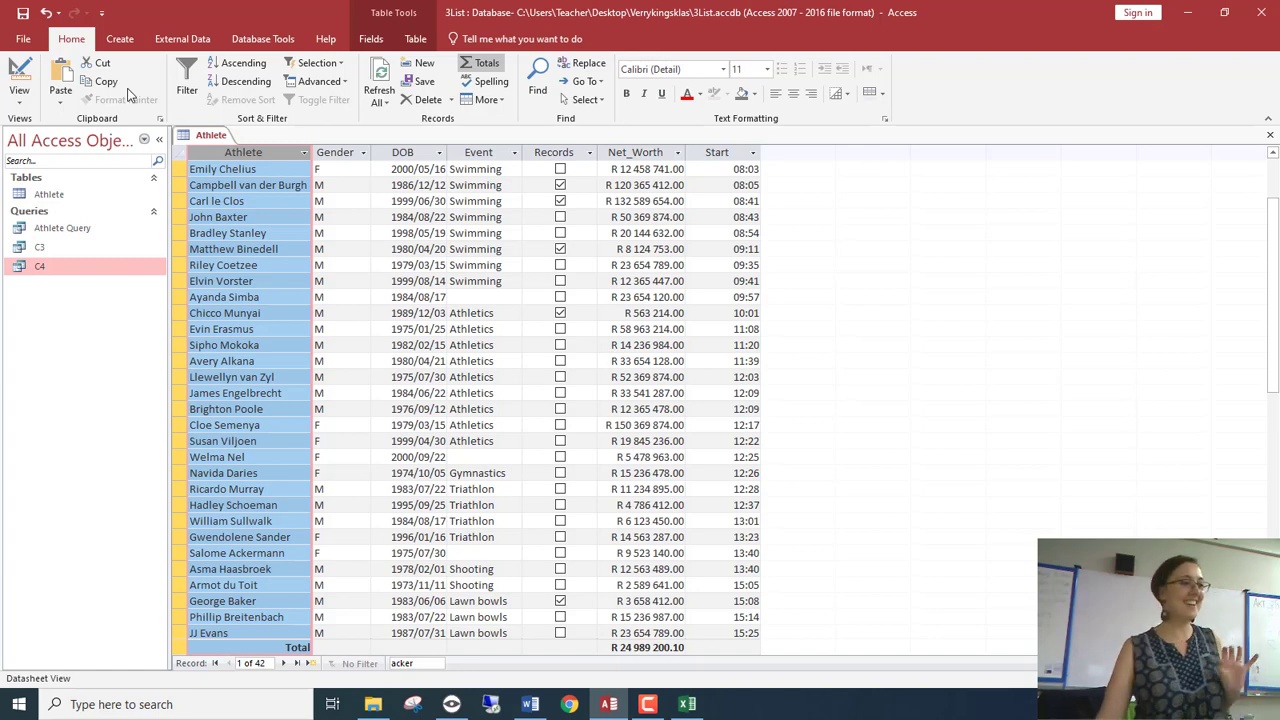
Create a simple query from the Athlete table with the Athlete, Gender and Event fields using the Query Wizard, keeping the suggested title
{"action": "left_click", "coordinate": [119, 38]}
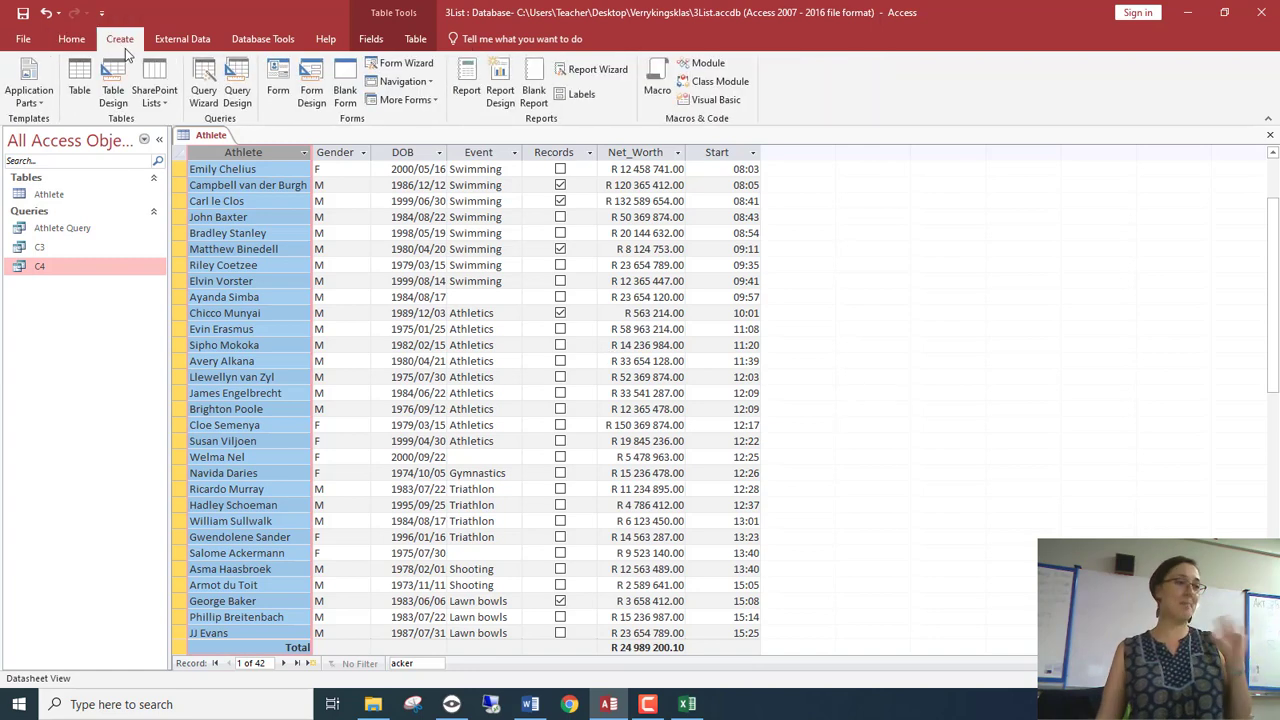
{"action": "left_click", "coordinate": [204, 95]}
{"action": "left_click", "coordinate": [686, 414]}
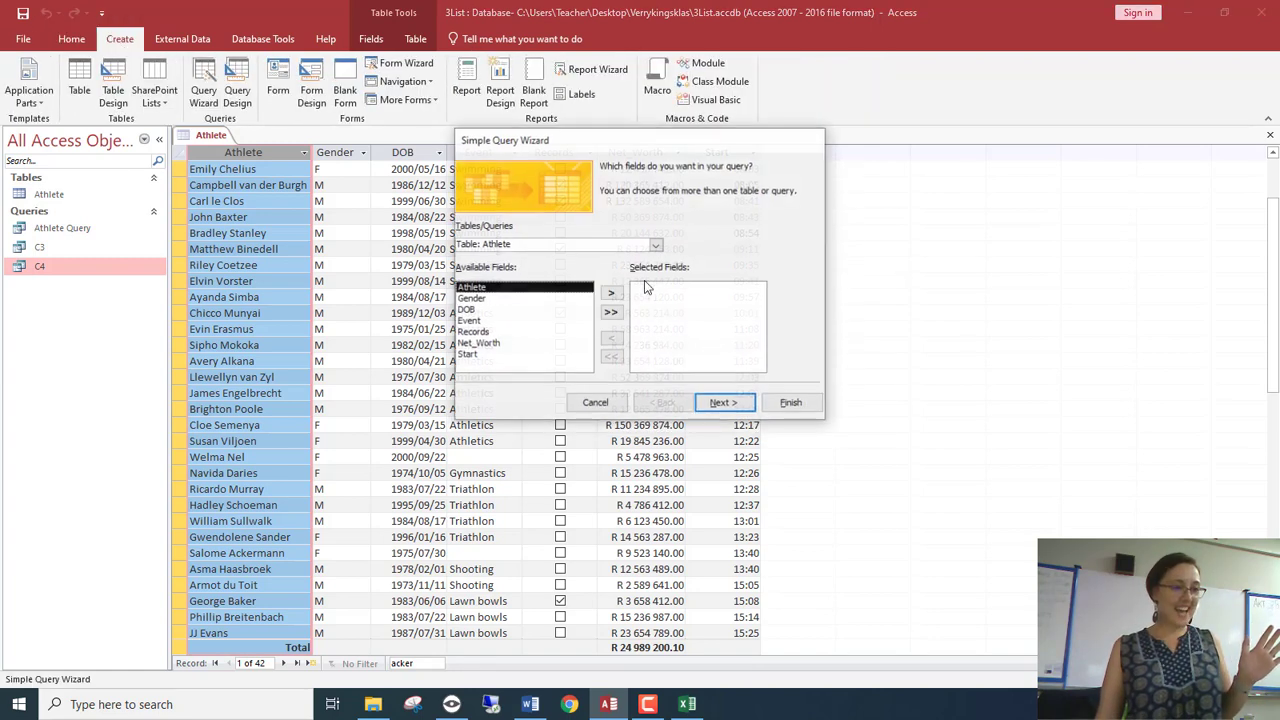
{"action": "double_click", "coordinate": [615, 292]}
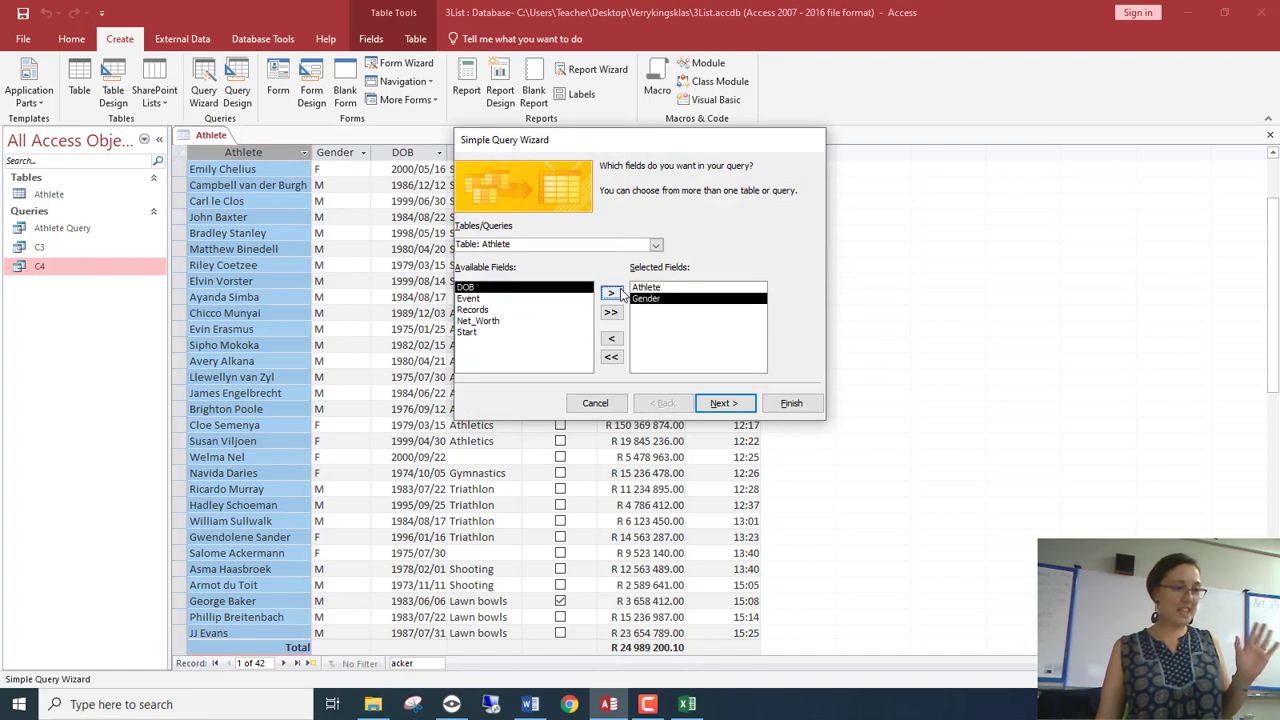
{"action": "left_click", "coordinate": [538, 299]}
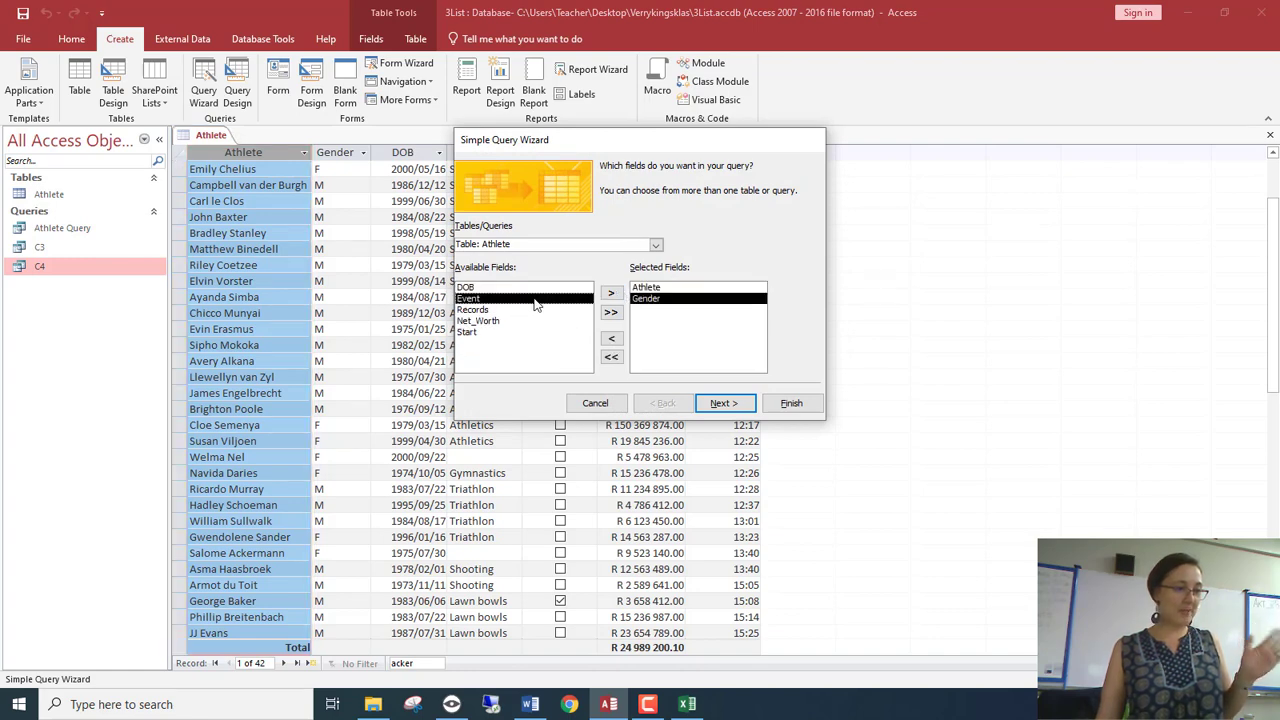
{"action": "left_click", "coordinate": [611, 294]}
{"action": "left_click", "coordinate": [724, 403]}
{"action": "left_click", "coordinate": [785, 403]}
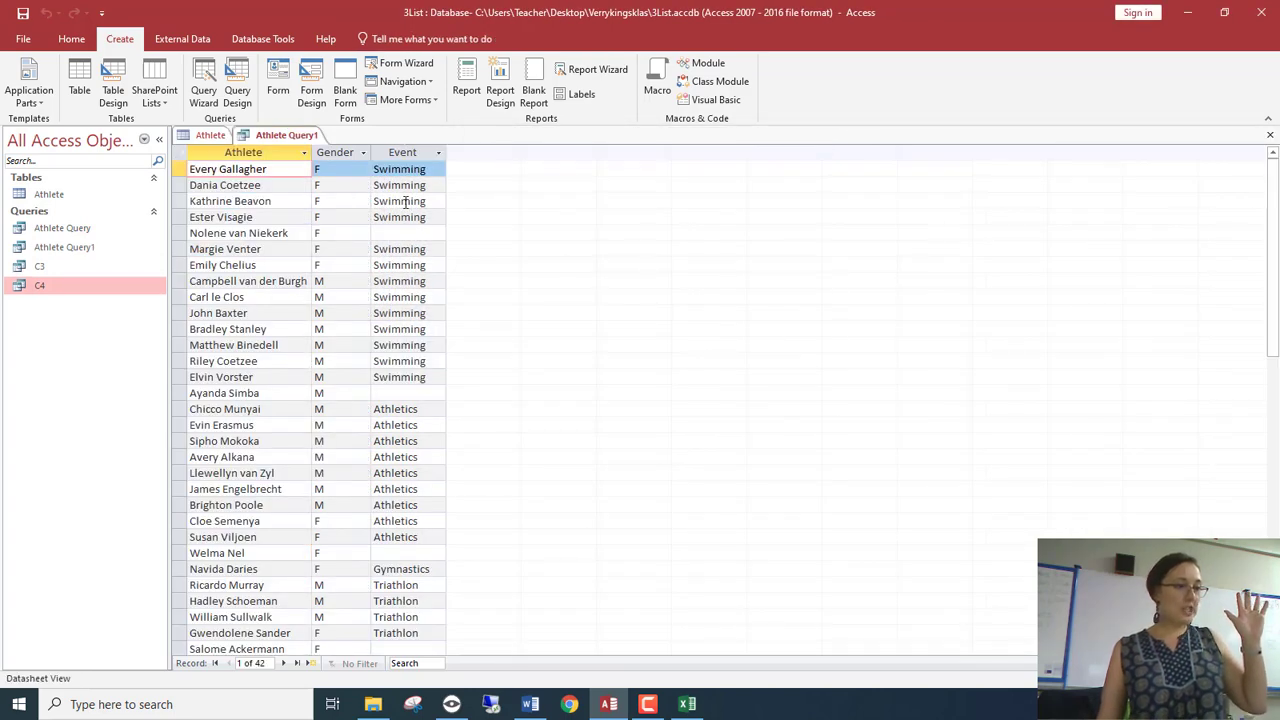
In Design View, enter Is Null as the Event criterion of Athlete Query1 and display the query results
{"action": "left_click", "coordinate": [405, 233]}
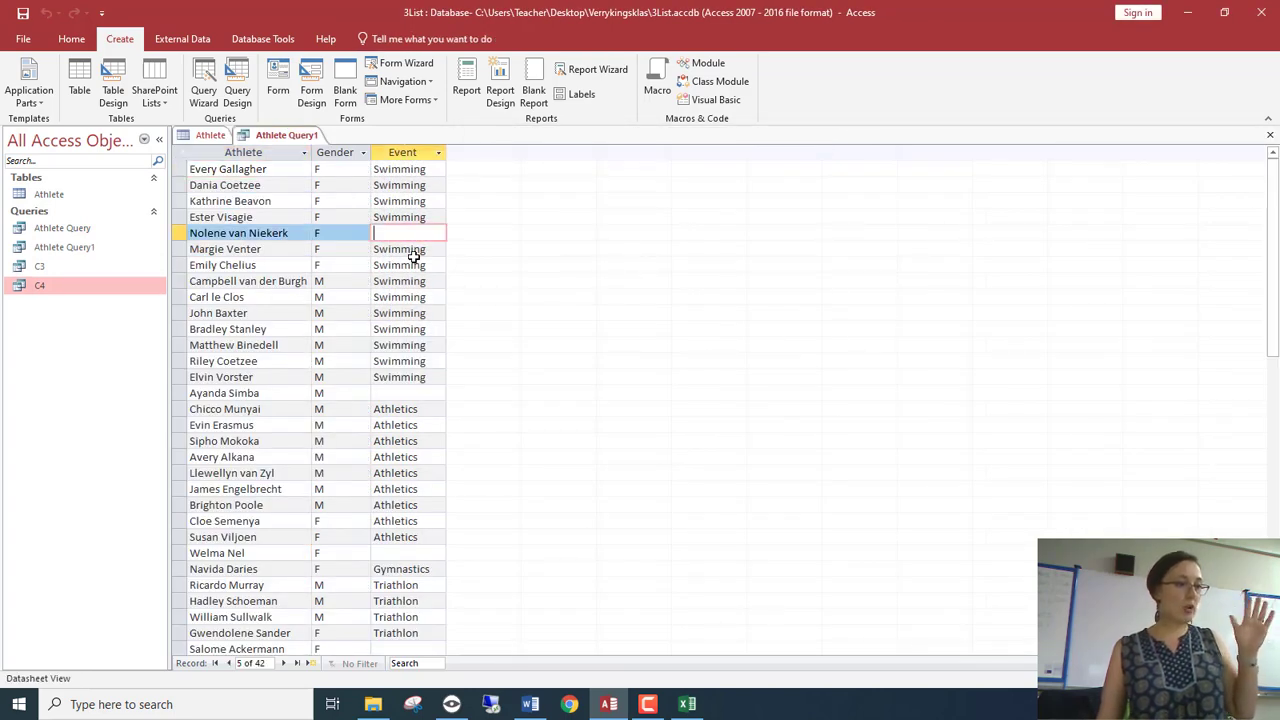
{"action": "left_click", "coordinate": [419, 396]}
{"action": "left_click", "coordinate": [435, 556]}
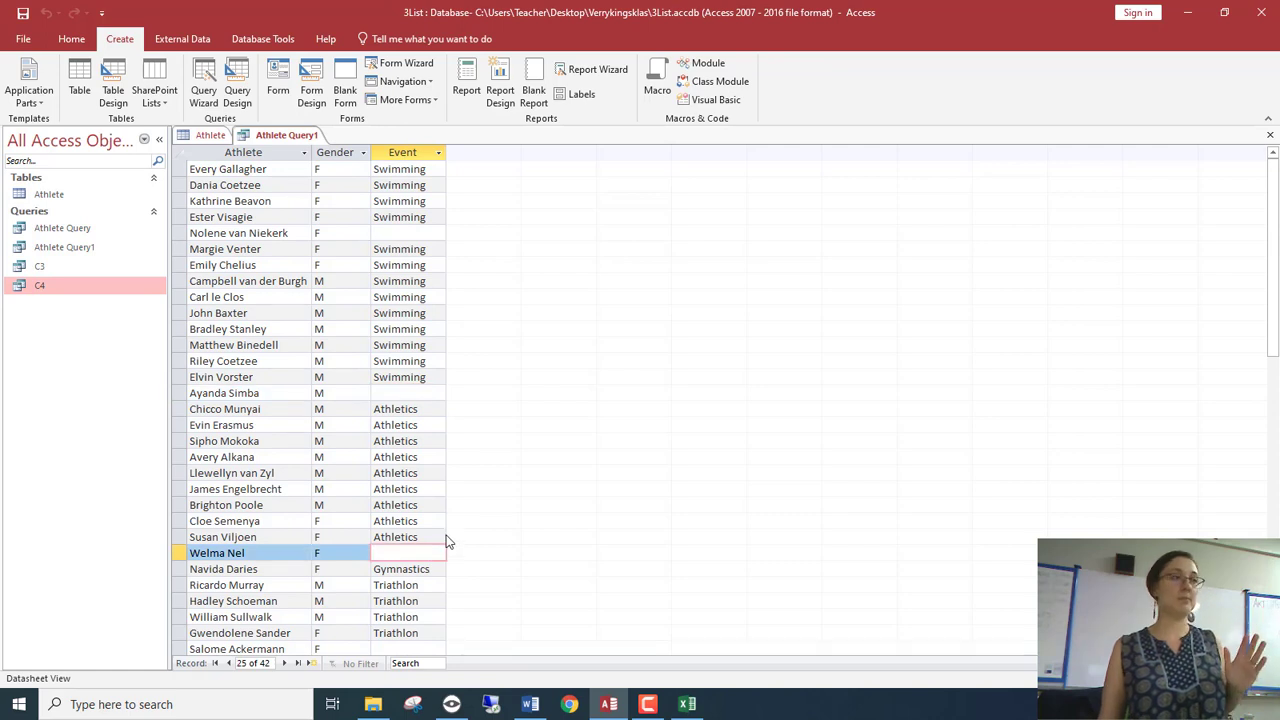
{"action": "left_click", "coordinate": [68, 40]}
{"action": "left_click", "coordinate": [15, 80]}
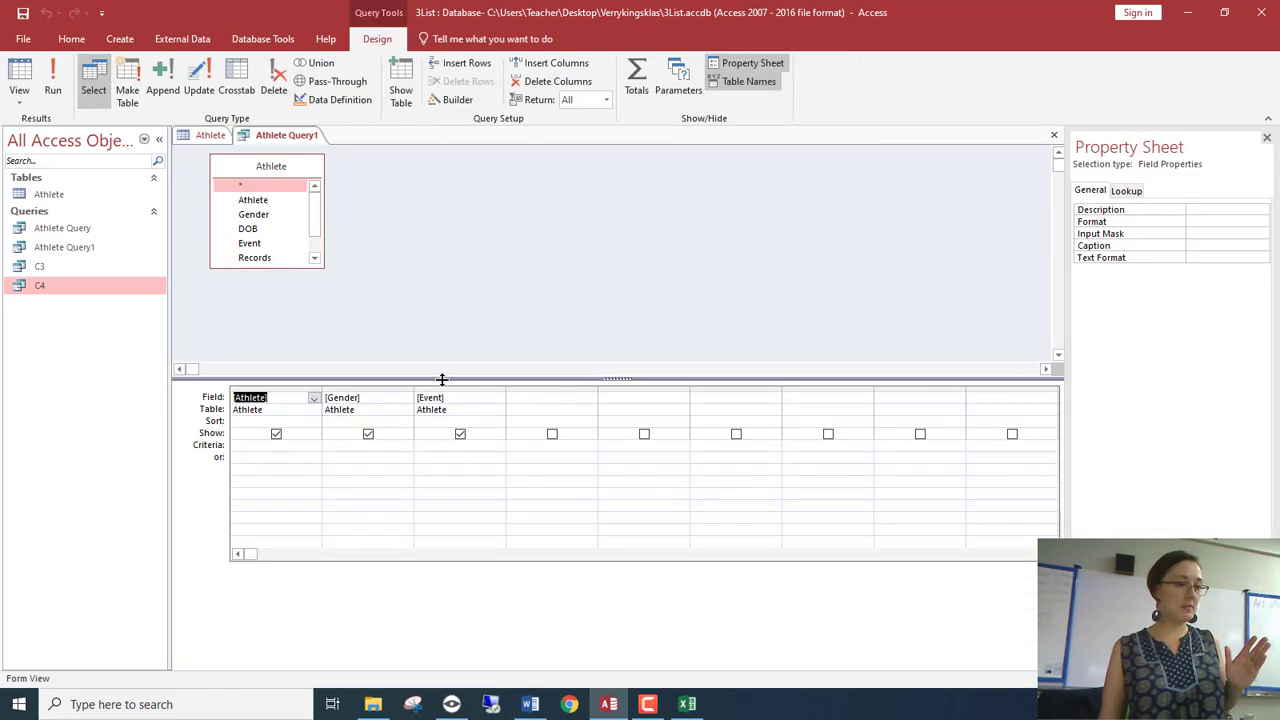
{"action": "left_click", "coordinate": [466, 441]}
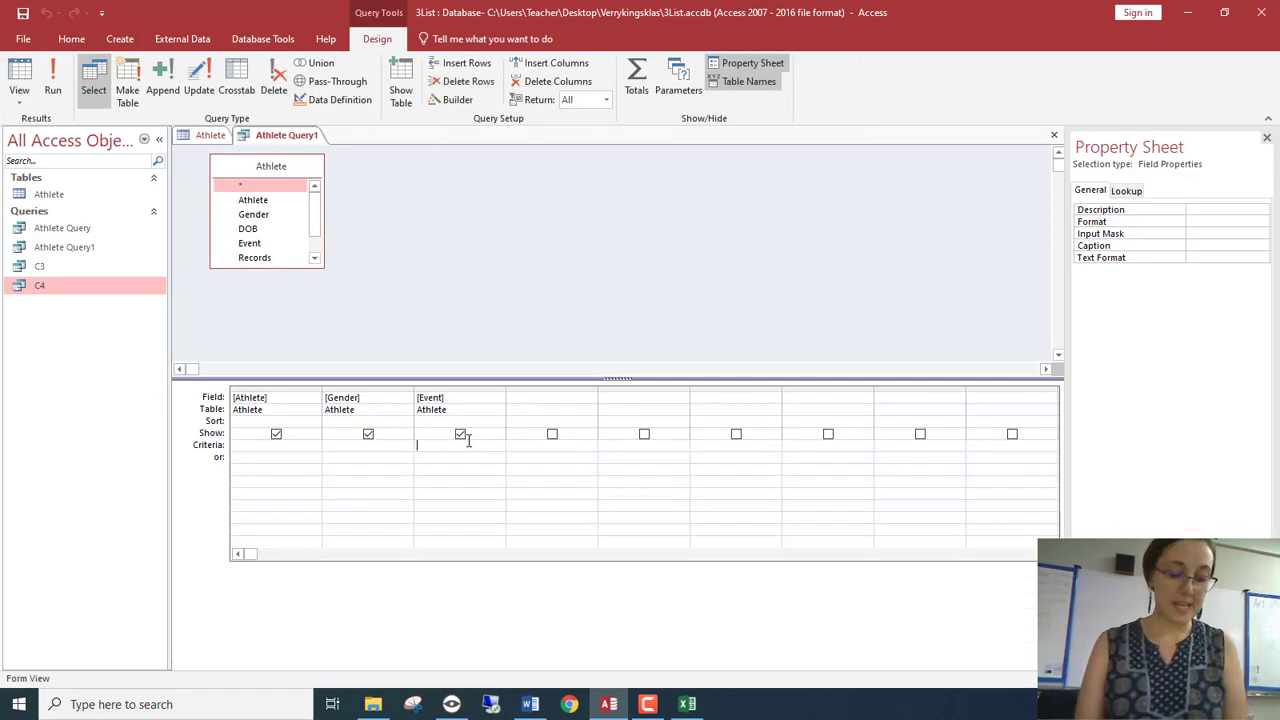
{"action": "type", "text": "Is Null"}
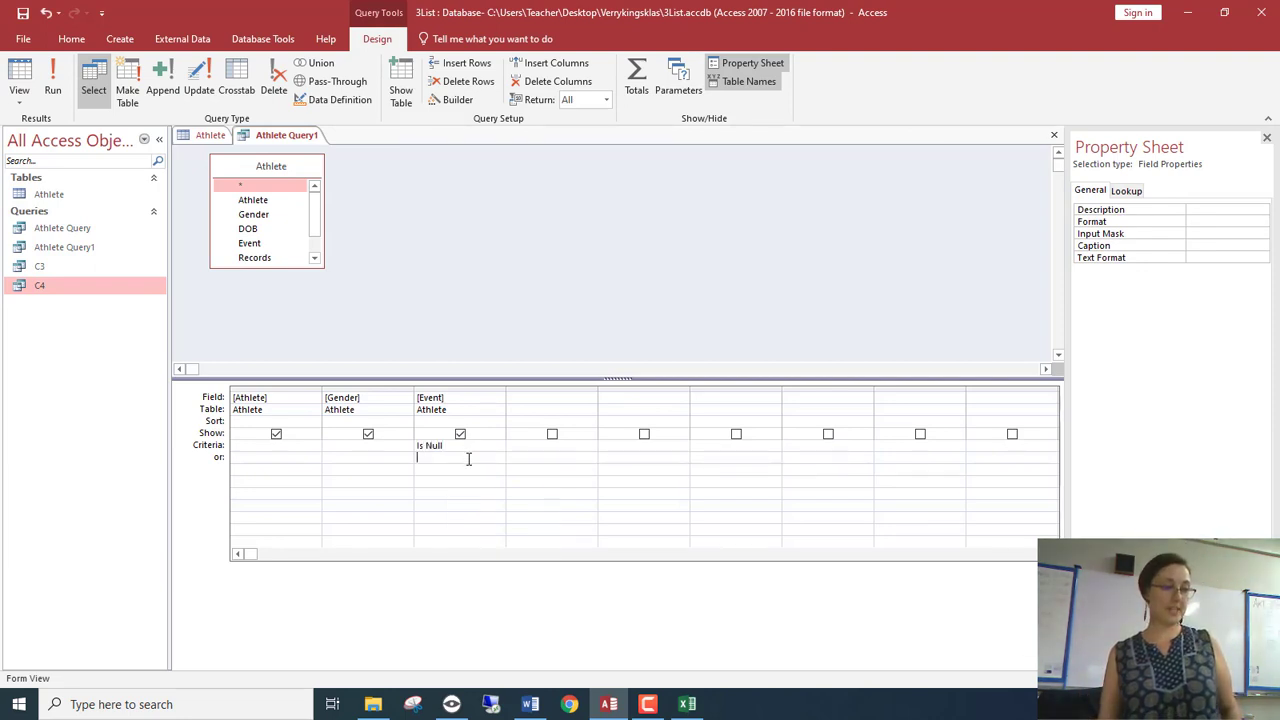
{"action": "left_click", "coordinate": [19, 75]}
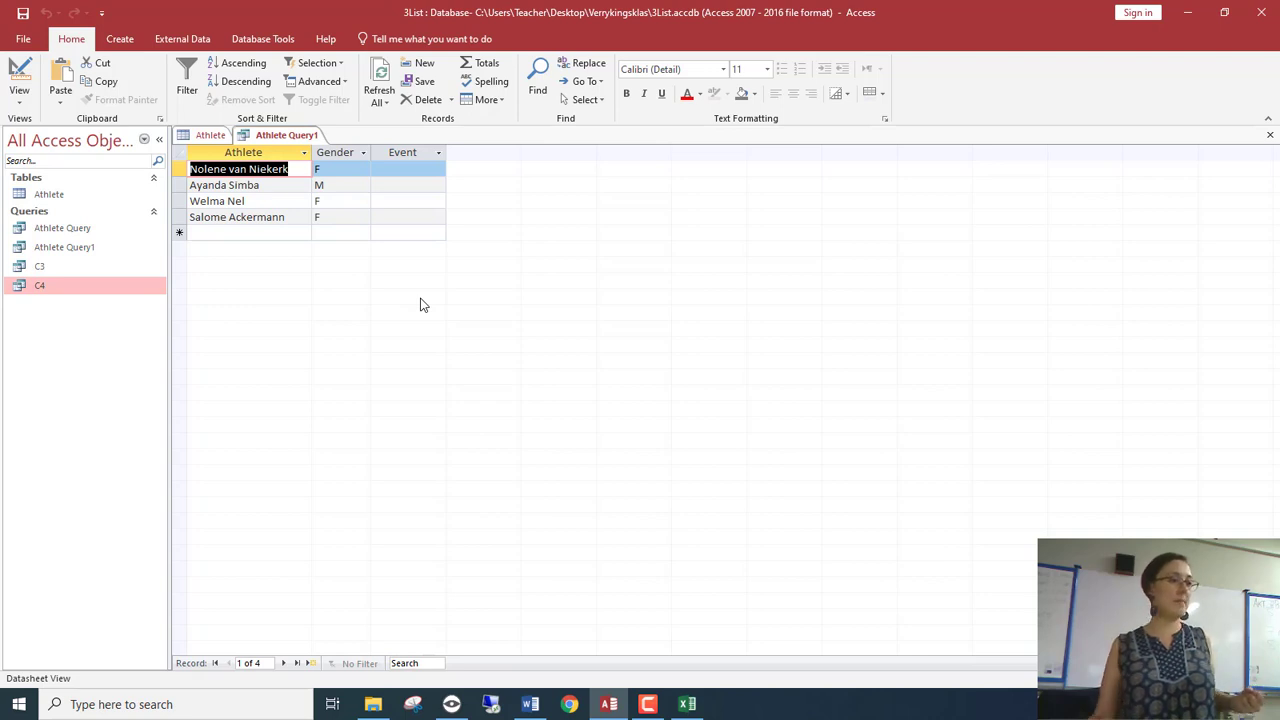
Return to Design View, change the Event criterion to Is Not Null and look through the query results
{"action": "left_click", "coordinate": [19, 80]}
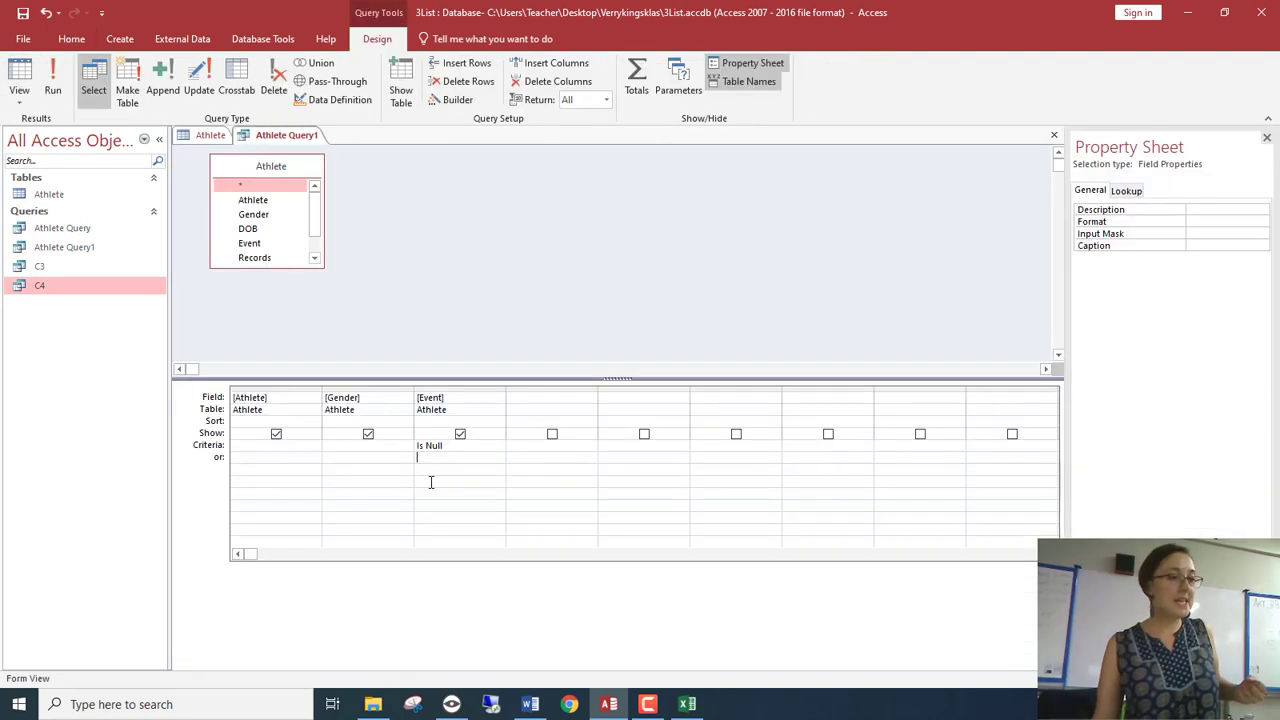
{"action": "left_click", "coordinate": [426, 447]}
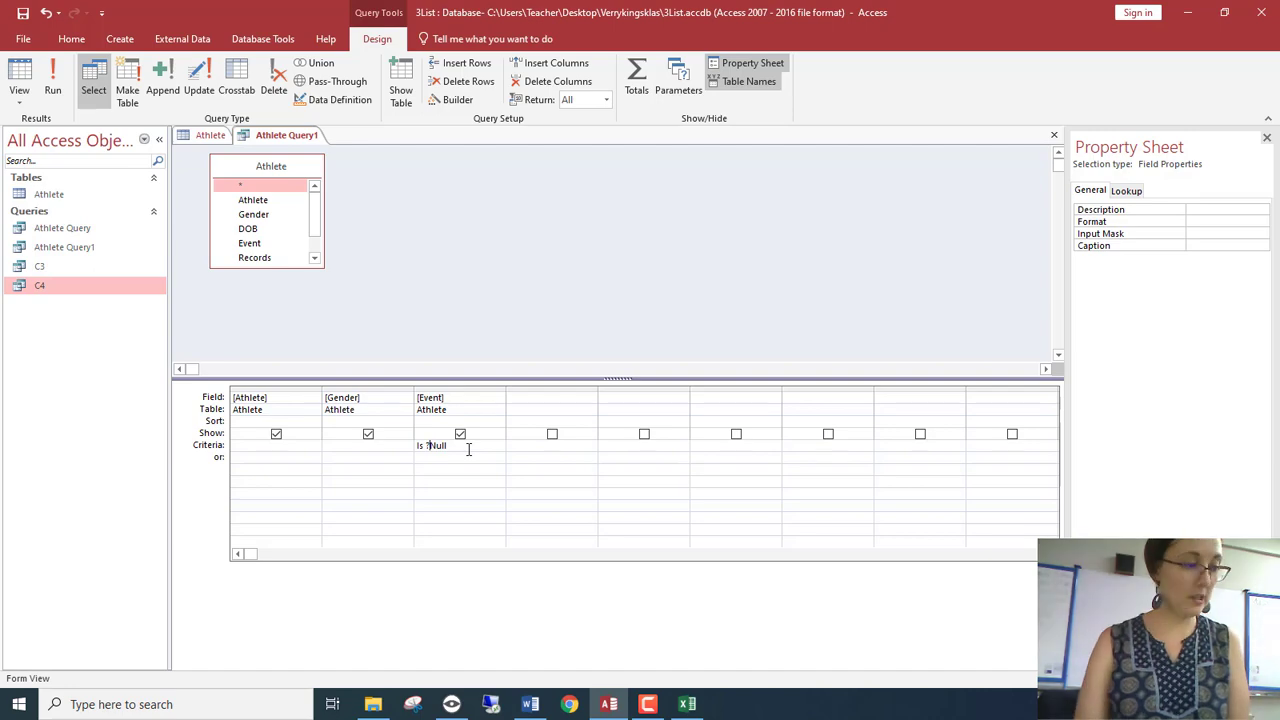
{"action": "type", "text": "Not"}
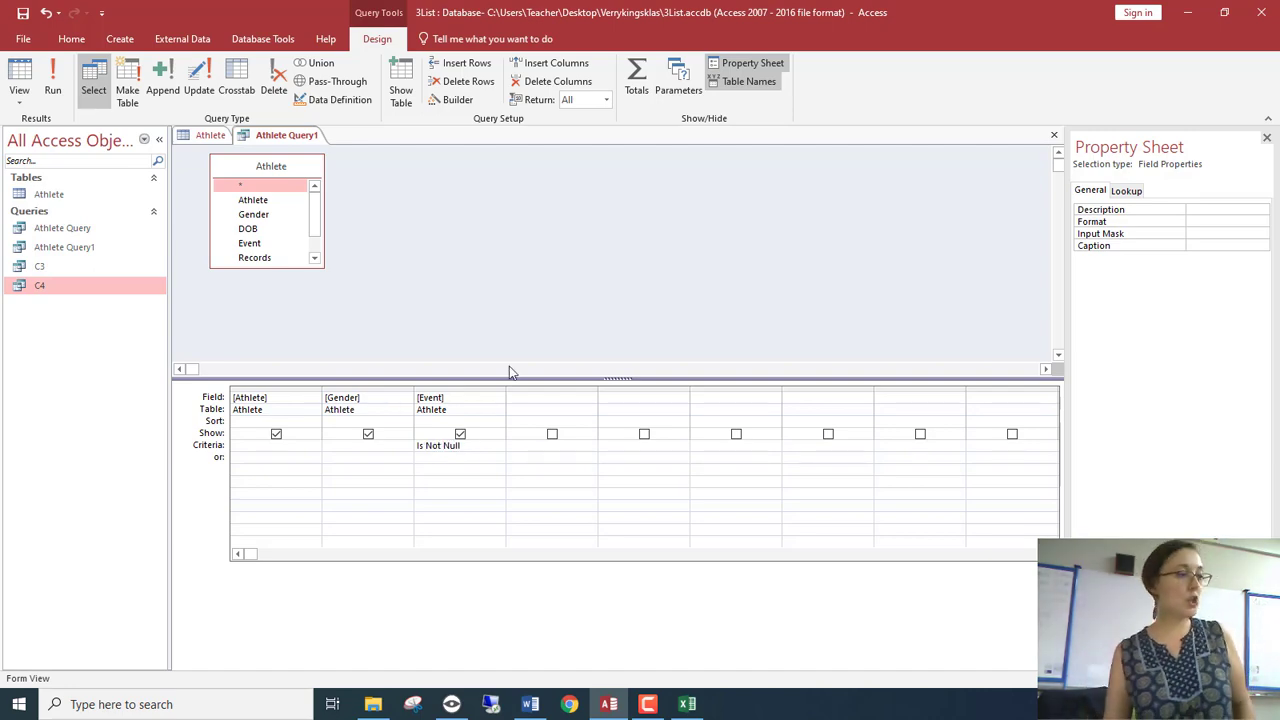
{"action": "left_click", "coordinate": [19, 80]}
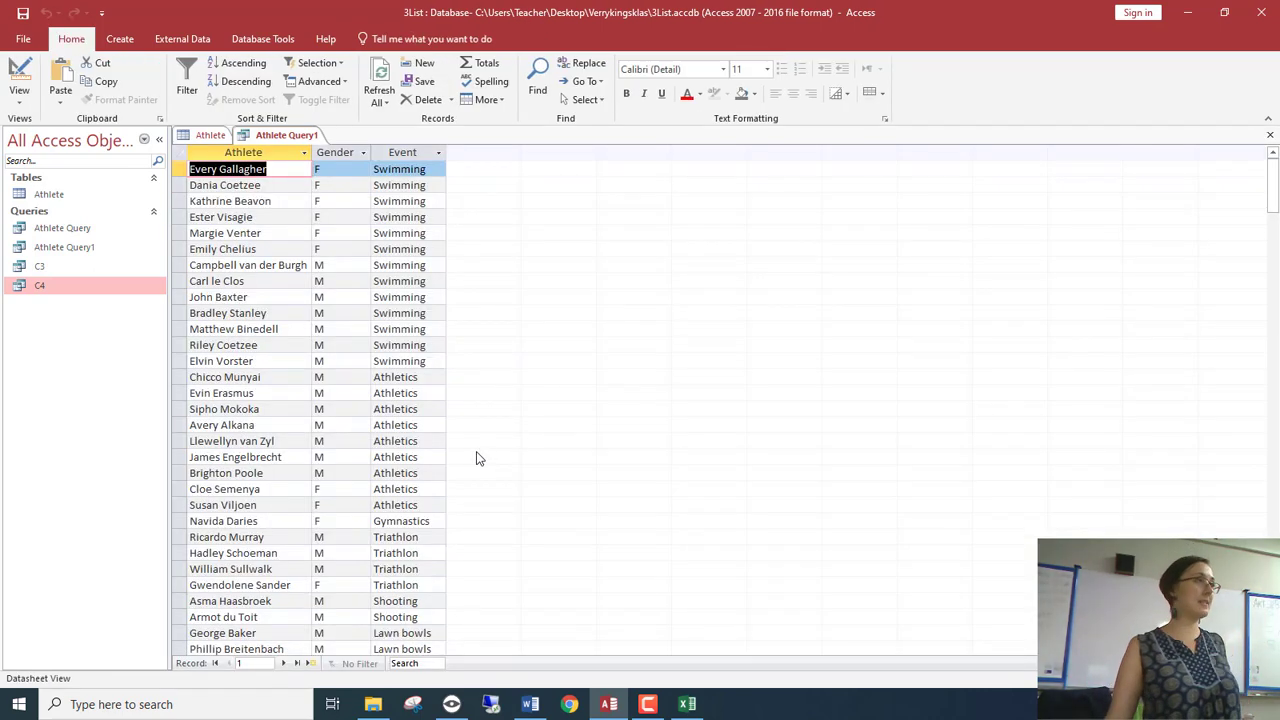
{"action": "scroll", "coordinate": [477, 457], "scroll_direction": "down", "scroll_amount": 4}
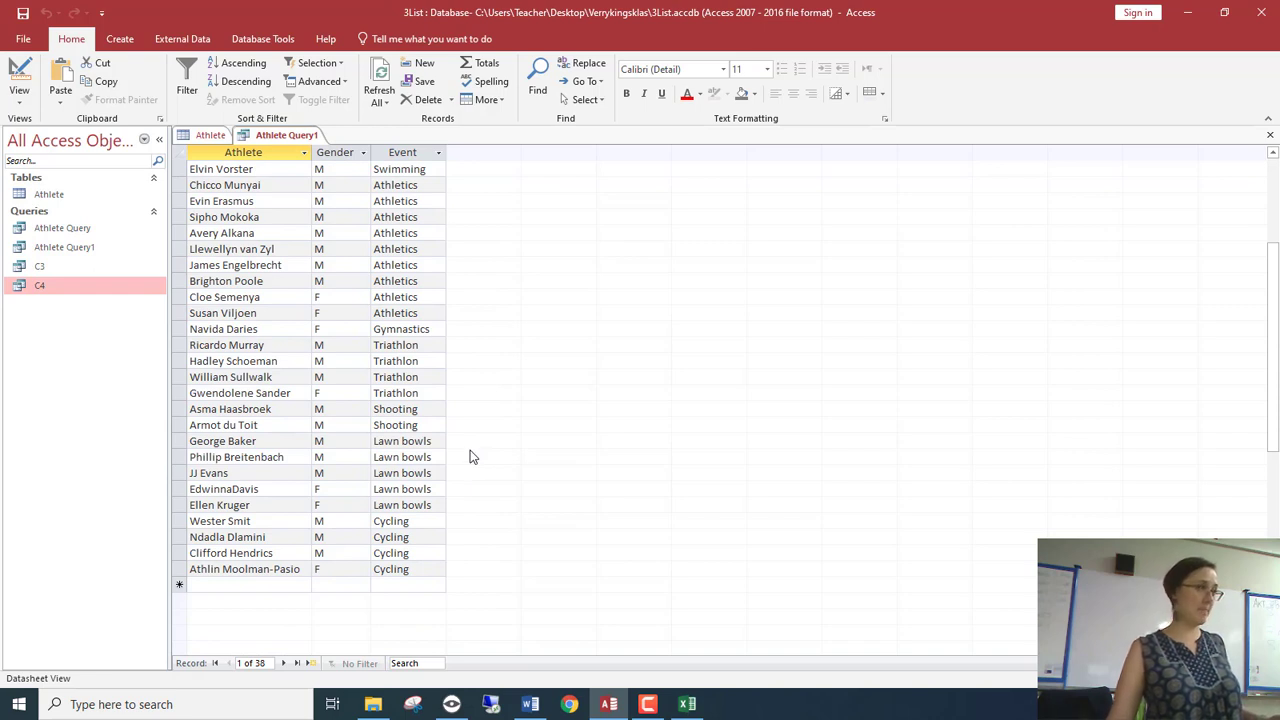
Open the saved queries Athlete Query, C3 and C4 to view their results
{"action": "left_click", "coordinate": [97, 244]}
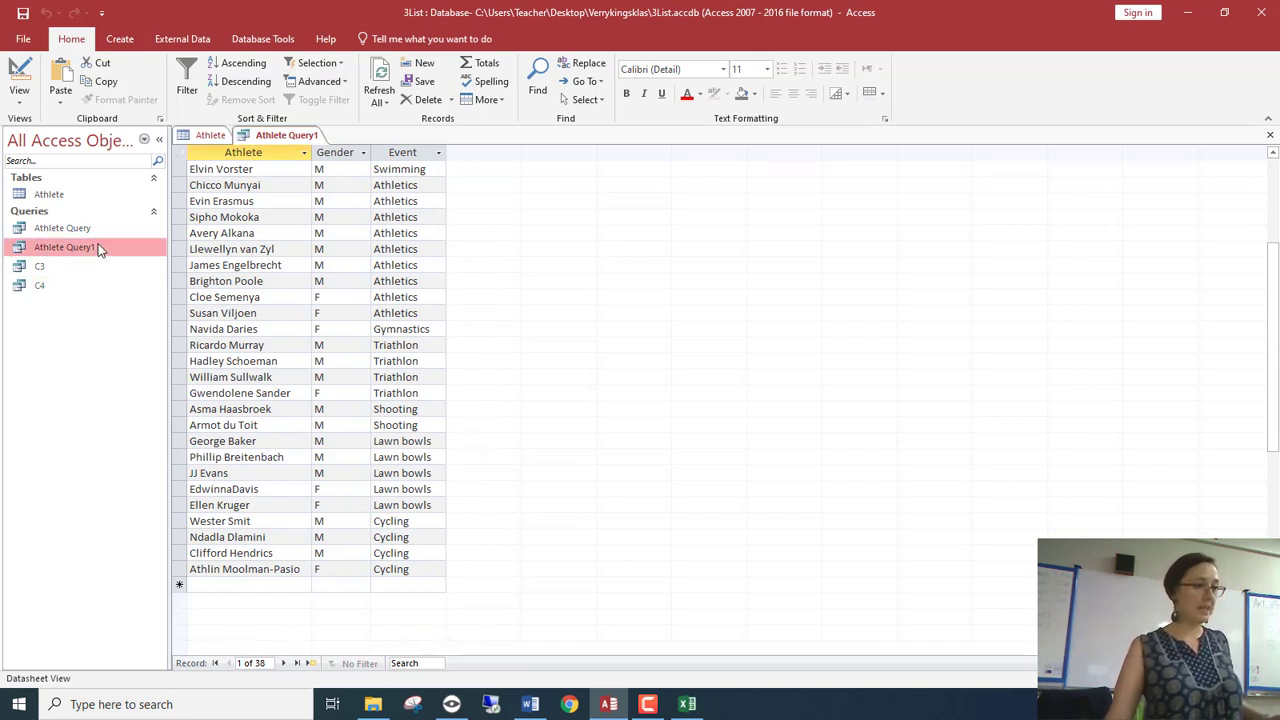
{"action": "left_click", "coordinate": [97, 228]}
{"action": "double_click", "coordinate": [97, 228]}
{"action": "double_click", "coordinate": [57, 270]}
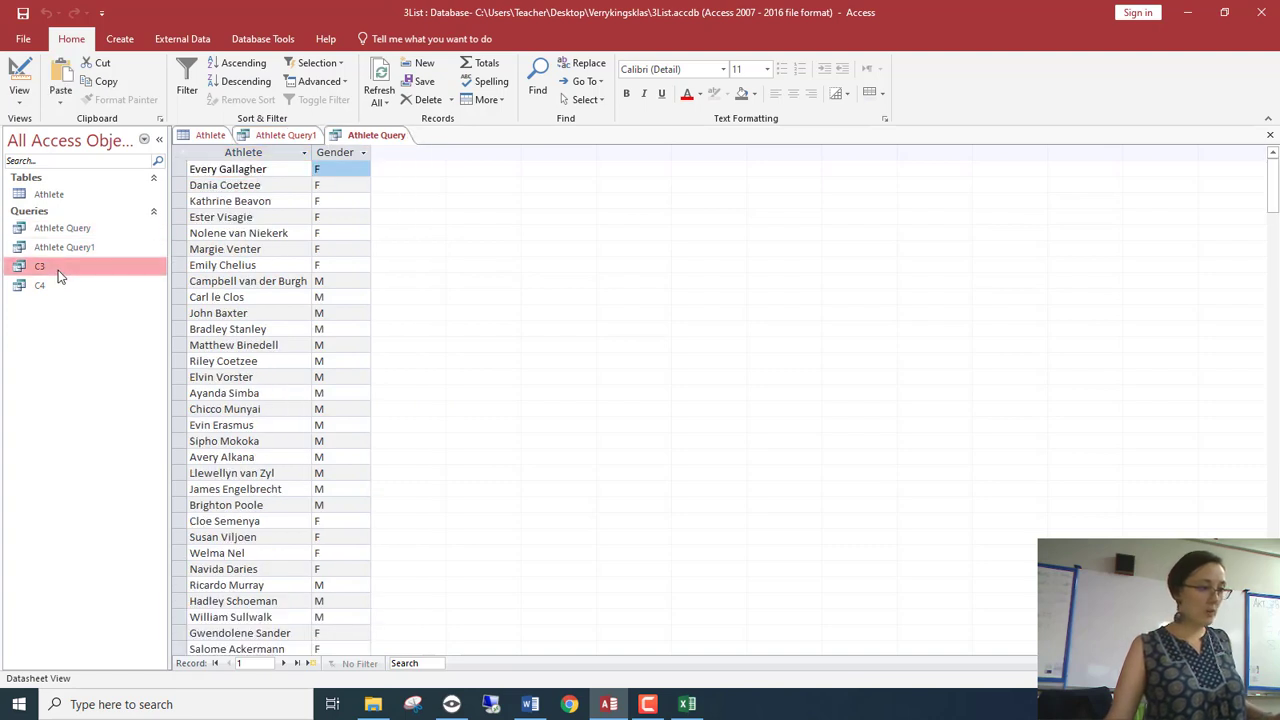
{"action": "double_click", "coordinate": [57, 286]}
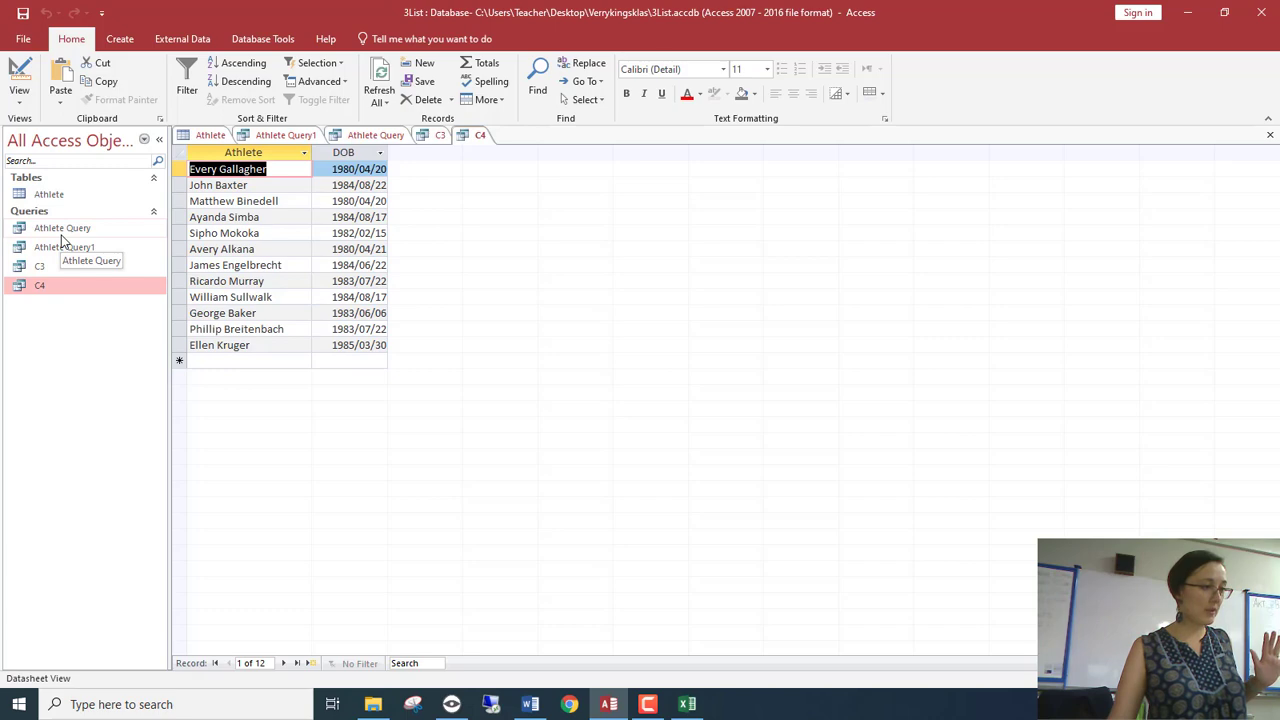
Switch back to Athlete Query1 and add the Net_Worth field to its design grid in Design View
{"action": "left_click", "coordinate": [285, 134]}
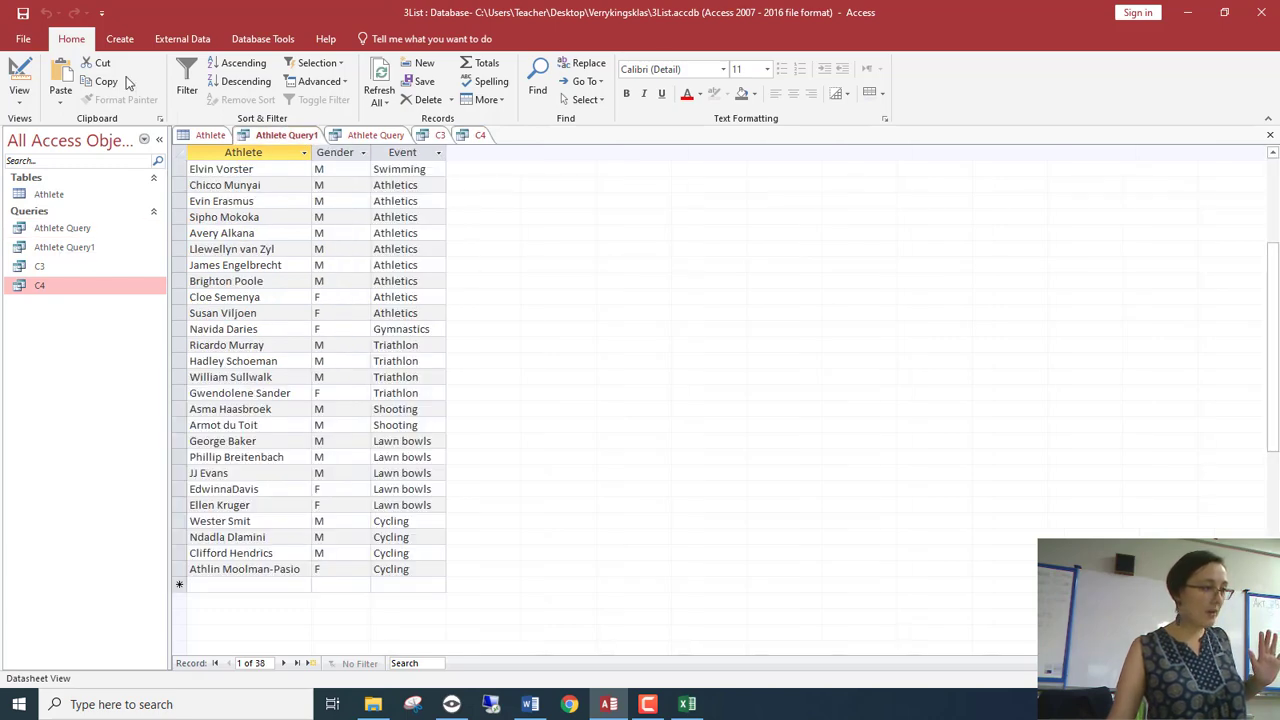
{"action": "left_click", "coordinate": [19, 78]}
{"action": "left_click", "coordinate": [537, 397]}
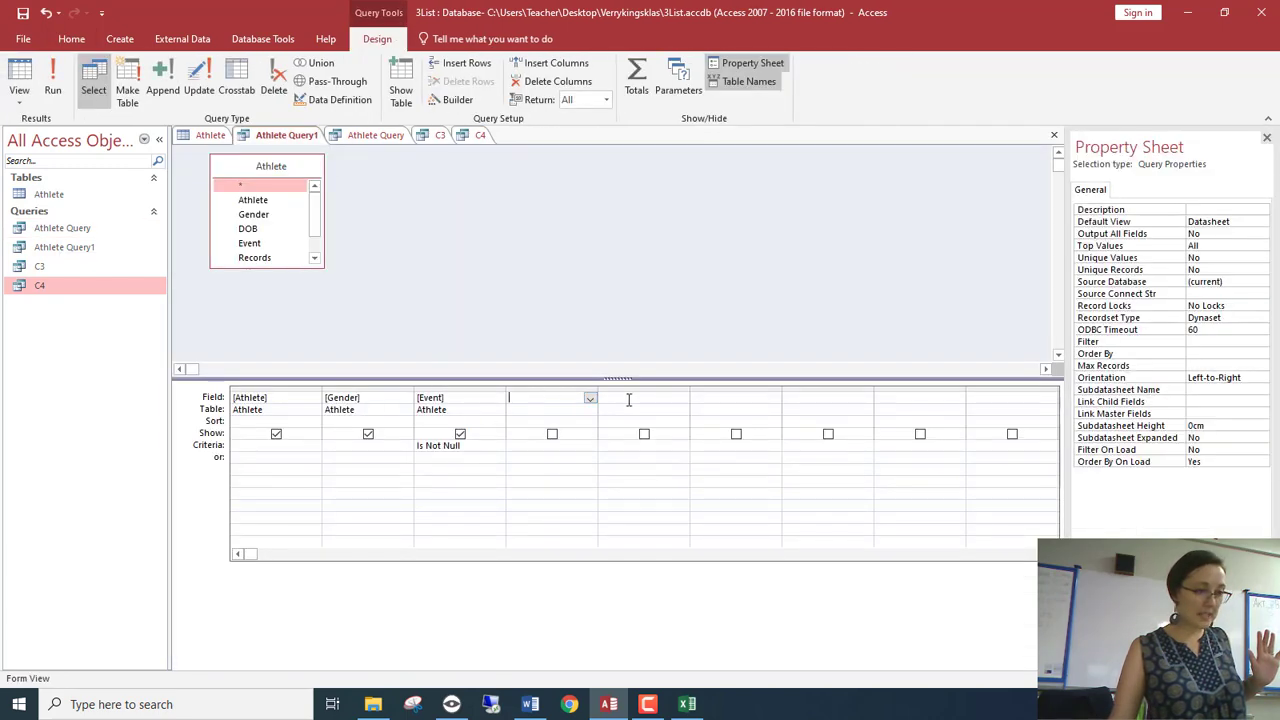
{"action": "left_click", "coordinate": [590, 398]}
{"action": "left_click", "coordinate": [570, 478]}
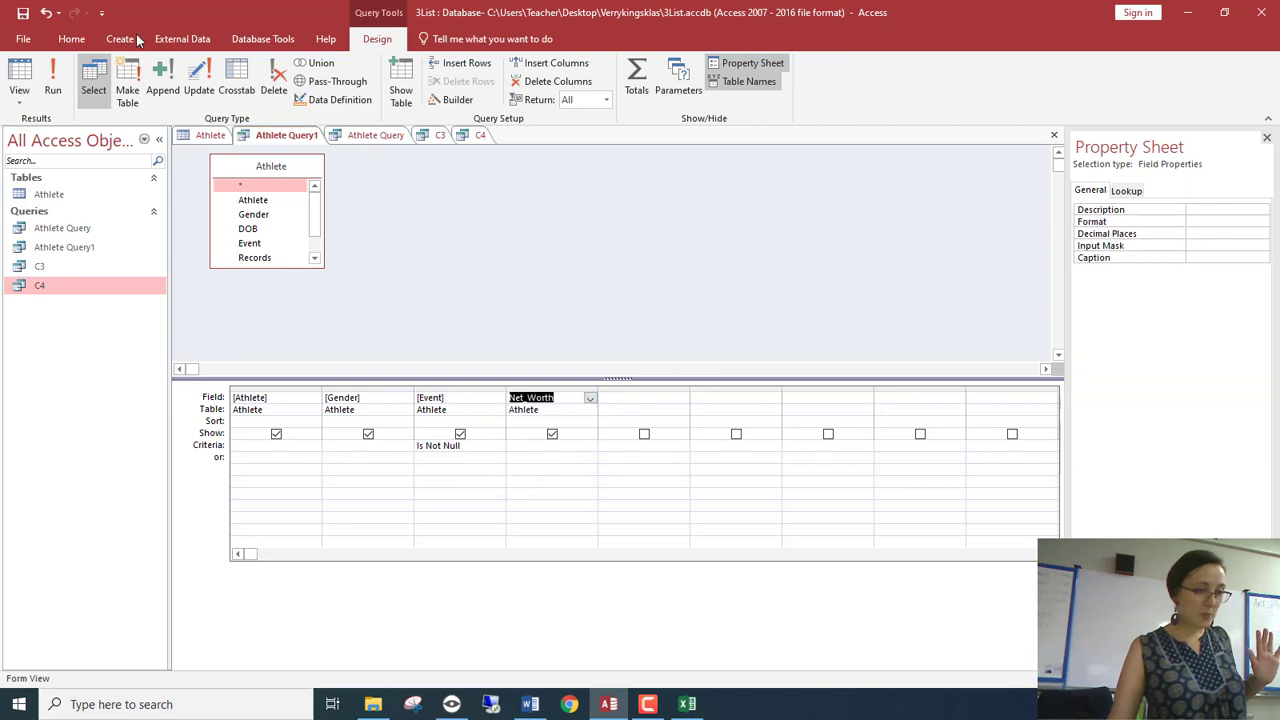
Display the Athlete Query1 results and examine the Net_Worth column down to the blank new-record row
{"action": "left_click", "coordinate": [22, 68]}
{"action": "scroll", "coordinate": [487, 309], "scroll_direction": "down", "scroll_amount": 10}
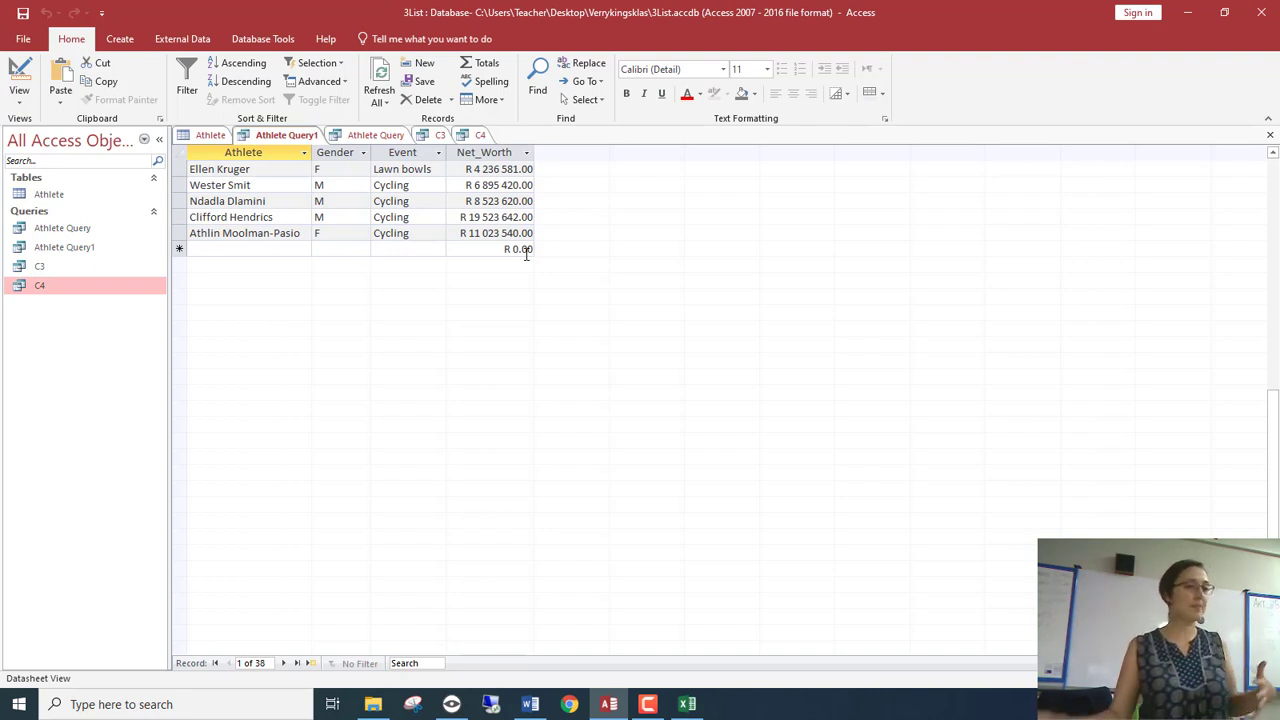
{"action": "left_click", "coordinate": [181, 249]}
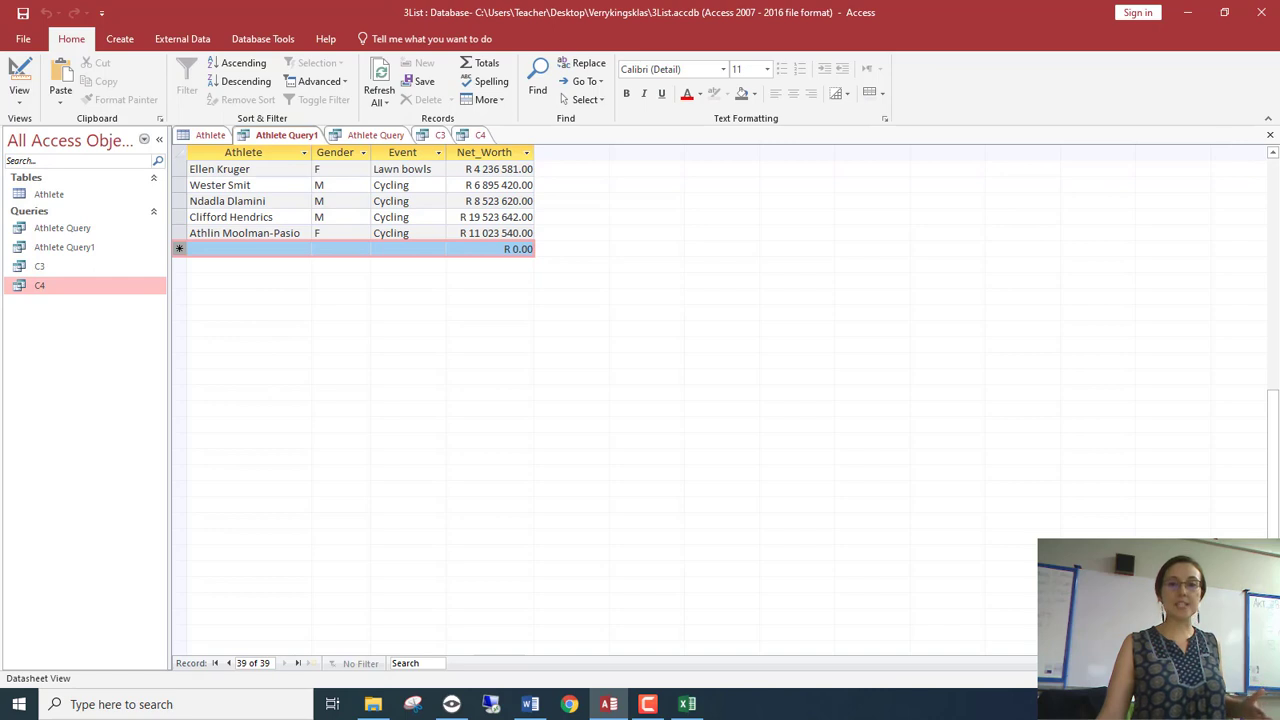
Close the queries Athlete Query1, C4, C3 and Athlete Query, leaving only the Athlete table open
{"action": "left_click", "coordinate": [1269, 135]}
{"action": "left_click", "coordinate": [650, 398]}
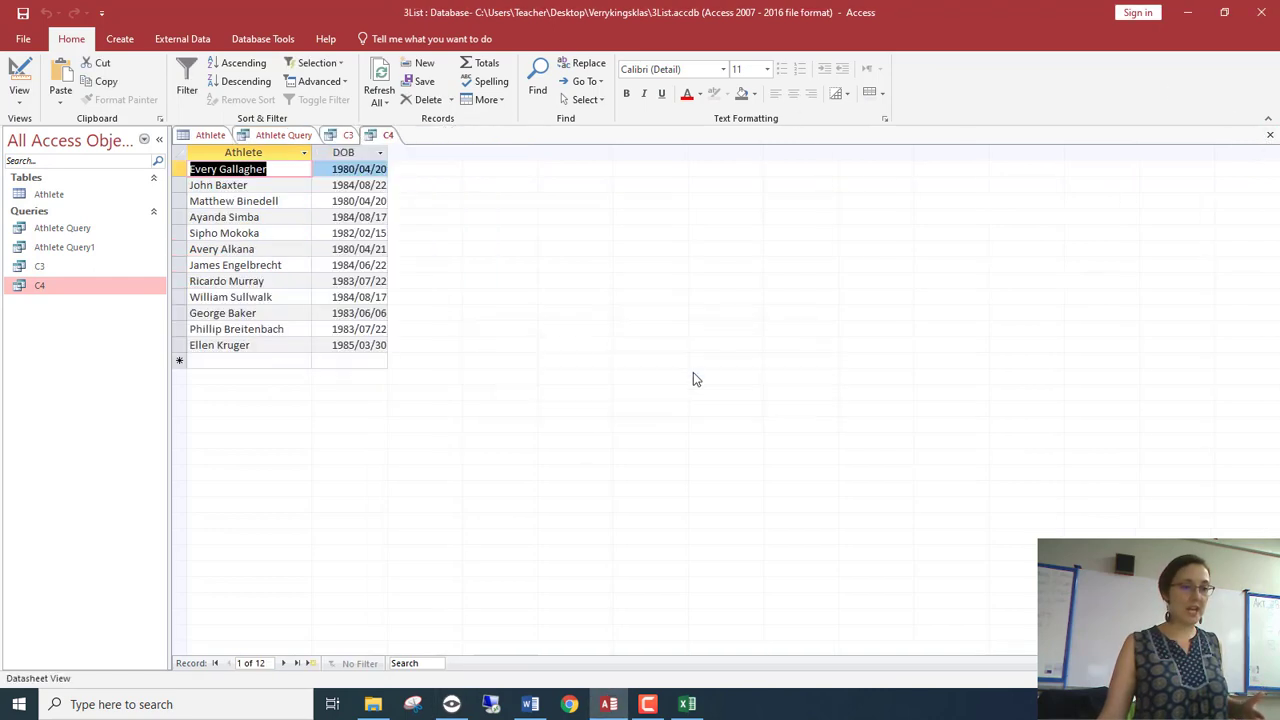
{"action": "left_click", "coordinate": [1270, 134]}
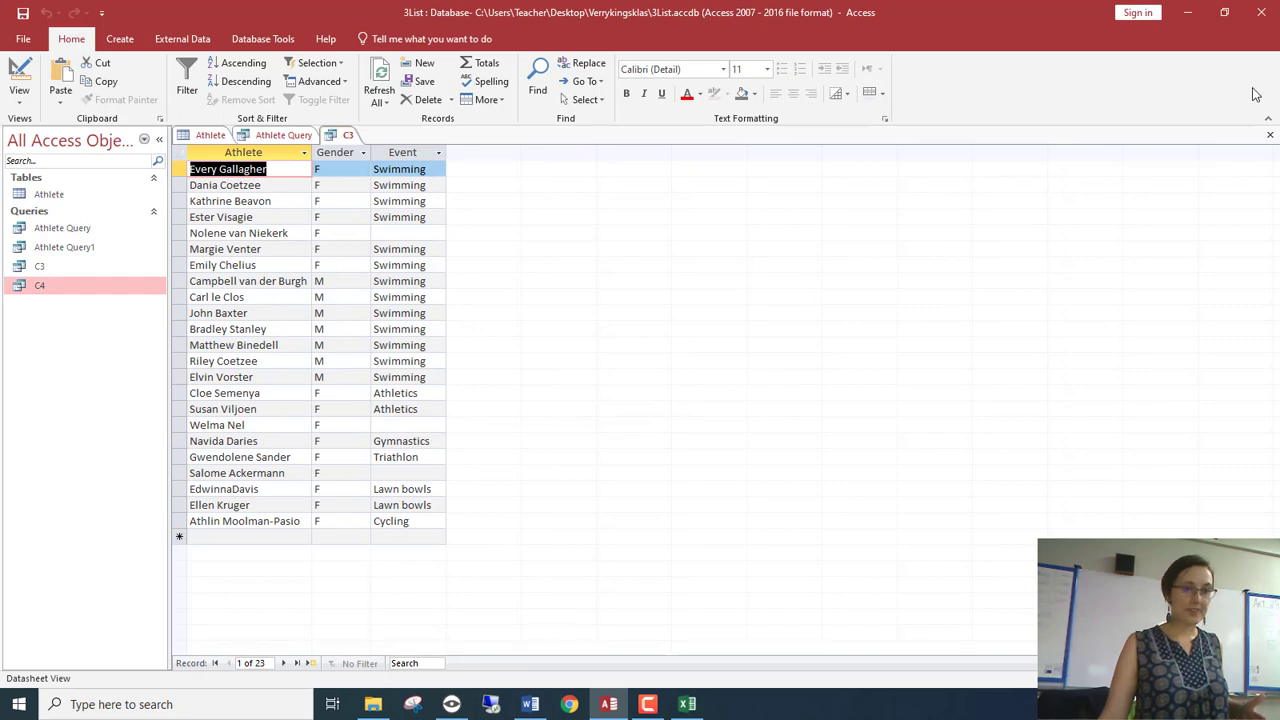
{"action": "left_click", "coordinate": [1270, 134]}
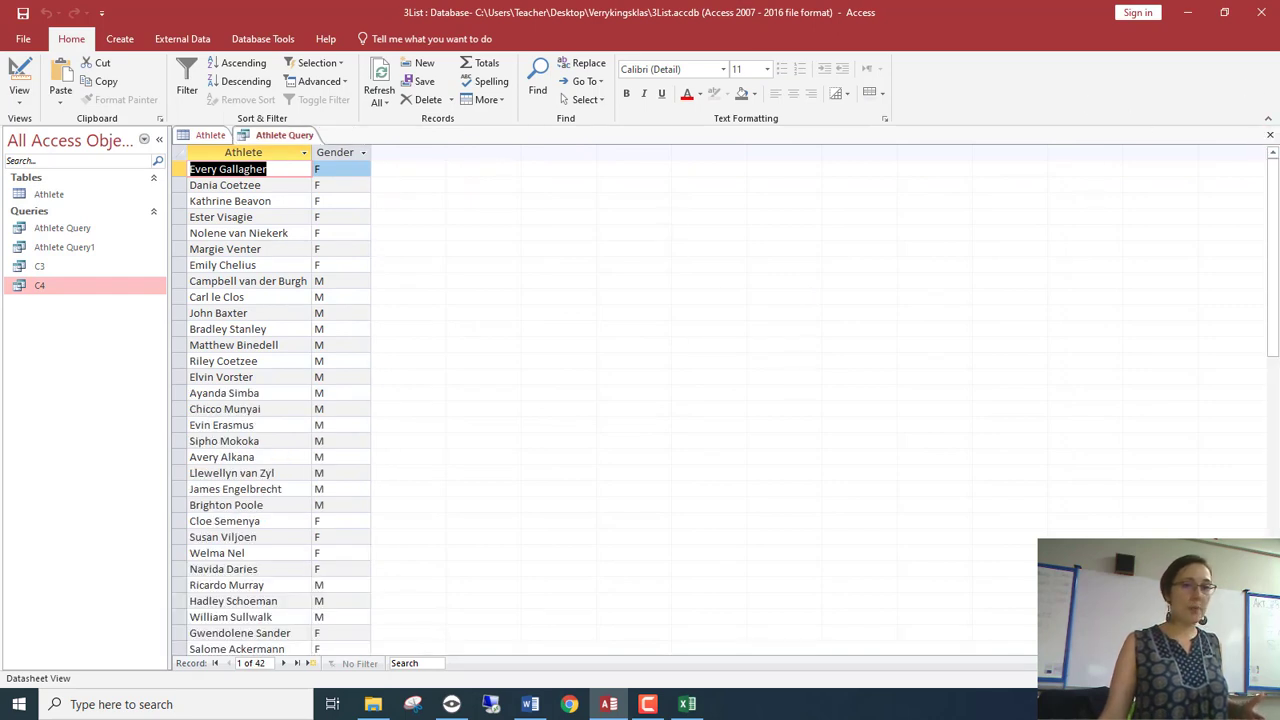
{"action": "left_click", "coordinate": [1270, 134]}
Check the blank Event cells in the Athlete table and undo the last Event deletion
{"action": "left_click", "coordinate": [485, 184]}
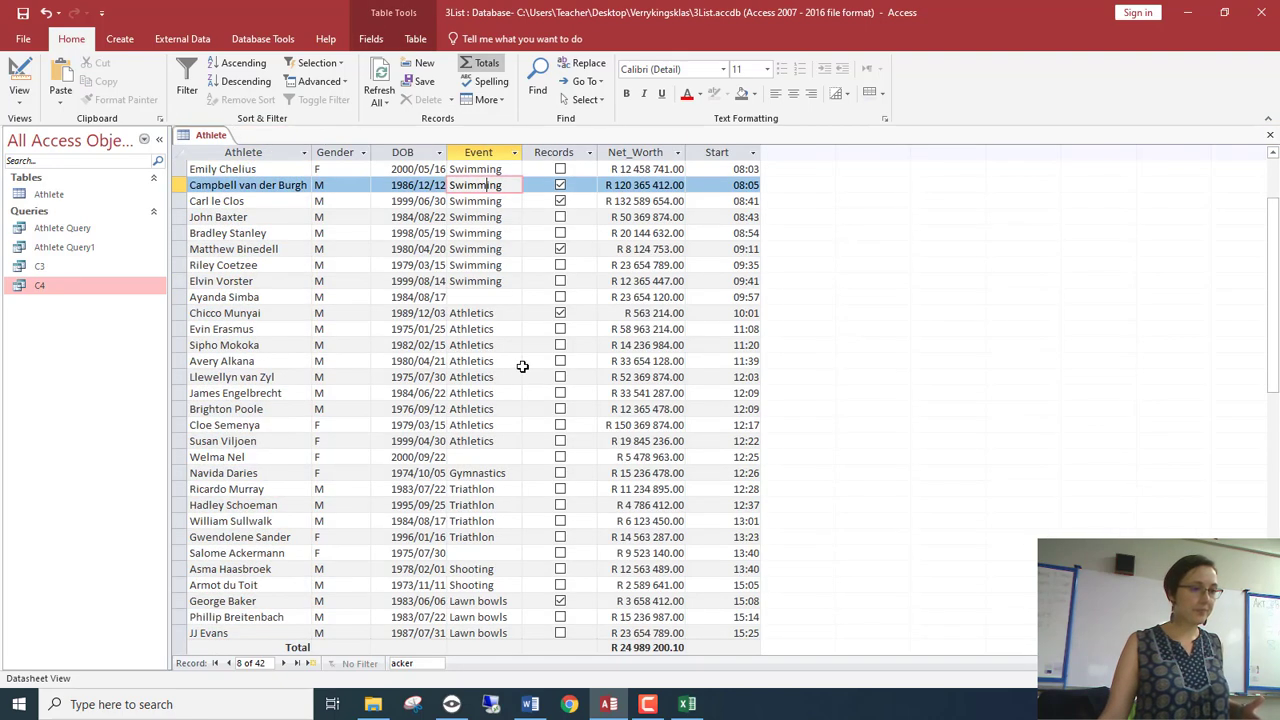
{"action": "left_click", "coordinate": [523, 362]}
{"action": "left_click", "coordinate": [490, 457]}
{"action": "left_click", "coordinate": [495, 297]}
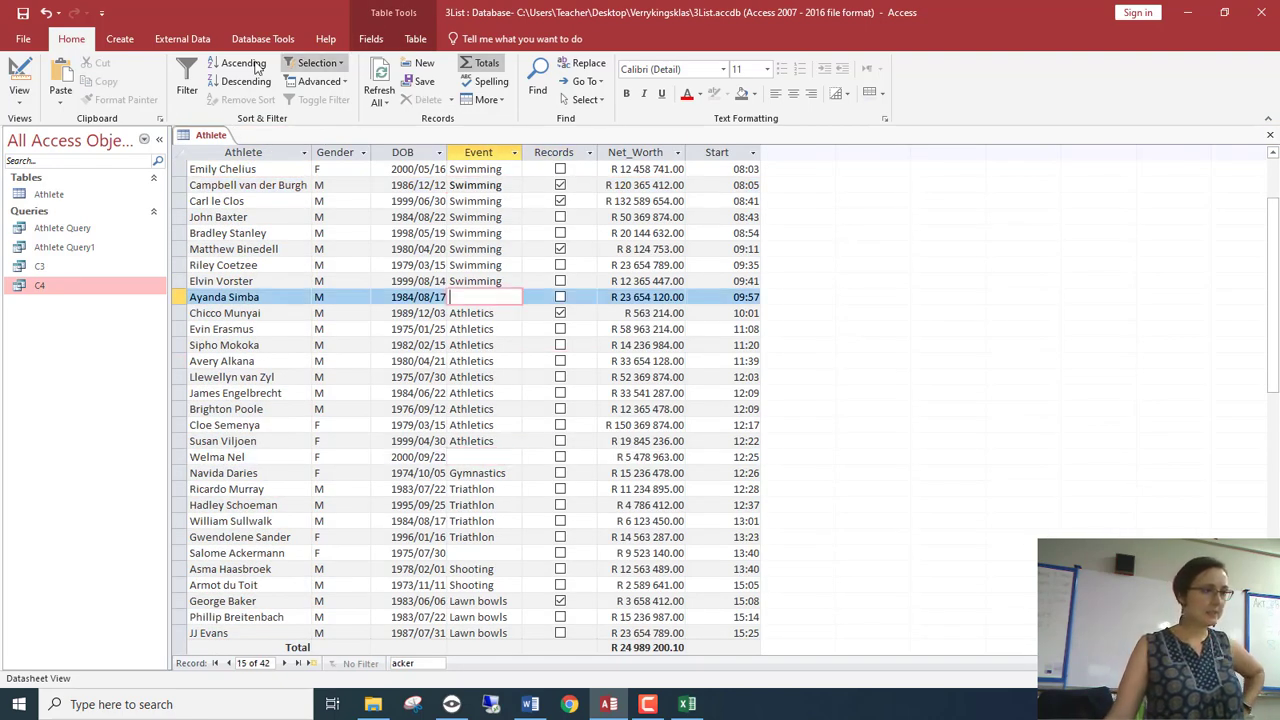
{"action": "left_click", "coordinate": [46, 12]}
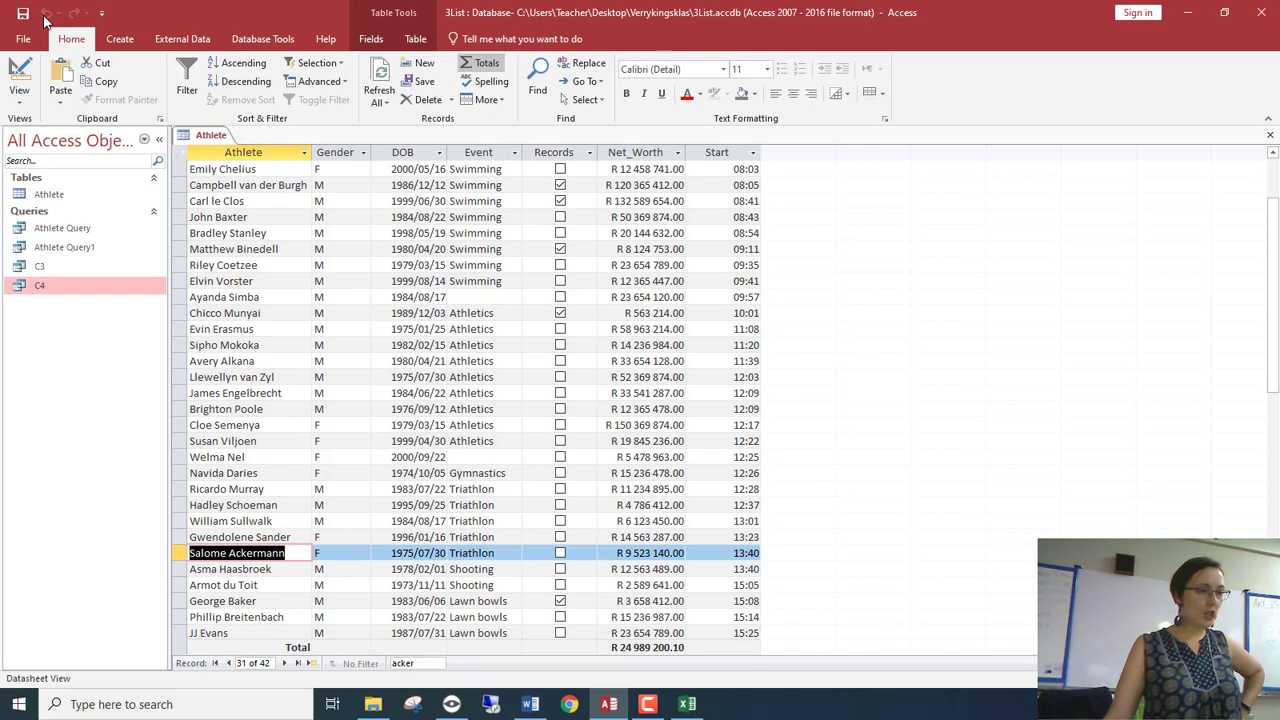
Look through the Net_Worth values of the Athlete table's records down to the last row
{"action": "left_click", "coordinate": [665, 249]}
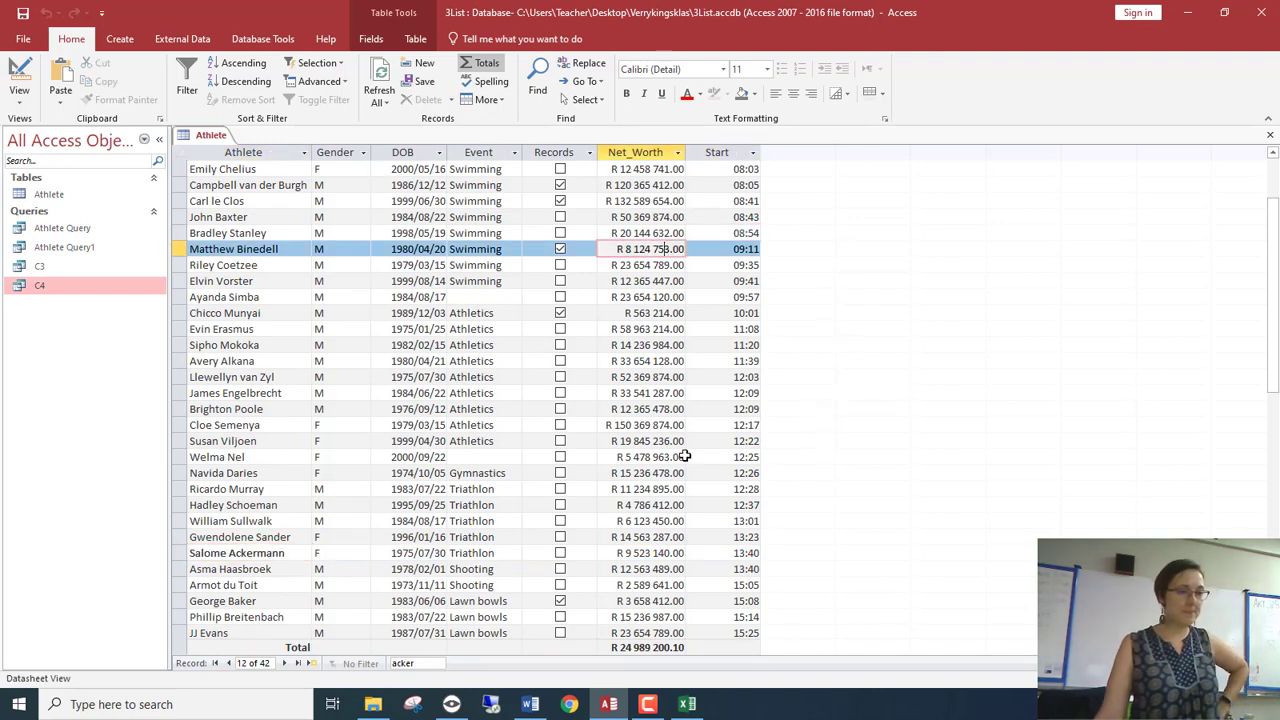
{"action": "scroll", "coordinate": [650, 488], "scroll_direction": "down", "scroll_amount": 5}
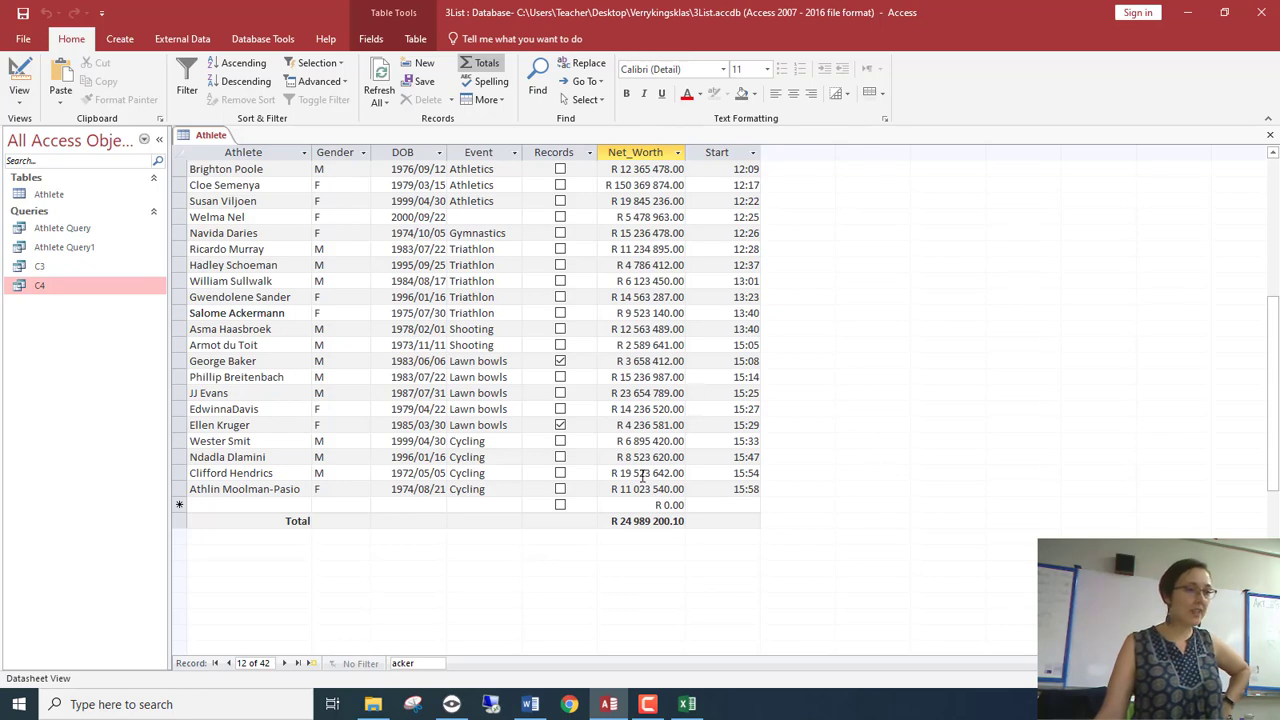
{"action": "scroll", "coordinate": [647, 489], "scroll_direction": "up", "scroll_amount": 4}
{"action": "scroll", "coordinate": [647, 489], "scroll_direction": "up", "scroll_amount": 4}
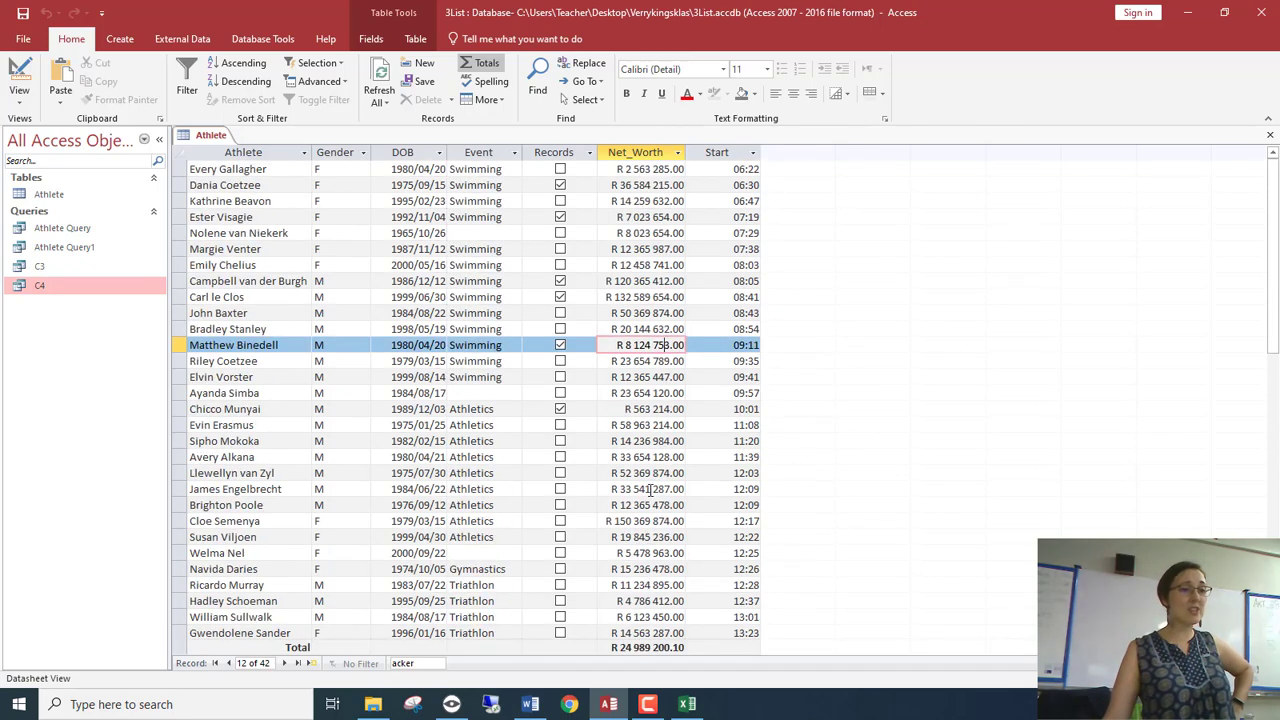
{"action": "left_click", "coordinate": [623, 273]}
{"action": "left_click_drag", "start_coordinate": [640, 285], "coordinate": [643, 289]}
{"action": "left_click", "coordinate": [659, 378]}
{"action": "left_click", "coordinate": [655, 425]}
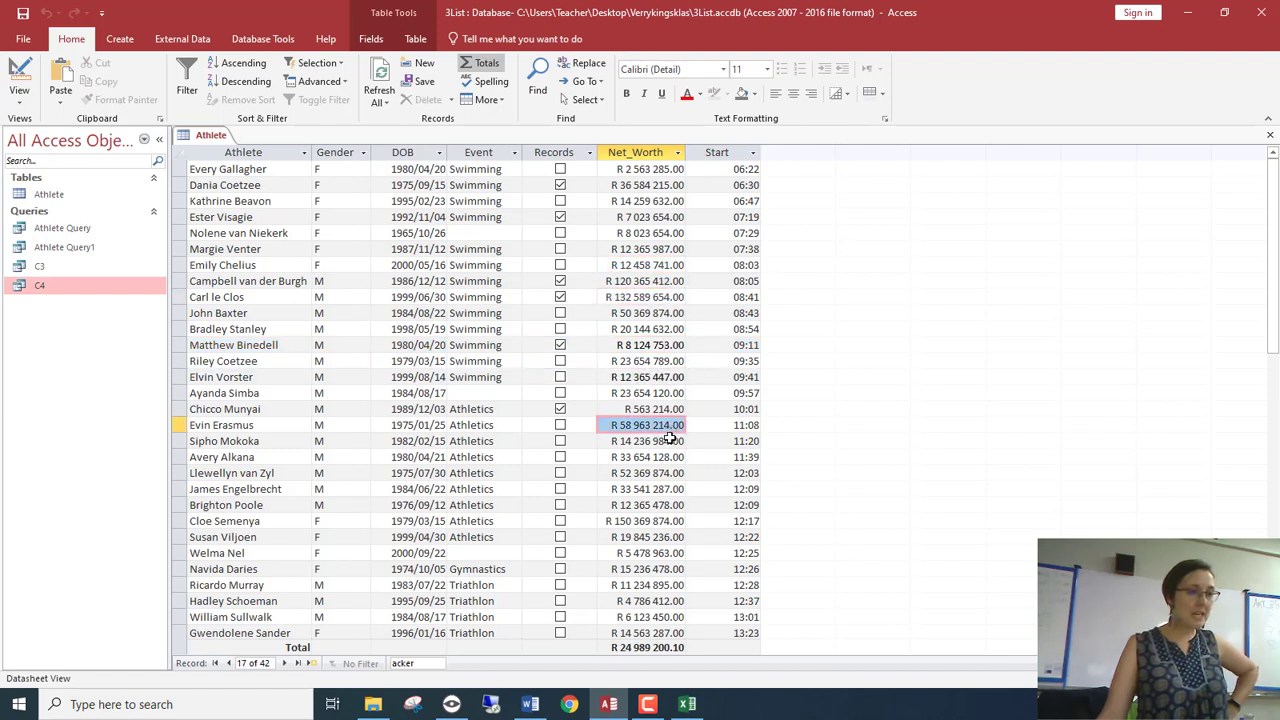